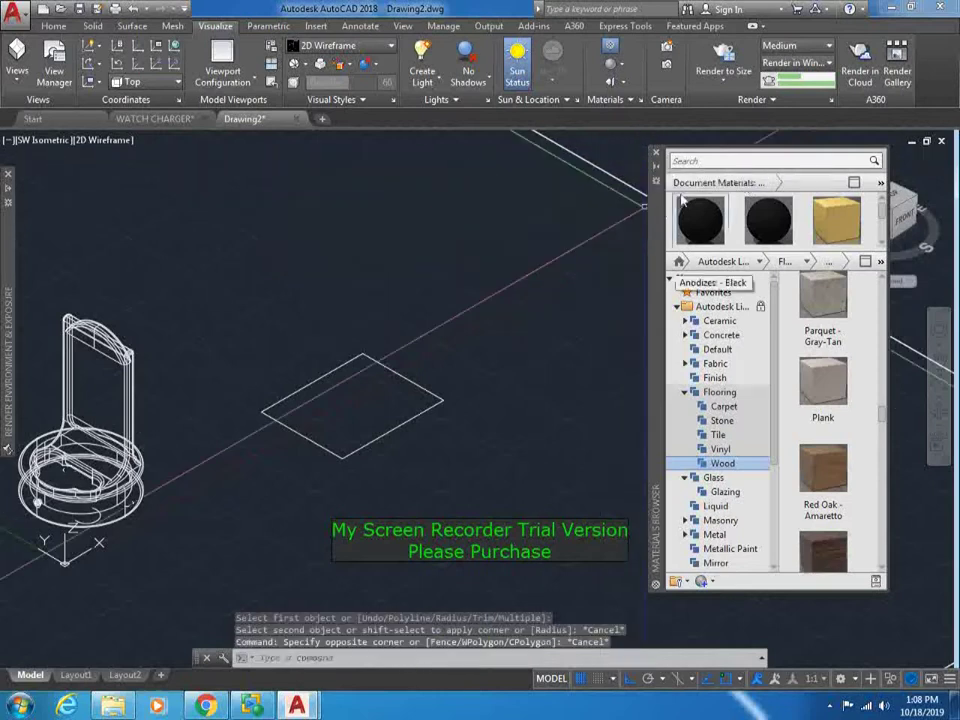
- Collapse the Materials Browser and fillet the square's top corner with a 2-unit radius
{"action": "left_click", "coordinate": [655, 167]}
{"action": "type", "text": "f"}
{"action": "key", "text": "Return"}
{"action": "type", "text": "r"}
{"action": "key", "text": "Return"}
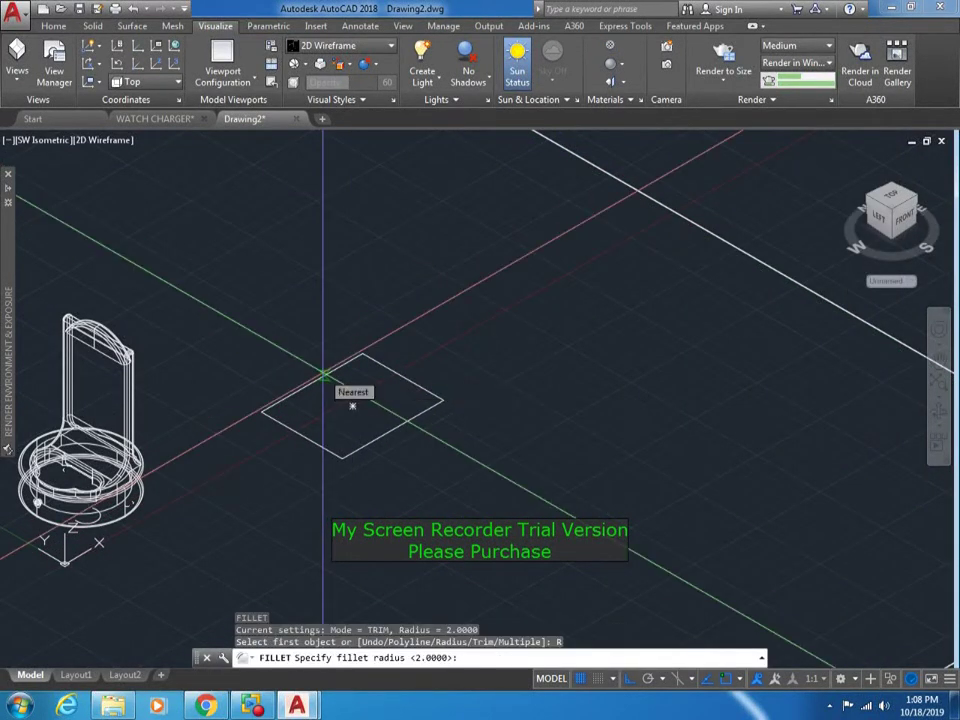
{"action": "key", "text": "Return"}
{"action": "left_click", "coordinate": [328, 374]}
{"action": "left_click", "coordinate": [403, 375]}
{"action": "left_click", "coordinate": [401, 370]}
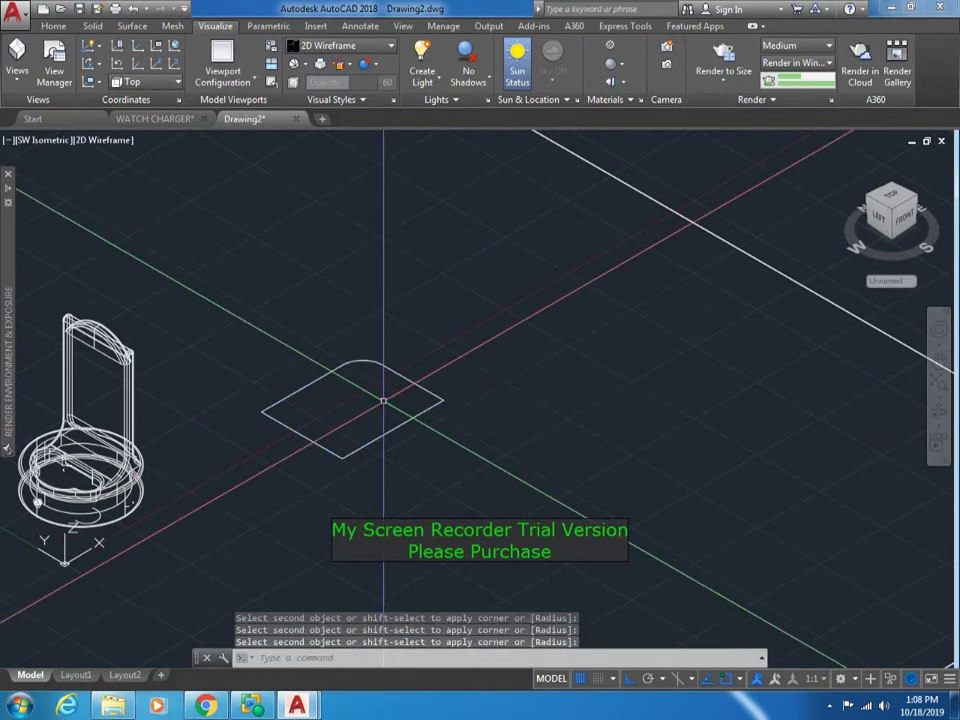
- Fillet the square's left corner with the same radius
{"action": "key", "text": "Return"}
{"action": "left_click", "coordinate": [301, 390]}
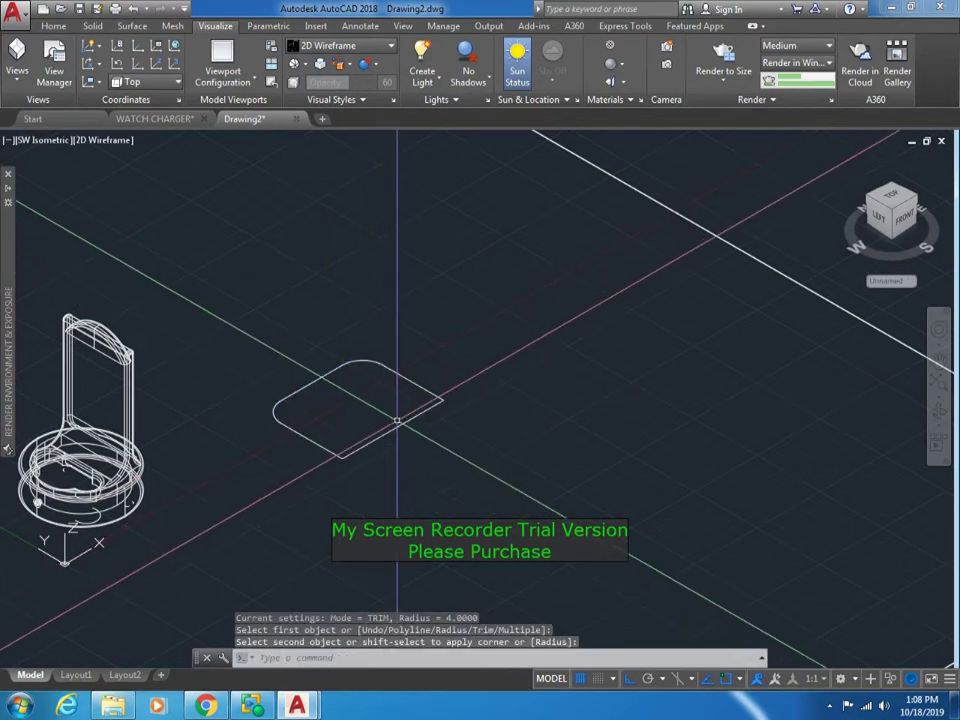
{"action": "left_click", "coordinate": [322, 446]}
{"action": "key", "text": "Return"}
{"action": "key", "text": "Escape"}
- Fillet the square's bottom and right corners to finish the rounded outline
{"action": "key", "text": "Return"}
{"action": "type", "text": "r"}
{"action": "key", "text": "Return"}
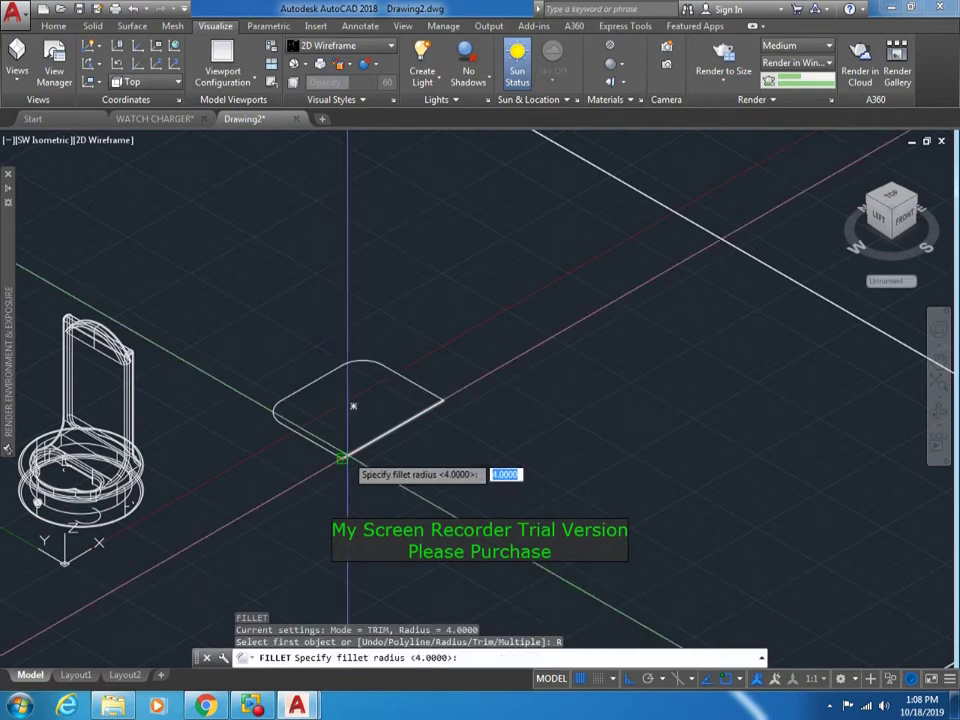
{"action": "key", "text": "Return"}
{"action": "left_click", "coordinate": [335, 448]}
{"action": "left_click", "coordinate": [372, 437]}
- Start copying the rounded square with CO, then cancel the copy
{"action": "key", "text": "Return"}
{"action": "left_click", "coordinate": [422, 405]}
{"action": "left_click", "coordinate": [390, 432]}
{"action": "key", "text": "Escape"}
{"action": "key", "text": "Escape"}
{"action": "type", "text": "co"}
{"action": "key", "text": "Return"}
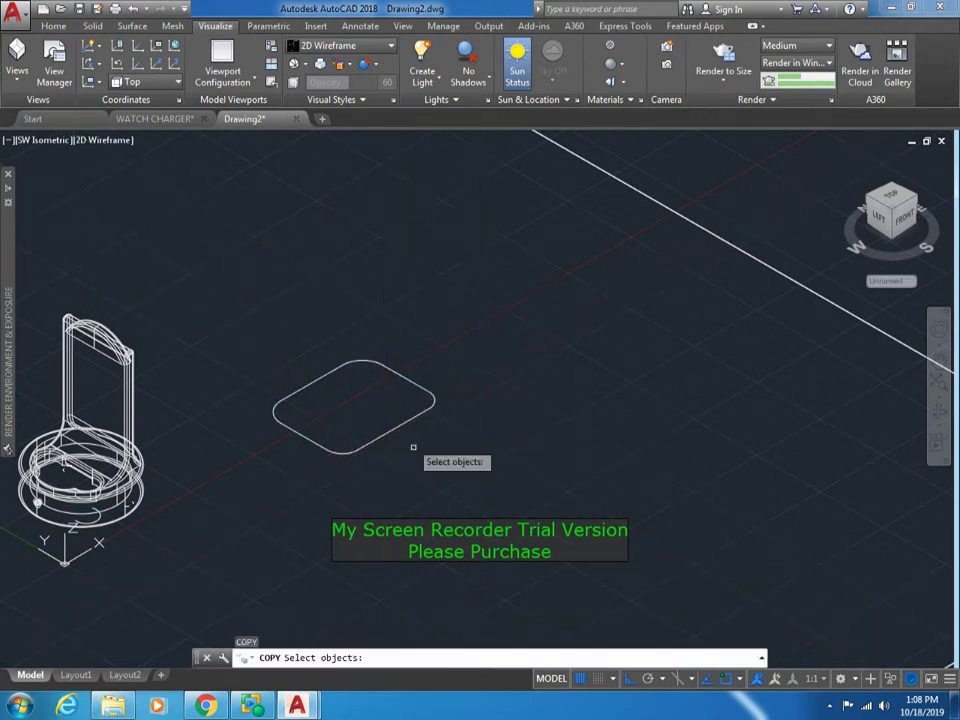
{"action": "key", "text": "Return"}
{"action": "left_click", "coordinate": [508, 386]}
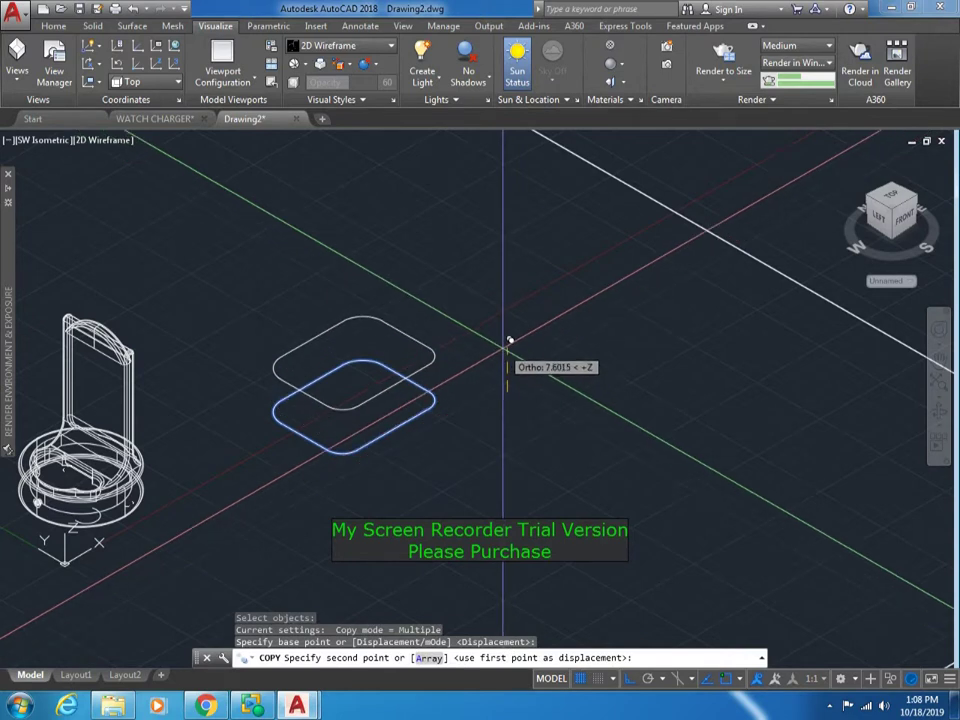
{"action": "key", "text": "Escape"}
- Switch the viewport to the Top view and recentre the rounded square
{"action": "left_click", "coordinate": [45, 140]}
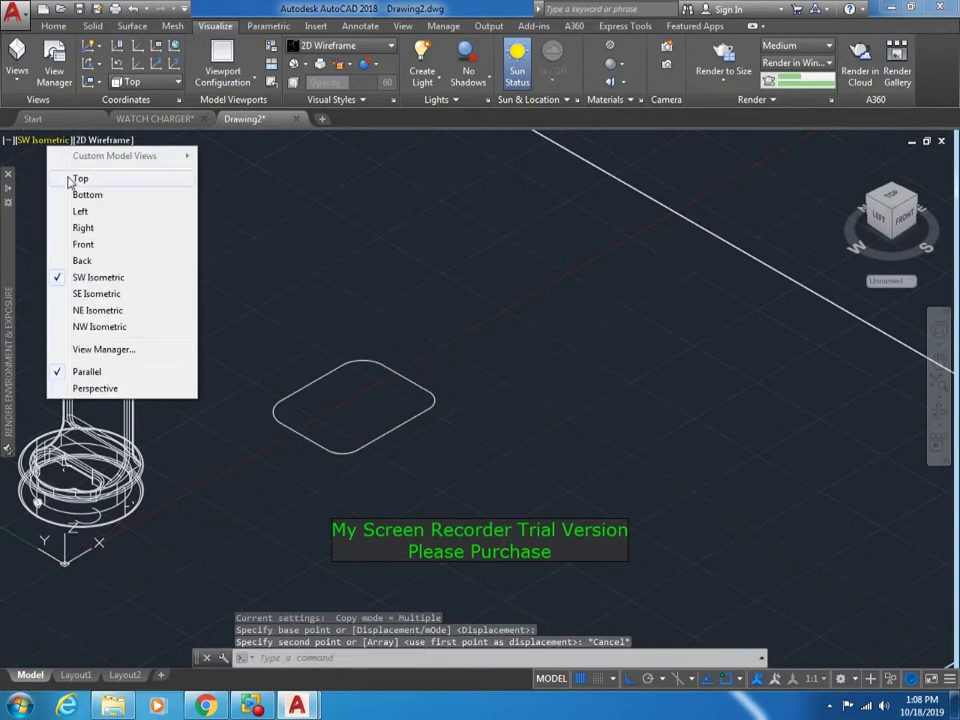
{"action": "left_click", "coordinate": [80, 178]}
{"action": "key", "text": "Escape"}
{"action": "scroll", "coordinate": [460, 398], "scroll_direction": "down", "scroll_amount": 2}
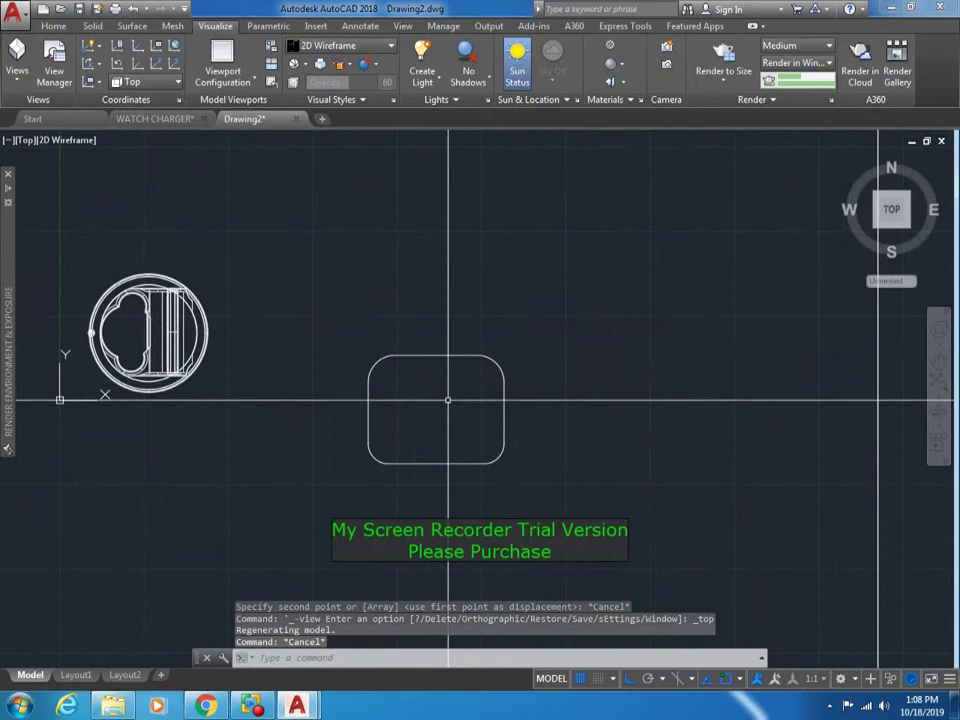
{"action": "key", "text": "Escape"}
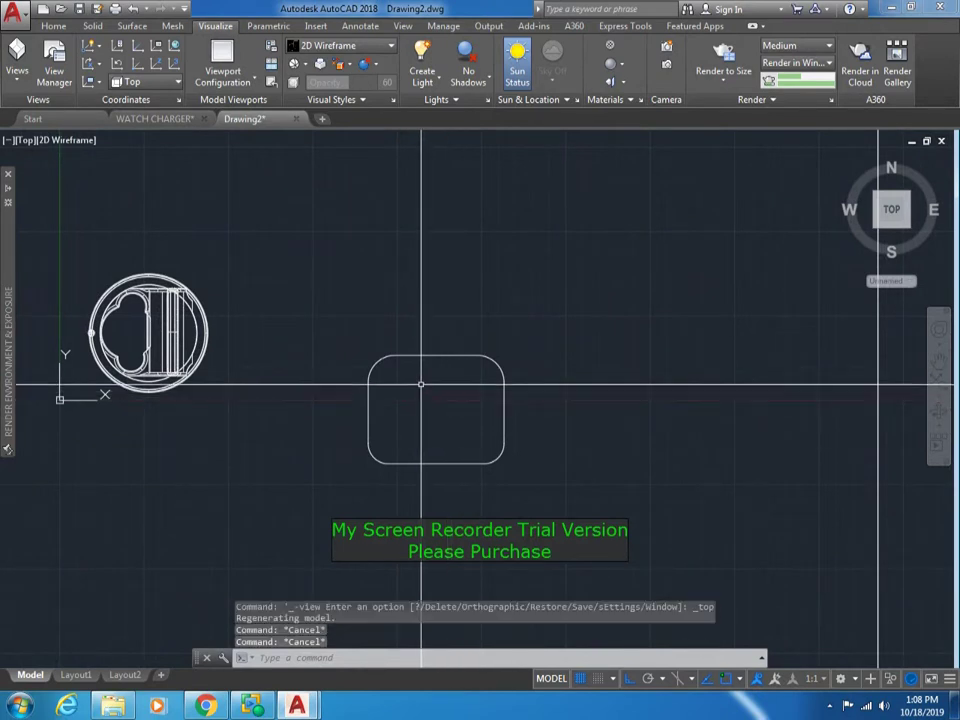
{"action": "middle_click_drag", "start_coordinate": [420, 383], "coordinate": [426, 397]}
{"action": "key", "text": "Escape"}
- Draw vertical polylines rising from the shape's centre above its top edge
{"action": "type", "text": "pl"}
{"action": "key", "text": "Return"}
{"action": "left_click", "coordinate": [430, 424]}
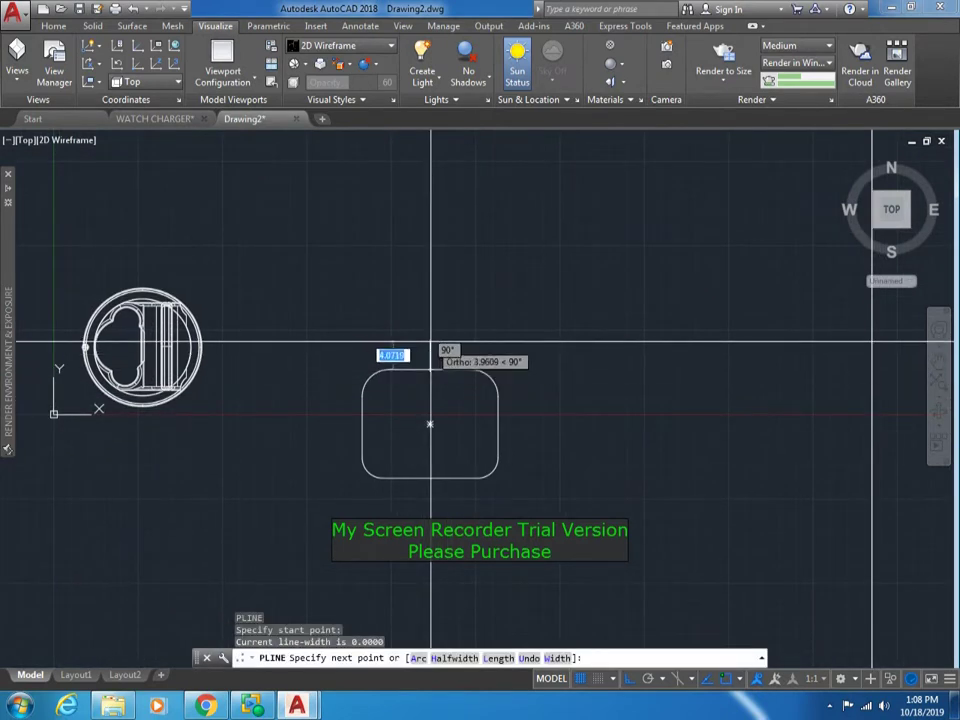
{"action": "left_click", "coordinate": [430, 340]}
{"action": "key", "text": "Escape"}
{"action": "scroll", "coordinate": [429, 365], "scroll_direction": "up", "scroll_amount": 2}
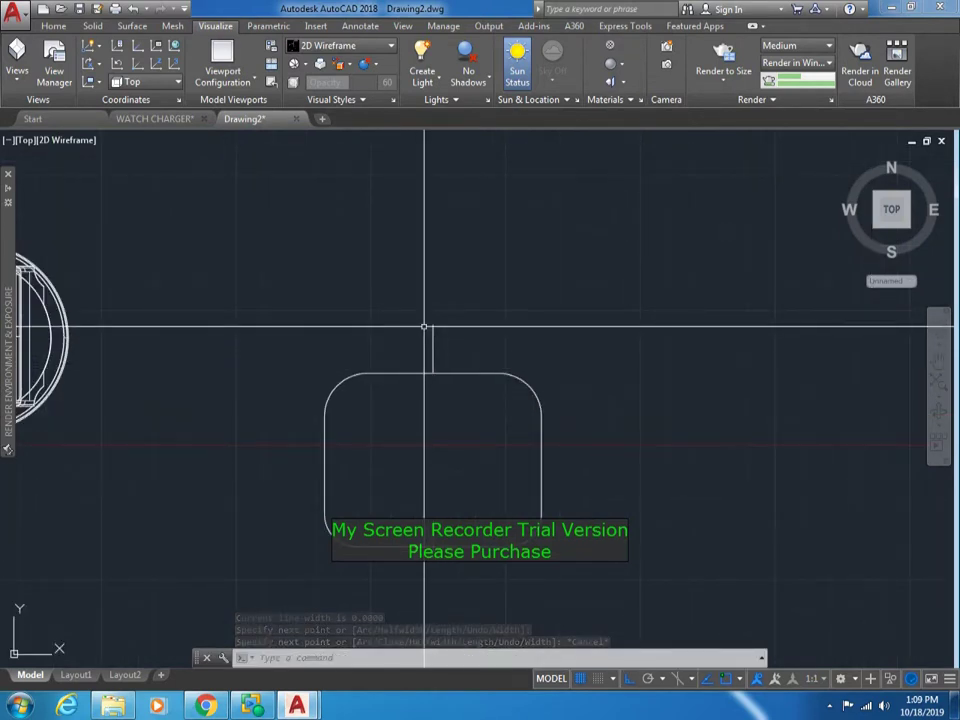
{"action": "key", "text": "Return"}
{"action": "left_click", "coordinate": [433, 324]}
{"action": "key", "text": "Escape"}
{"action": "left_click", "coordinate": [417, 333]}
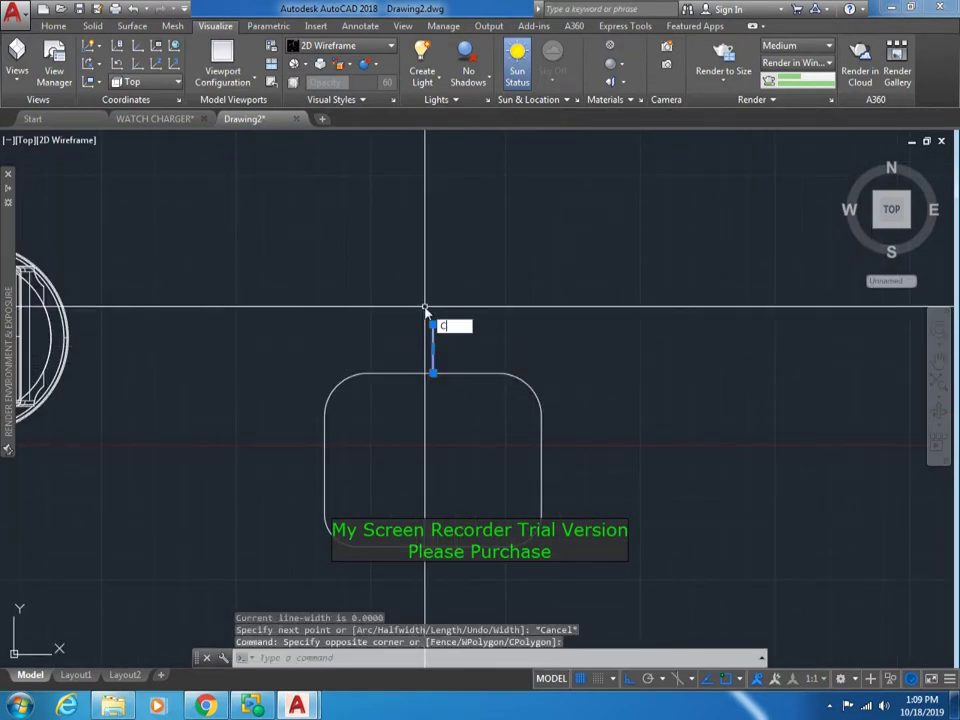
- Copy the vertical line to the right to form the tab's other side
{"action": "type", "text": "o"}
{"action": "key", "text": "Return"}
{"action": "left_click", "coordinate": [433, 373]}
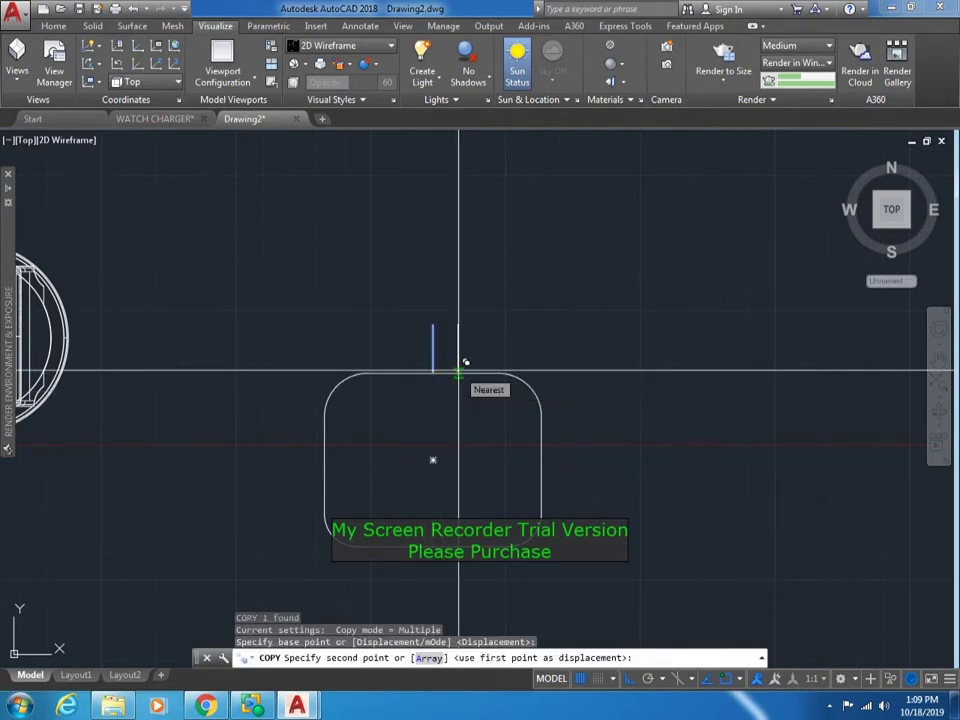
{"action": "left_click", "coordinate": [458, 372]}
{"action": "key", "text": "Escape"}
- Mirror the copied line across a vertical axis to the tab's left side, keeping the original
{"action": "type", "text": "mi"}
{"action": "key", "text": "Return"}
{"action": "left_click", "coordinate": [493, 300]}
{"action": "key", "text": "Return"}
{"action": "left_click", "coordinate": [435, 324]}
{"action": "left_click", "coordinate": [431, 259]}
{"action": "key", "text": "Return"}
- Draw a polyline across the top of the tab to close its outline
{"action": "type", "text": "pl"}
{"action": "key", "text": "Return"}
{"action": "left_click", "coordinate": [433, 328]}
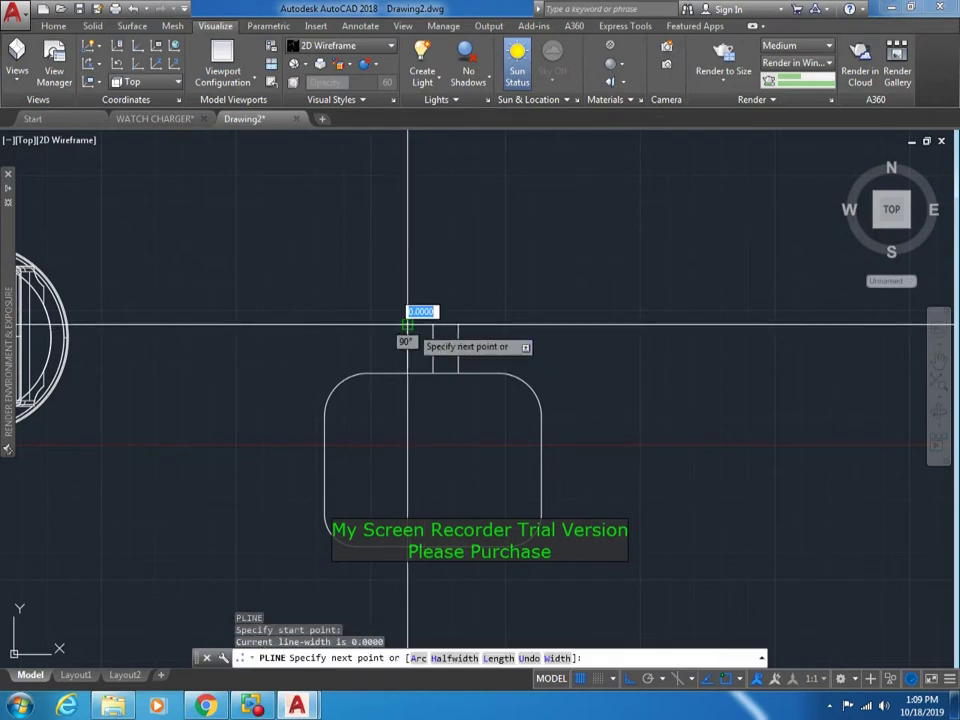
{"action": "key", "text": "Escape"}
{"action": "left_click", "coordinate": [433, 330]}
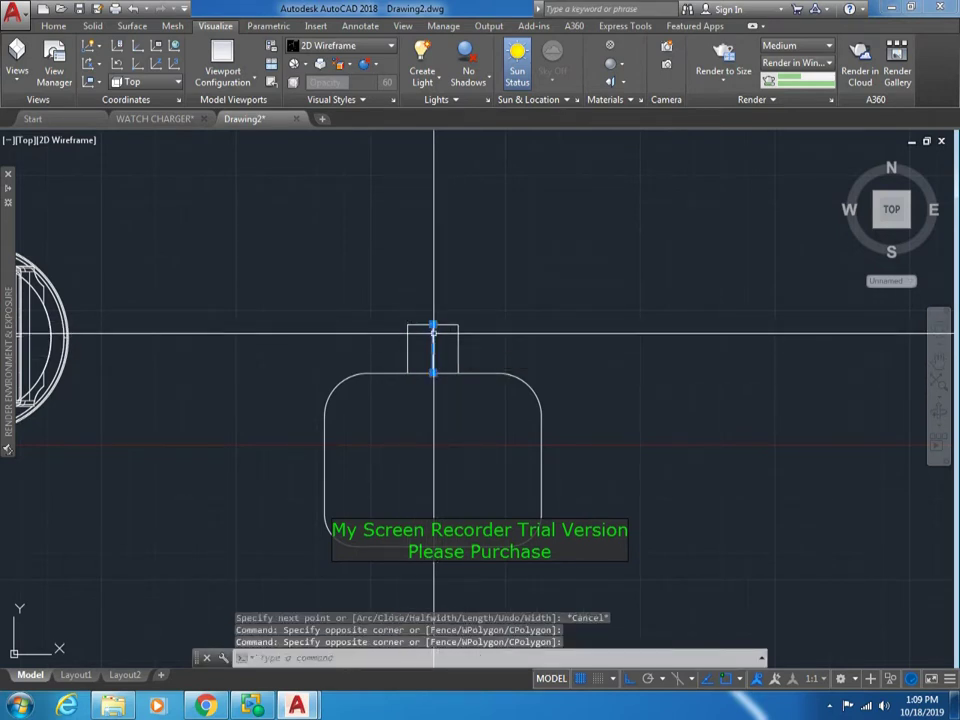
{"action": "key", "text": "Escape"}
{"action": "key", "text": "Escape"}
{"action": "key", "text": "Escape"}
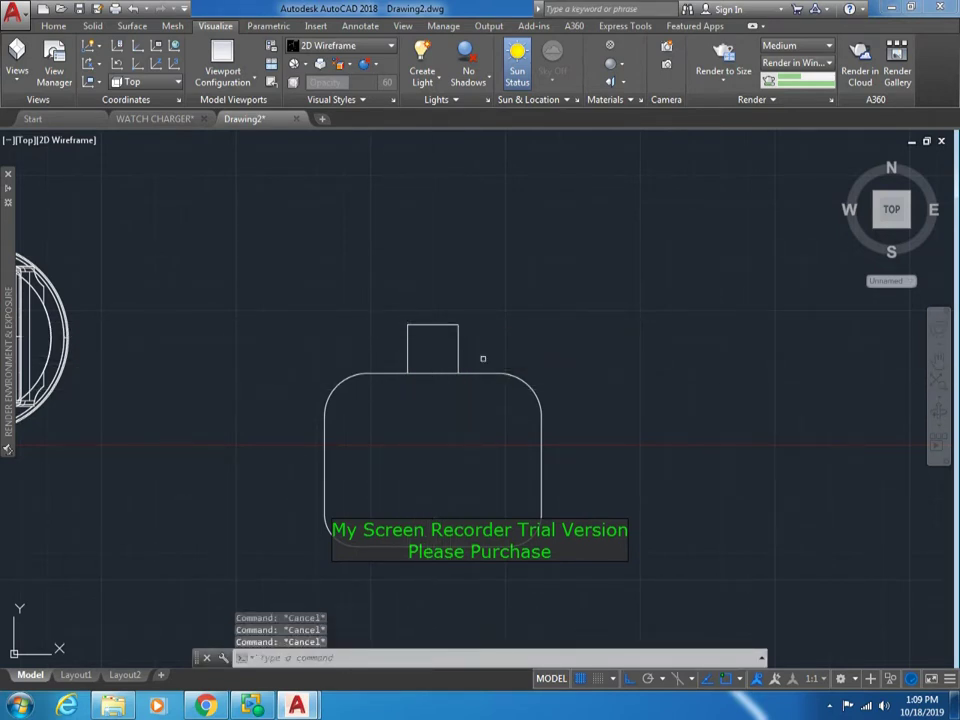
{"action": "type", "text": "tr"}
{"action": "key", "text": "Return"}
- Fillet the tab's top-left and top-right corners with a 2-unit radius
{"action": "key", "text": "Escape"}
{"action": "type", "text": "f"}
{"action": "key", "text": "Return"}
{"action": "left_click", "coordinate": [418, 325]}
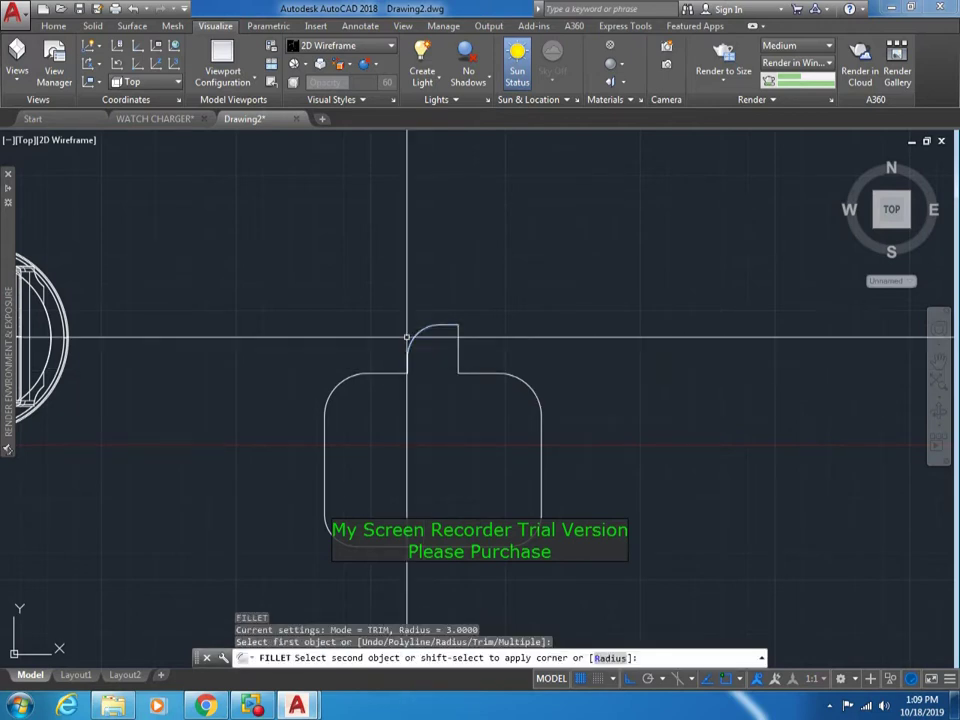
{"action": "key", "text": "Escape"}
{"action": "type", "text": "uf"}
{"action": "key", "text": "Return"}
{"action": "type", "text": "r"}
{"action": "key", "text": "Return"}
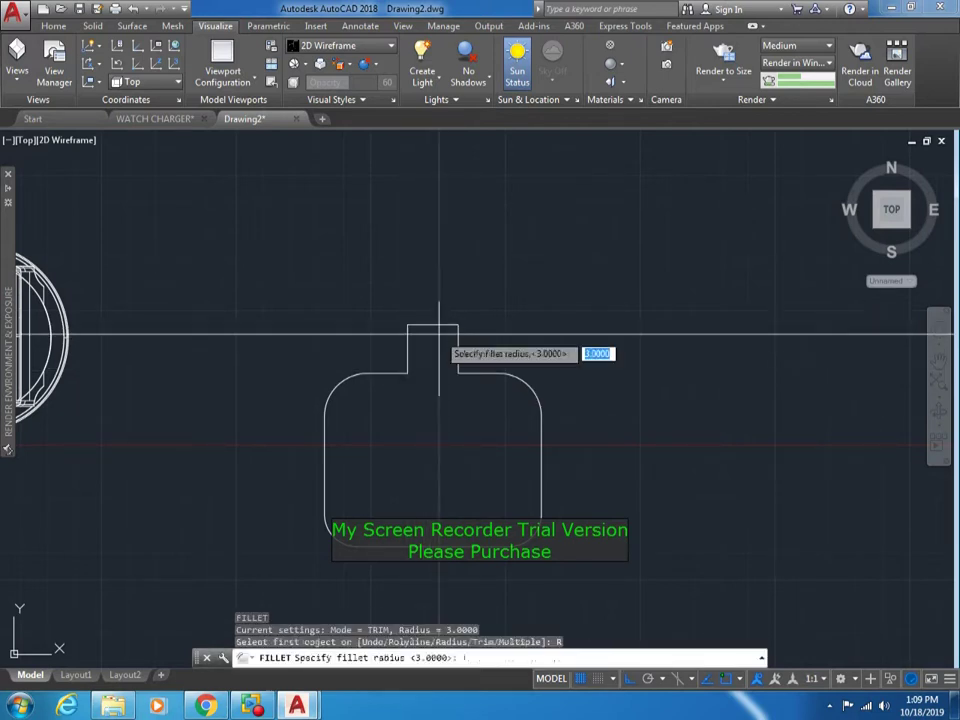
{"action": "key", "text": "Return"}
{"action": "left_click", "coordinate": [408, 335]}
{"action": "left_click", "coordinate": [425, 326]}
{"action": "key", "text": "Return"}
{"action": "left_click", "coordinate": [456, 340]}
{"action": "left_click", "coordinate": [457, 345]}
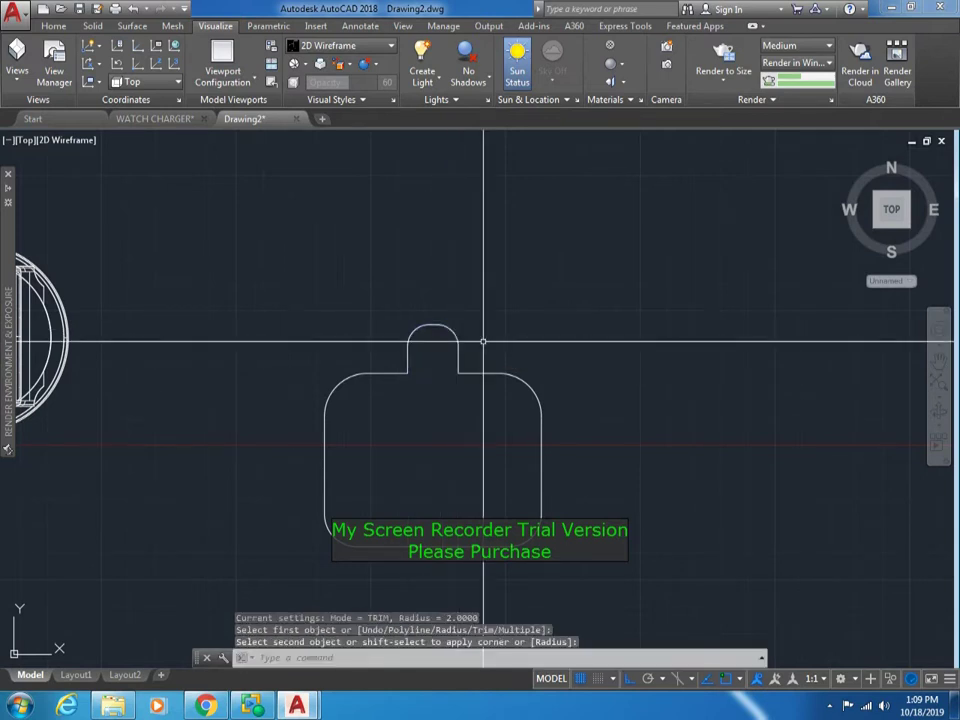
- Fillet both corners where the tab meets the body with a 1-unit radius
{"action": "type", "text": "f"}
{"action": "key", "text": "Return"}
{"action": "key", "text": "r"}
{"action": "key", "text": "Return"}
{"action": "type", "text": "1"}
{"action": "key", "text": "Return"}
{"action": "left_click", "coordinate": [443, 326]}
{"action": "left_click", "coordinate": [432, 327]}
{"action": "key", "text": "Return"}
{"action": "left_click", "coordinate": [410, 345]}
{"action": "key", "text": "Escape"}
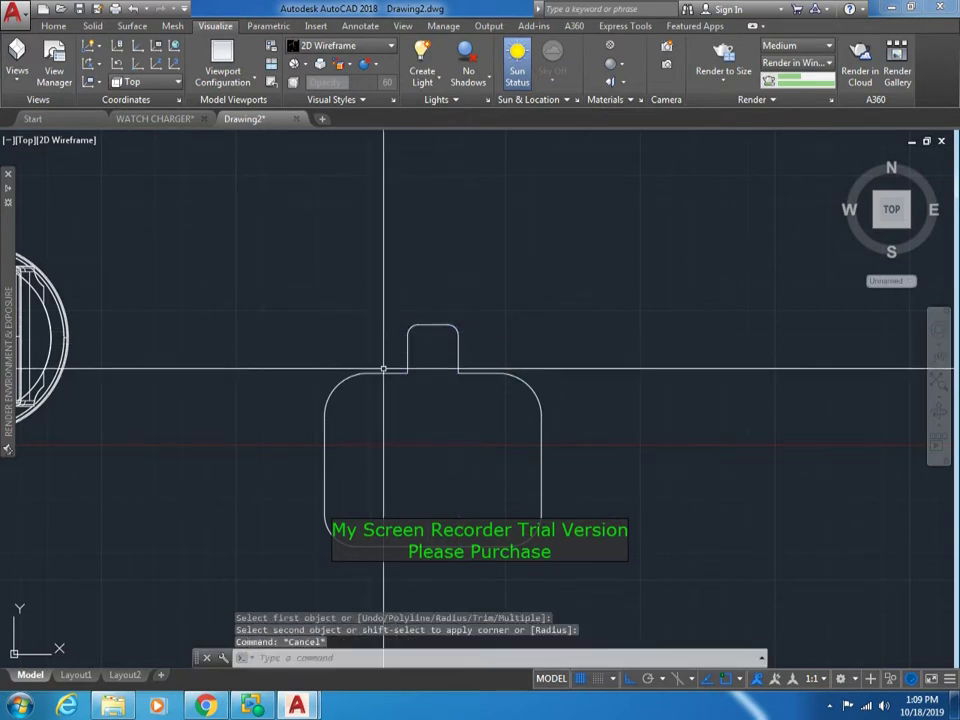
- Adjust the view and select the whole plug outline
{"action": "key", "text": "Escape"}
{"action": "key", "text": "Escape"}
{"action": "scroll", "coordinate": [303, 349], "scroll_direction": "down", "scroll_amount": 1}
{"action": "middle_click_drag", "start_coordinate": [33, 146], "coordinate": [55, 149]}
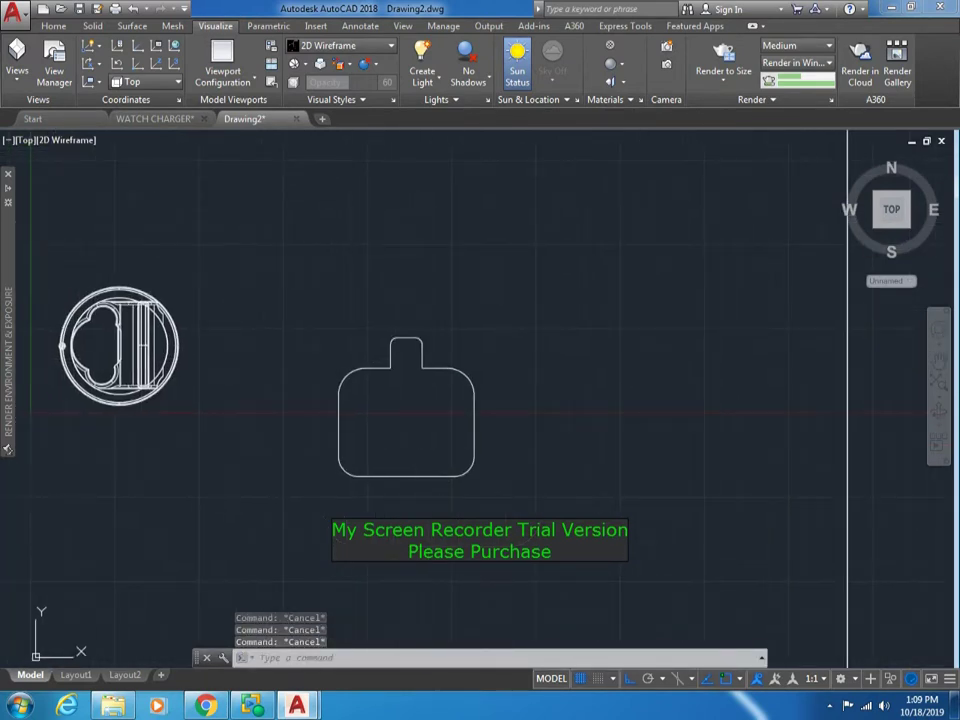
{"action": "left_click", "coordinate": [426, 339]}
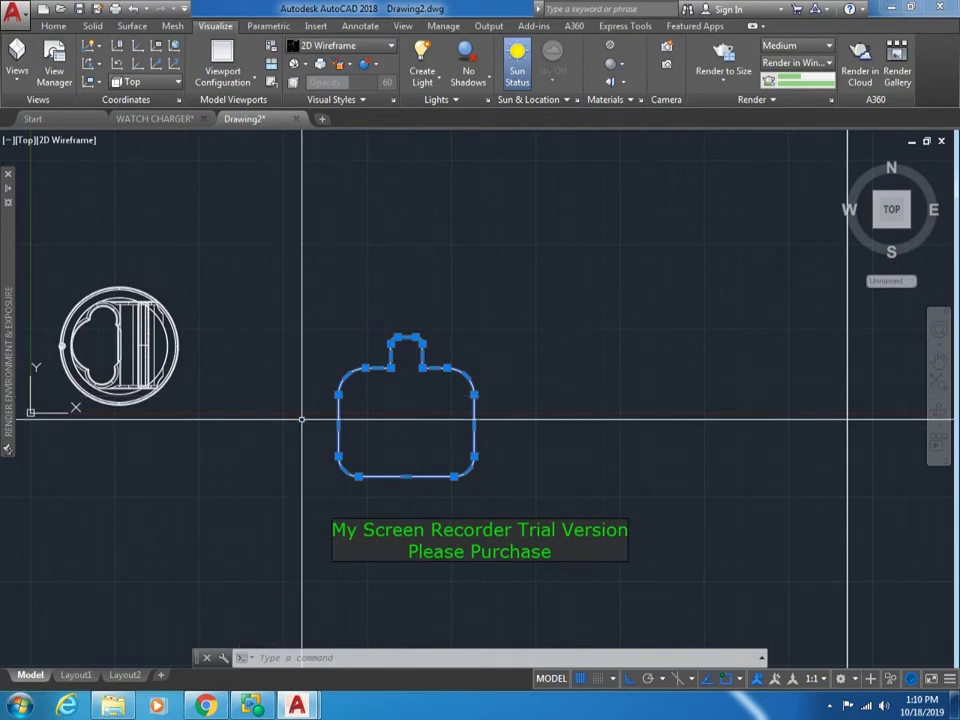
- Offset the plug outline outward by 1 unit to create an outer border
{"action": "key", "text": "Escape"}
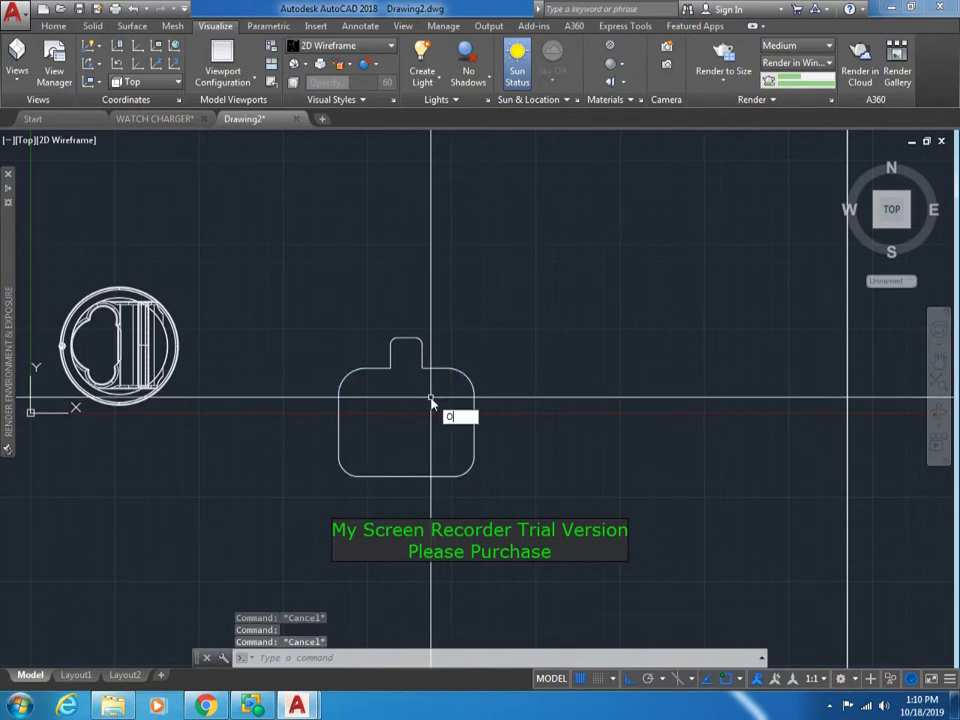
{"action": "key", "text": "Return"}
{"action": "type", "text": "1"}
{"action": "key", "text": "Return"}
{"action": "left_click", "coordinate": [439, 369]}
{"action": "left_click", "coordinate": [465, 332]}
{"action": "key", "text": "Escape"}
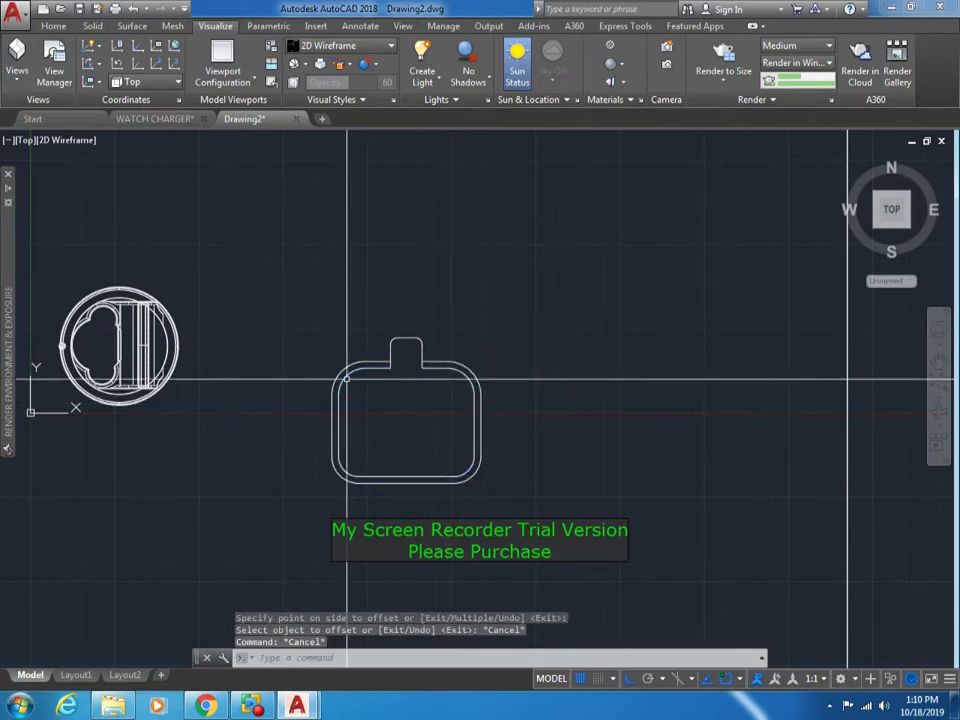
{"action": "key", "text": "Escape"}
{"action": "key", "text": "Escape"}
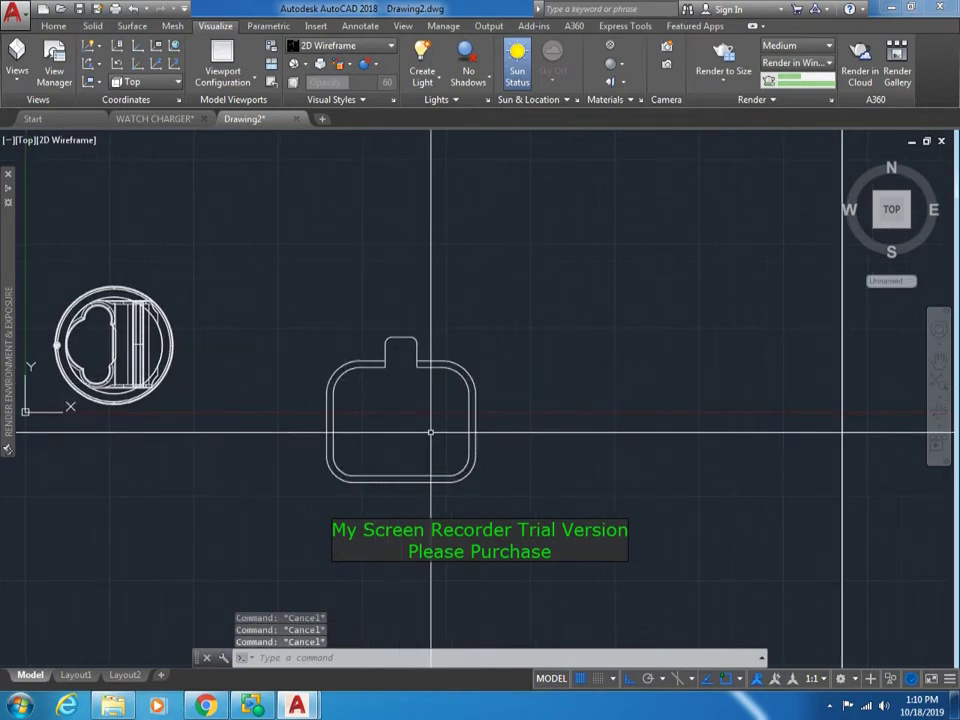
- Draw a small rectangle inside the body as the first prong slot
{"action": "type", "text": "rec"}
{"action": "key", "text": "Return"}
{"action": "scroll", "coordinate": [430, 432], "scroll_direction": "up", "scroll_amount": 2}
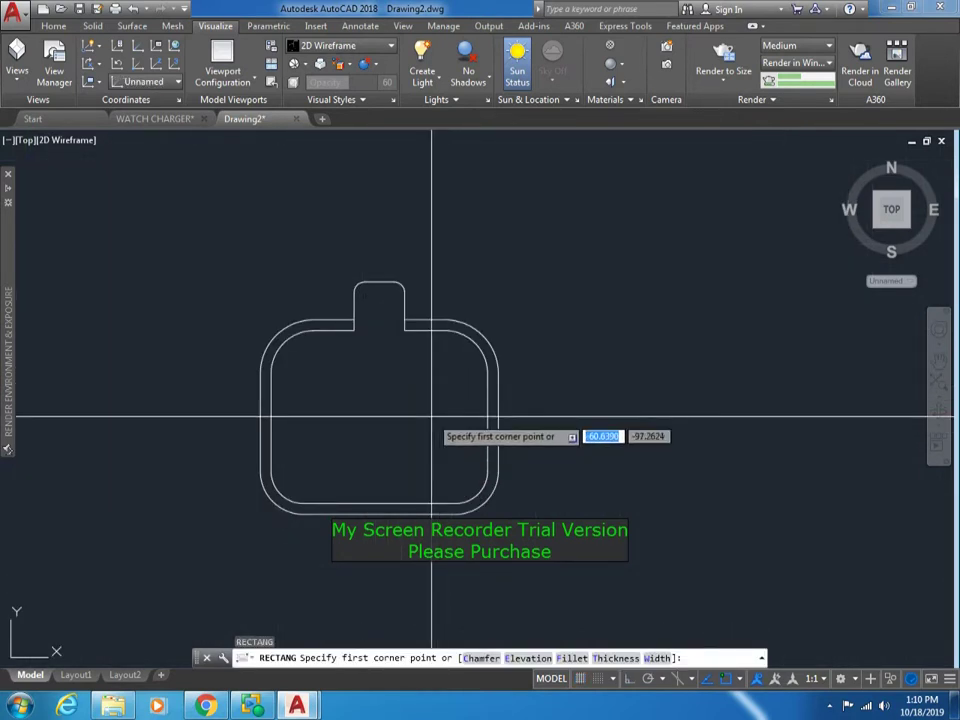
{"action": "left_click", "coordinate": [432, 417]}
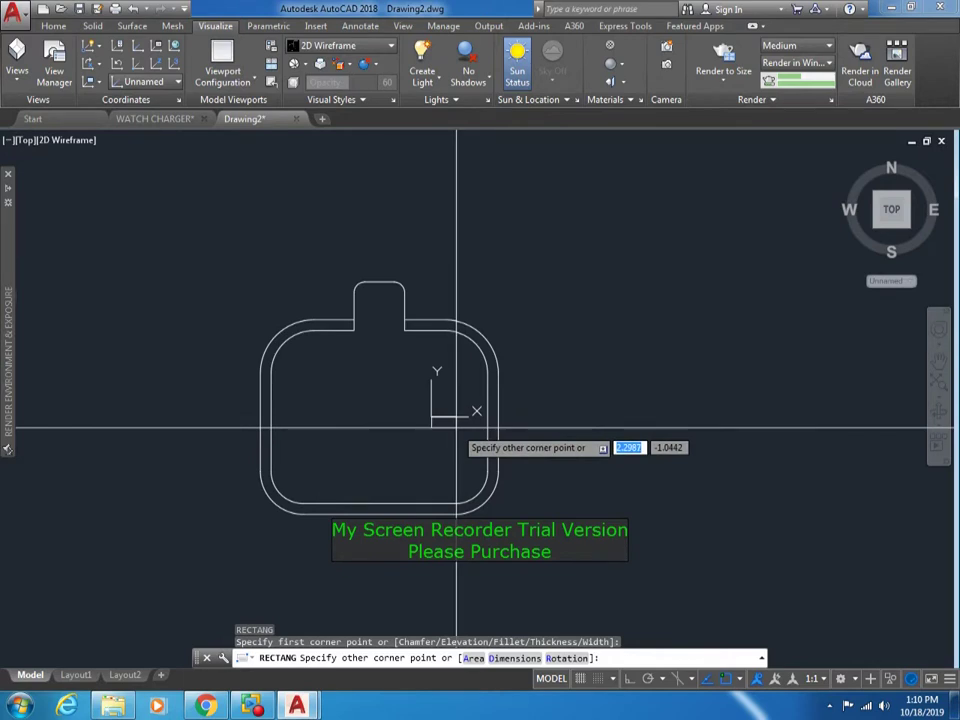
{"action": "left_click", "coordinate": [457, 428]}
{"action": "scroll", "coordinate": [439, 435], "scroll_direction": "down", "scroll_amount": 2}
{"action": "scroll", "coordinate": [437, 438], "scroll_direction": "up", "scroll_amount": 6}
{"action": "scroll", "coordinate": [437, 438], "scroll_direction": "down", "scroll_amount": 6}
{"action": "scroll", "coordinate": [437, 439], "scroll_direction": "up", "scroll_amount": 4}
- Try stretching the small rectangle's top and bottom edges, cancelling each attempt
{"action": "left_click", "coordinate": [437, 436]}
{"action": "scroll", "coordinate": [437, 438], "scroll_direction": "up", "scroll_amount": 5}
{"action": "left_click", "coordinate": [446, 411]}
{"action": "key", "text": "Escape"}
{"action": "scroll", "coordinate": [425, 450], "scroll_direction": "down", "scroll_amount": 8}
{"action": "scroll", "coordinate": [420, 445], "scroll_direction": "up", "scroll_amount": 2}
{"action": "scroll", "coordinate": [424, 430], "scroll_direction": "up", "scroll_amount": 4}
{"action": "left_click", "coordinate": [440, 403]}
{"action": "left_click", "coordinate": [424, 403]}
{"action": "key", "text": "Escape"}
{"action": "scroll", "coordinate": [459, 409], "scroll_direction": "down", "scroll_amount": 2}
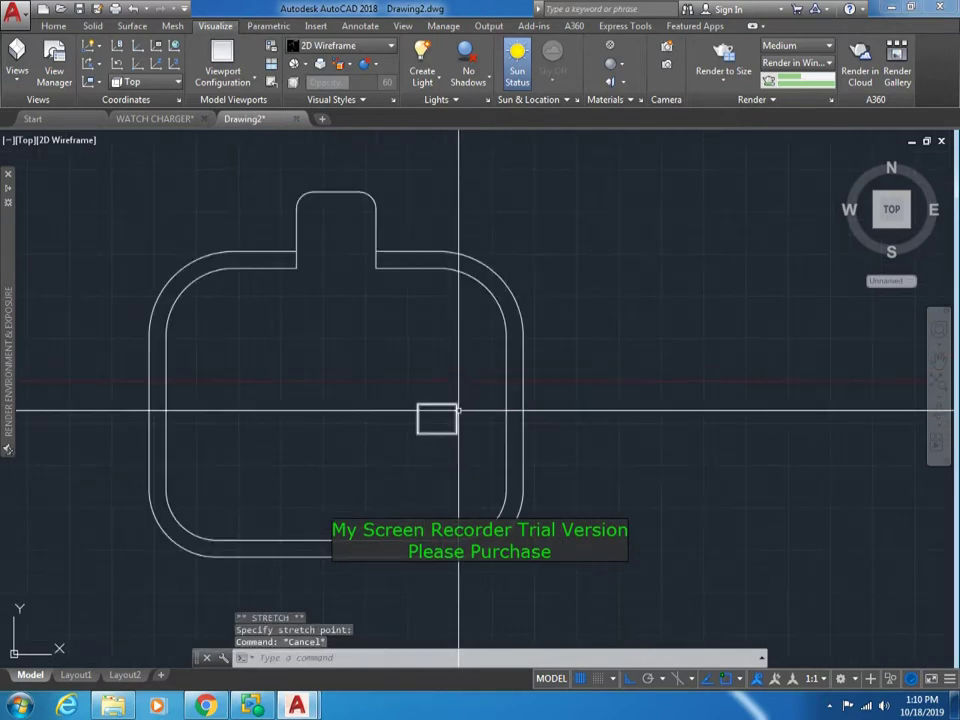
{"action": "scroll", "coordinate": [432, 497], "scroll_direction": "down", "scroll_amount": 1}
{"action": "scroll", "coordinate": [441, 464], "scroll_direction": "down", "scroll_amount": 1}
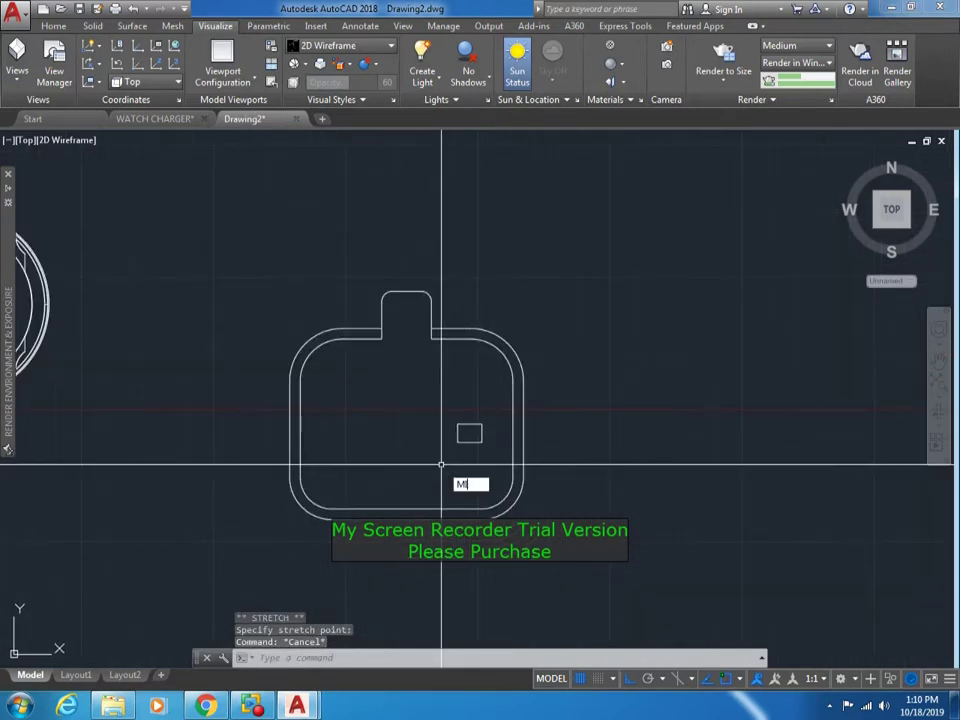
- Mirror the small rectangle across the vertical centre axis, keeping the original
{"action": "key", "text": "Return"}
{"action": "left_click", "coordinate": [445, 426]}
{"action": "key", "text": "Return"}
{"action": "left_click", "coordinate": [382, 296]}
{"action": "left_click", "coordinate": [391, 367]}
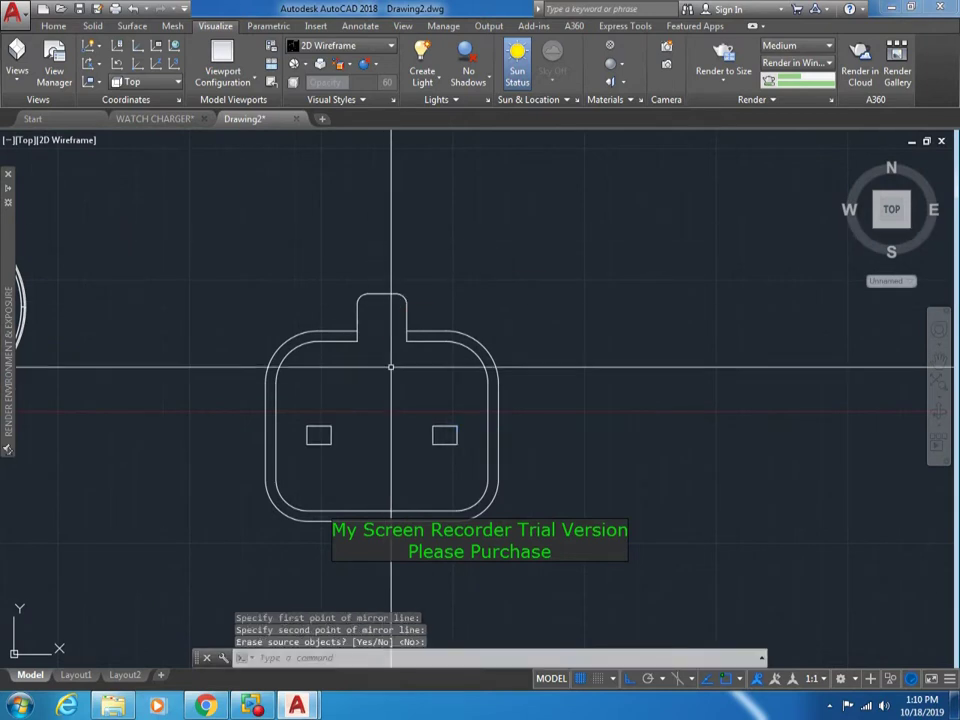
{"action": "key", "text": "Return"}
{"action": "key", "text": "Escape"}
{"action": "key", "text": "Escape"}
{"action": "key", "text": "Escape"}
{"action": "scroll", "coordinate": [424, 437], "scroll_direction": "up", "scroll_amount": 2}
{"action": "key", "text": "Return"}
- Make a 0.1 inner offset of the small rectangle, then delete the offset copies
{"action": "type", "text": ".1"}
{"action": "key", "text": "Return"}
{"action": "scroll", "coordinate": [474, 446], "scroll_direction": "up", "scroll_amount": 3}
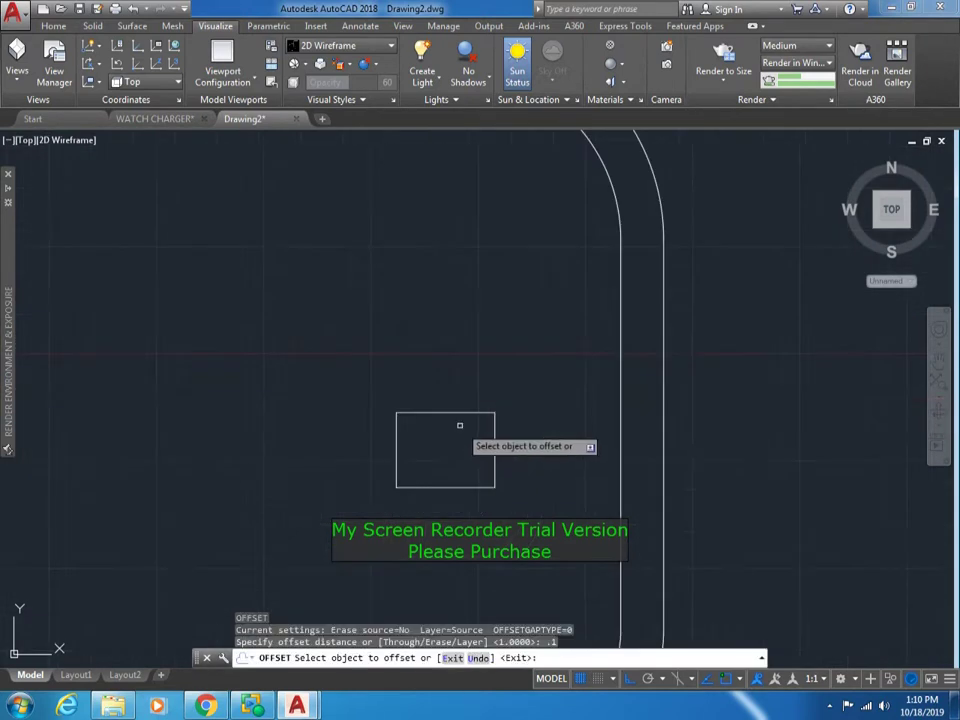
{"action": "left_click", "coordinate": [444, 412]}
{"action": "left_click", "coordinate": [450, 439]}
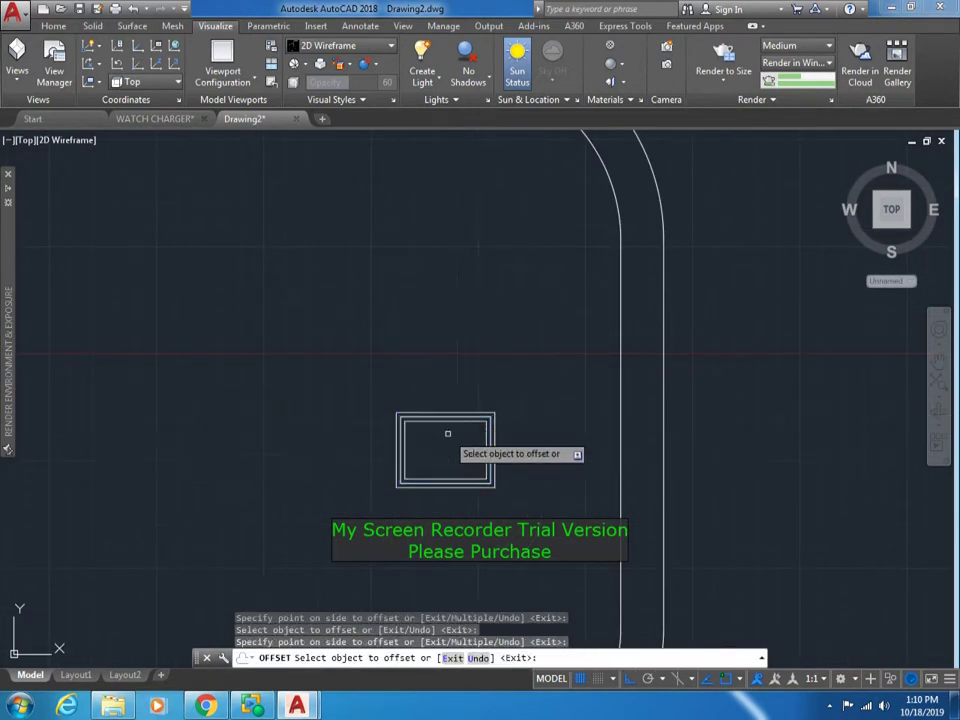
{"action": "scroll", "coordinate": [404, 426], "scroll_direction": "up", "scroll_amount": 4}
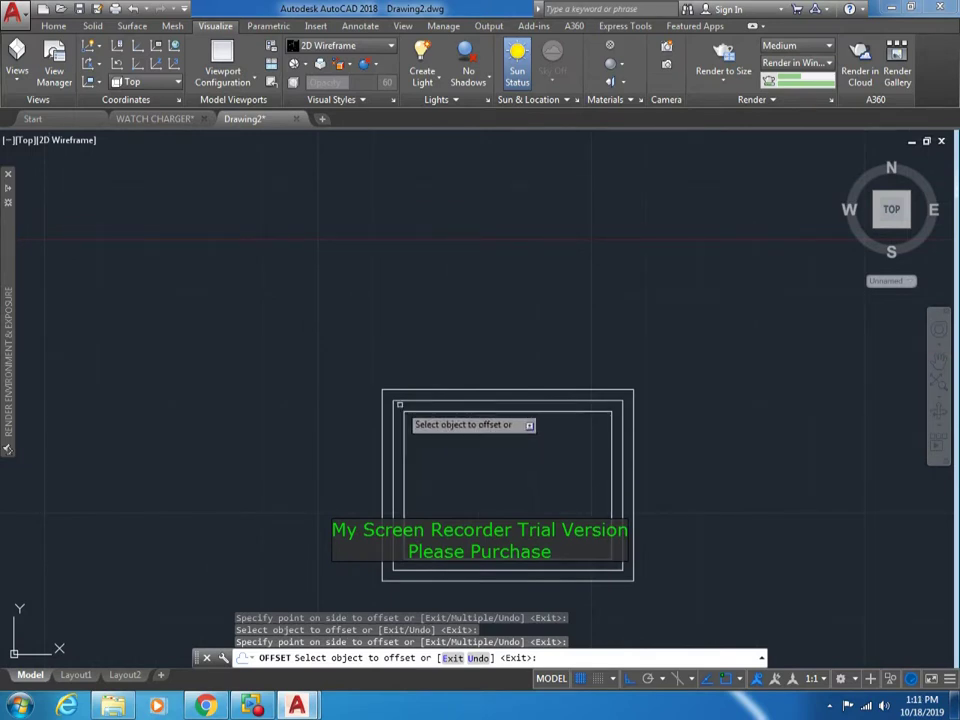
{"action": "key", "text": "Escape"}
{"action": "left_click", "coordinate": [407, 401]}
{"action": "key", "text": "Return"}
{"action": "key", "text": "Escape"}
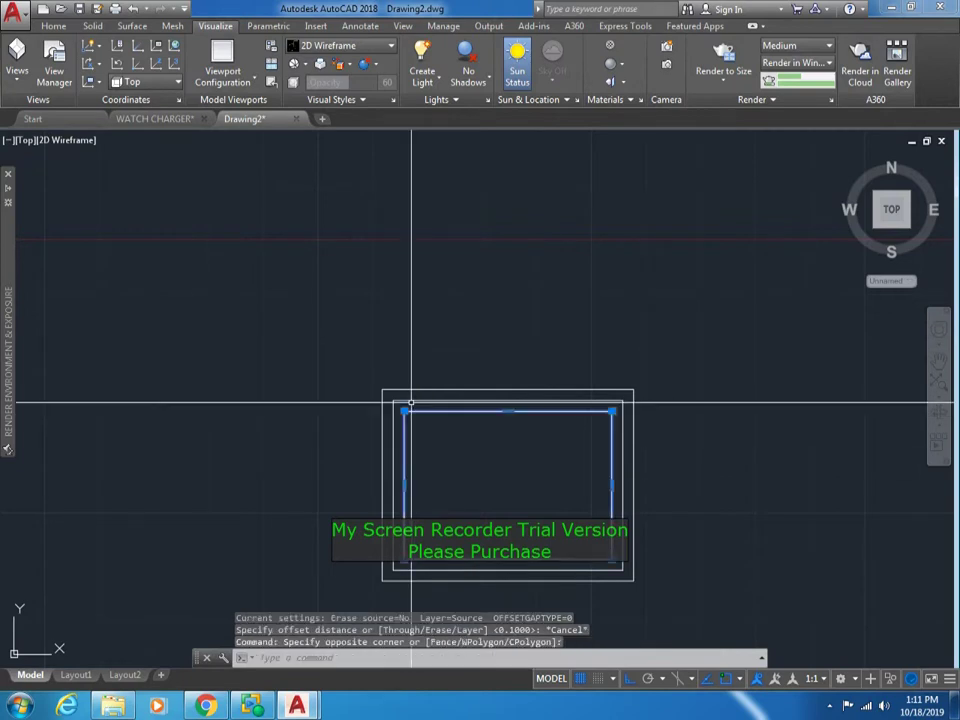
{"action": "left_click_drag", "start_coordinate": [425, 397], "coordinate": [401, 369]}
{"action": "key", "text": "Delete"}
- Try filleting the rectangle's corner at the default 1.0 radius, then cancel
{"action": "type", "text": "f"}
{"action": "key", "text": "Return"}
{"action": "type", "text": "r"}
{"action": "key", "text": "Return"}
{"action": "key", "text": "Return"}
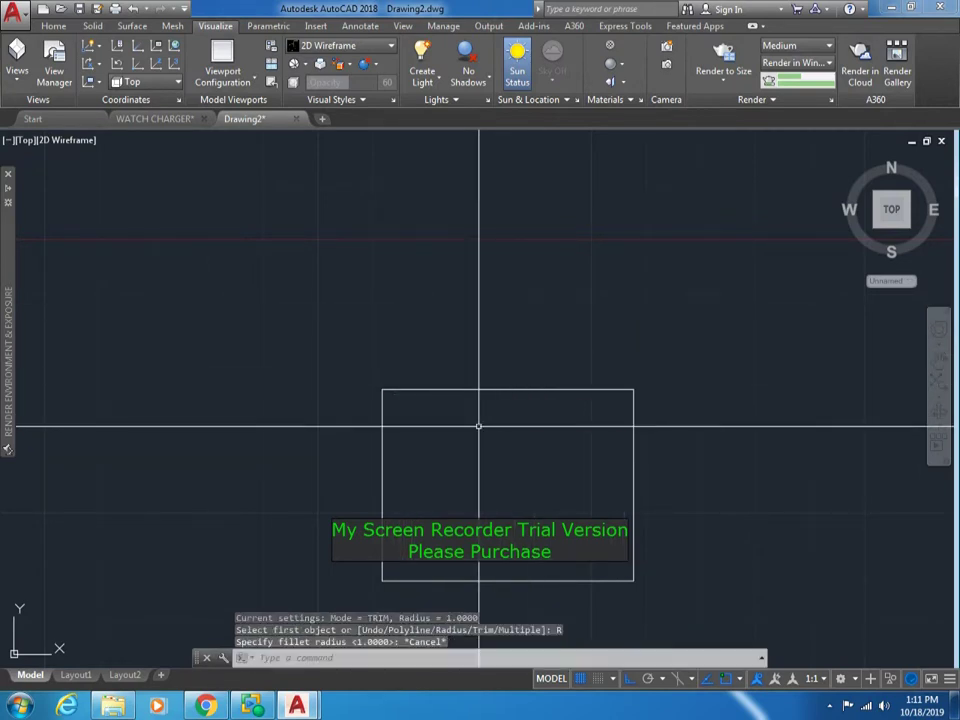
{"action": "left_click", "coordinate": [443, 390]}
{"action": "scroll", "coordinate": [383, 413], "scroll_direction": "down", "scroll_amount": 4}
{"action": "left_click", "coordinate": [406, 442]}
- Undo the oversized fillet and set the fillet radius to 0.4
{"action": "key", "text": "Return"}
{"action": "left_click", "coordinate": [406, 450]}
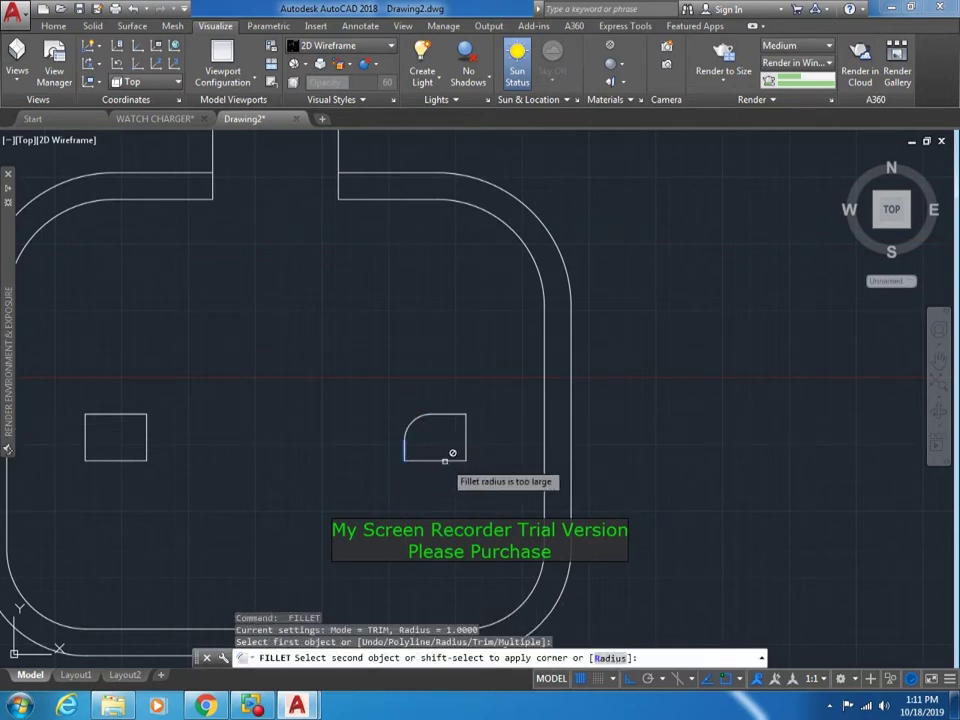
{"action": "key", "text": "Escape"}
{"action": "type", "text": "u"}
{"action": "key", "text": "Return"}
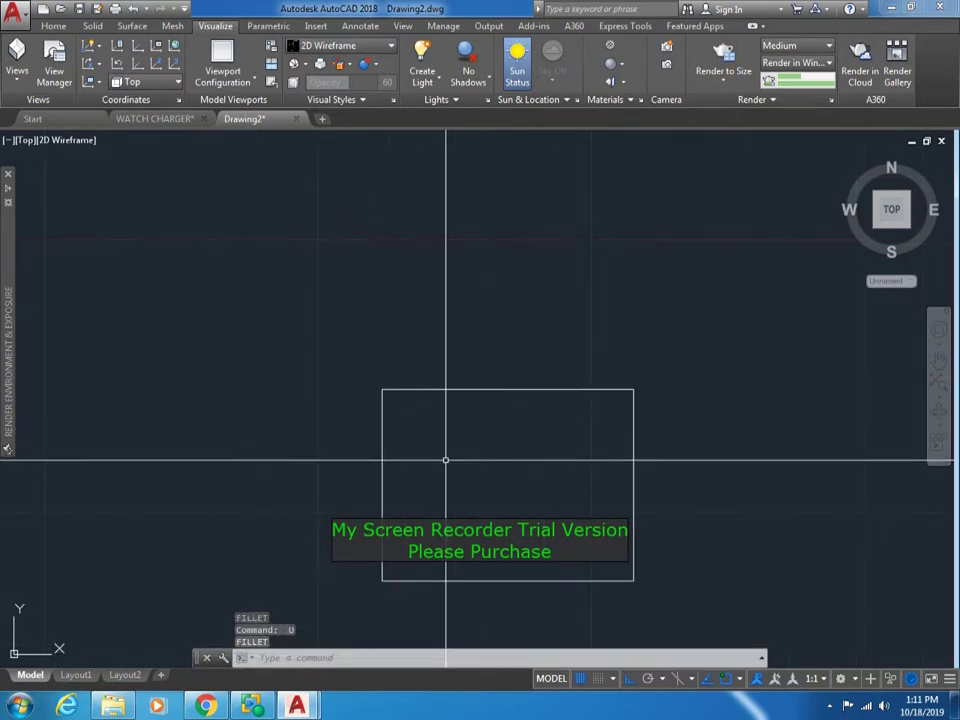
{"action": "type", "text": "r"}
{"action": "key", "text": "Return"}
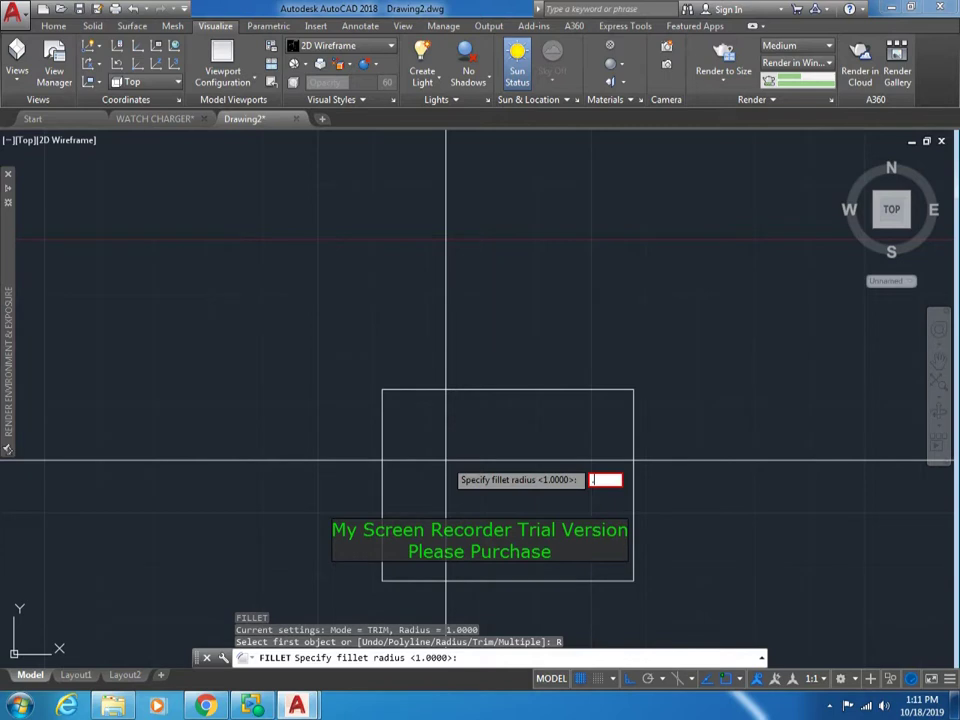
{"action": "type", "text": ".4"}
{"action": "key", "text": "Return"}
- Round all four corners of the prong rectangle at 0.4 radius
{"action": "left_click", "coordinate": [413, 392]}
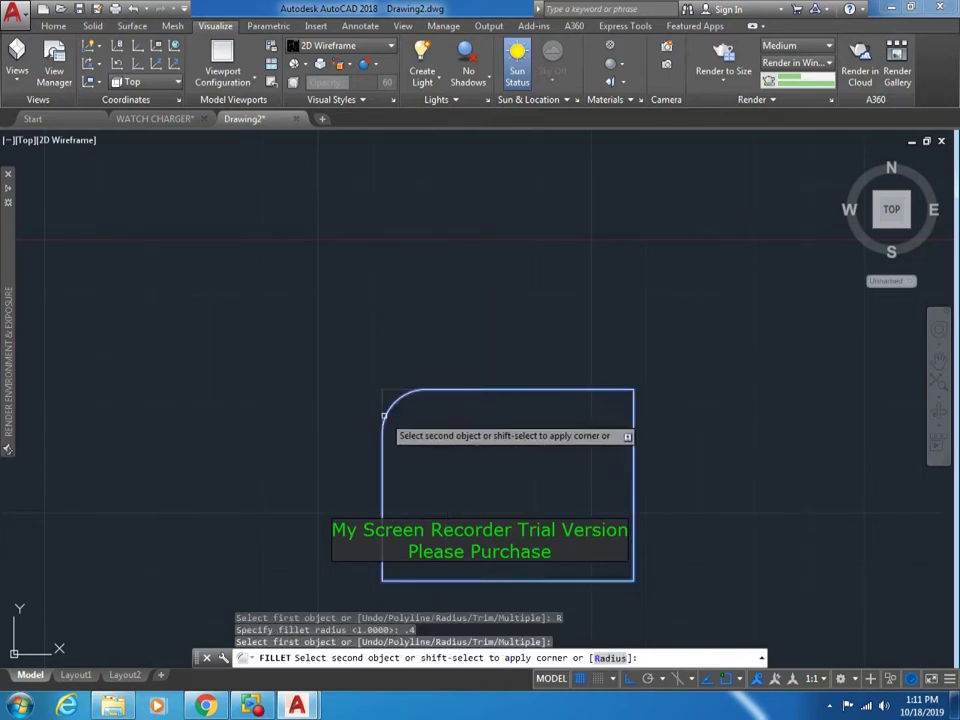
{"action": "left_click", "coordinate": [384, 415]}
{"action": "key", "text": "Return"}
{"action": "left_click", "coordinate": [568, 390]}
{"action": "left_click", "coordinate": [633, 430]}
{"action": "key", "text": "Return"}
{"action": "left_click", "coordinate": [631, 520]}
{"action": "left_click", "coordinate": [579, 578]}
{"action": "key", "text": "Return"}
{"action": "left_click", "coordinate": [399, 578]}
{"action": "scroll", "coordinate": [418, 453], "scroll_direction": "up", "scroll_amount": 5}
{"action": "scroll", "coordinate": [418, 453], "scroll_direction": "down", "scroll_amount": 3}
- Mirror the rounded prong rectangle about the outline's vertical centreline, keeping the original
{"action": "type", "text": "mi"}
{"action": "key", "text": "Return"}
{"action": "left_click", "coordinate": [530, 370]}
{"action": "left_click", "coordinate": [610, 438]}
{"action": "key", "text": "Return"}
{"action": "left_click", "coordinate": [411, 597]}
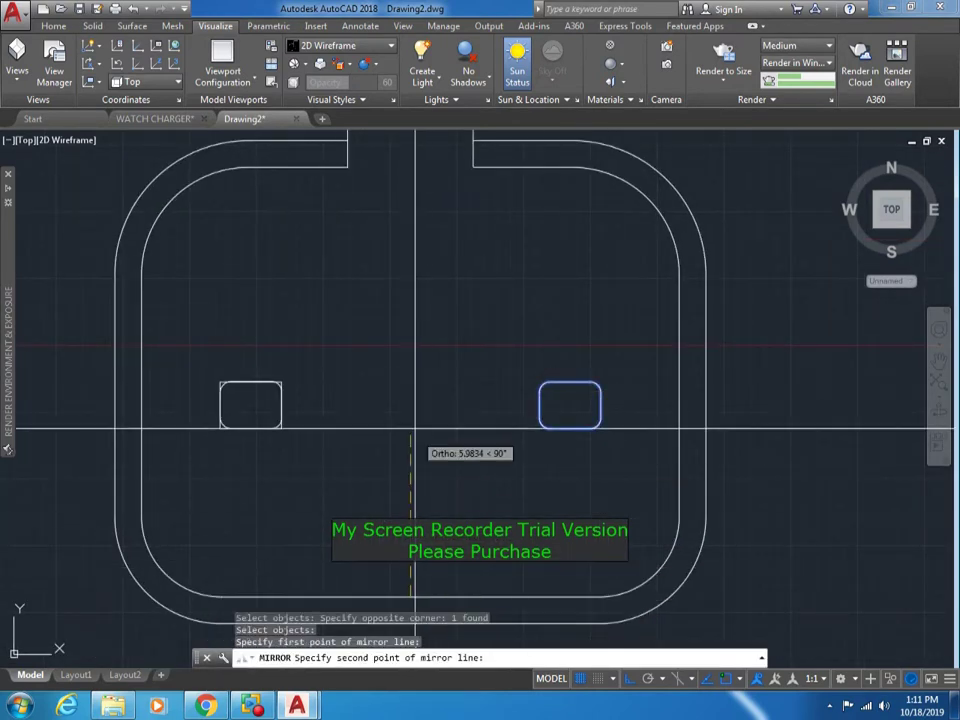
{"action": "left_click", "coordinate": [415, 428]}
{"action": "scroll", "coordinate": [290, 415], "scroll_direction": "up", "scroll_amount": 3}
{"action": "key", "text": "Return"}
- Erase the overlapping square duplicate rectangle
{"action": "left_click", "coordinate": [279, 311]}
{"action": "key", "text": "e"}
{"action": "key", "text": "Return"}
{"action": "scroll", "coordinate": [386, 463], "scroll_direction": "down", "scroll_amount": 5}
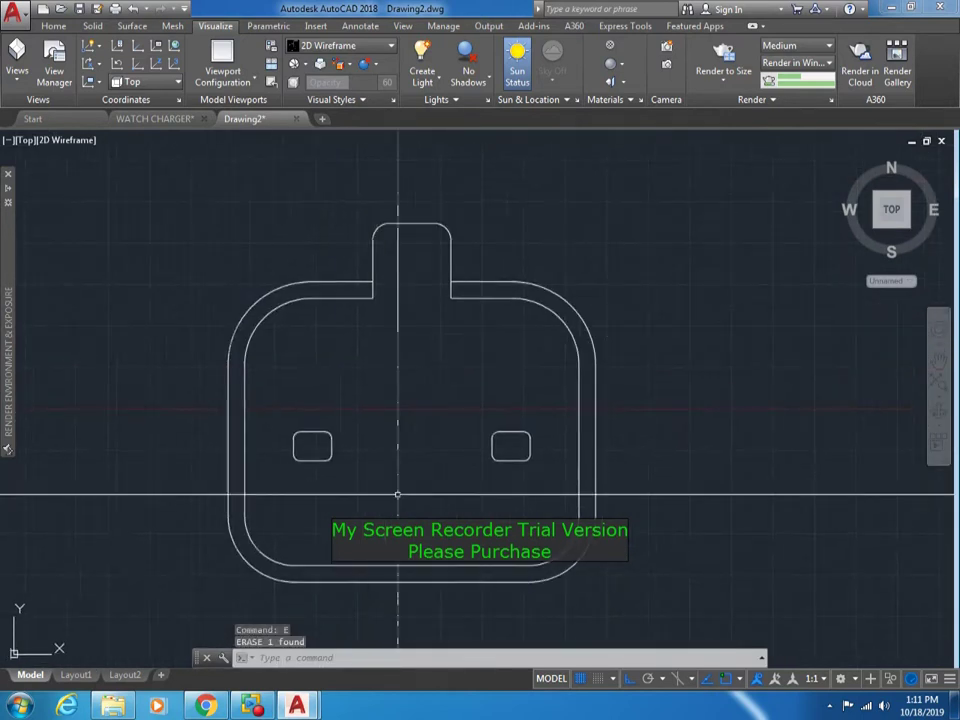
{"action": "key", "text": "Escape"}
{"action": "key", "text": "Escape"}
{"action": "key", "text": "Escape"}
{"action": "middle_click_drag", "start_coordinate": [436, 323], "coordinate": [429, 323]}
- Draw a small rectangle near the plug outline's top tab with REC
{"action": "type", "text": "rec"}
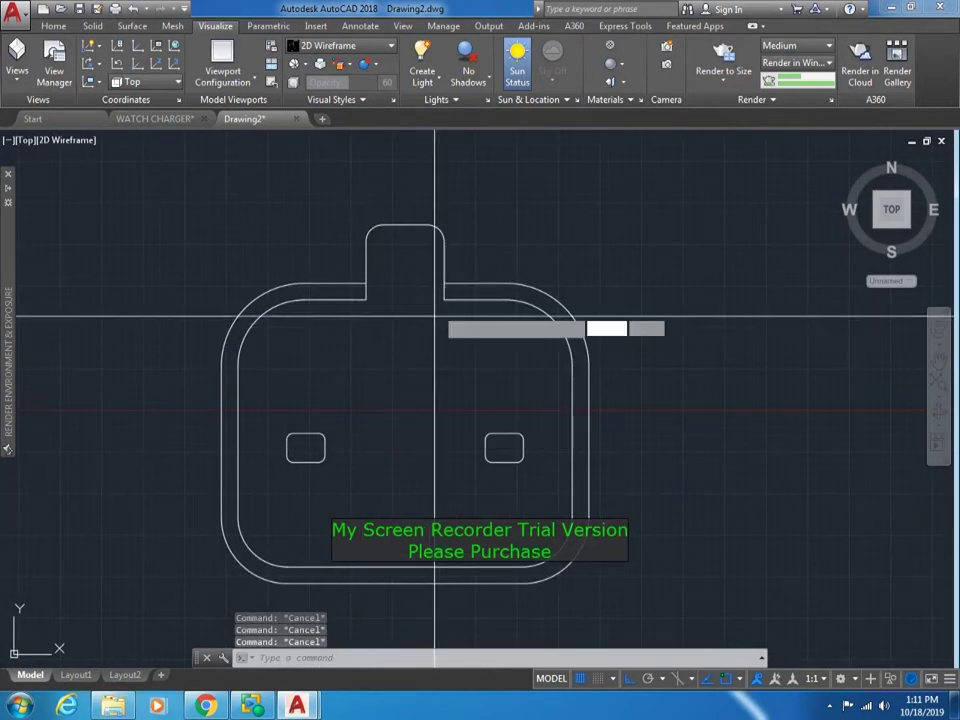
{"action": "key", "text": "Return"}
{"action": "scroll", "coordinate": [442, 282], "scroll_direction": "up", "scroll_amount": 2}
{"action": "left_click", "coordinate": [373, 200]}
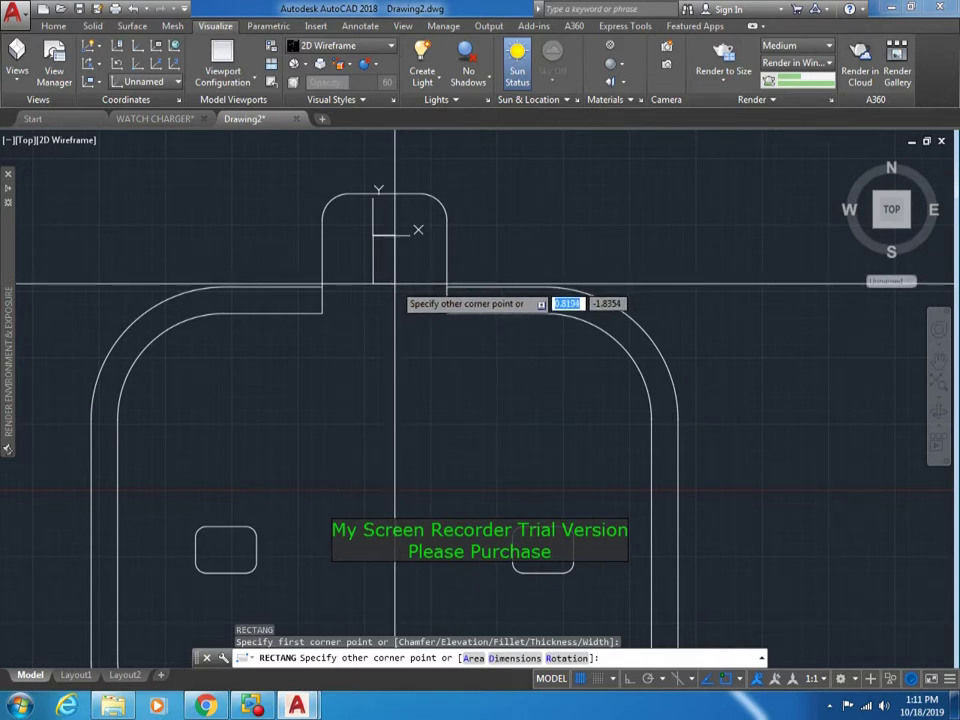
{"action": "left_click", "coordinate": [395, 285]}
- Move the small rectangle up into the top tab
{"action": "key", "text": "m"}
{"action": "key", "text": "Return"}
{"action": "left_click", "coordinate": [405, 290]}
{"action": "left_click", "coordinate": [388, 265]}
{"action": "key", "text": "Return"}
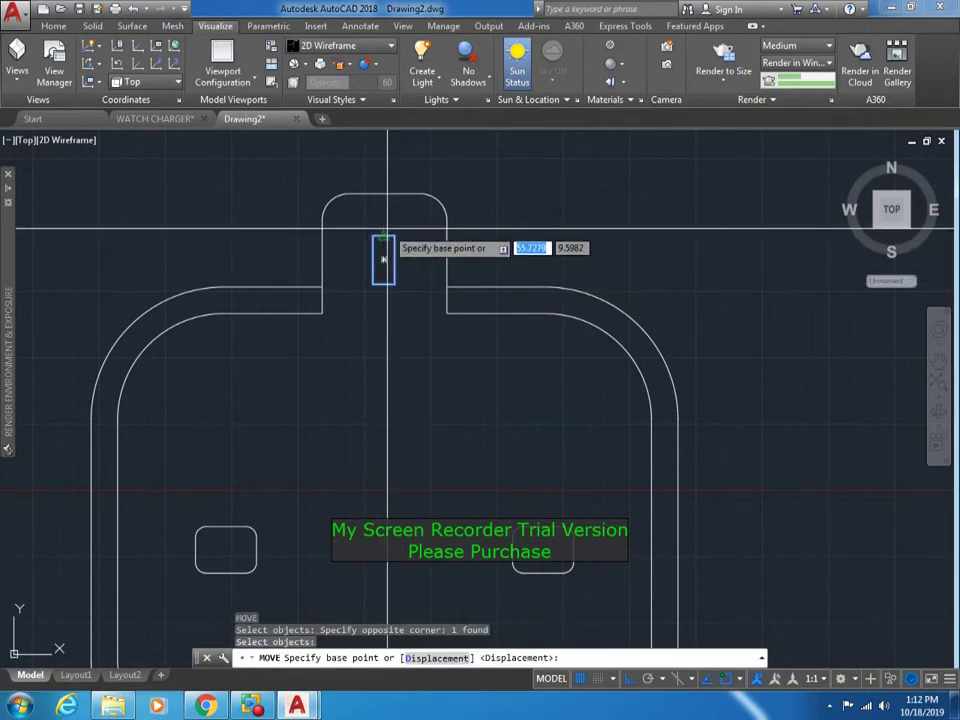
{"action": "left_click", "coordinate": [383, 259]}
{"action": "left_click", "coordinate": [381, 253]}
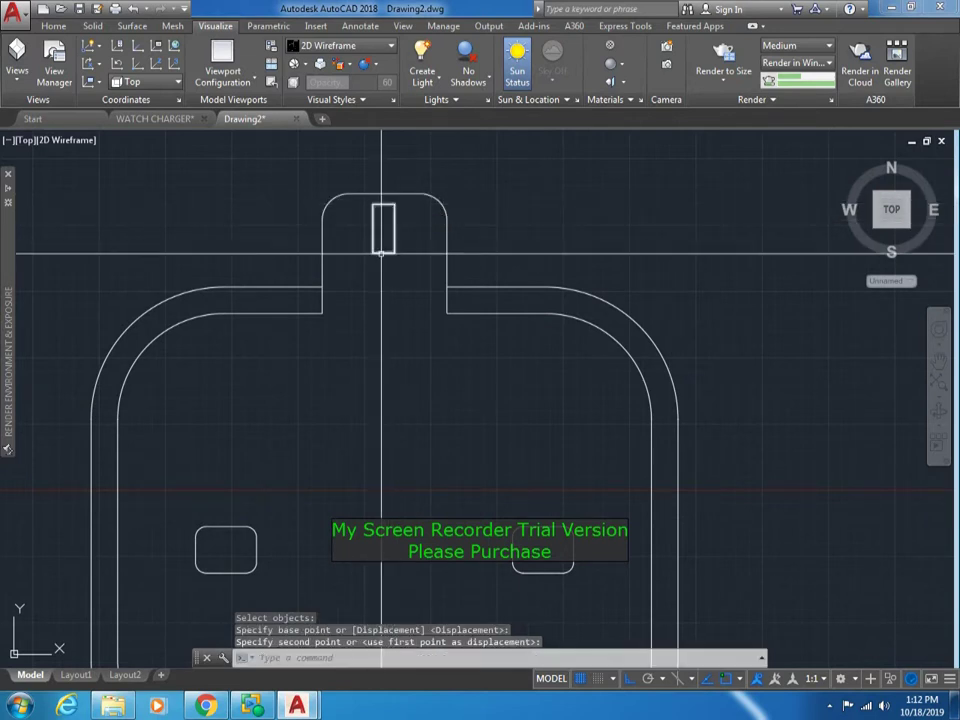
- Reposition the small slot rectangle lower inside the top tab
{"action": "left_click", "coordinate": [381, 221]}
{"action": "left_click", "coordinate": [383, 216]}
{"action": "left_click", "coordinate": [394, 190]}
{"action": "key", "text": "Return"}
{"action": "left_click", "coordinate": [385, 214]}
{"action": "key", "text": "Return"}
{"action": "left_click", "coordinate": [385, 216]}
{"action": "left_click", "coordinate": [385, 265]}
{"action": "scroll", "coordinate": [386, 358], "scroll_direction": "down", "scroll_amount": 3}
{"action": "scroll", "coordinate": [369, 352], "scroll_direction": "down", "scroll_amount": 2}
{"action": "scroll", "coordinate": [369, 352], "scroll_direction": "up", "scroll_amount": 3}
{"action": "scroll", "coordinate": [400, 279], "scroll_direction": "up", "scroll_amount": 2}
- Select the slot rectangle's corner grip, then cancel and recentre the view
{"action": "left_click", "coordinate": [437, 279]}
{"action": "left_click", "coordinate": [433, 292]}
{"action": "left_click", "coordinate": [433, 292]}
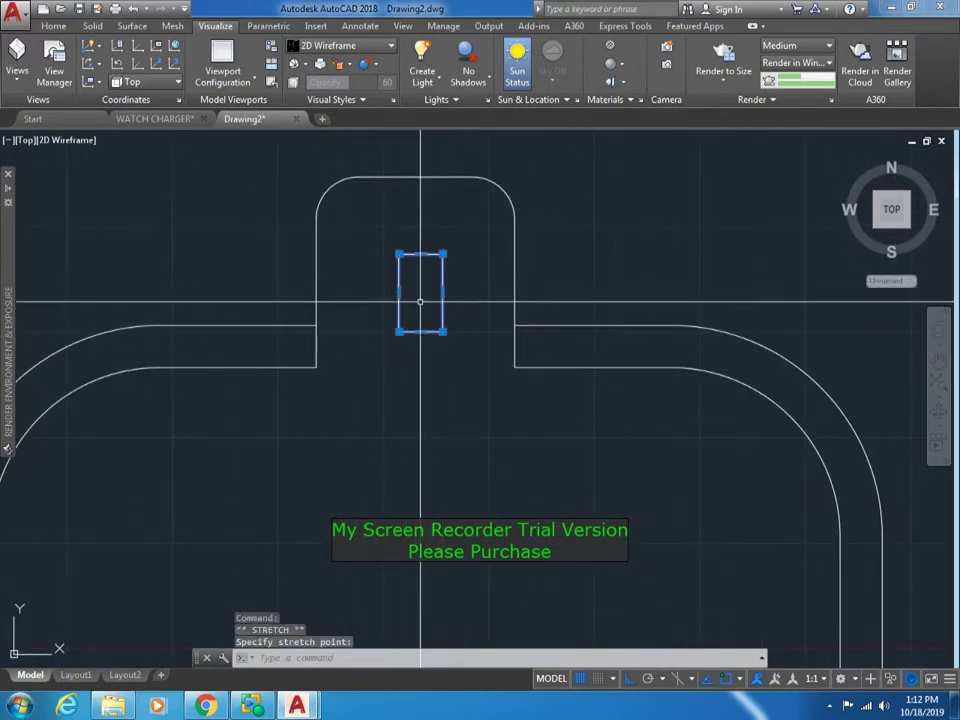
{"action": "key", "text": "Escape"}
{"action": "scroll", "coordinate": [398, 307], "scroll_direction": "down", "scroll_amount": 5}
{"action": "middle_click_drag", "start_coordinate": [398, 307], "coordinate": [403, 310]}
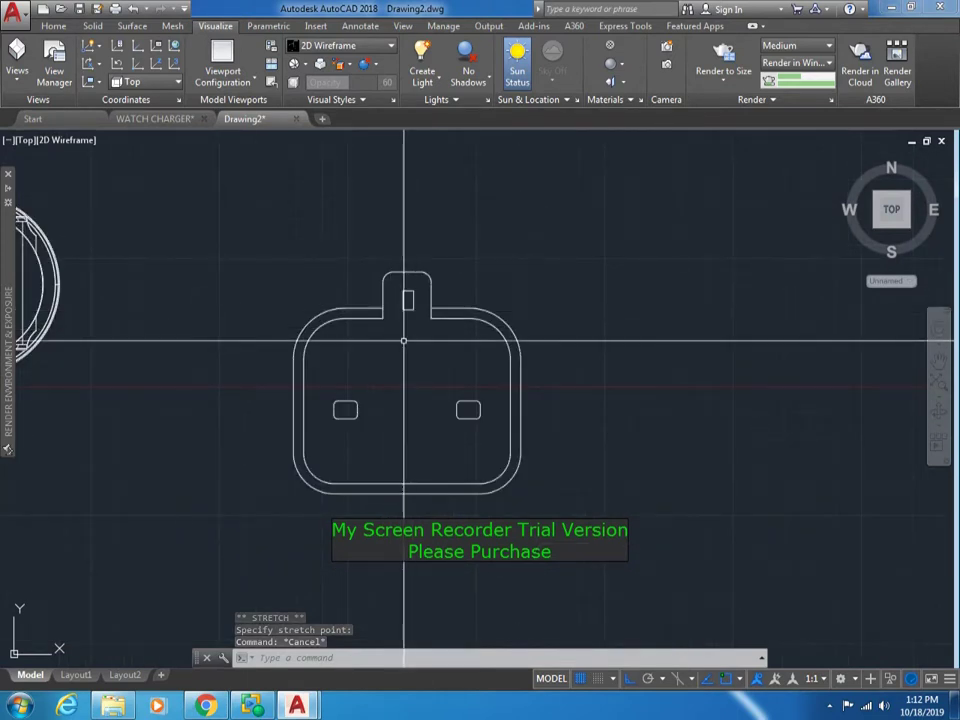
{"action": "scroll", "coordinate": [413, 327], "scroll_direction": "up", "scroll_amount": 1}
{"action": "left_click", "coordinate": [476, 324]}
{"action": "key", "text": "Escape"}
{"action": "scroll", "coordinate": [478, 275], "scroll_direction": "up", "scroll_amount": 1}
- Offset the outer contour inward, erase the extra contour line, and switch to SW Isometric
{"action": "key", "text": "Return"}
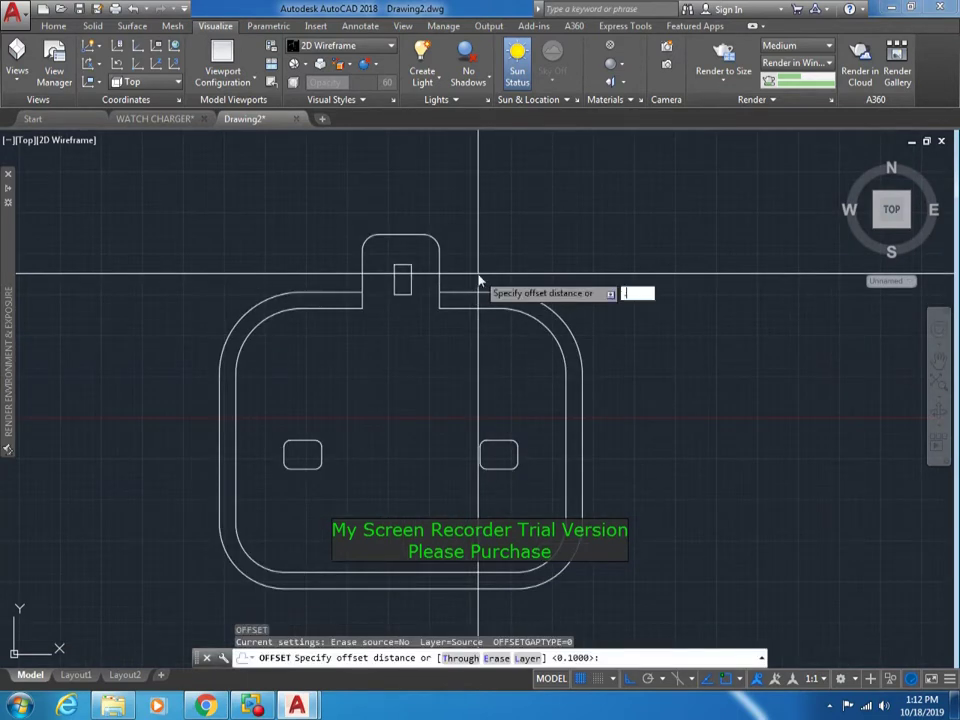
{"action": "key", "text": "Return"}
{"action": "scroll", "coordinate": [478, 280], "scroll_direction": "up", "scroll_amount": 4}
{"action": "left_click", "coordinate": [478, 306]}
{"action": "left_click", "coordinate": [479, 320]}
{"action": "key", "text": "Escape"}
{"action": "type", "text": "E"}
{"action": "key", "text": "Return"}
{"action": "scroll", "coordinate": [479, 306], "scroll_direction": "down", "scroll_amount": 3}
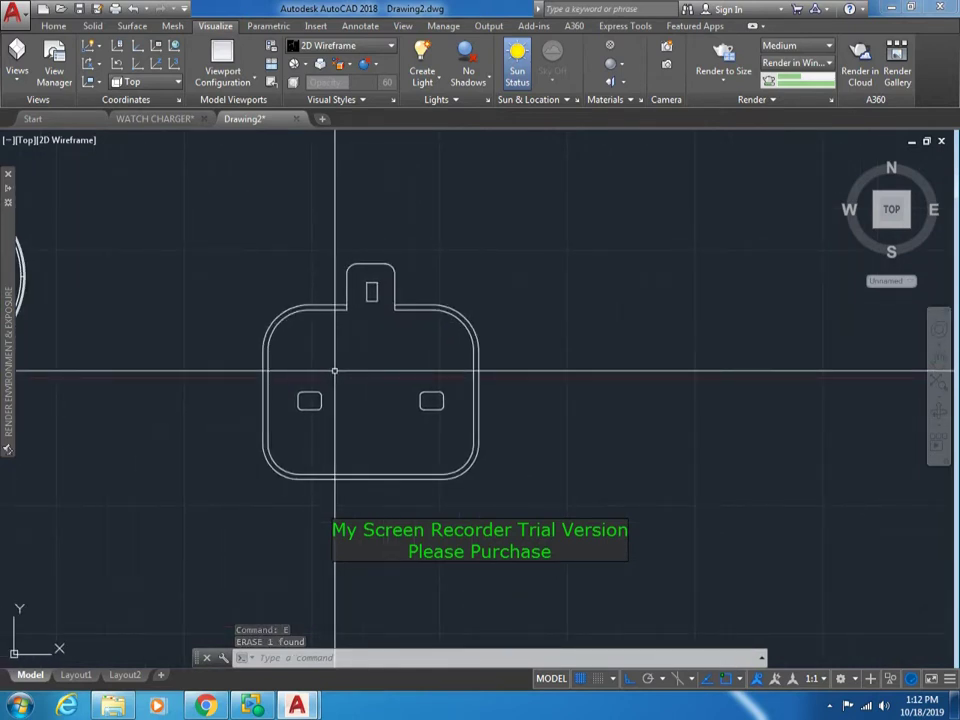
{"action": "left_click", "coordinate": [25, 140]}
{"action": "left_click", "coordinate": [86, 276]}
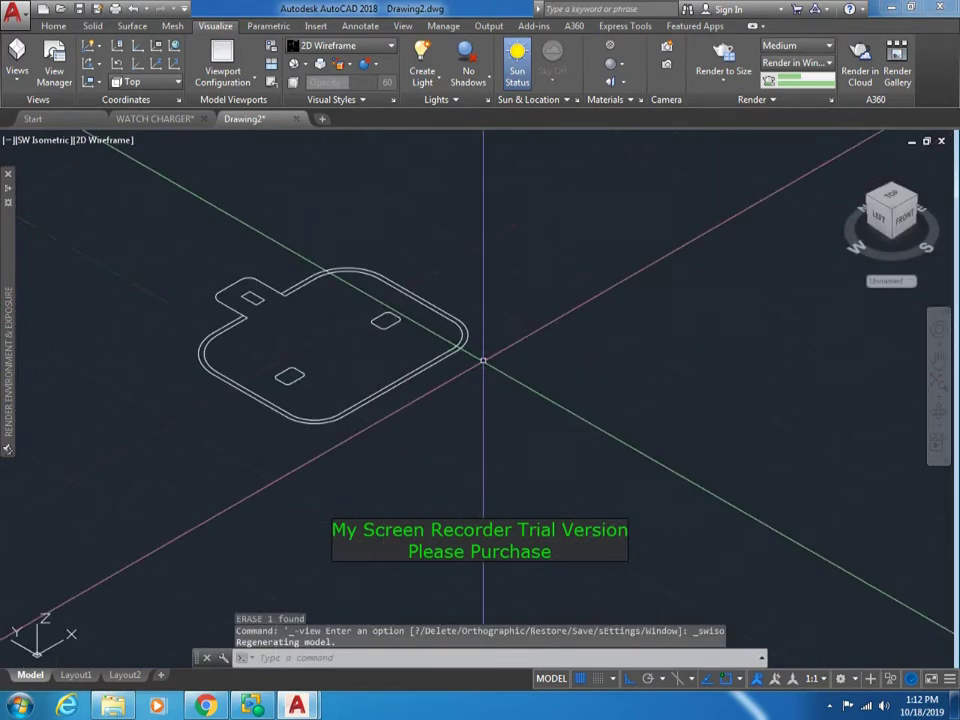
- Copy the entire plug outline to a spot at the upper left
{"action": "key", "text": "Escape"}
{"action": "key", "text": "Escape"}
{"action": "key", "text": "Return"}
{"action": "key", "text": "Escape"}
{"action": "left_click", "coordinate": [654, 259]}
{"action": "left_click", "coordinate": [275, 460]}
{"action": "key", "text": "Return"}
{"action": "left_click", "coordinate": [540, 440]}
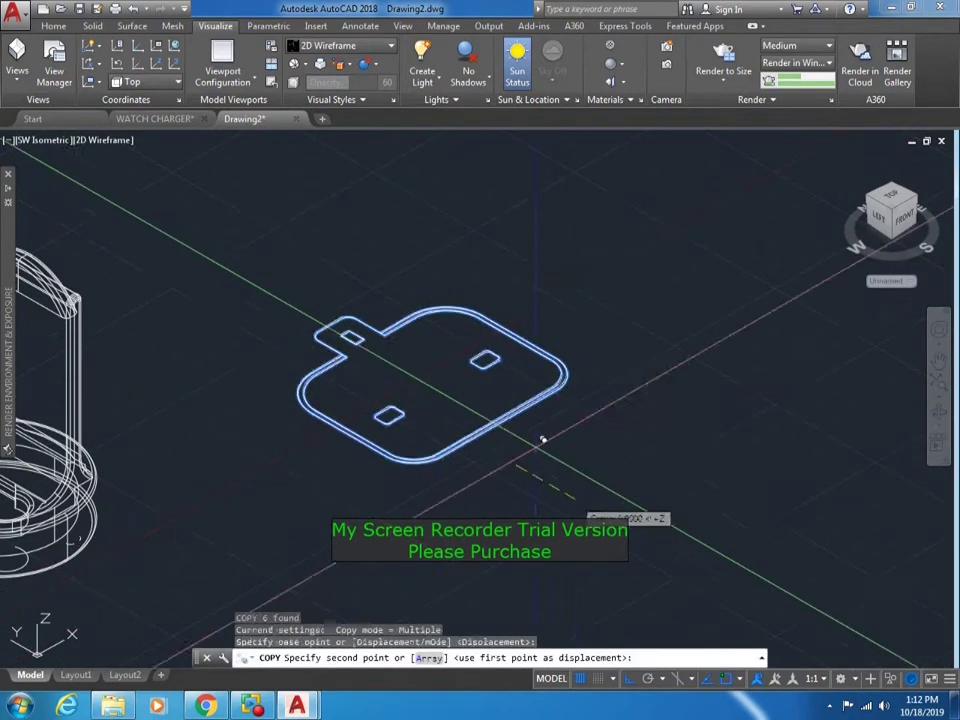
{"action": "left_click", "coordinate": [223, 256]}
{"action": "key", "text": "Escape"}
- Join the plug outline segments into one polyline with JOIN
{"action": "type", "text": "j"}
{"action": "key", "text": "Return"}
{"action": "left_click_drag", "start_coordinate": [363, 322], "coordinate": [349, 326]}
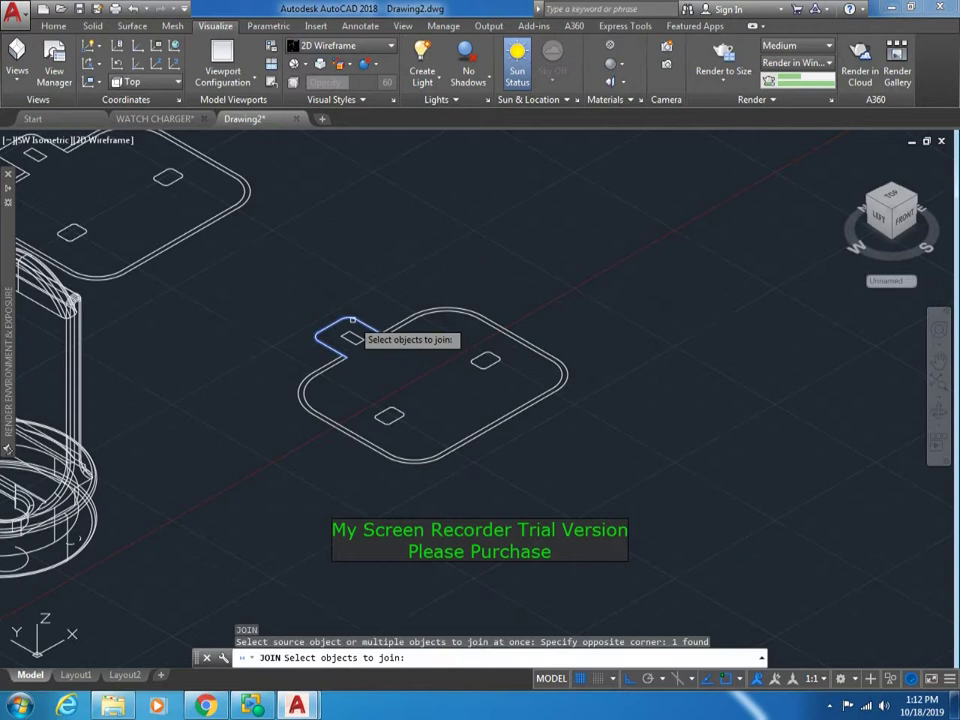
{"action": "scroll", "coordinate": [349, 326], "scroll_direction": "up", "scroll_amount": 3}
{"action": "scroll", "coordinate": [396, 328], "scroll_direction": "down", "scroll_amount": 2}
{"action": "left_click", "coordinate": [336, 379]}
{"action": "scroll", "coordinate": [336, 379], "scroll_direction": "up", "scroll_amount": 2}
{"action": "key", "text": "Return"}
{"action": "scroll", "coordinate": [396, 396], "scroll_direction": "down", "scroll_amount": 3}
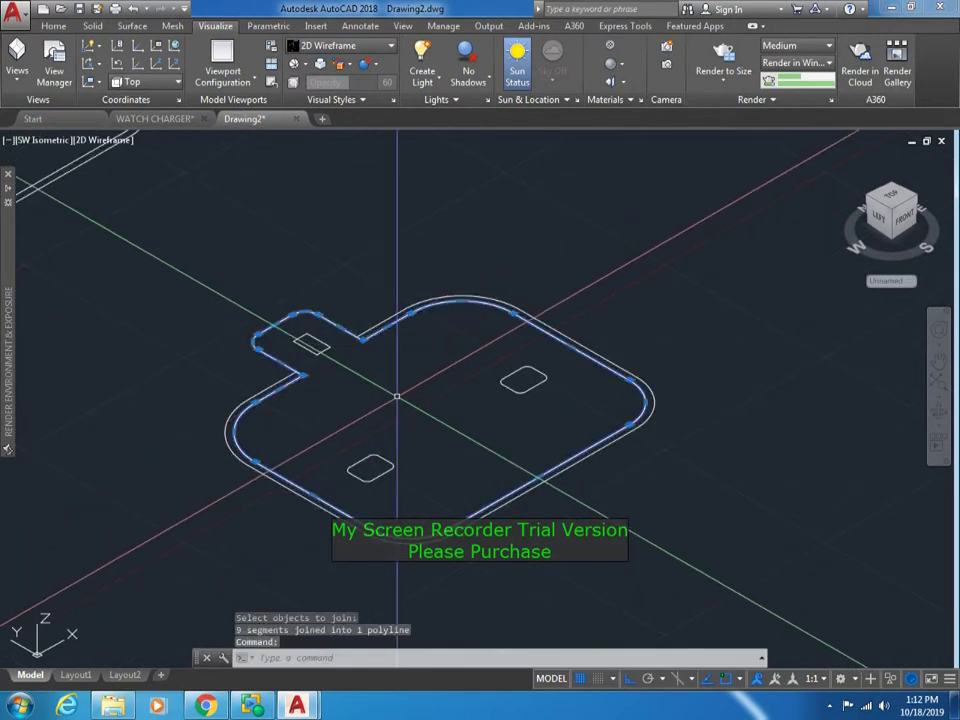
{"action": "key", "text": "Escape"}
- Copy the outer plug contour straight above the original
{"action": "type", "text": "co"}
{"action": "key", "text": "Return"}
{"action": "left_click", "coordinate": [504, 436]}
{"action": "key", "text": "Return"}
{"action": "left_click", "coordinate": [572, 467]}
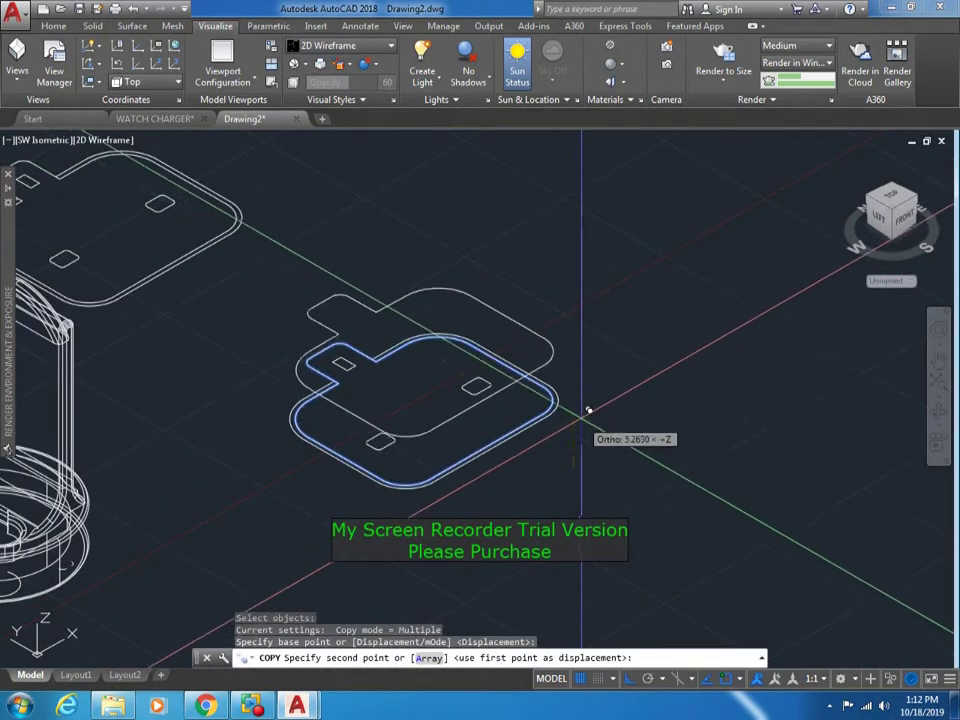
{"action": "scroll", "coordinate": [593, 399], "scroll_direction": "down", "scroll_amount": 2}
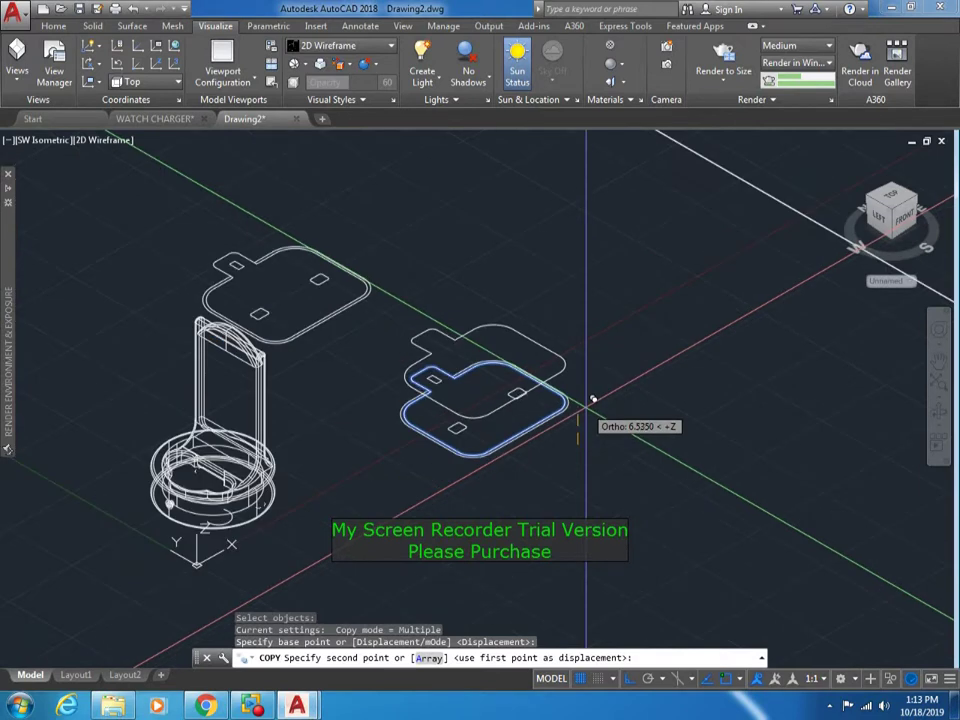
{"action": "scroll", "coordinate": [593, 399], "scroll_direction": "up", "scroll_amount": 2}
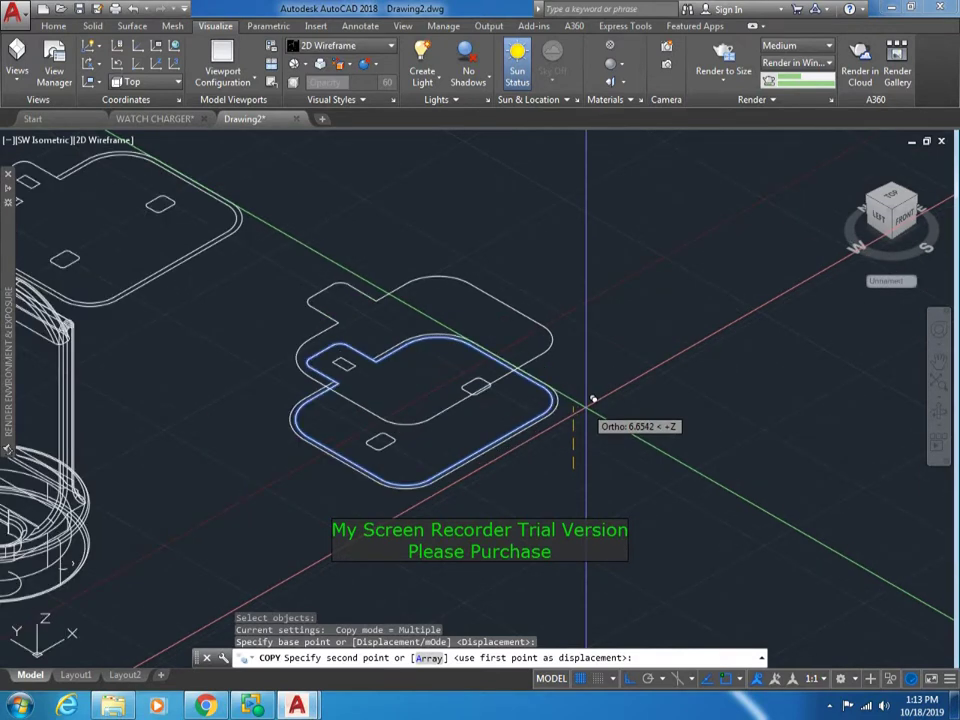
{"action": "left_click", "coordinate": [593, 401]}
{"action": "key", "text": "Escape"}
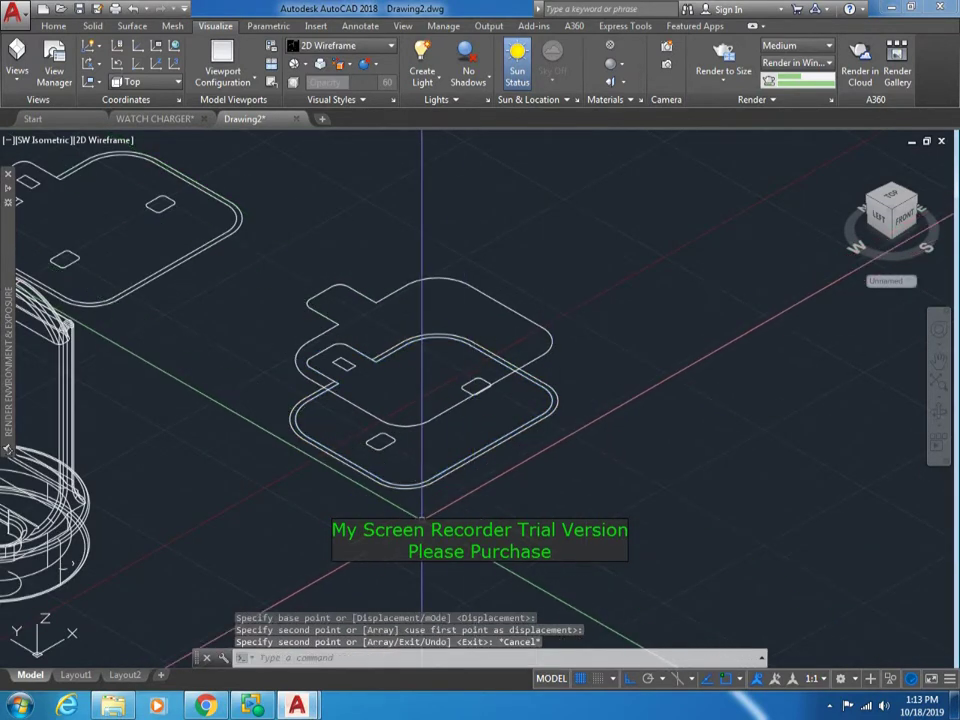
- Start a rectangle command, then cancel it
{"action": "type", "text": "s"}
{"action": "key", "text": "Escape"}
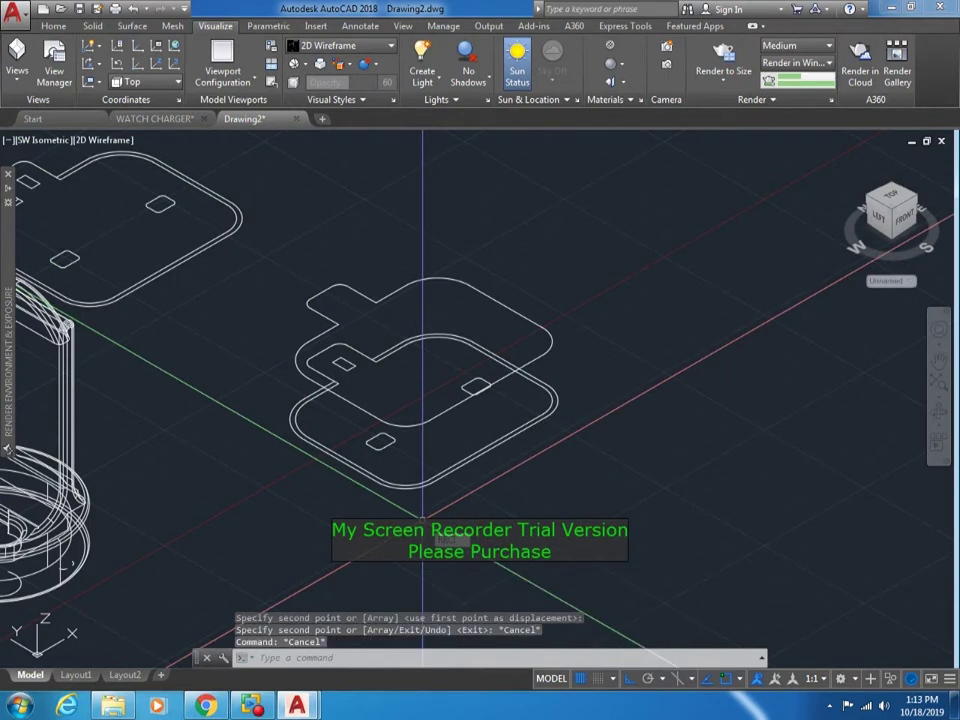
{"action": "type", "text": "rec"}
{"action": "key", "text": "Return"}
{"action": "key", "text": "Return"}
{"action": "key", "text": "Escape"}
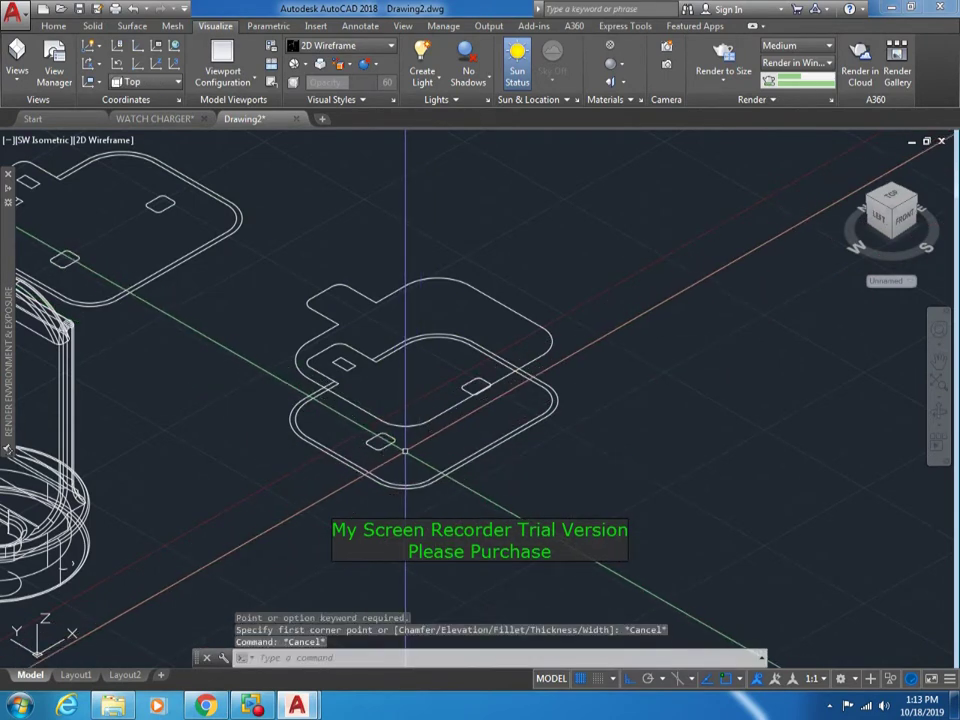
- Select both plug profiles for revolving, then cancel the revolve
{"action": "key", "text": "Return"}
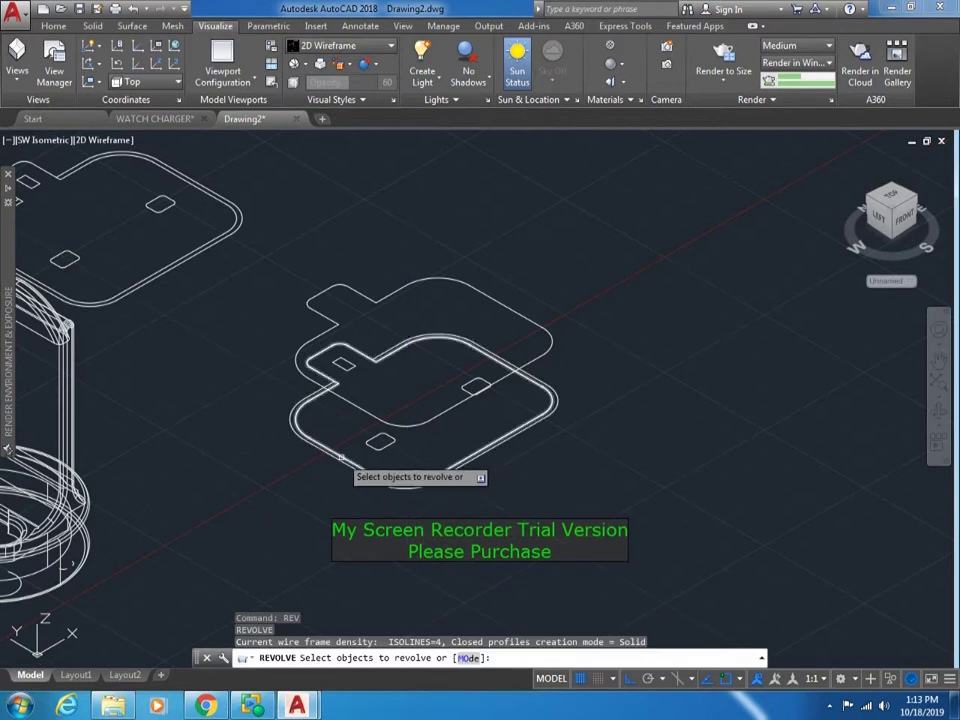
{"action": "left_click", "coordinate": [340, 453]}
{"action": "left_click", "coordinate": [385, 383]}
{"action": "key", "text": "Return"}
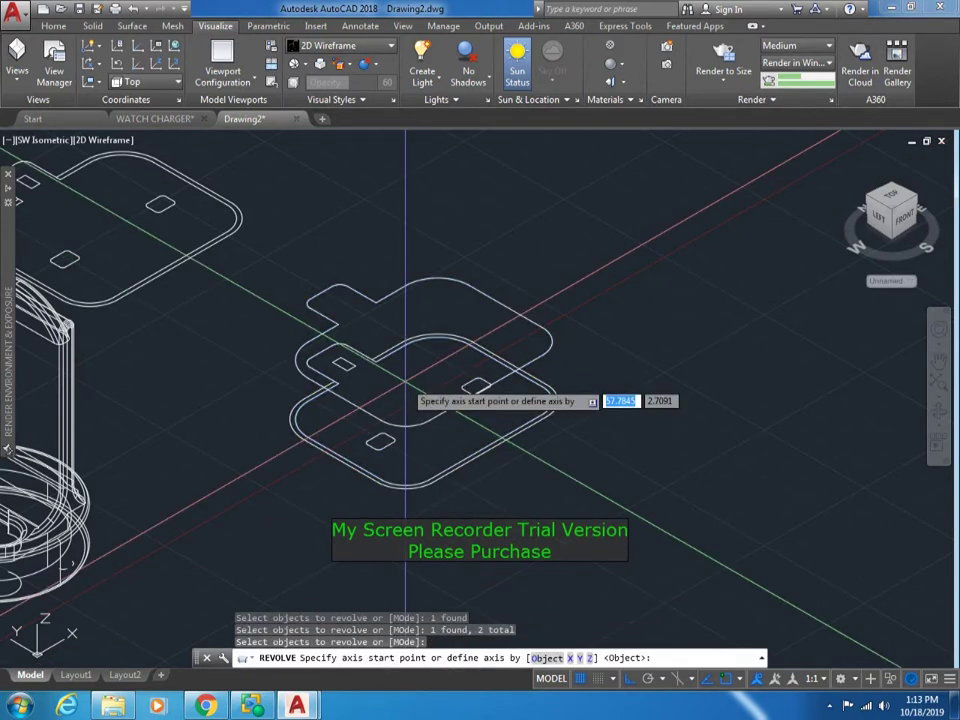
{"action": "key", "text": "Return"}
{"action": "key", "text": "Escape"}
- Retry REVOLVE on the two plug profiles with an axis object, then abandon it for the visual style menu
{"action": "type", "text": "e"}
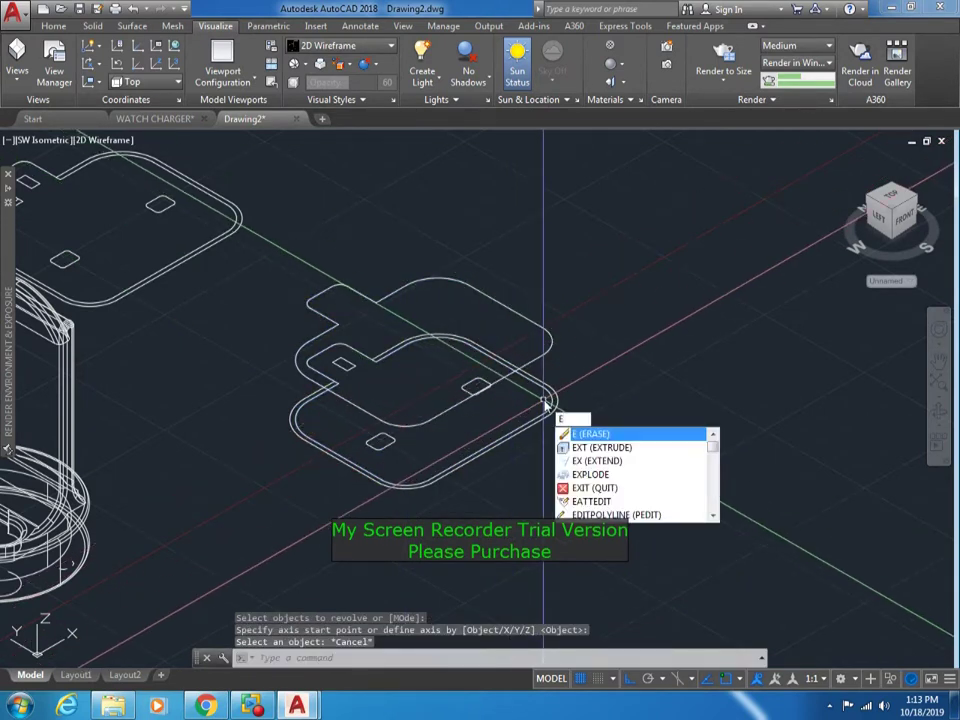
{"action": "key", "text": "Escape"}
{"action": "key", "text": "Escape"}
{"action": "type", "text": "rev"}
{"action": "key", "text": "Return"}
{"action": "left_click", "coordinate": [553, 401]}
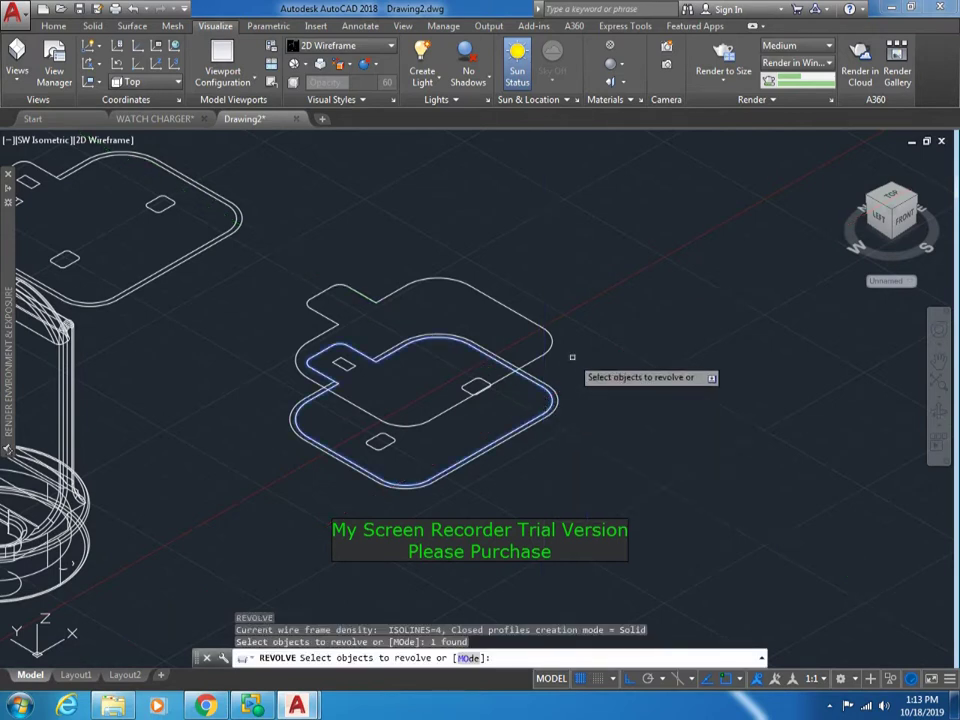
{"action": "key", "text": "Return"}
{"action": "key", "text": "Return"}
{"action": "left_click", "coordinate": [551, 346]}
{"action": "key", "text": "Return"}
{"action": "left_click", "coordinate": [549, 350]}
{"action": "left_click", "coordinate": [553, 403]}
{"action": "key", "text": "Return"}
{"action": "key", "text": "Return"}
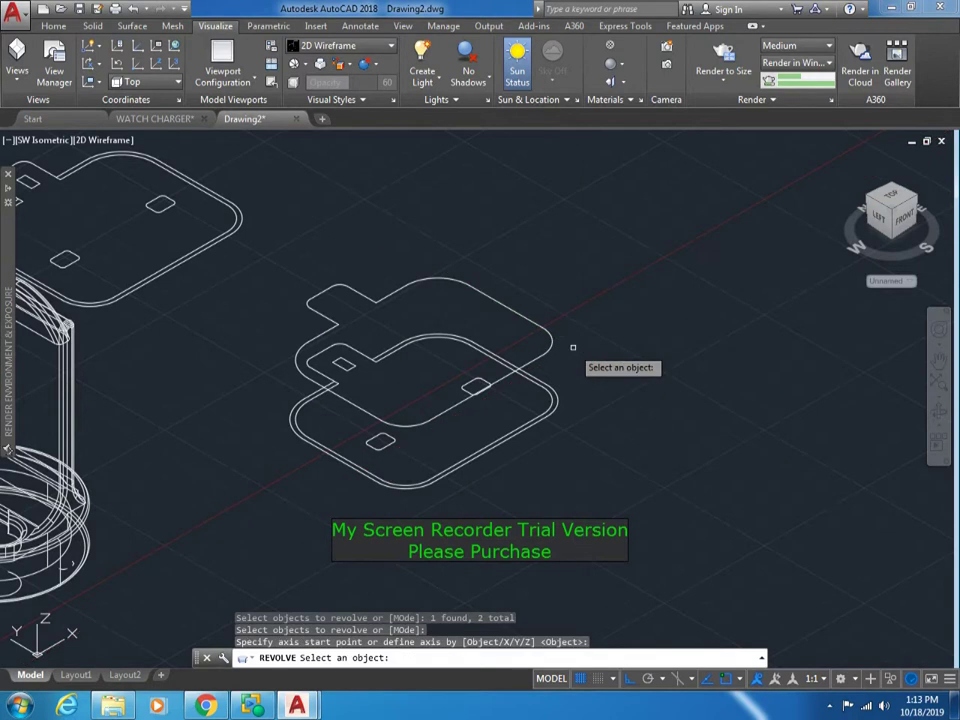
{"action": "key", "text": "Escape"}
{"action": "left_click", "coordinate": [110, 140]}
- Switch the viewport to Realistic and delete the upper profile outline
{"action": "left_click", "coordinate": [148, 224]}
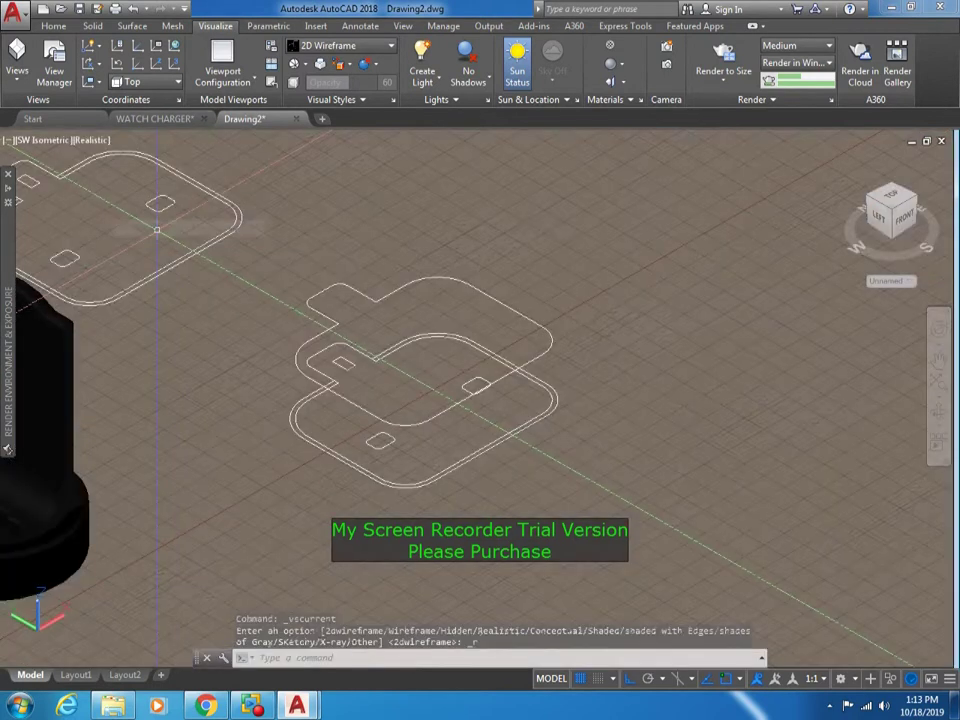
{"action": "left_click", "coordinate": [519, 297]}
{"action": "key", "text": "Delete"}
- Extrude the lower plug profile into a solid body
{"action": "type", "text": "ex"}
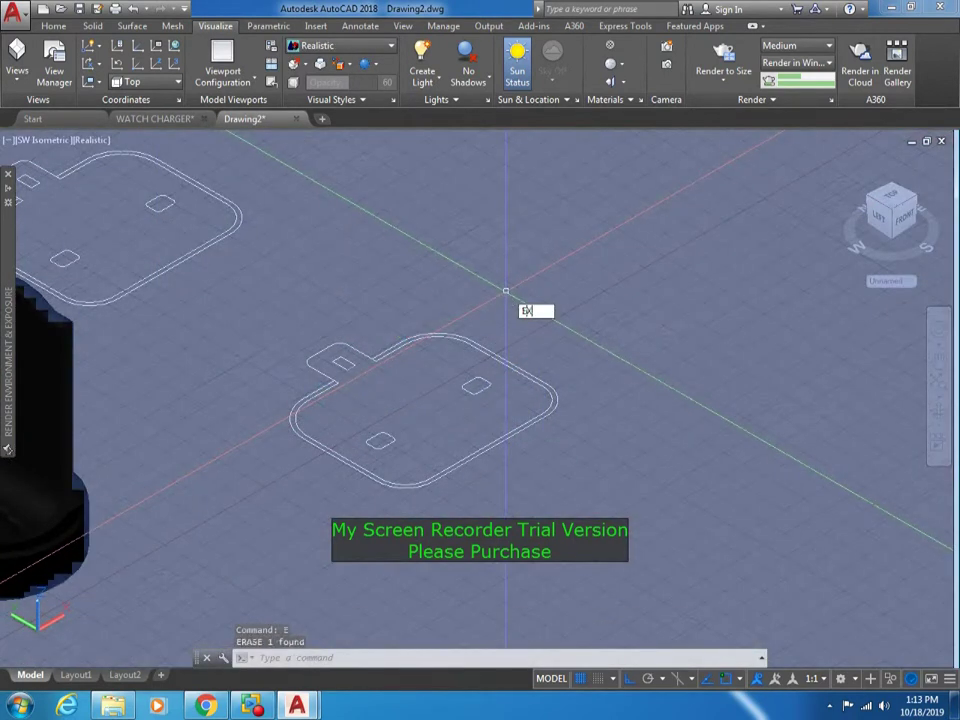
{"action": "type", "text": "t"}
{"action": "key", "text": "Return"}
{"action": "left_click", "coordinate": [358, 347]}
{"action": "key", "text": "Return"}
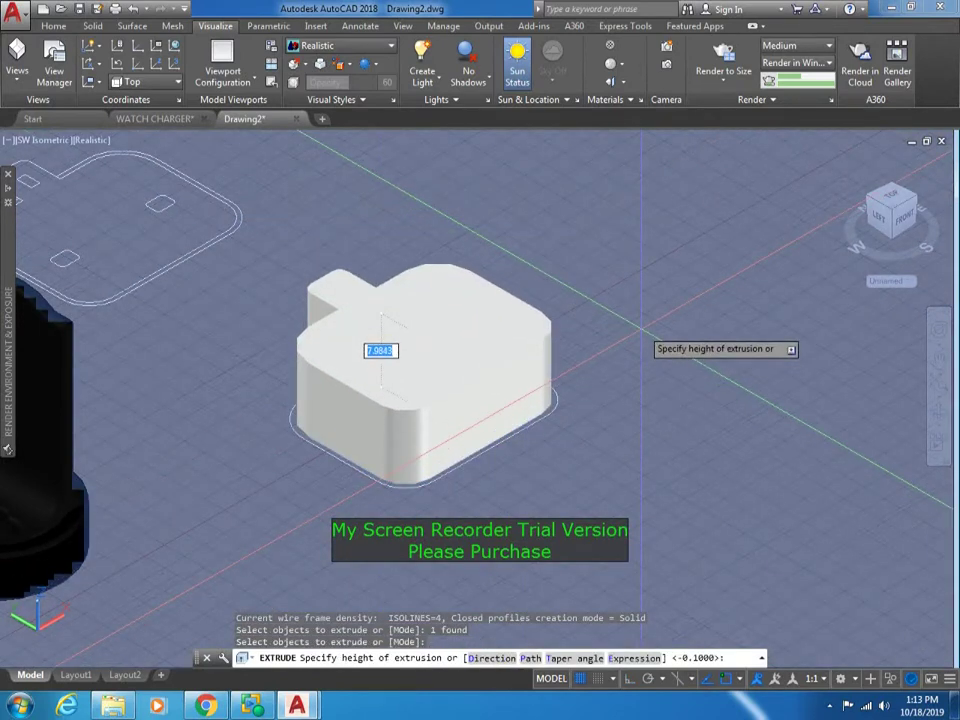
{"action": "scroll", "coordinate": [641, 327], "scroll_direction": "down", "scroll_amount": 2}
{"action": "scroll", "coordinate": [641, 327], "scroll_direction": "up", "scroll_amount": 2}
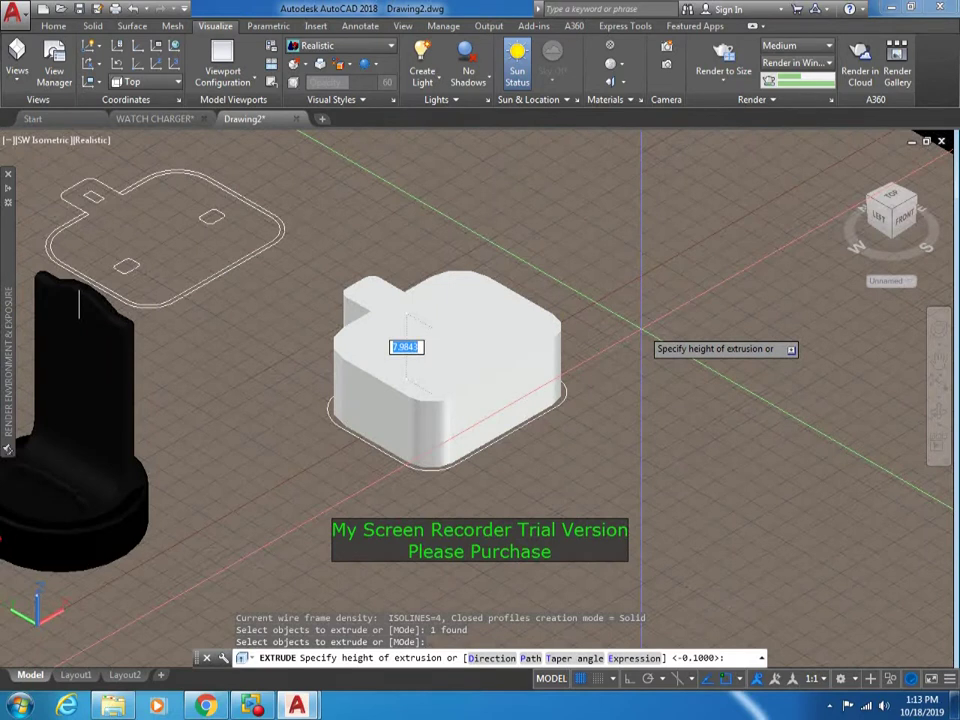
{"action": "key", "text": "Escape"}
- Return to 2D Wireframe and start copying the base outlines, then cancel
{"action": "left_click", "coordinate": [93, 140]}
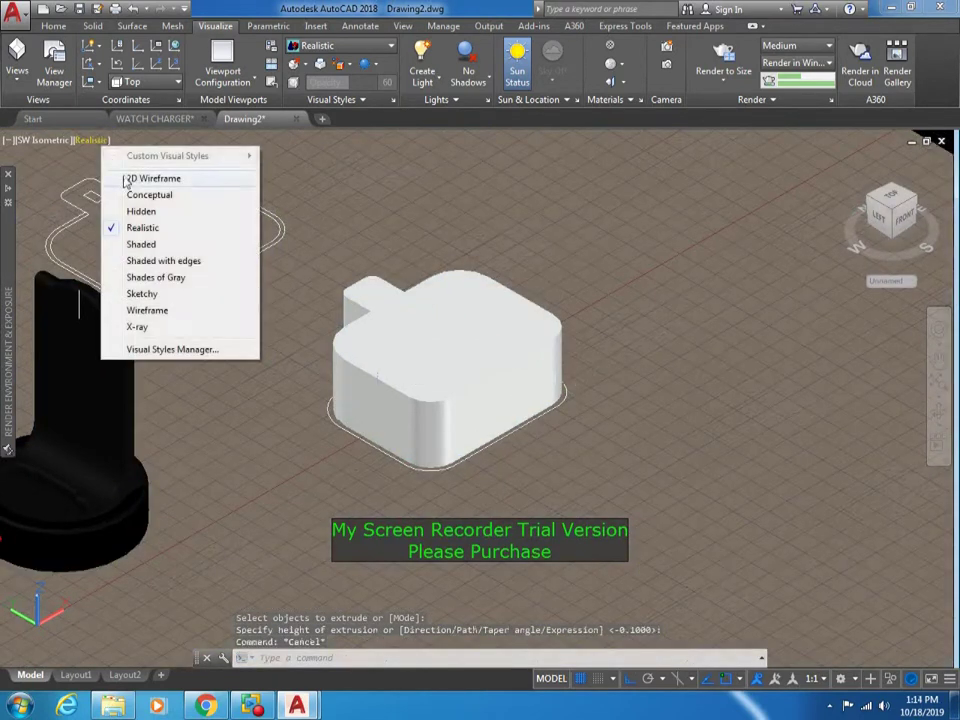
{"action": "left_click", "coordinate": [150, 178]}
{"action": "type", "text": "co"}
{"action": "key", "text": "Return"}
{"action": "left_click", "coordinate": [394, 439]}
{"action": "left_click", "coordinate": [430, 415]}
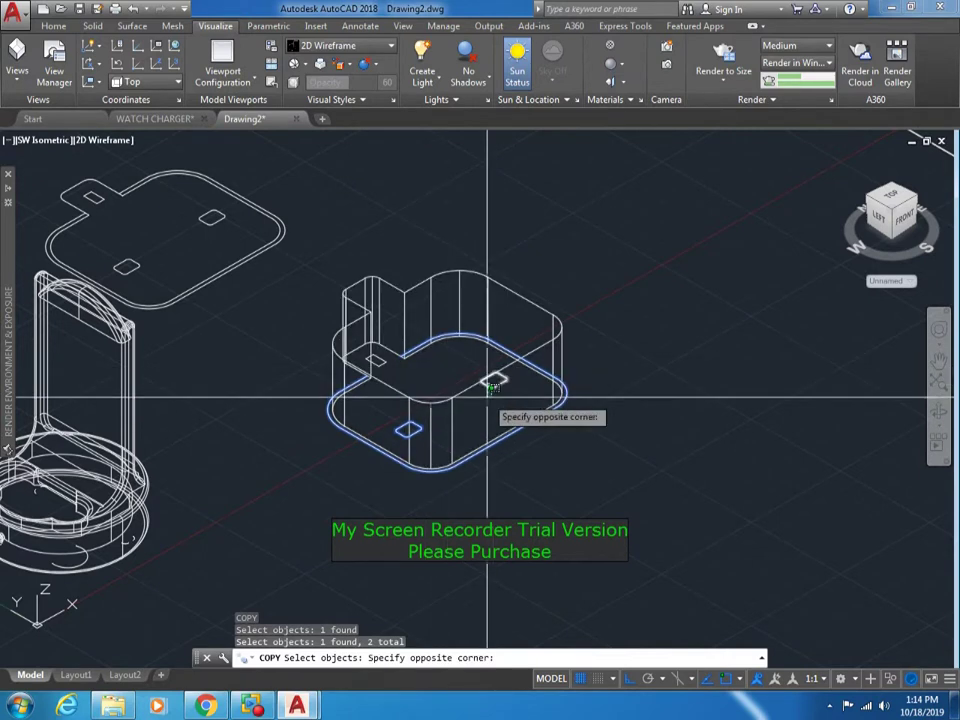
{"action": "left_click", "coordinate": [542, 395]}
{"action": "left_click", "coordinate": [331, 425]}
{"action": "key", "text": "Escape"}
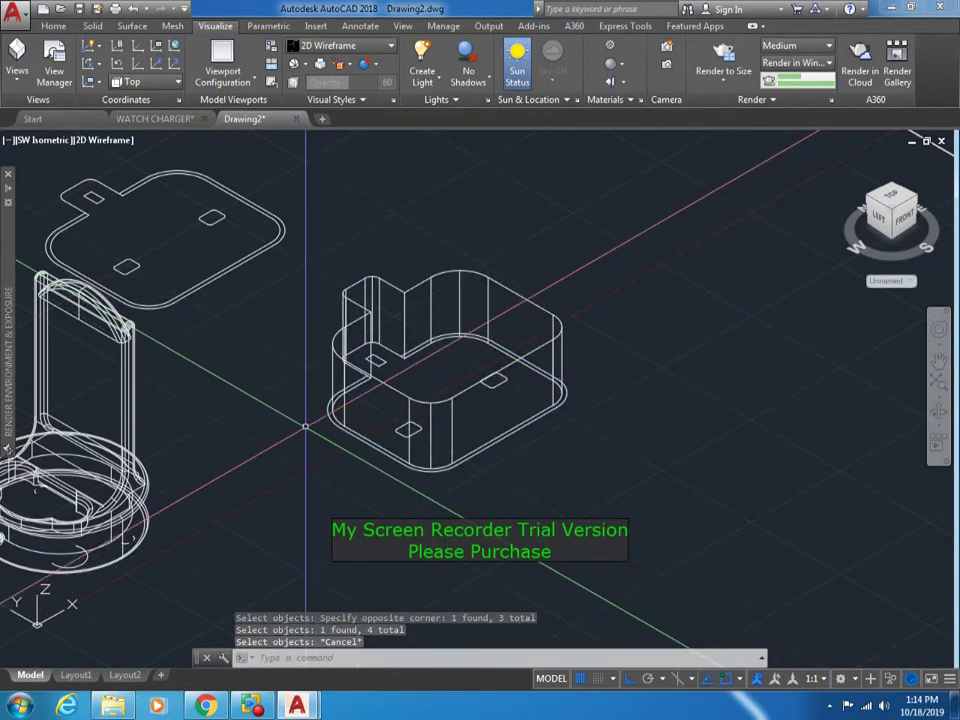
- Save the drawing
{"action": "scroll", "coordinate": [320, 400], "scroll_direction": "up", "scroll_amount": 3}
{"action": "scroll", "coordinate": [350, 360], "scroll_direction": "up", "scroll_amount": 2}
{"action": "scroll", "coordinate": [376, 348], "scroll_direction": "up", "scroll_amount": 2}
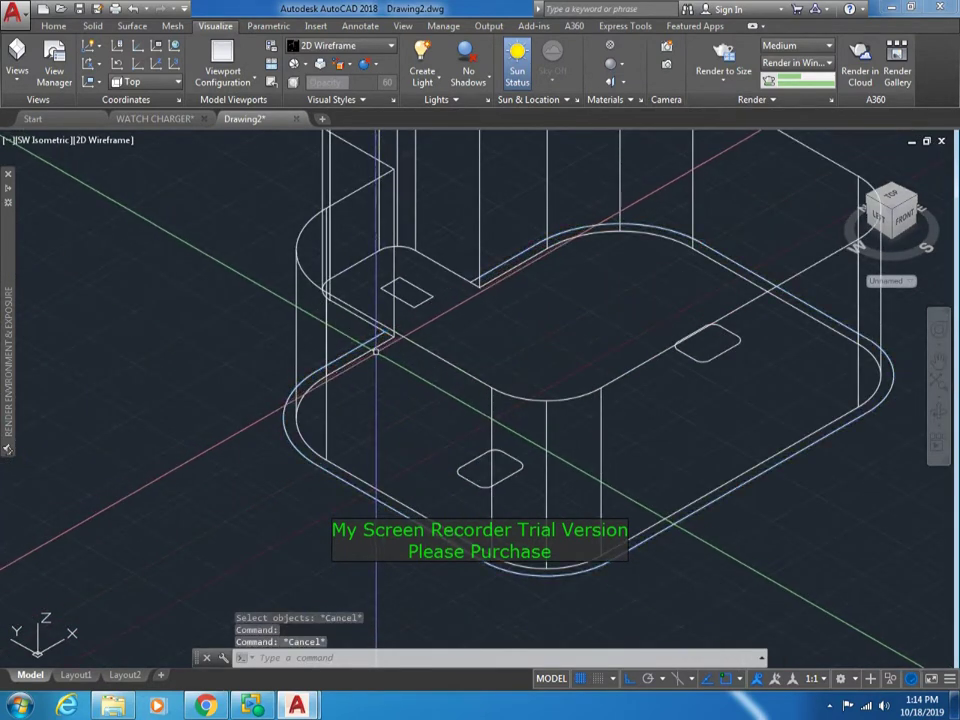
{"action": "type", "text": "BO"}
{"action": "key", "text": "Escape"}
{"action": "key", "text": "ctrl+s"}
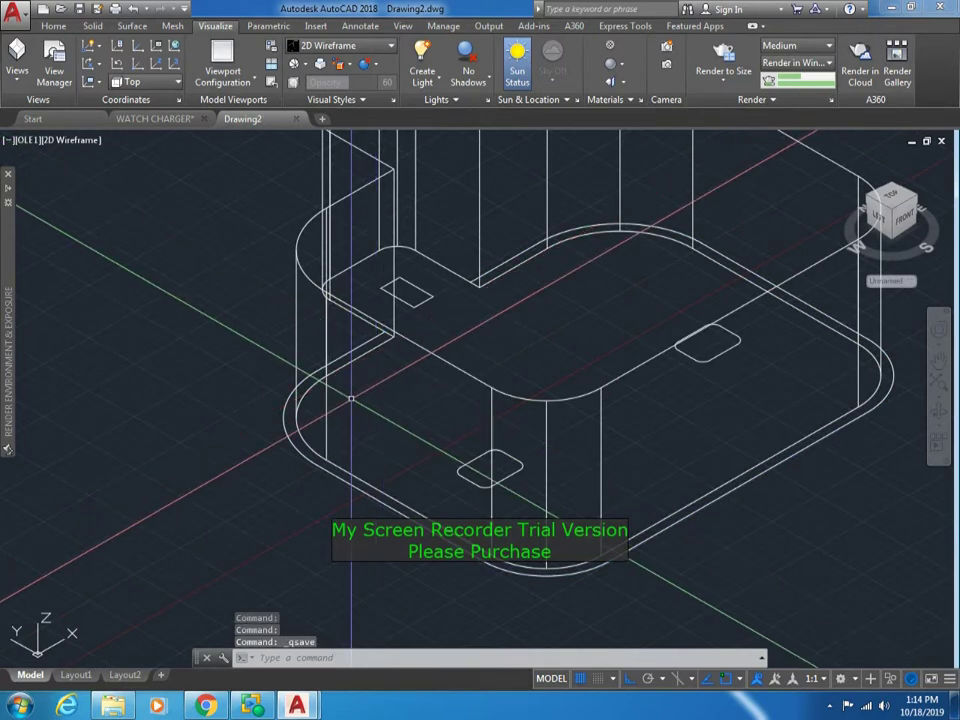
- Create a boundary loop inside the base rim with BOUNDARY and select it
{"action": "type", "text": "bo"}
{"action": "key", "text": "Return"}
{"action": "left_click", "coordinate": [330, 480]}
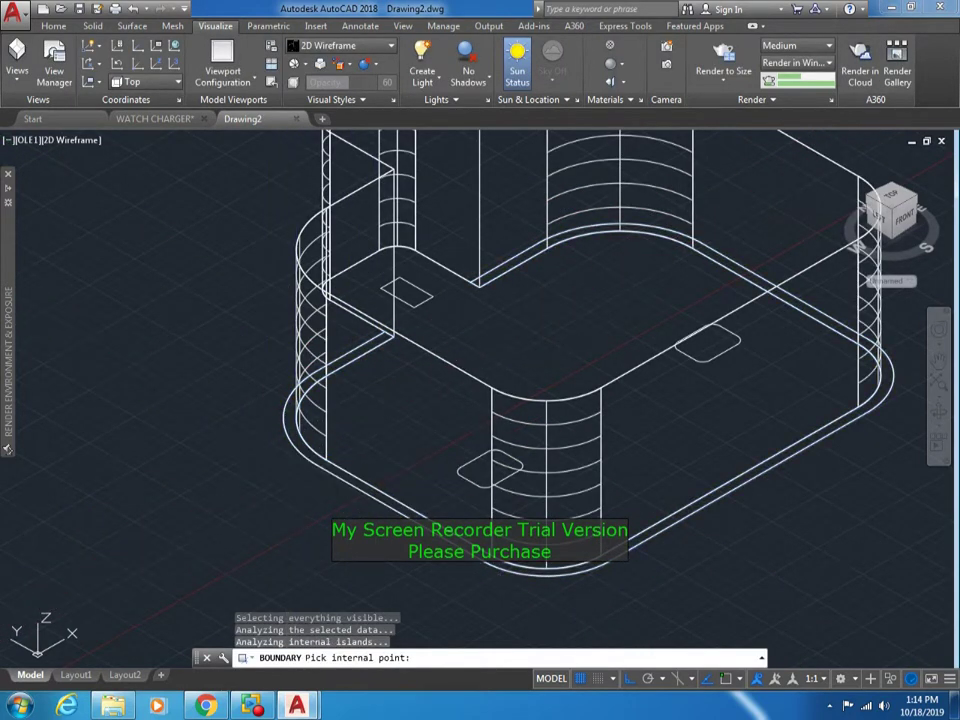
{"action": "key", "text": "Return"}
{"action": "scroll", "coordinate": [338, 490], "scroll_direction": "down", "scroll_amount": 2}
{"action": "left_click", "coordinate": [331, 498]}
- Begin extruding and then moving the boundary loop, cancelling both commands
{"action": "type", "text": "ext"}
{"action": "key", "text": "Return"}
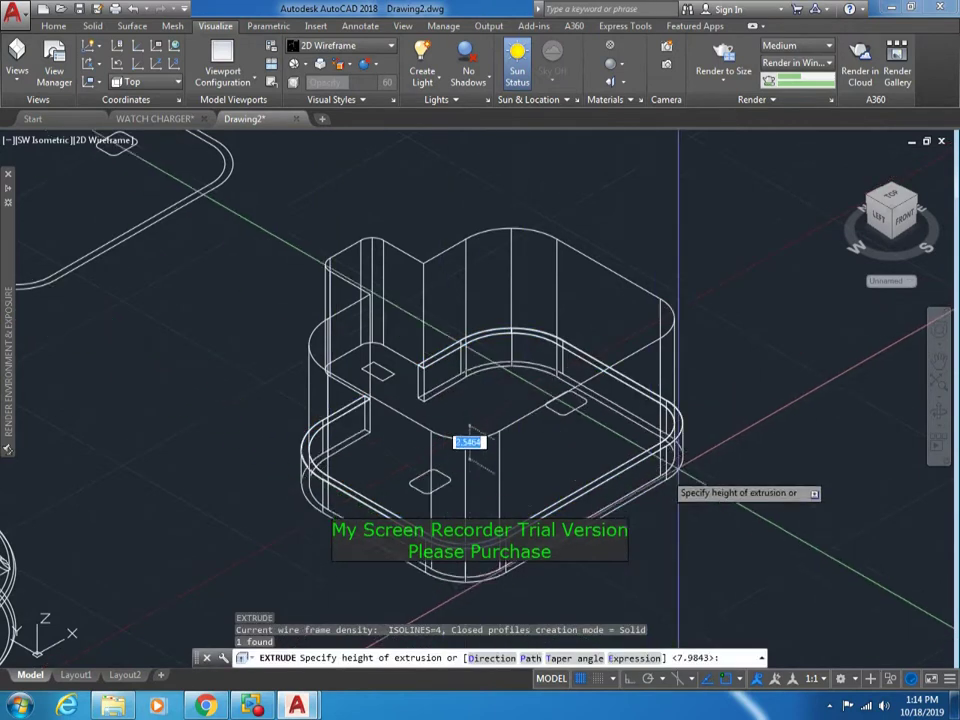
{"action": "scroll", "coordinate": [467, 439], "scroll_direction": "up", "scroll_amount": 2}
{"action": "scroll", "coordinate": [343, 422], "scroll_direction": "up", "scroll_amount": 3}
{"action": "scroll", "coordinate": [709, 441], "scroll_direction": "up", "scroll_amount": 3}
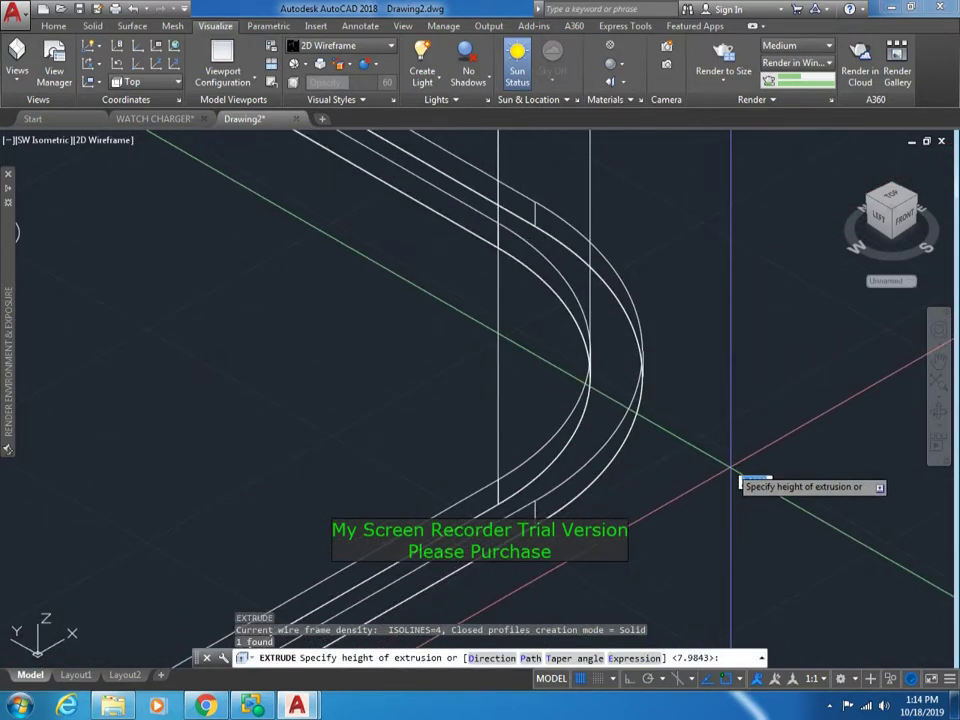
{"action": "key", "text": "Escape"}
{"action": "scroll", "coordinate": [370, 400], "scroll_direction": "down", "scroll_amount": 5}
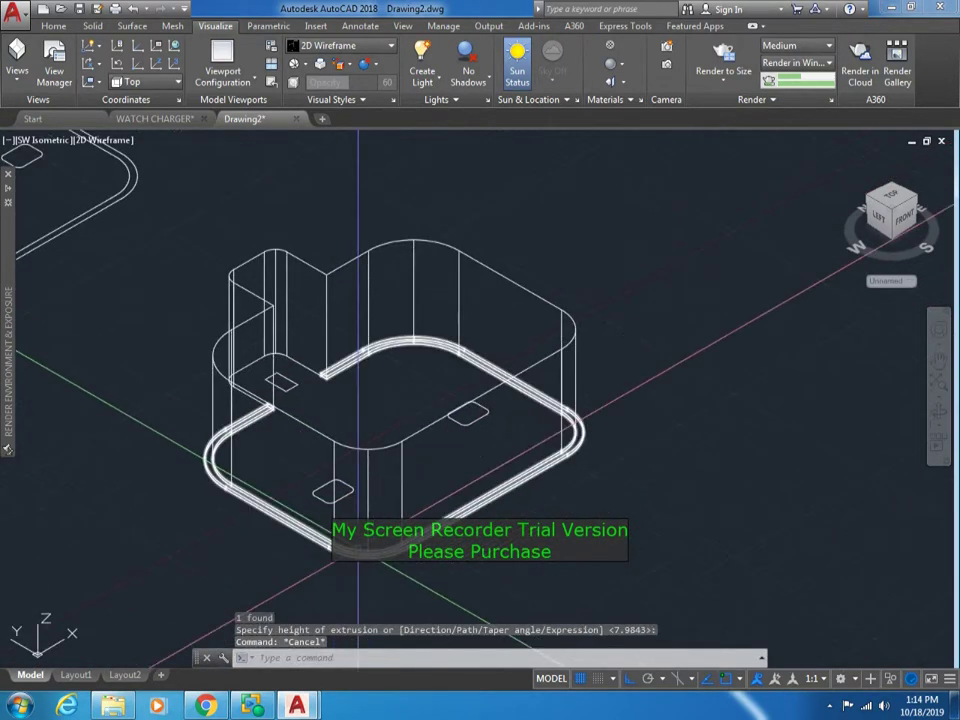
{"action": "type", "text": "m"}
{"action": "key", "text": "Return"}
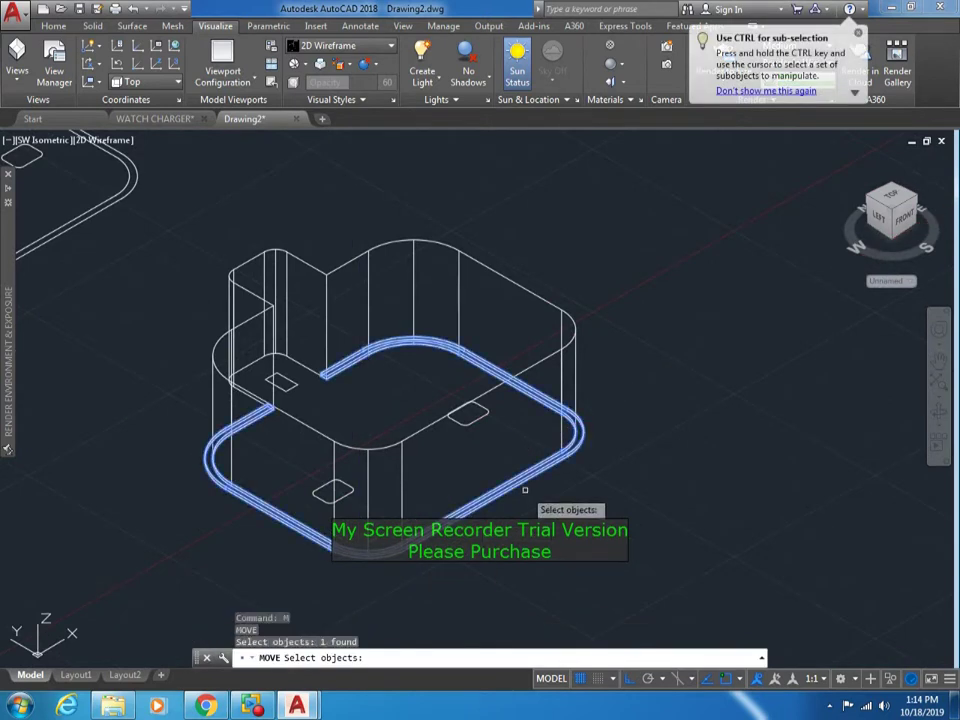
{"action": "key", "text": "Escape"}
- Switch the viewport visual style to Realistic and zoom in on the plug body
{"action": "left_click", "coordinate": [103, 140]}
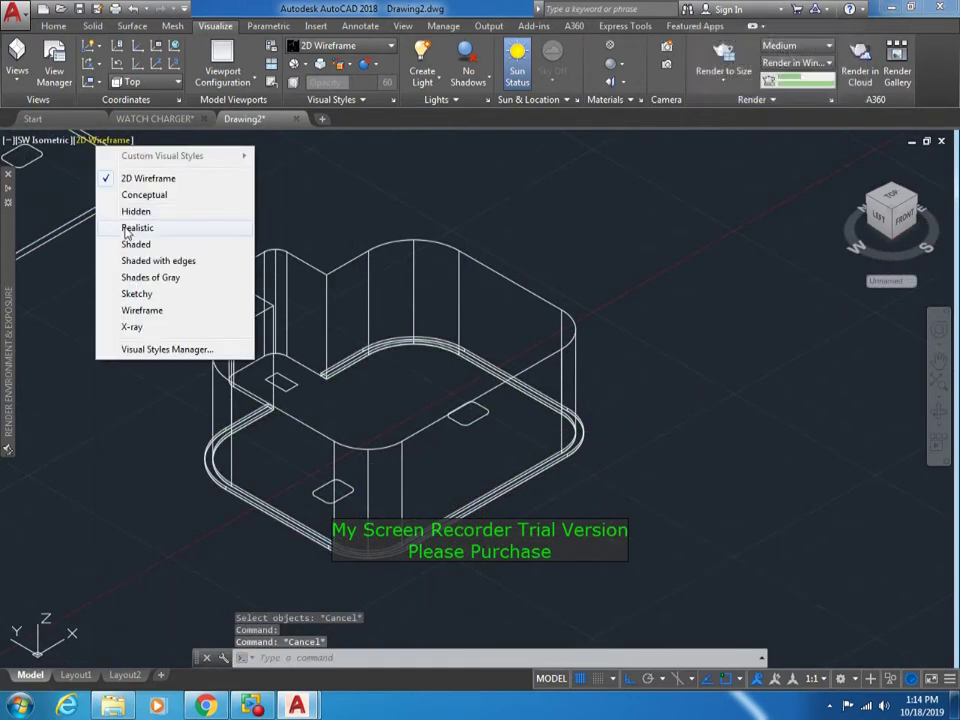
{"action": "left_click", "coordinate": [135, 225]}
{"action": "scroll", "coordinate": [313, 537], "scroll_direction": "up", "scroll_amount": 5}
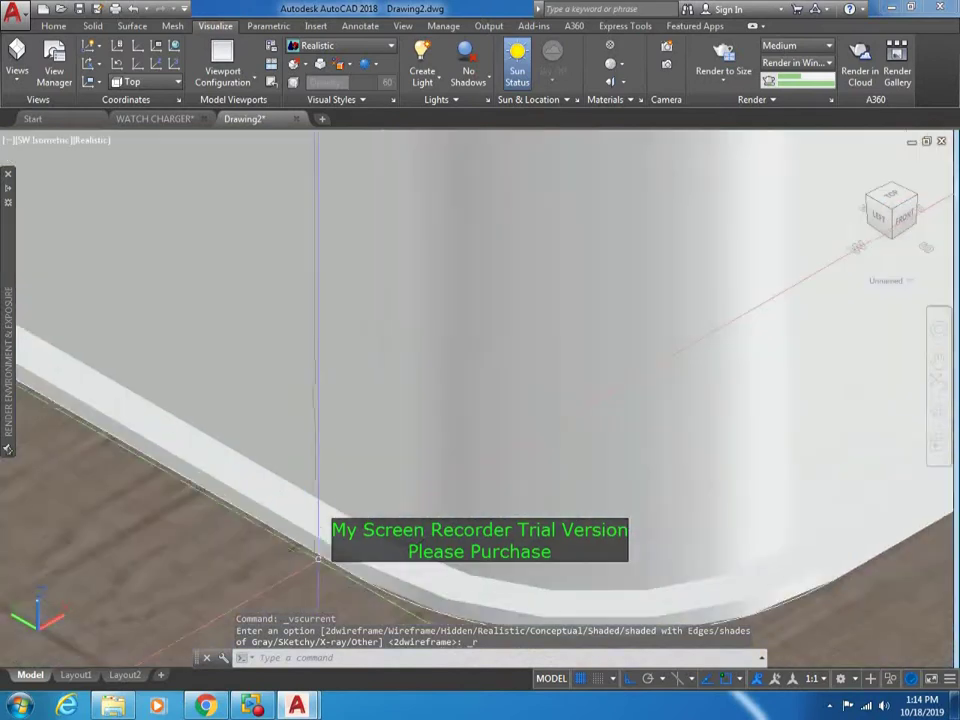
{"action": "scroll", "coordinate": [317, 540], "scroll_direction": "up", "scroll_amount": 2}
- Fillet the first top edges of the plug body with a 0.4 radius
{"action": "type", "text": "f"}
{"action": "key", "text": "Return"}
{"action": "type", "text": "r"}
{"action": "key", "text": "Return"}
{"action": "key", "text": "Return"}
{"action": "left_click", "coordinate": [325, 545]}
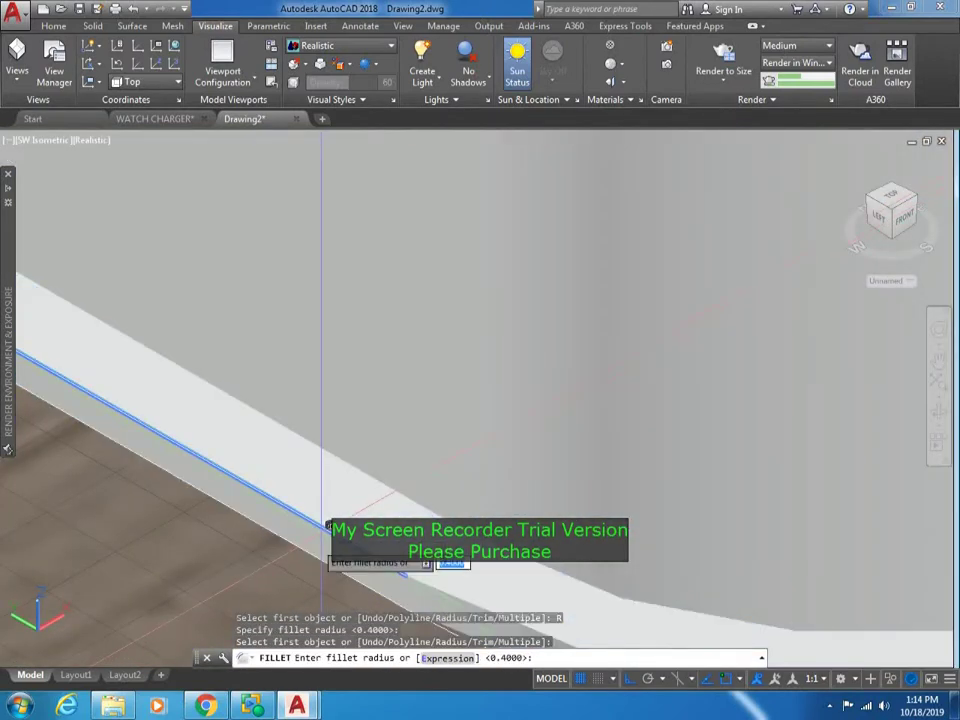
{"action": "key", "text": "Return"}
{"action": "key", "text": "Return"}
{"action": "key", "text": "Return"}
{"action": "left_click", "coordinate": [473, 548]}
{"action": "key", "text": "Return"}
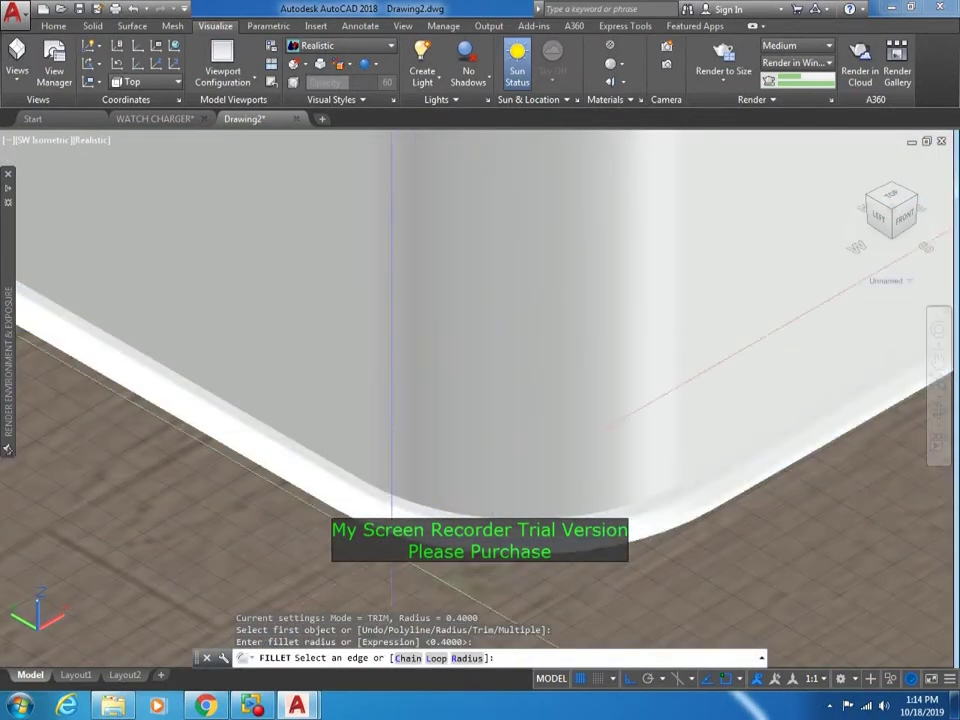
{"action": "scroll", "coordinate": [524, 387], "scroll_direction": "down", "scroll_amount": 3}
{"action": "key", "text": "Return"}
- Orbit the model with 3DORBIT to check the rounded edges
{"action": "key", "text": "Return"}
{"action": "scroll", "coordinate": [620, 410], "scroll_direction": "down", "scroll_amount": 3}
{"action": "scroll", "coordinate": [600, 420], "scroll_direction": "down", "scroll_amount": 3}
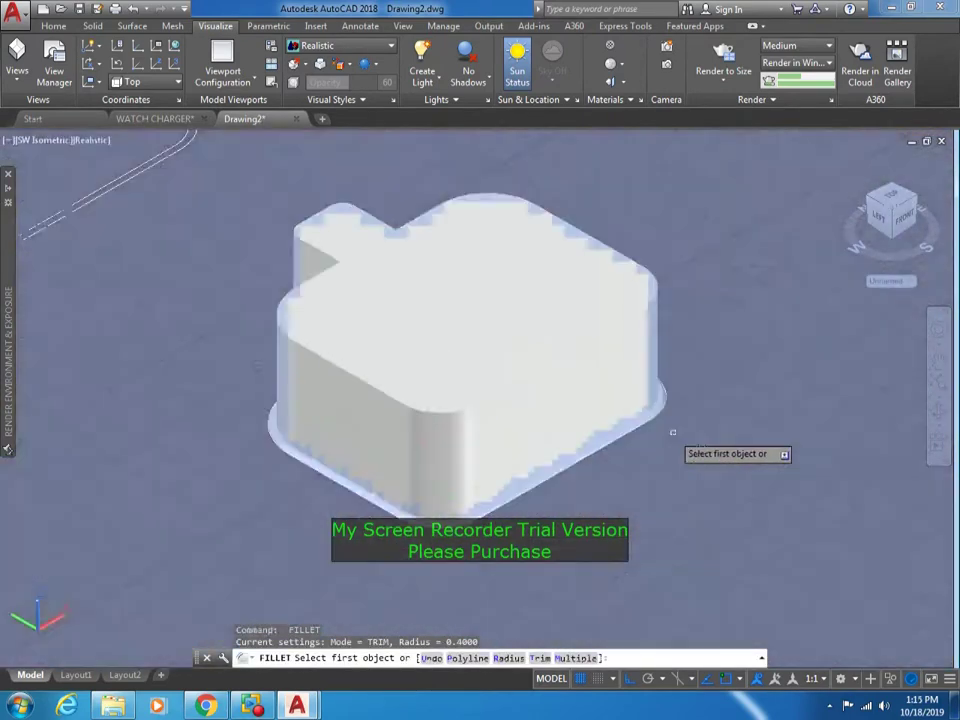
{"action": "key", "text": "Escape"}
{"action": "type", "text": "3do"}
{"action": "key", "text": "Return"}
{"action": "key", "text": "Escape"}
{"action": "type", "text": "3DO"}
{"action": "key", "text": "Return"}
{"action": "mouse_move", "coordinate": [388, 465]}
{"action": "left_mouse_down"}
{"action": "mouse_move", "coordinate": [388, 475]}
{"action": "mouse_move", "coordinate": [467, 300]}
{"action": "mouse_move", "coordinate": [390, 456]}
{"action": "mouse_move", "coordinate": [339, 486]}
{"action": "left_mouse_up"}
{"action": "key", "text": "Escape"}
- Toggle the visual style to Wireframe and back to Realistic
{"action": "left_click", "coordinate": [90, 141]}
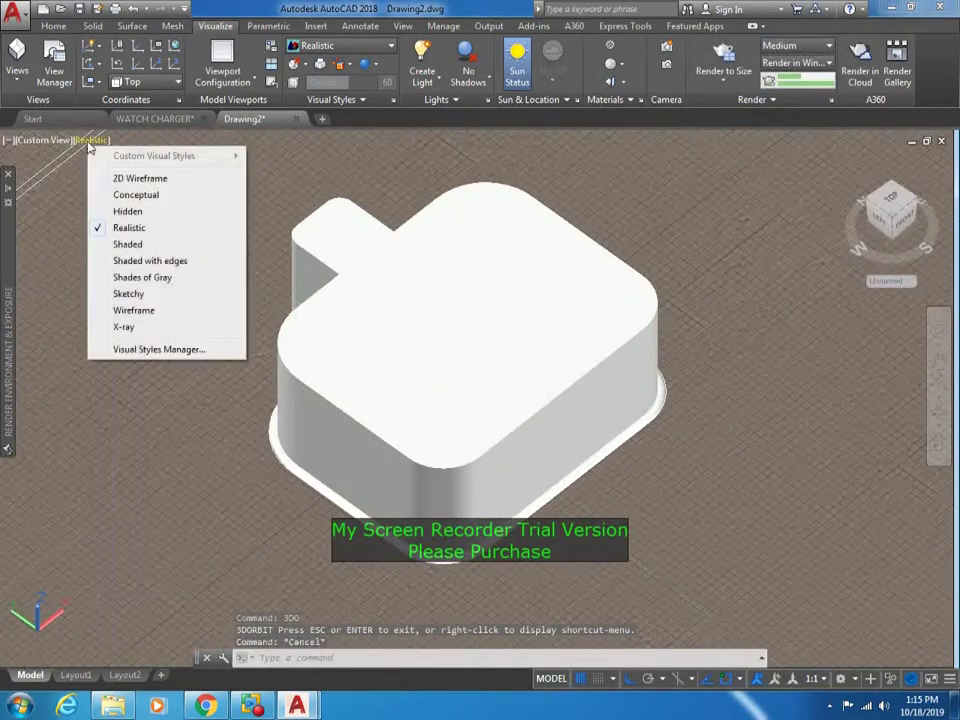
{"action": "left_click", "coordinate": [113, 180]}
{"action": "left_click", "coordinate": [100, 141]}
{"action": "left_click", "coordinate": [129, 227]}
- Fillet a body edge with a 0.1 radius
{"action": "type", "text": "f"}
{"action": "key", "text": "Return"}
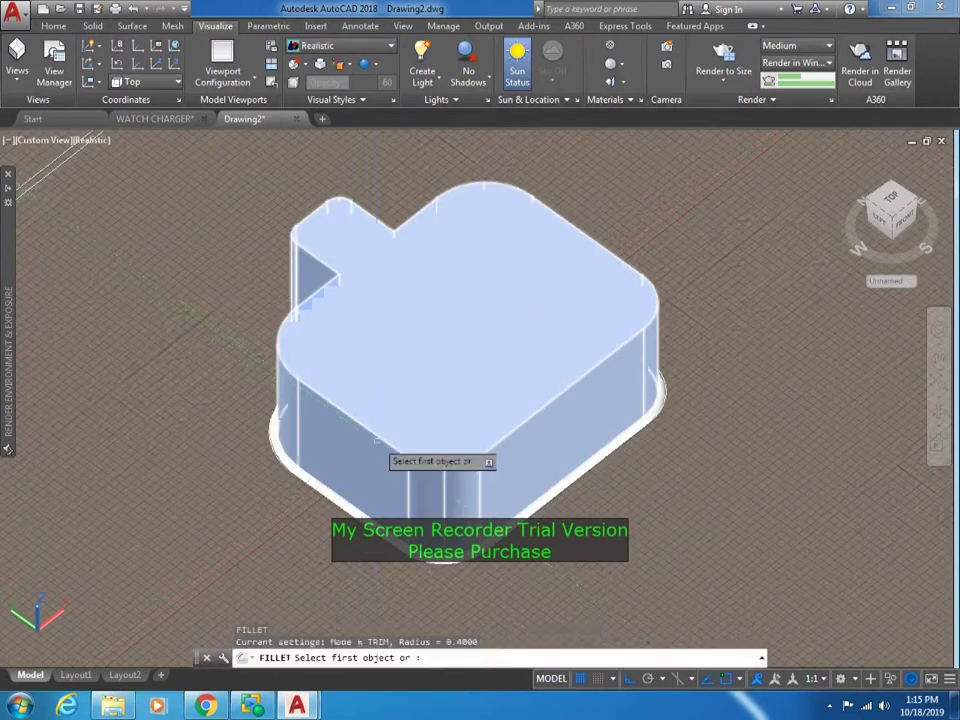
{"action": "type", "text": "r"}
{"action": "key", "text": "Return"}
{"action": "scroll", "coordinate": [374, 470], "scroll_direction": "up", "scroll_amount": 2}
{"action": "type", "text": ".1"}
{"action": "key", "text": "Return"}
{"action": "left_click", "coordinate": [339, 382]}
{"action": "key", "text": "Return"}
{"action": "key", "text": "Return"}
{"action": "key", "text": "Return"}
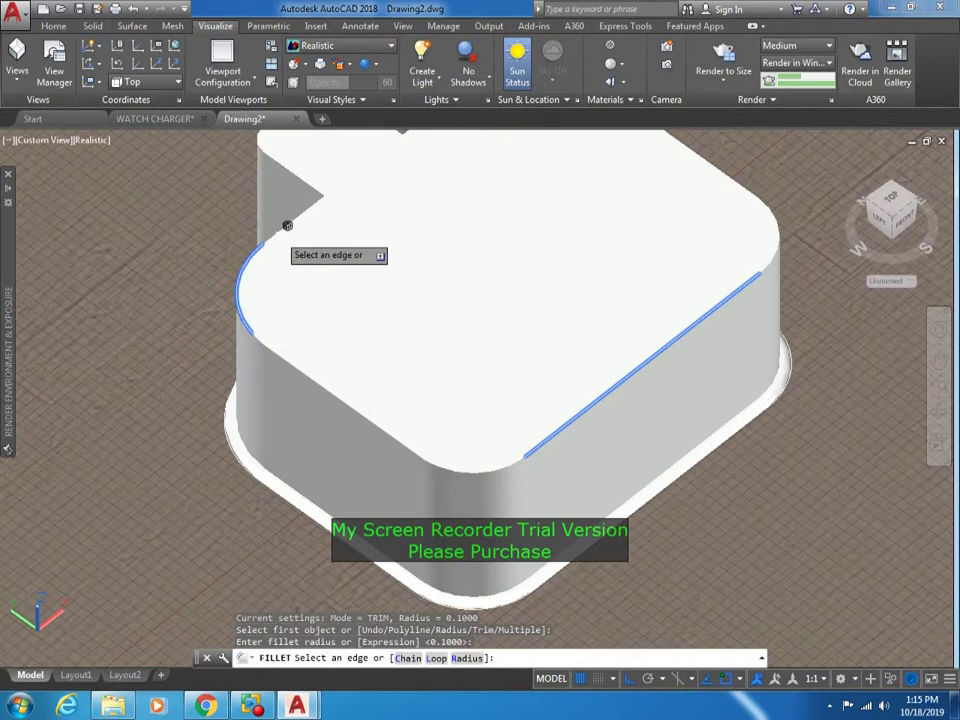
- Round the edge at the top notch with the same 0.1 fillet
{"action": "middle_click_drag", "start_coordinate": [287, 226], "coordinate": [305, 242]}
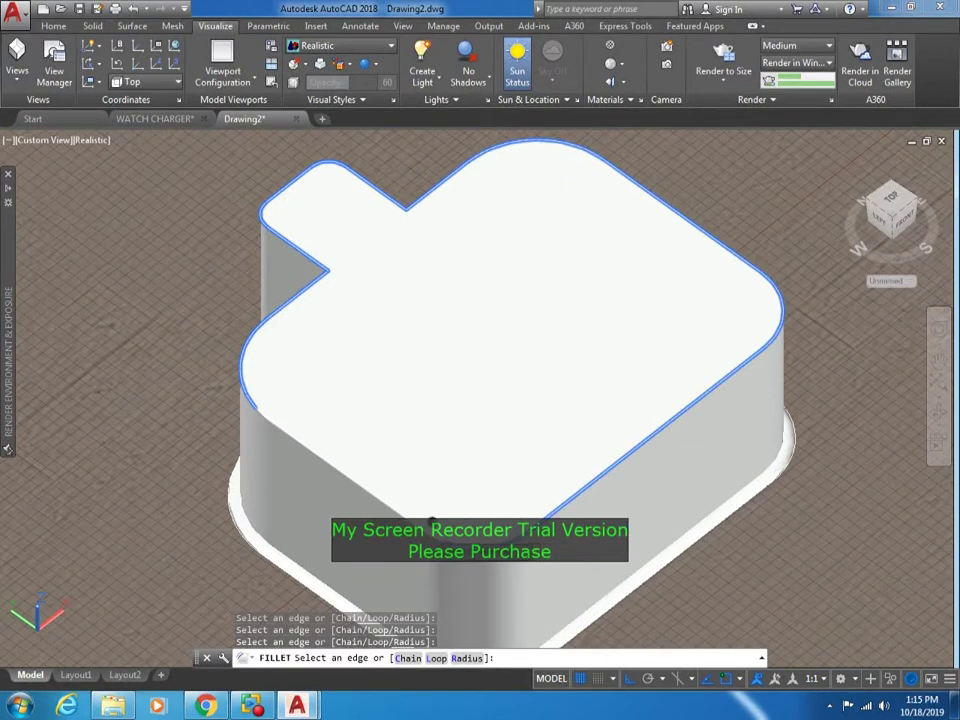
{"action": "right_click", "coordinate": [460, 395]}
{"action": "left_click", "coordinate": [478, 406]}
{"action": "key", "text": "Return"}
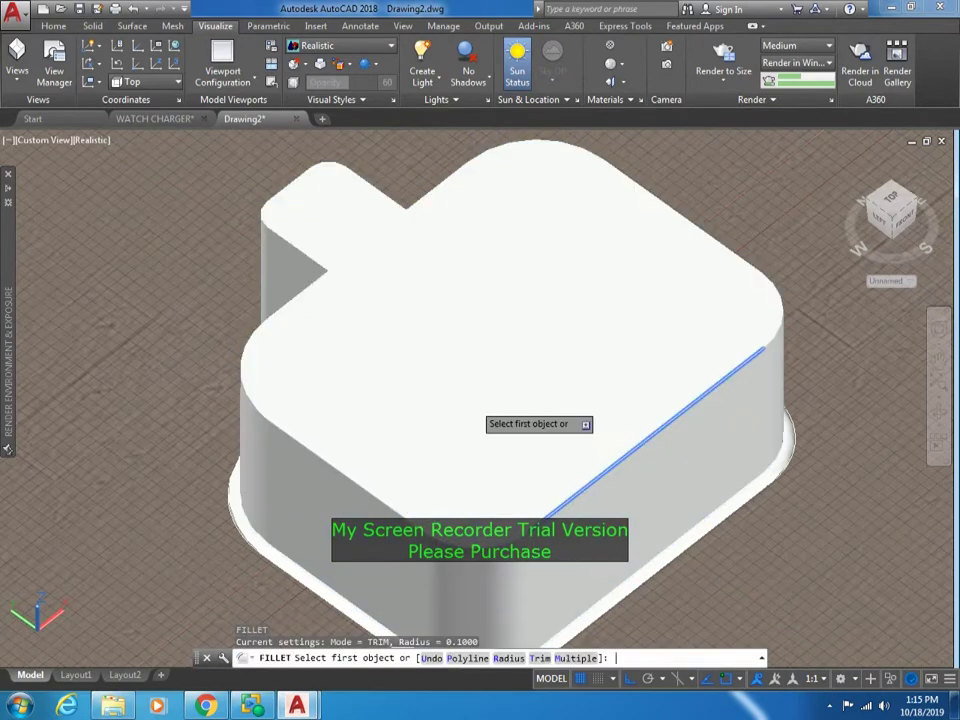
{"action": "key", "text": "Return"}
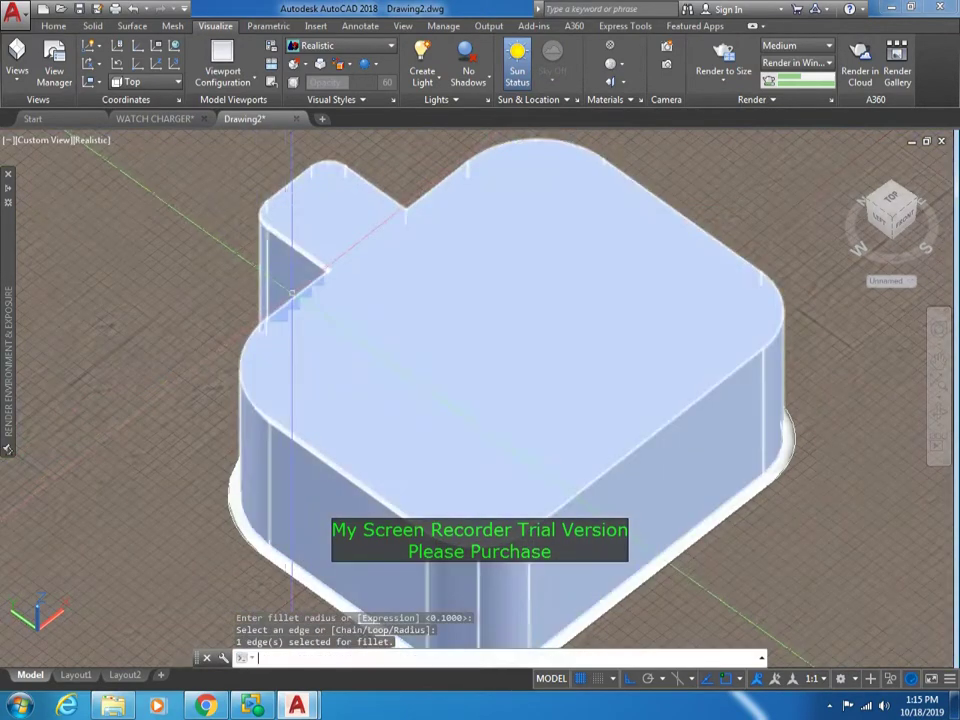
- Fillet the front and top-left edges of the plug body
{"action": "key", "text": "Return"}
{"action": "left_click", "coordinate": [248, 350]}
{"action": "key", "text": "Return"}
{"action": "key", "text": "Return"}
{"action": "key", "text": "Return"}
{"action": "left_click", "coordinate": [295, 175]}
{"action": "key", "text": "Return"}
- Fillet the remaining back and side top edges of the body
{"action": "key", "text": "Return"}
{"action": "key", "text": "Return"}
{"action": "left_click", "coordinate": [334, 161]}
{"action": "key", "text": "Return"}
{"action": "key", "text": "Return"}
{"action": "key", "text": "Return"}
- Orbit the view to a new angle to inspect the filleted body
{"action": "key", "text": "Return"}
{"action": "key", "text": "Return"}
{"action": "left_click", "coordinate": [340, 165]}
{"action": "key", "text": "Return"}
{"action": "key", "text": "Return"}
{"action": "key", "text": "Return"}
{"action": "left_click", "coordinate": [620, 178]}
{"action": "key", "text": "Return"}
{"action": "key", "text": "Return"}
{"action": "key", "text": "Return"}
{"action": "key", "text": "Return"}
{"action": "key", "text": "Return"}
{"action": "left_click", "coordinate": [718, 398]}
{"action": "key", "text": "Return"}
{"action": "left_click", "coordinate": [697, 330]}
{"action": "scroll", "coordinate": [461, 393], "scroll_direction": "down", "scroll_amount": 3}
{"action": "key", "text": "Escape"}
{"action": "type", "text": "3drotate"}
{"action": "key", "text": "Return"}
{"action": "key", "text": "Escape"}
{"action": "middle_click_drag", "start_coordinate": [461, 393], "coordinate": [300, 300], "text": "shift"}
{"action": "key", "text": "Escape"}
- Switch to Wireframe and pan toward the dock floor, abandoning an extrusion
{"action": "left_click", "coordinate": [93, 140]}
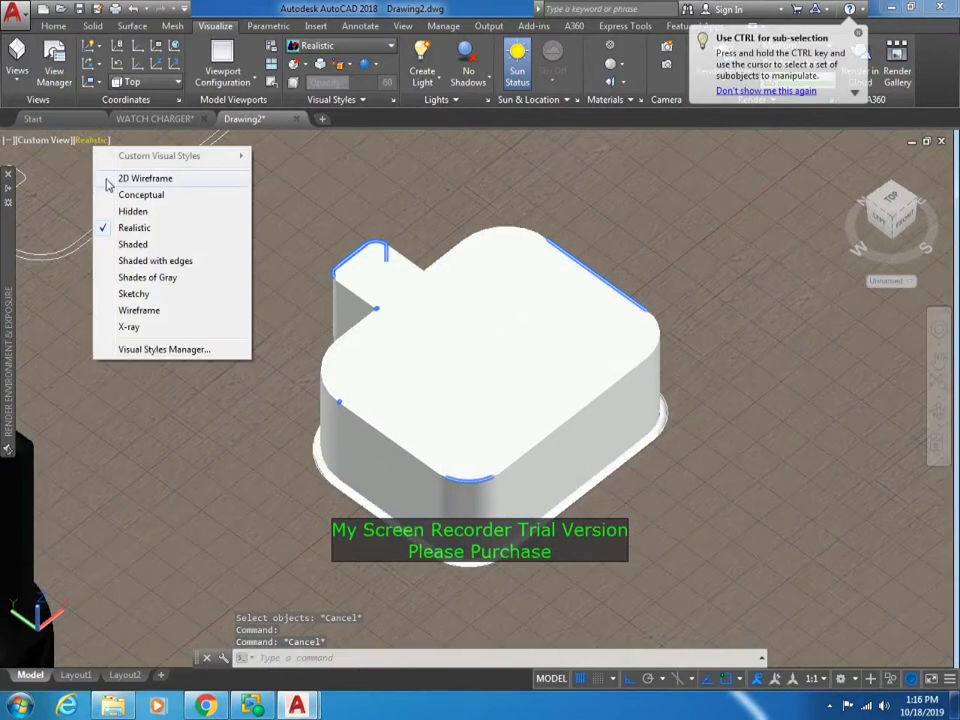
{"action": "left_click", "coordinate": [146, 178]}
{"action": "type", "text": "ext"}
{"action": "key", "text": "Return"}
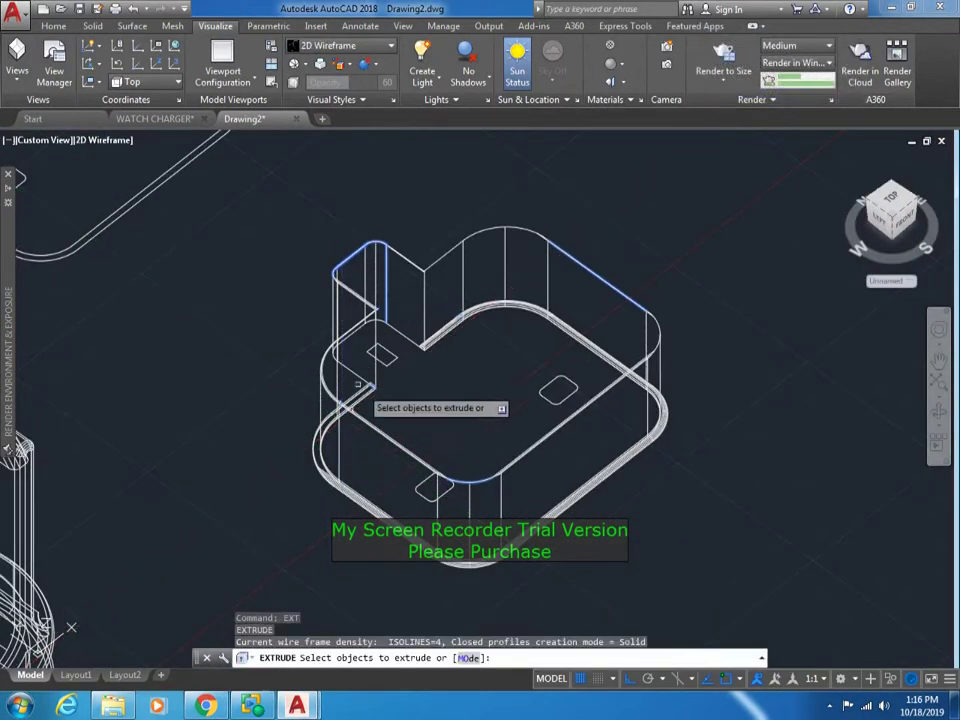
{"action": "scroll", "coordinate": [544, 395], "scroll_direction": "up", "scroll_amount": 3}
{"action": "scroll", "coordinate": [538, 405], "scroll_direction": "up", "scroll_amount": 2}
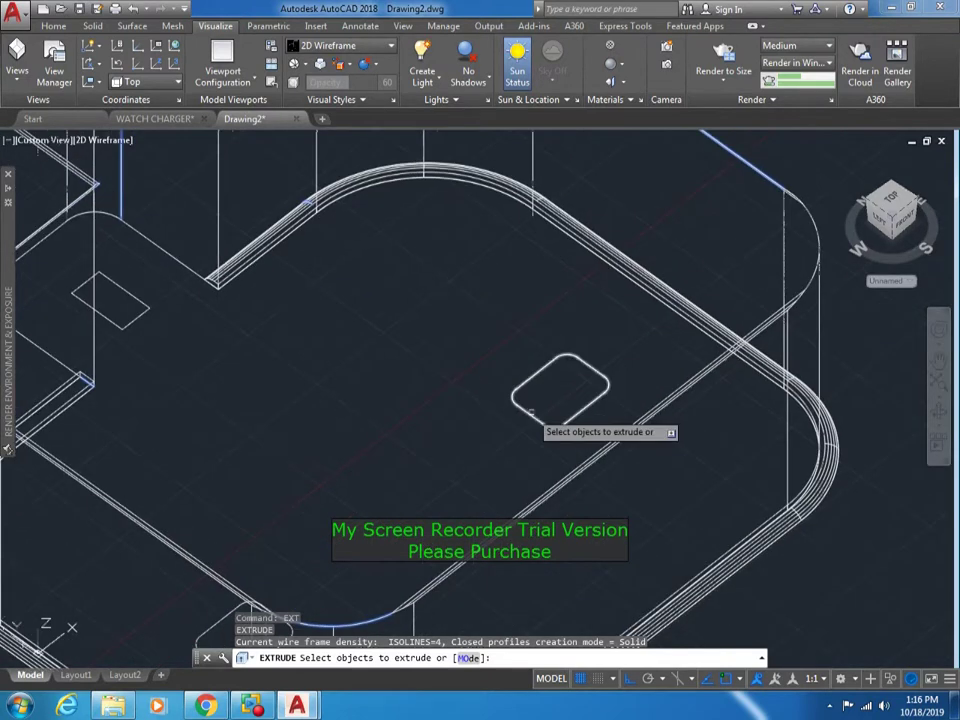
{"action": "key", "text": "Escape"}
{"action": "scroll", "coordinate": [530, 400], "scroll_direction": "down", "scroll_amount": 2}
{"action": "middle_click_drag", "start_coordinate": [498, 429], "coordinate": [473, 453]}
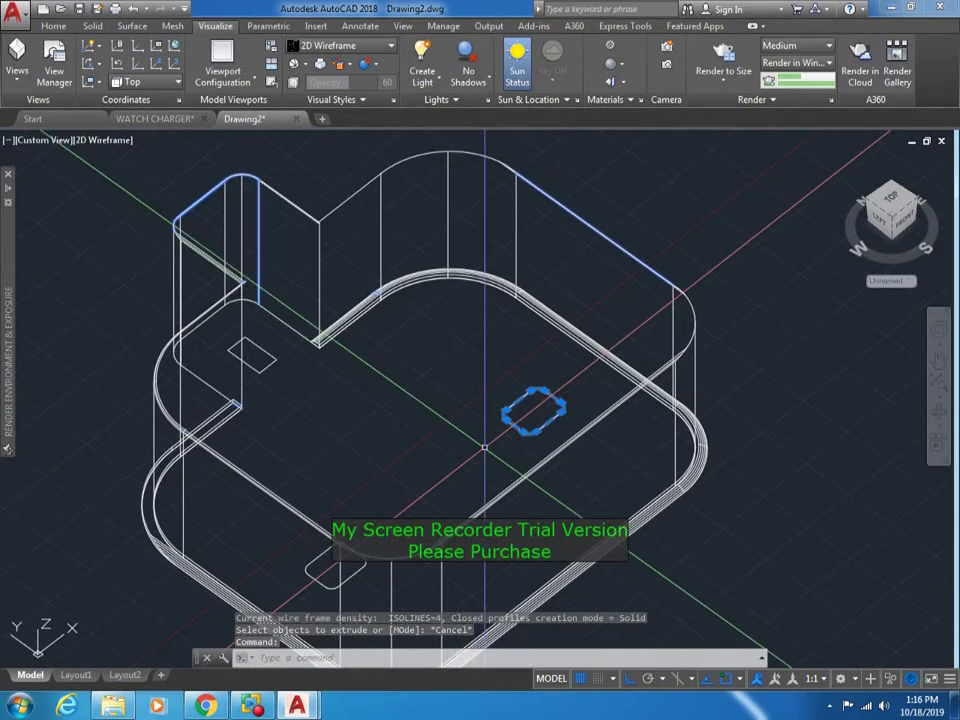
- Begin copying the prong outline from a base point, then cancel it
{"action": "type", "text": "co"}
{"action": "key", "text": "Return"}
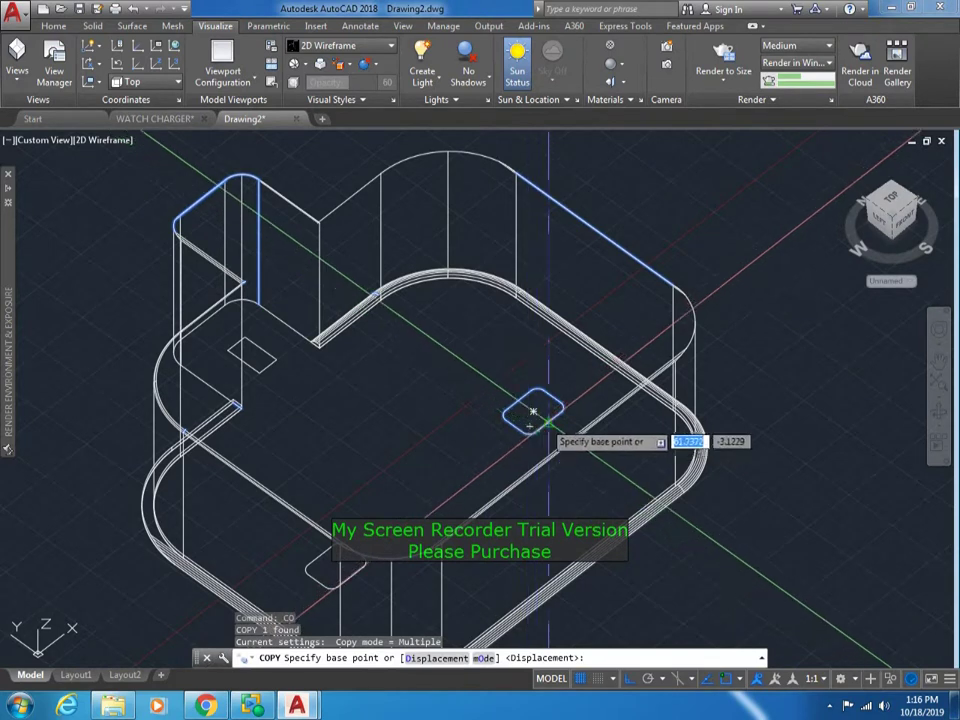
{"action": "middle_click_drag", "start_coordinate": [543, 422], "coordinate": [532, 429]}
{"action": "left_click", "coordinate": [497, 427]}
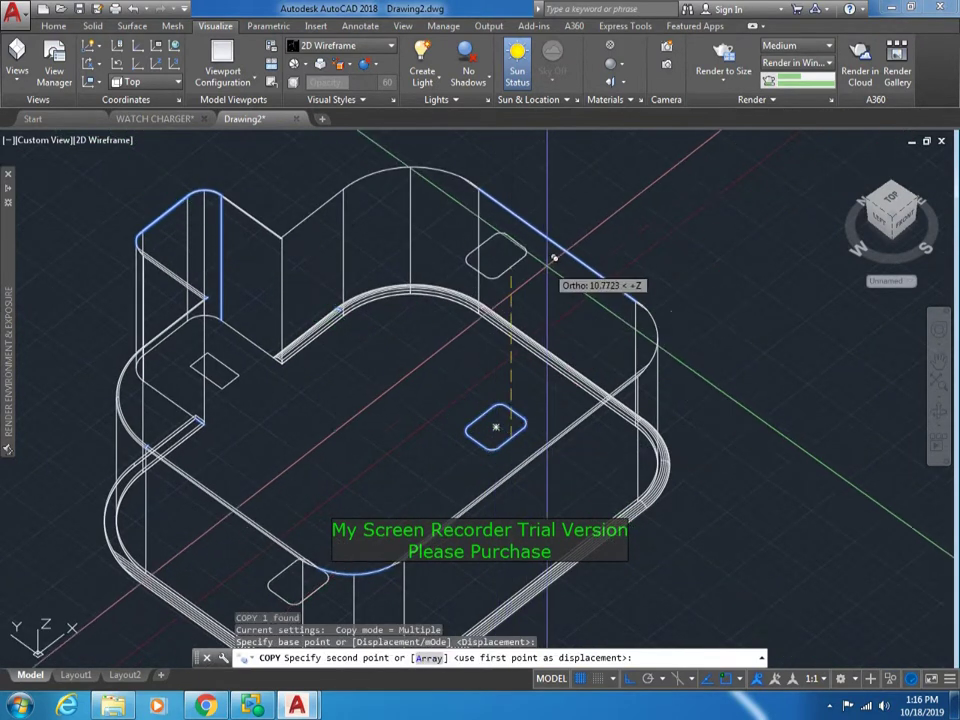
{"action": "scroll", "coordinate": [560, 340], "scroll_direction": "down", "scroll_amount": 3}
{"action": "key", "text": "Escape"}
- Show the models from the Left view and frame them
{"action": "left_click", "coordinate": [30, 140]}
{"action": "left_click", "coordinate": [30, 210]}
{"action": "scroll", "coordinate": [350, 462], "scroll_direction": "up", "scroll_amount": 1}
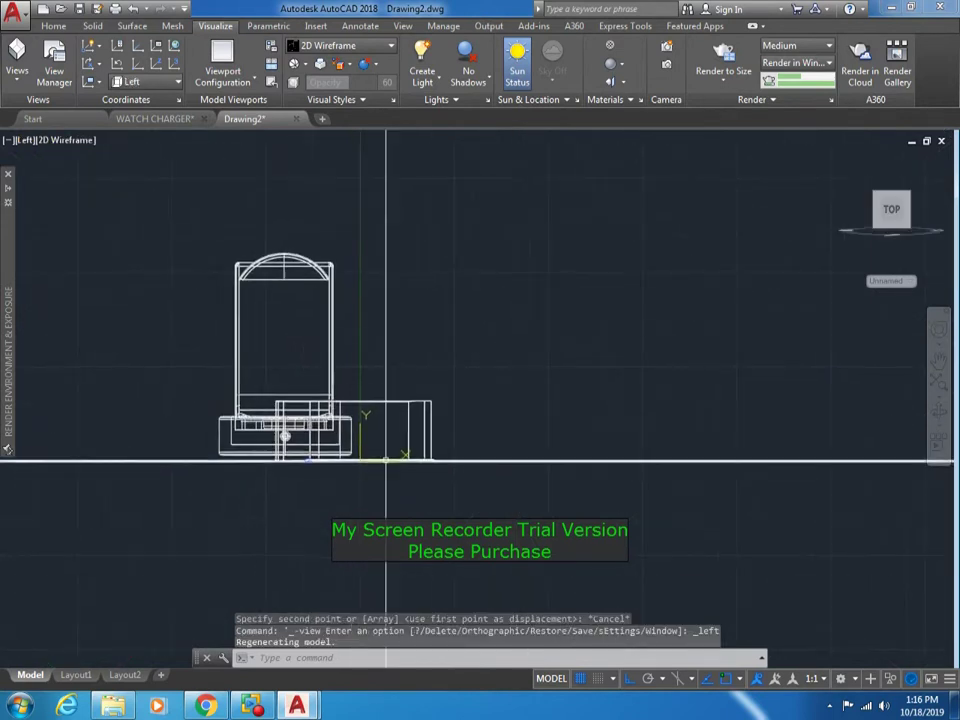
{"action": "scroll", "coordinate": [386, 440], "scroll_direction": "up", "scroll_amount": 3}
{"action": "scroll", "coordinate": [347, 466], "scroll_direction": "down", "scroll_amount": 2}
{"action": "middle_click_drag", "start_coordinate": [347, 466], "coordinate": [329, 468]}
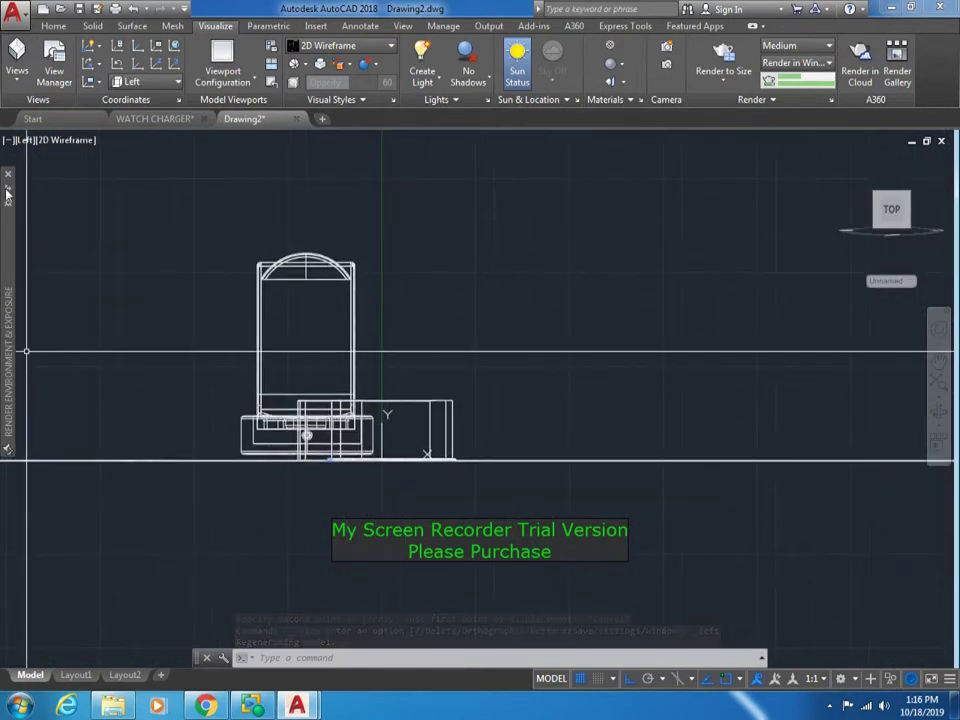
{"action": "type", "text": "3DO"}
- Orbit the models into a tilted 3D view
{"action": "key", "text": "Return"}
{"action": "left_click_drag", "start_coordinate": [356, 294], "coordinate": [196, 527]}
{"action": "key", "text": "Return"}
{"action": "key", "text": "Escape"}
- Copy the three floor rectangles straight up about 14.79 units to the body's top face
{"action": "type", "text": "co"}
{"action": "key", "text": "Return"}
{"action": "left_click", "coordinate": [440, 455]}
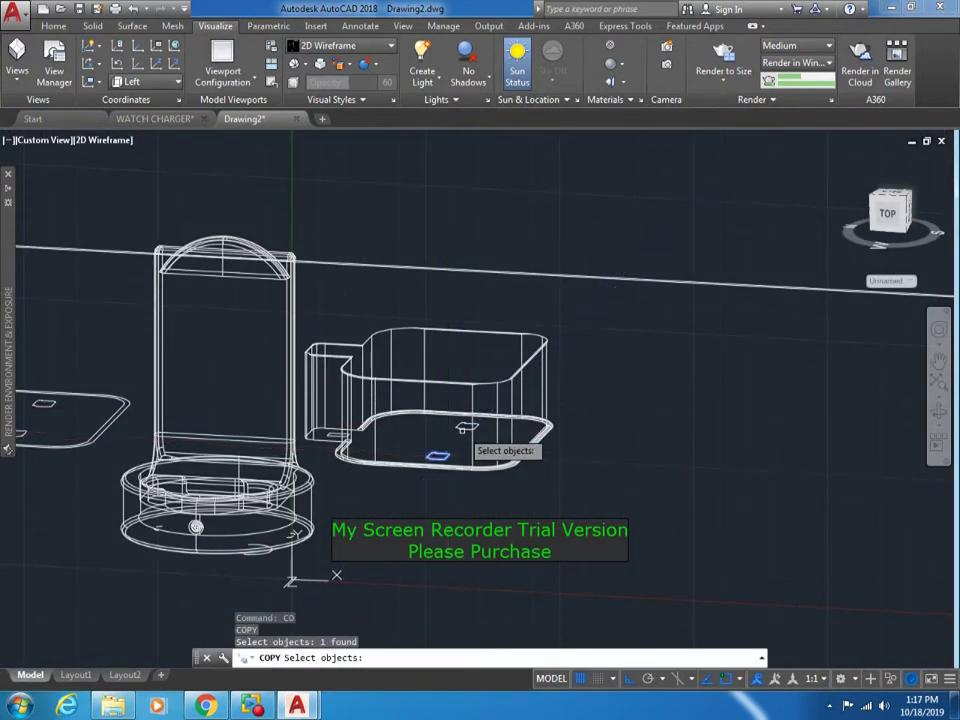
{"action": "scroll", "coordinate": [345, 438], "scroll_direction": "up", "scroll_amount": 4}
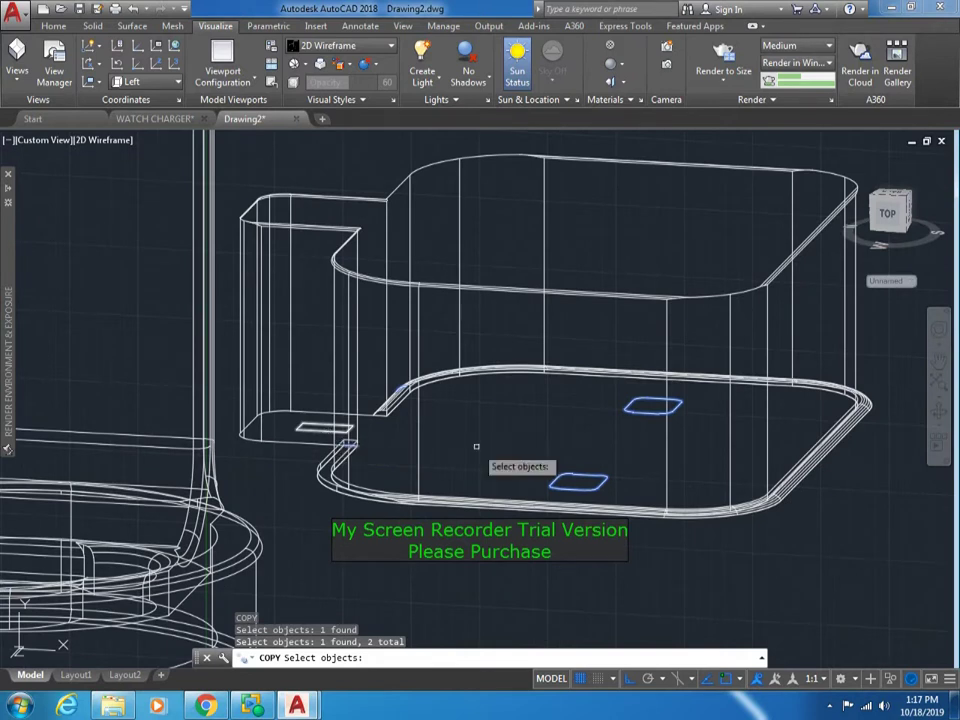
{"action": "scroll", "coordinate": [476, 446], "scroll_direction": "down", "scroll_amount": 2}
{"action": "key", "text": "Return"}
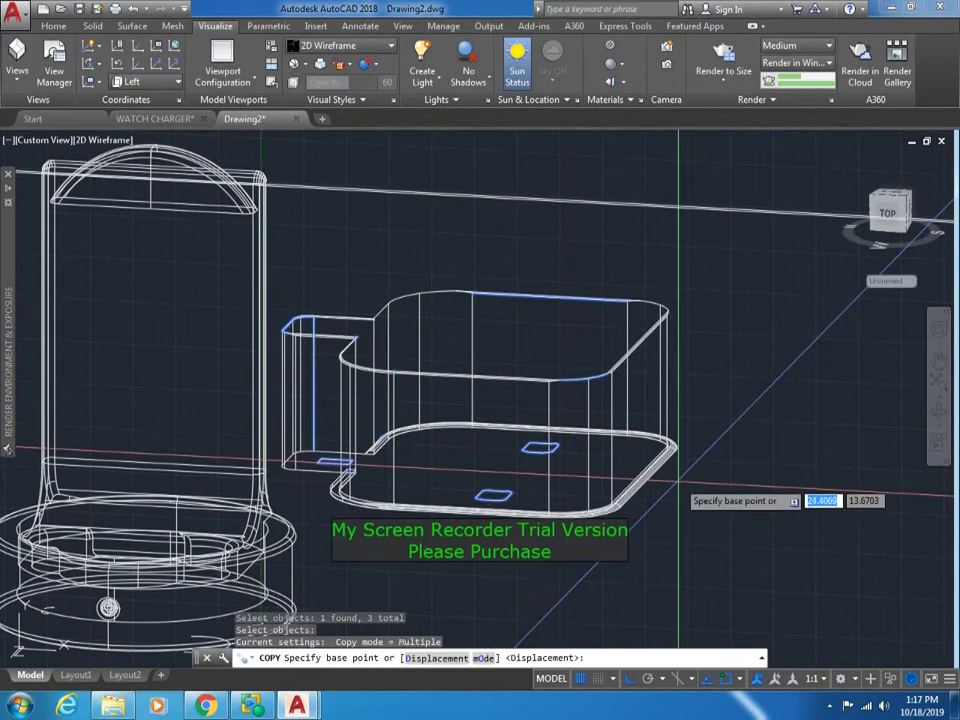
{"action": "left_click", "coordinate": [678, 442]}
{"action": "scroll", "coordinate": [711, 250], "scroll_direction": "down", "scroll_amount": 2}
{"action": "middle_click_drag", "start_coordinate": [711, 250], "coordinate": [697, 308]}
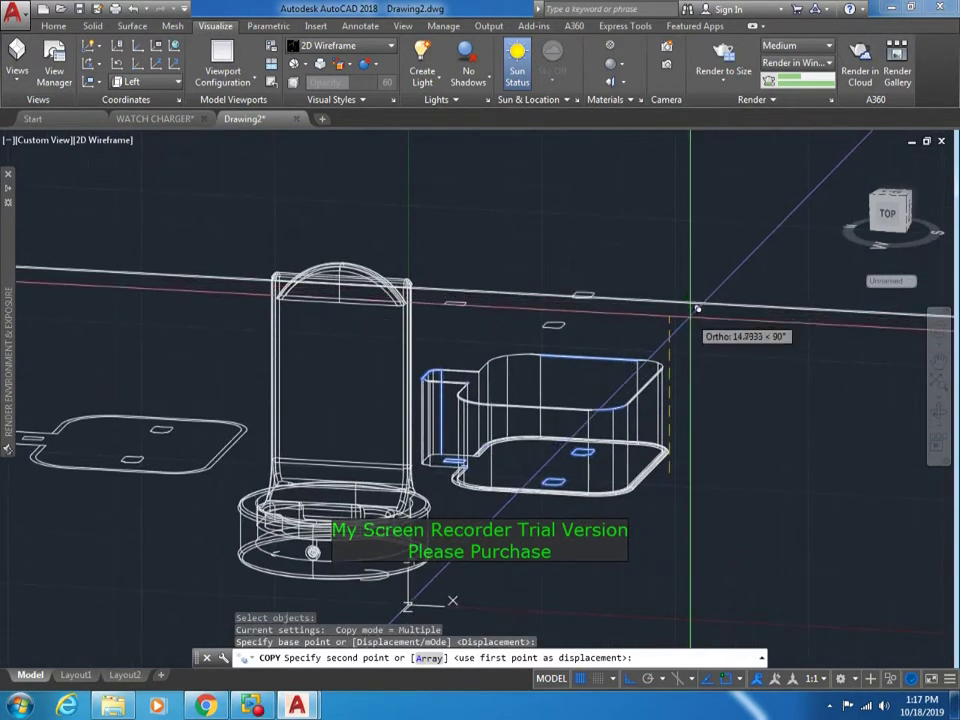
- Show the models from the Right view
{"action": "key", "text": "Escape"}
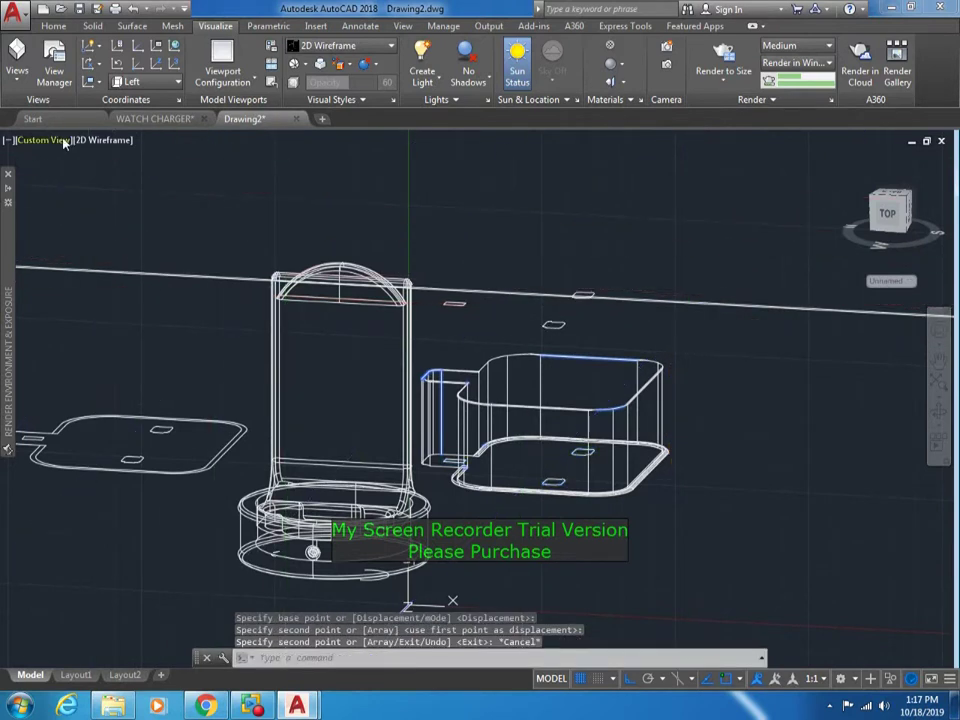
{"action": "left_click", "coordinate": [64, 143]}
{"action": "left_click", "coordinate": [73, 227]}
- Switch to the SW Isometric view and zoom in on the dock
{"action": "left_click", "coordinate": [38, 146]}
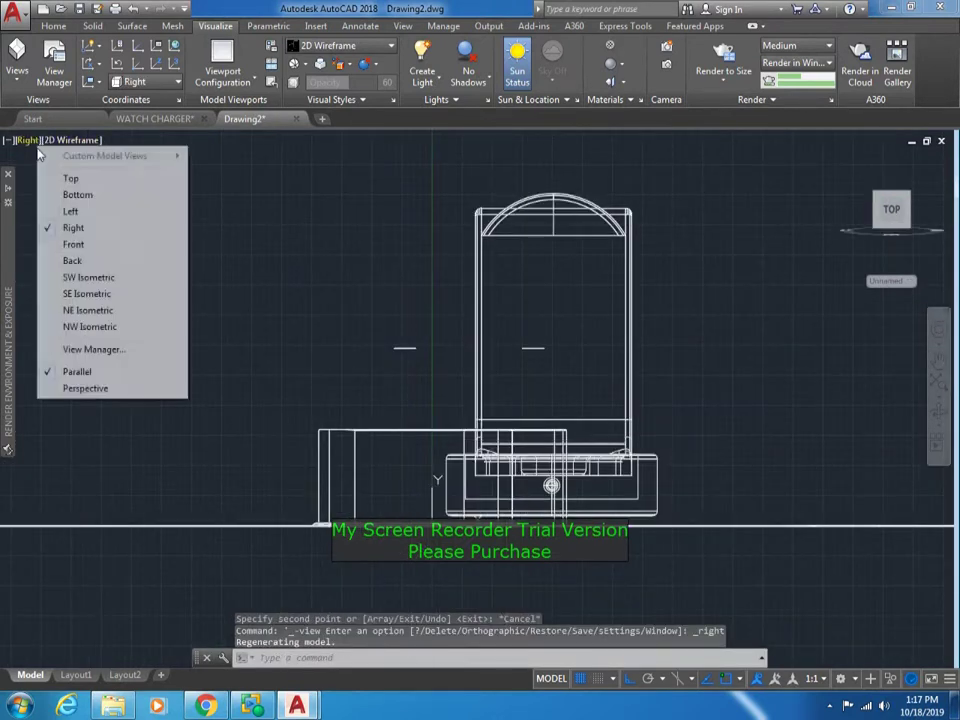
{"action": "left_click", "coordinate": [88, 277]}
{"action": "scroll", "coordinate": [577, 300], "scroll_direction": "up", "scroll_amount": 2}
{"action": "scroll", "coordinate": [577, 300], "scroll_direction": "up", "scroll_amount": 2}
{"action": "scroll", "coordinate": [577, 300], "scroll_direction": "up", "scroll_amount": 2}
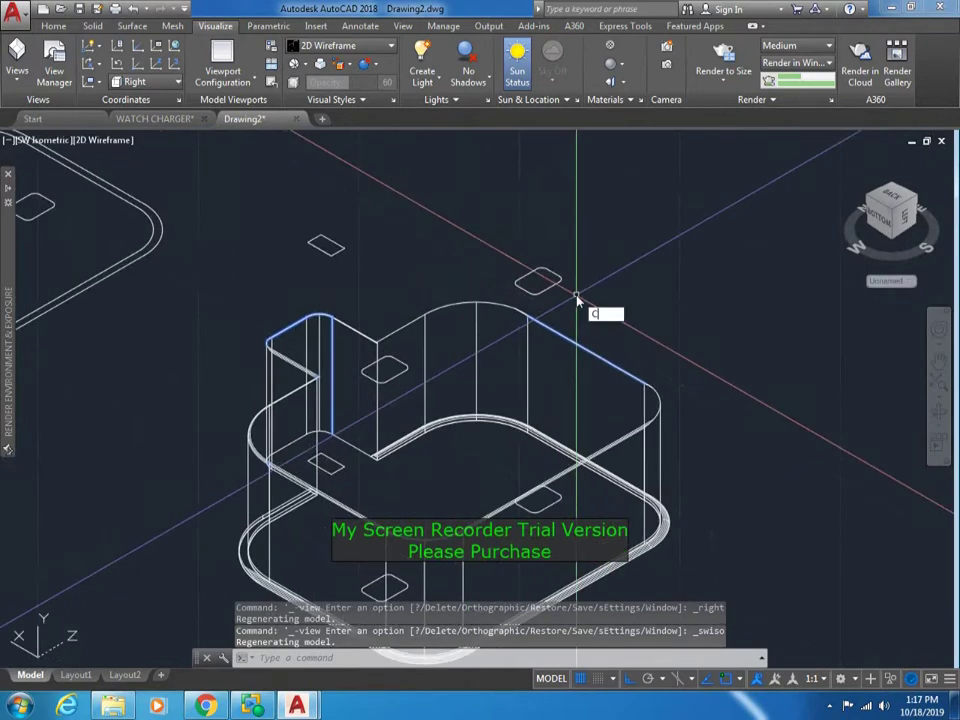
- Copy the diamond slot outline upward above the dock
{"action": "type", "text": "o"}
{"action": "key", "text": "Return"}
{"action": "scroll", "coordinate": [584, 256], "scroll_direction": "up", "scroll_amount": 2}
{"action": "key", "text": "Return"}
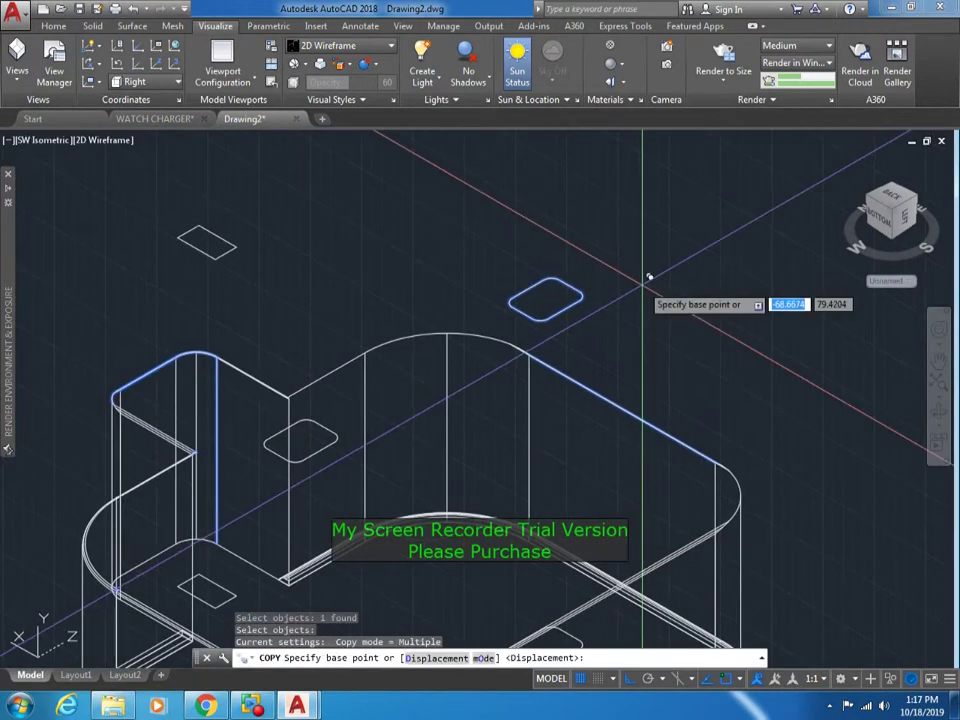
{"action": "left_click", "coordinate": [649, 279]}
{"action": "left_click", "coordinate": [648, 236]}
{"action": "key", "text": "Escape"}
{"action": "middle_click_drag", "start_coordinate": [467, 352], "coordinate": [526, 322]}
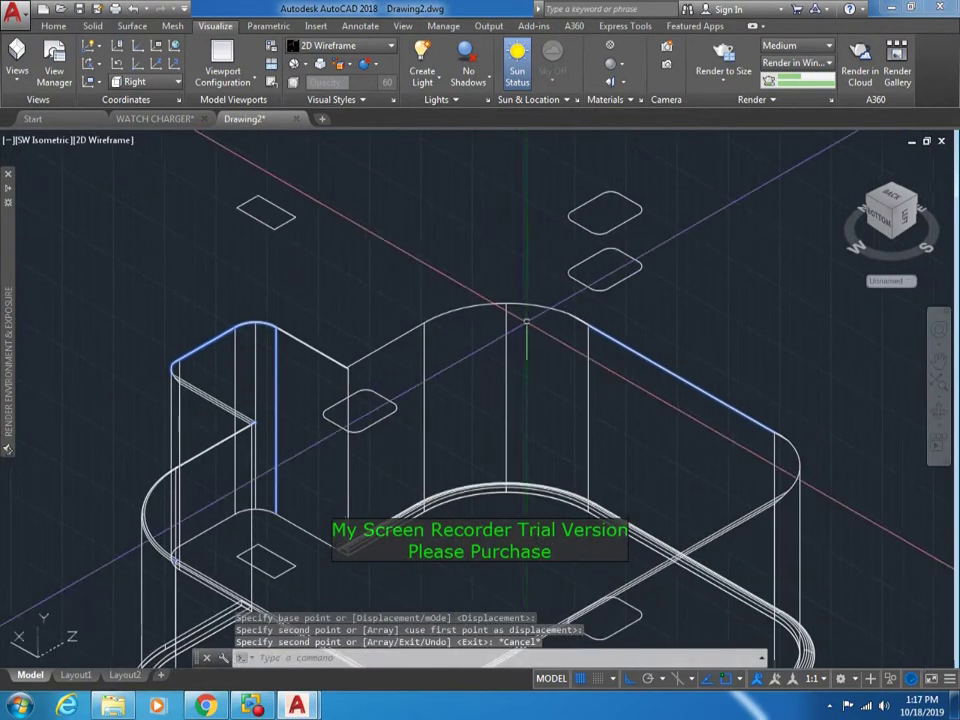
{"action": "type", "text": "CO"}
{"action": "key", "text": "Return"}
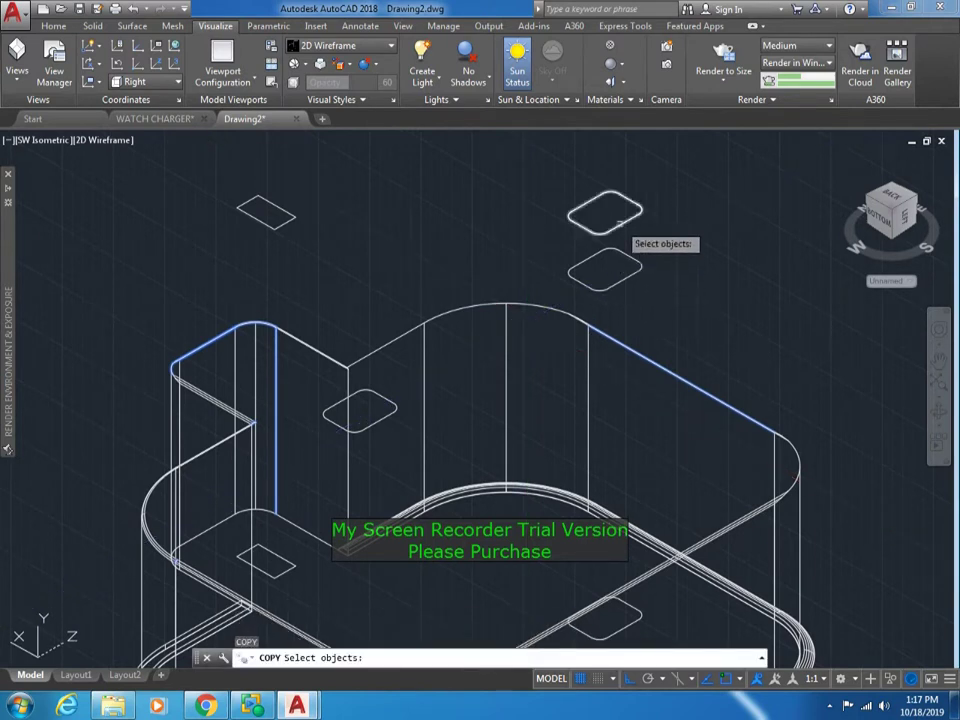
{"action": "left_click", "coordinate": [620, 222]}
{"action": "key", "text": "Return"}
{"action": "key", "text": "Escape"}
- Offset the upper diamond outline inward twice at the default distance
{"action": "type", "text": "o"}
{"action": "key", "text": "Return"}
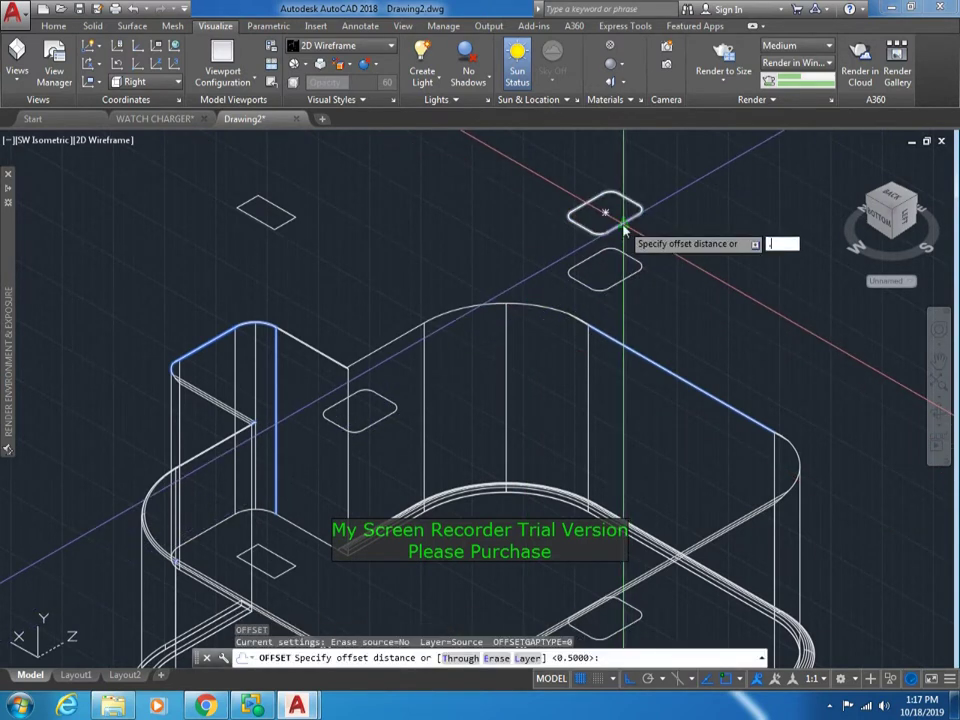
{"action": "key", "text": "Return"}
{"action": "scroll", "coordinate": [622, 230], "scroll_direction": "up", "scroll_amount": 2}
{"action": "left_click", "coordinate": [627, 216]}
{"action": "left_click", "coordinate": [594, 206]}
{"action": "left_click", "coordinate": [598, 204]}
{"action": "scroll", "coordinate": [600, 200], "scroll_direction": "up", "scroll_amount": 3}
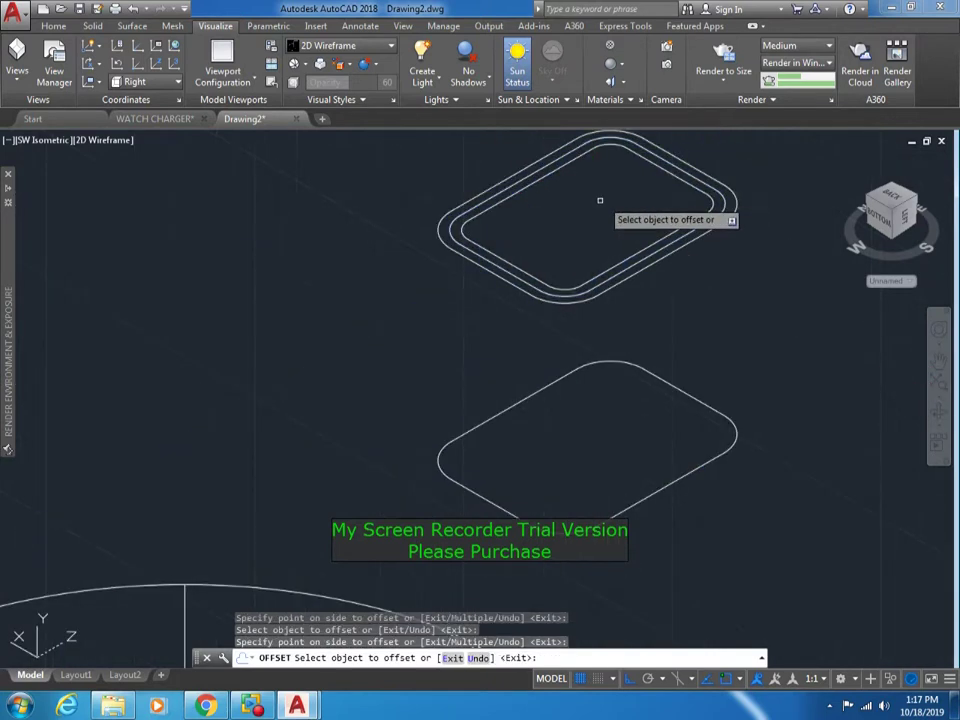
{"action": "left_click", "coordinate": [600, 200]}
{"action": "key", "text": "Escape"}
- Erase the extra offset outlines with a crossing window
{"action": "scroll", "coordinate": [350, 250], "scroll_direction": "up", "scroll_amount": 2}
{"action": "scroll", "coordinate": [520, 230], "scroll_direction": "up", "scroll_amount": 1}
{"action": "left_click", "coordinate": [542, 219]}
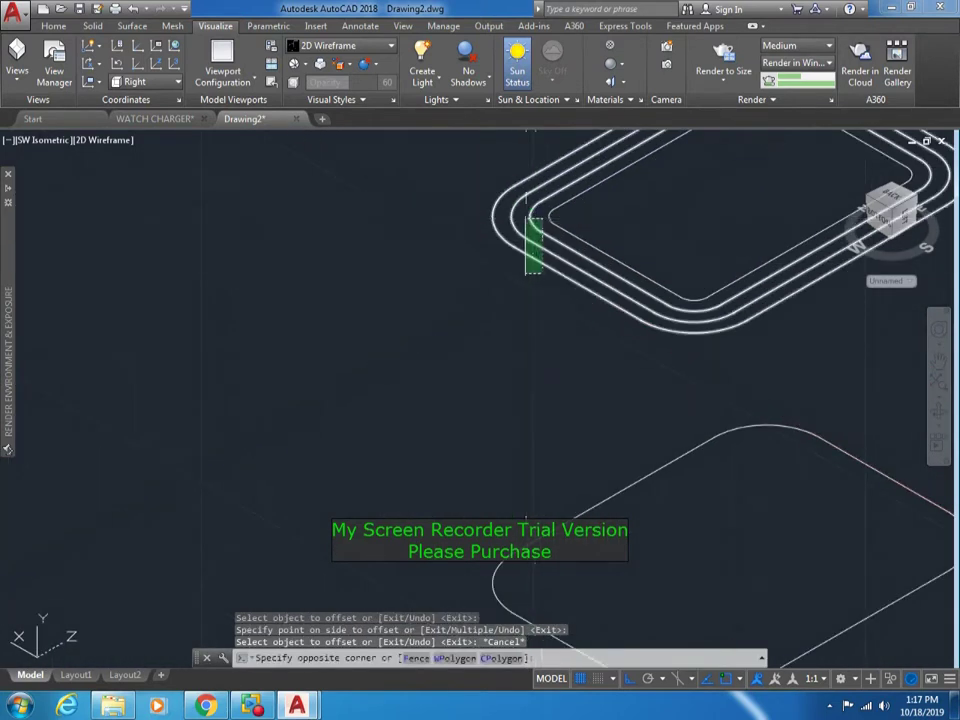
{"action": "left_click", "coordinate": [526, 272]}
{"action": "type", "text": "e"}
{"action": "key", "text": "Return"}
{"action": "scroll", "coordinate": [482, 250], "scroll_direction": "down", "scroll_amount": 3}
{"action": "scroll", "coordinate": [587, 328], "scroll_direction": "down", "scroll_amount": 3}
{"action": "scroll", "coordinate": [574, 280], "scroll_direction": "down", "scroll_amount": 2}
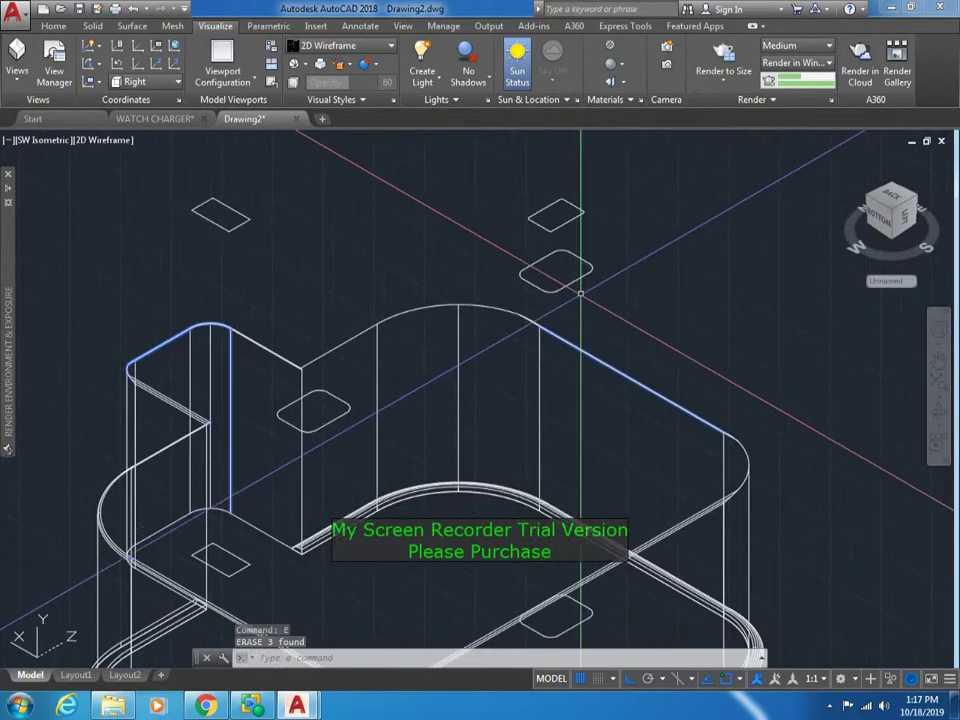
- Copy the diamond outline once more with the CO command
{"action": "type", "text": "co"}
{"action": "key", "text": "Return"}
{"action": "key", "text": "Return"}
{"action": "left_click", "coordinate": [560, 262]}
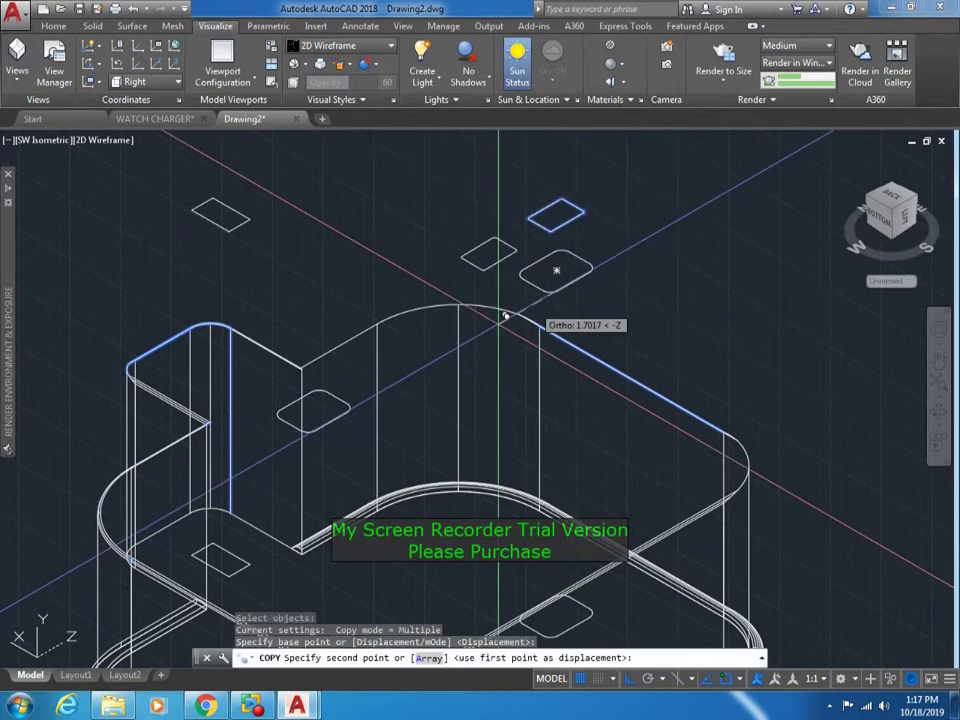
{"action": "left_click", "coordinate": [319, 405]}
{"action": "key", "text": "Escape"}
{"action": "scroll", "coordinate": [473, 293], "scroll_direction": "down", "scroll_amount": 2}
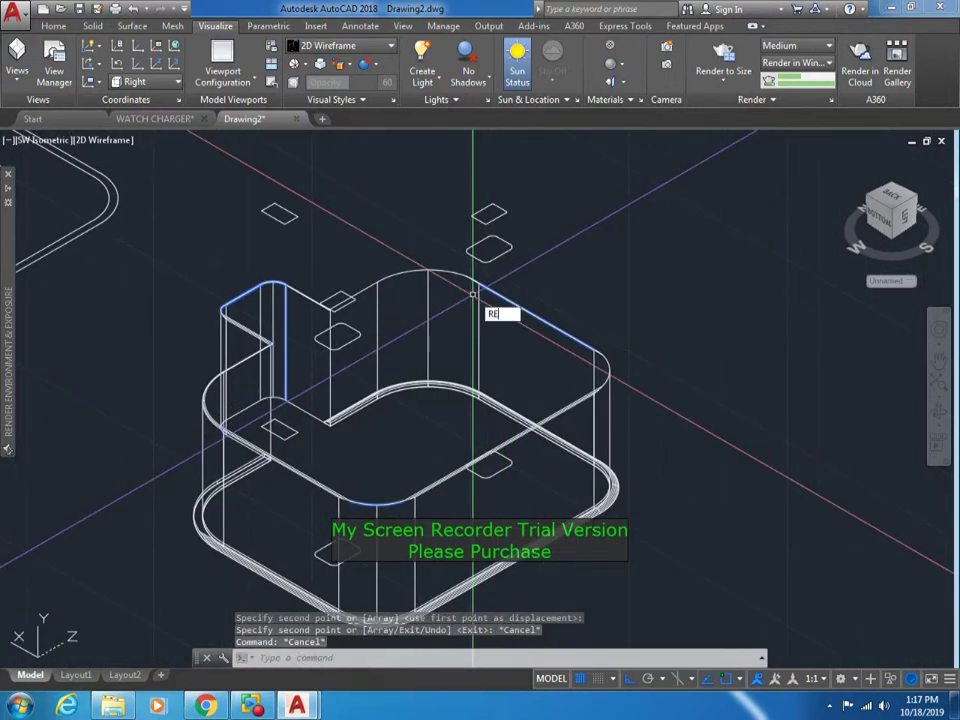
{"action": "key", "text": "Escape"}
- Try revolving the diamond outline about an object axis, then cancel
{"action": "key", "text": "Return"}
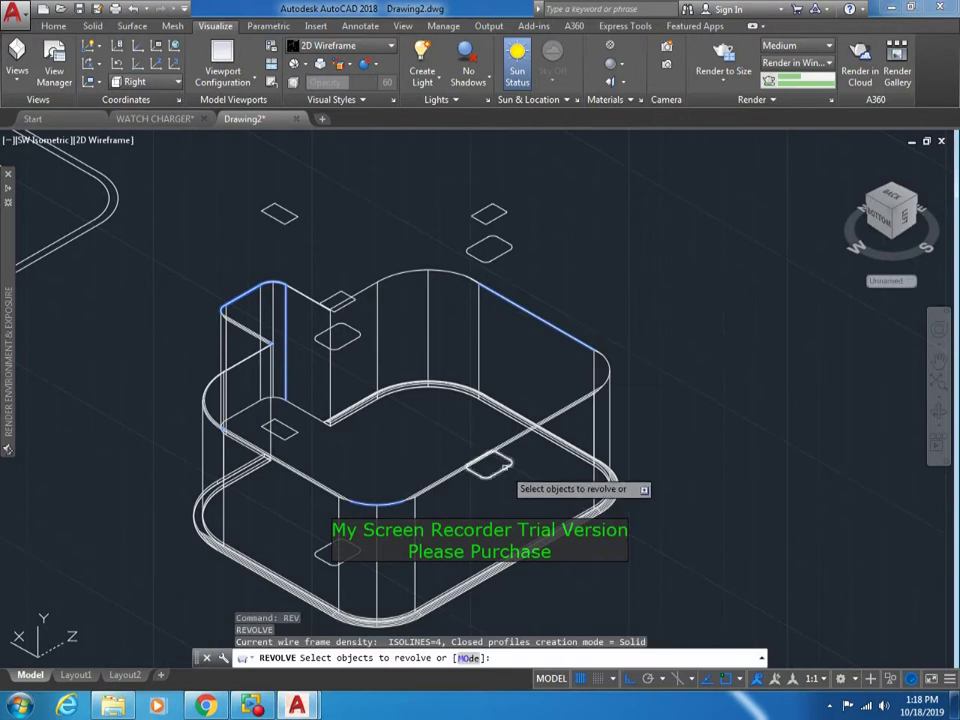
{"action": "left_click", "coordinate": [494, 466]}
{"action": "right_click", "coordinate": [502, 207]}
{"action": "left_click", "coordinate": [520, 216]}
{"action": "key", "text": "Return"}
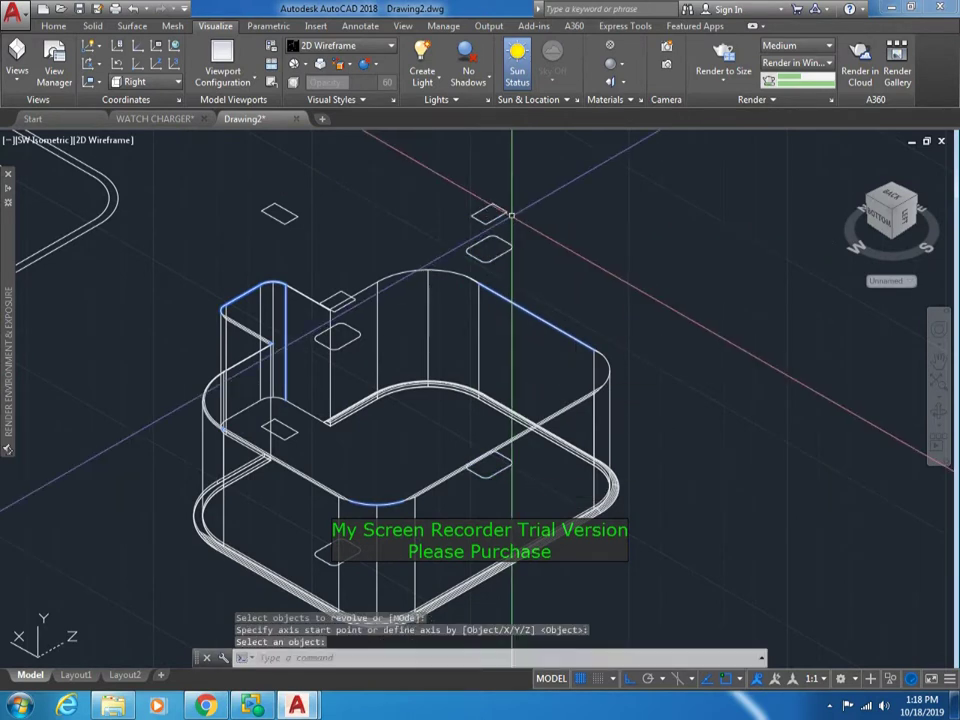
{"action": "key", "text": "Escape"}
{"action": "key", "text": "Escape"}
{"action": "key", "text": "Escape"}
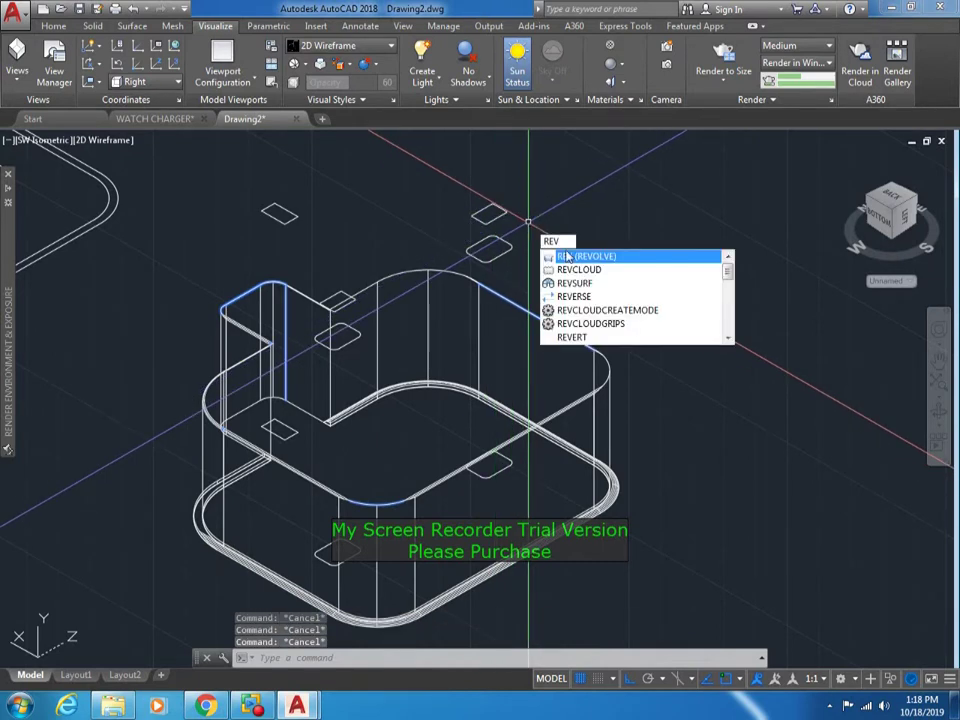
{"action": "key", "text": "Return"}
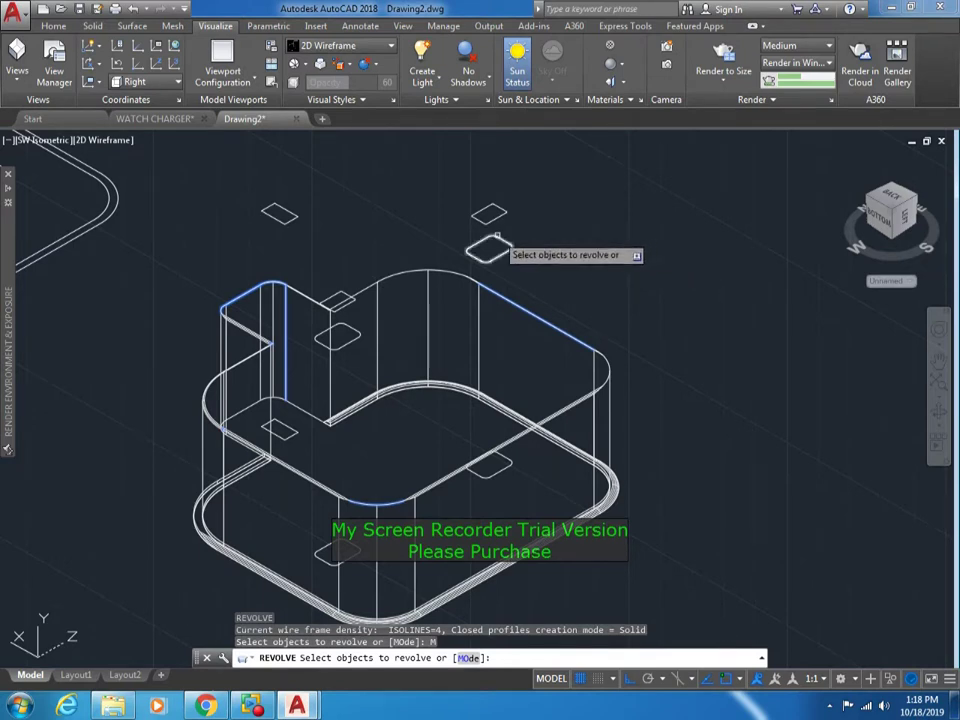
{"action": "left_click", "coordinate": [539, 324]}
{"action": "key", "text": "Escape"}
{"action": "key", "text": "Escape"}
{"action": "key", "text": "Escape"}
- Attempt to revolve both slot outlines around a two-point axis, then clear the failed revolve
{"action": "key", "text": "Return"}
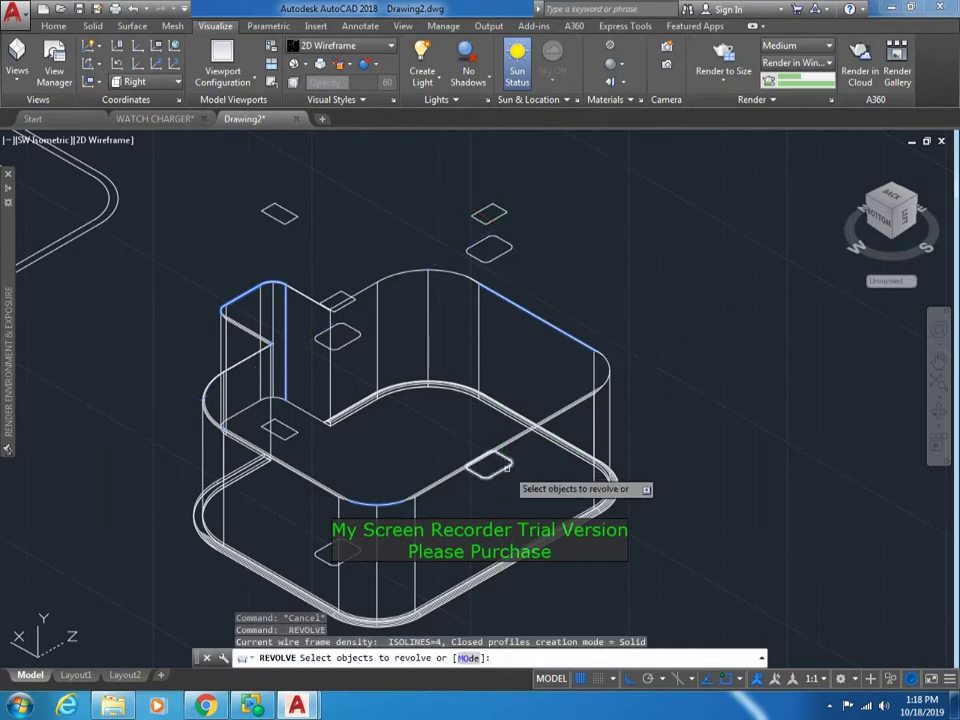
{"action": "left_click", "coordinate": [490, 464]}
{"action": "left_click", "coordinate": [489, 248]}
{"action": "key", "text": "Return"}
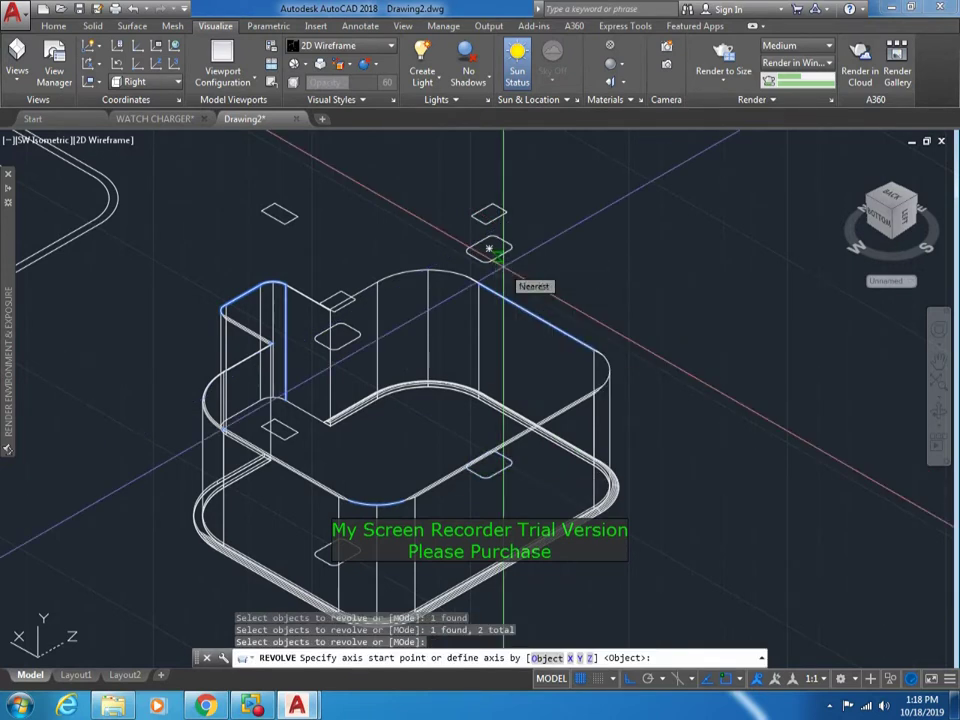
{"action": "left_click", "coordinate": [489, 248]}
{"action": "left_click", "coordinate": [503, 266]}
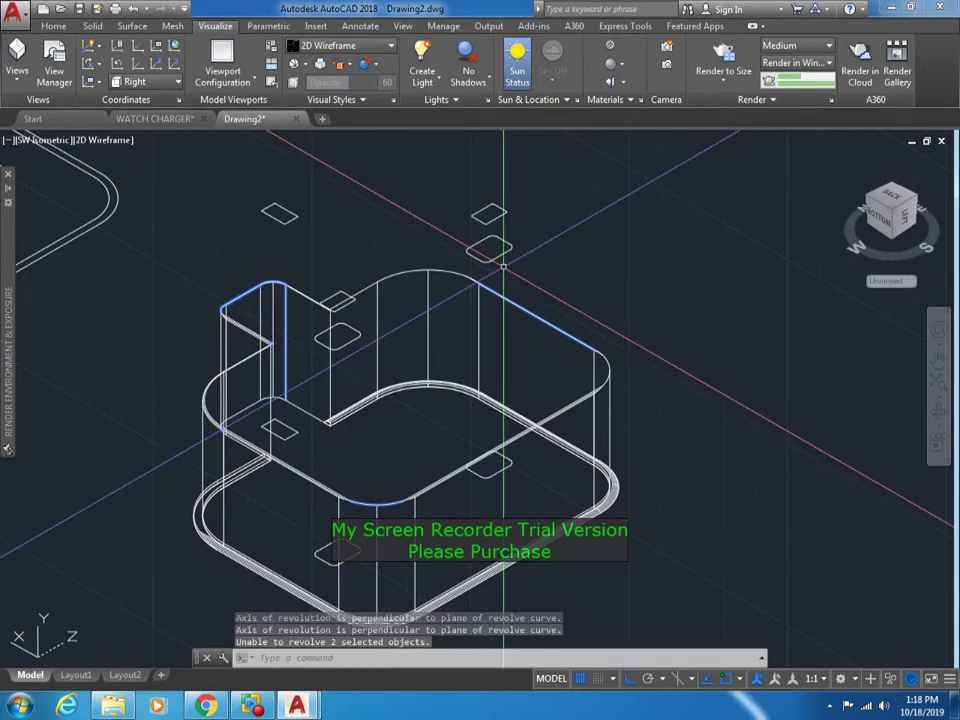
{"action": "key", "text": "Escape"}
{"action": "key", "text": "Escape"}
{"action": "key", "text": "Escape"}
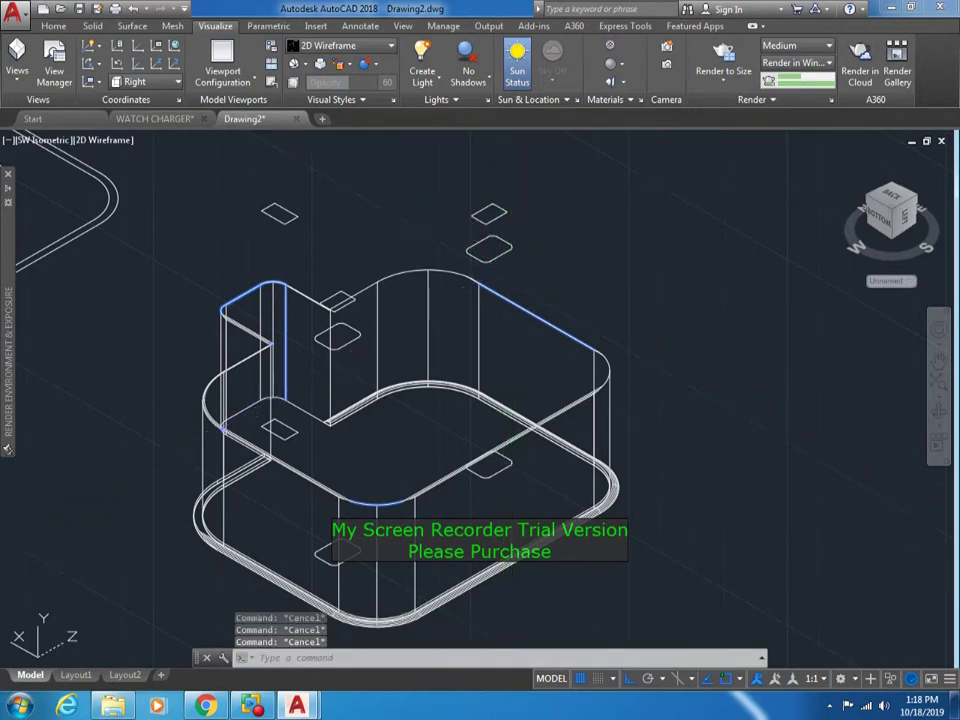
- Start extruding the lower diamond outline with EXT
{"action": "type", "text": "ext"}
{"action": "key", "text": "Return"}
{"action": "double_click", "coordinate": [490, 462]}
{"action": "right_click", "coordinate": [526, 298]}
- Finish the extrusion, view it in Realistic, then return to 2D Wireframe
{"action": "left_click", "coordinate": [553, 308]}
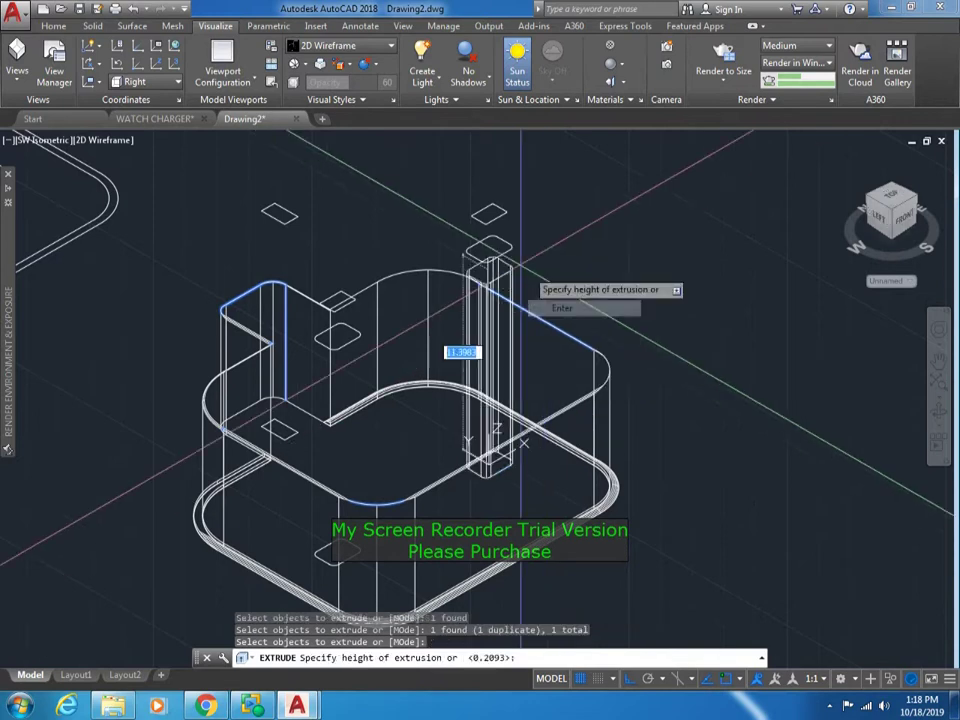
{"action": "left_click", "coordinate": [100, 140]}
{"action": "left_click", "coordinate": [133, 226]}
{"action": "left_click", "coordinate": [100, 140]}
{"action": "left_click", "coordinate": [140, 173]}
- Undo the extruded prong and begin a window selection around the two outlines
{"action": "scroll", "coordinate": [468, 282], "scroll_direction": "up", "scroll_amount": 2}
{"action": "scroll", "coordinate": [468, 282], "scroll_direction": "up", "scroll_amount": 3}
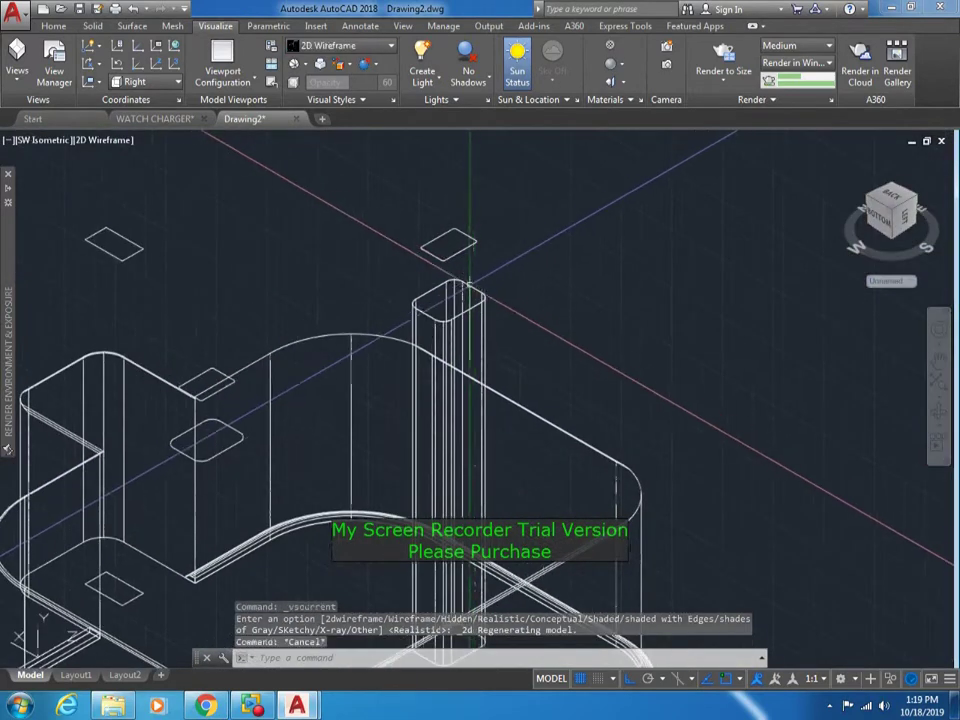
{"action": "type", "text": "u"}
{"action": "key", "text": "Return"}
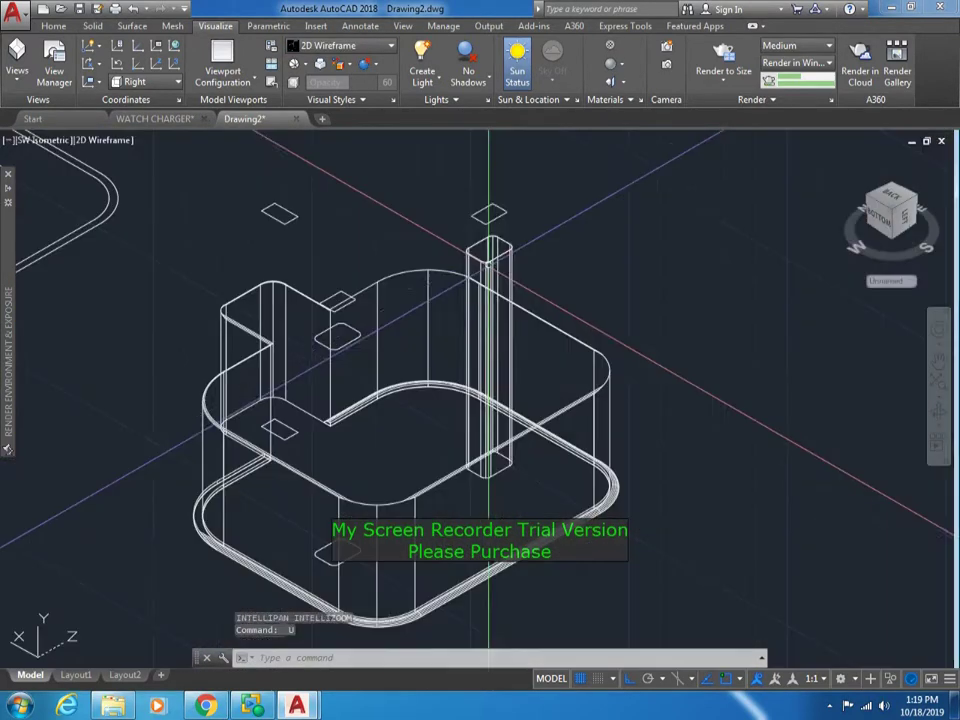
{"action": "left_click", "coordinate": [482, 264]}
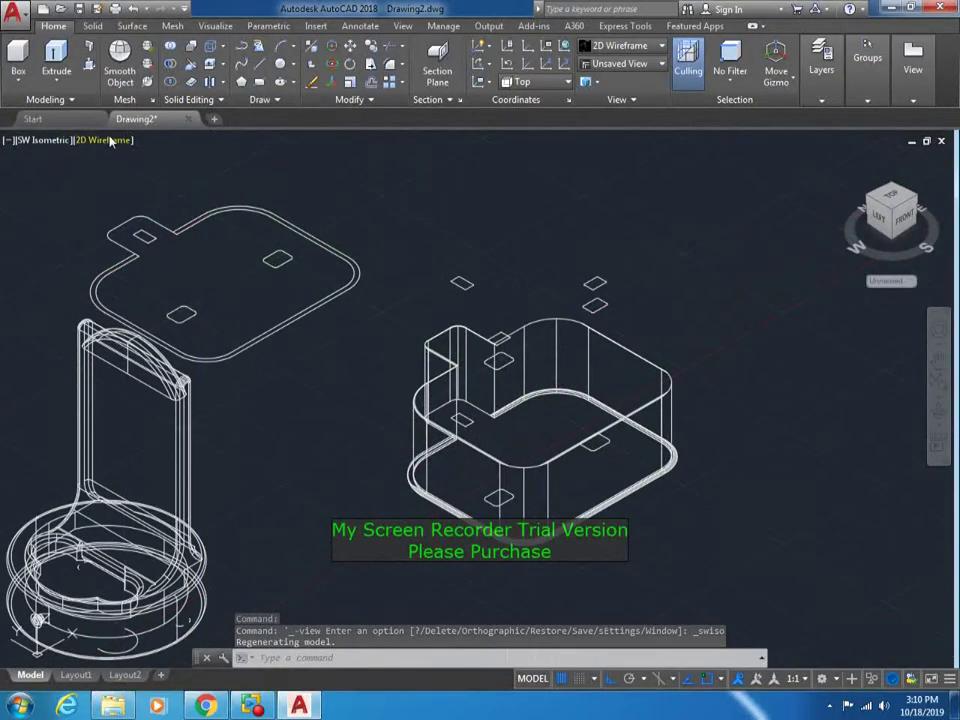
- Cancel a stray selection and bring AutoCAD back from the screen recorder
{"action": "left_click", "coordinate": [106, 140]}
{"action": "left_click", "coordinate": [381, 233]}
{"action": "key", "text": "Escape"}
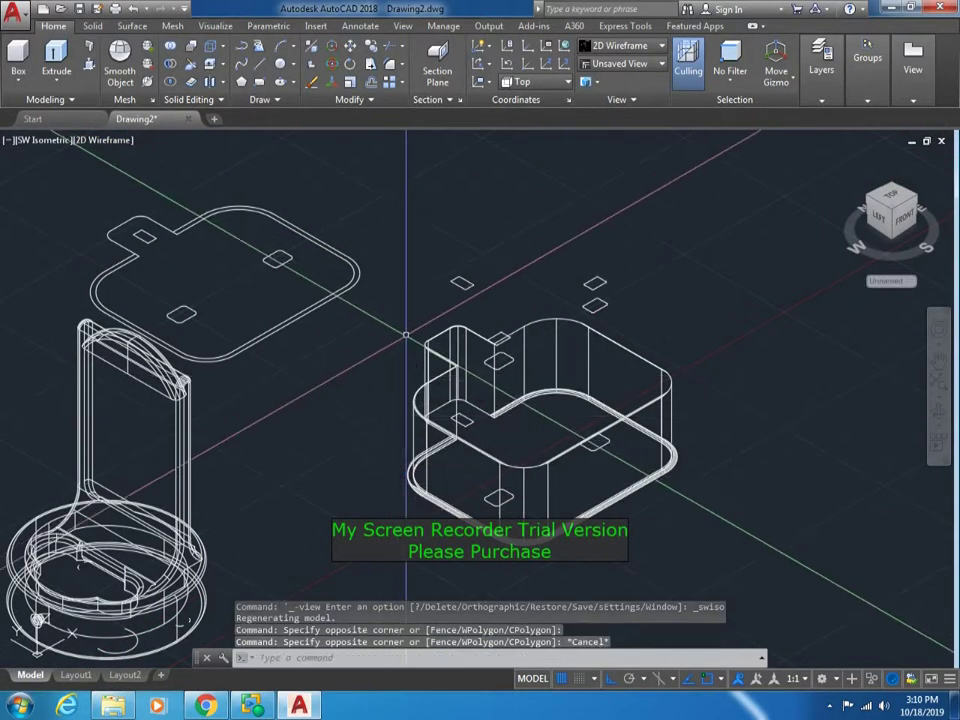
{"action": "left_click", "coordinate": [300, 705]}
{"action": "left_click", "coordinate": [310, 705]}
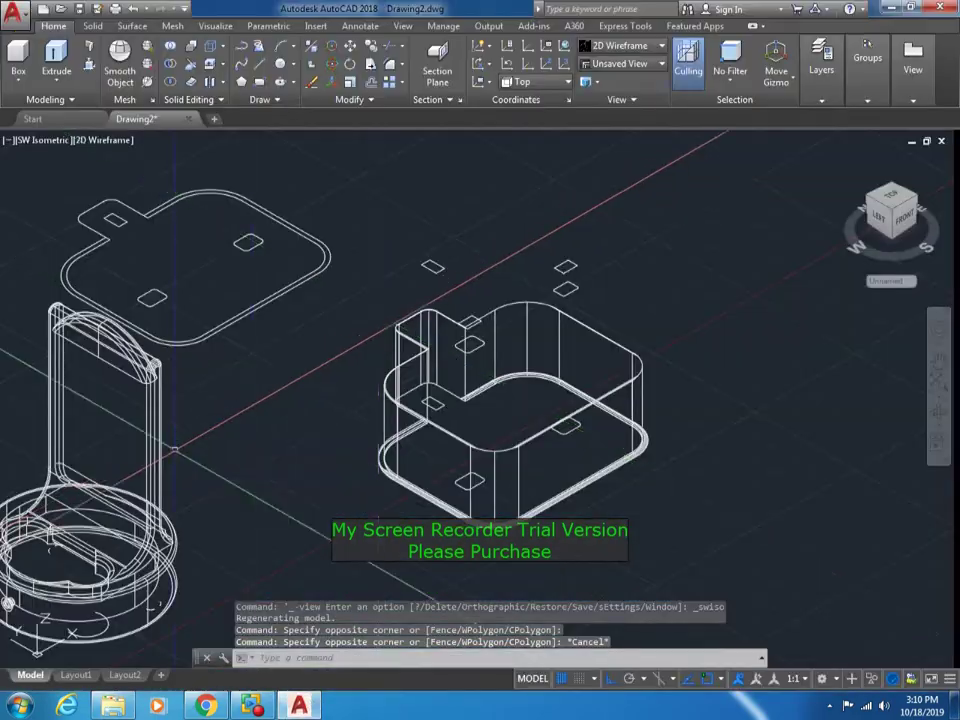
{"action": "left_click", "coordinate": [252, 705]}
{"action": "left_click", "coordinate": [45, 66]}
- Erase the two stray small rectangles
{"action": "scroll", "coordinate": [600, 250], "scroll_direction": "up", "scroll_amount": 2}
{"action": "left_click", "coordinate": [632, 214]}
{"action": "left_click", "coordinate": [575, 298]}
{"action": "key", "text": "e"}
{"action": "key", "text": "Return"}
{"action": "scroll", "coordinate": [522, 245], "scroll_direction": "down", "scroll_amount": 1}
{"action": "key", "text": "Return"}
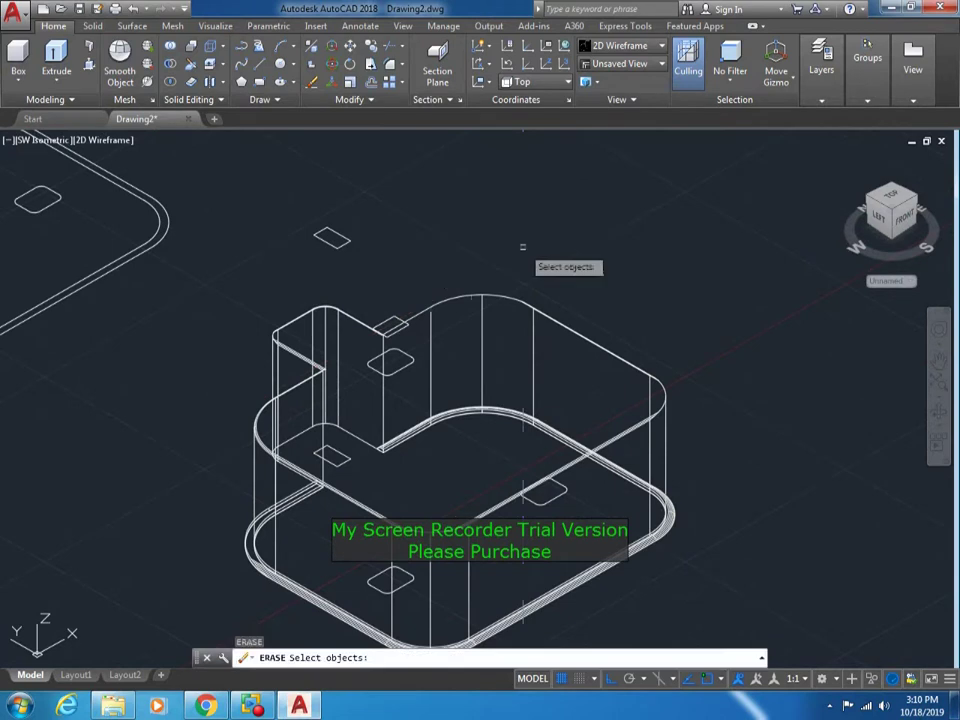
{"action": "key", "text": "Escape"}
{"action": "key", "text": "Escape"}
- Erase the small ellipse and another small rectangle near the dock
{"action": "middle_click_drag", "start_coordinate": [522, 245], "coordinate": [543, 205]}
{"action": "left_click", "coordinate": [424, 345]}
{"action": "left_click", "coordinate": [395, 300]}
{"action": "left_click", "coordinate": [413, 278]}
{"action": "key", "text": "e"}
{"action": "key", "text": "Return"}
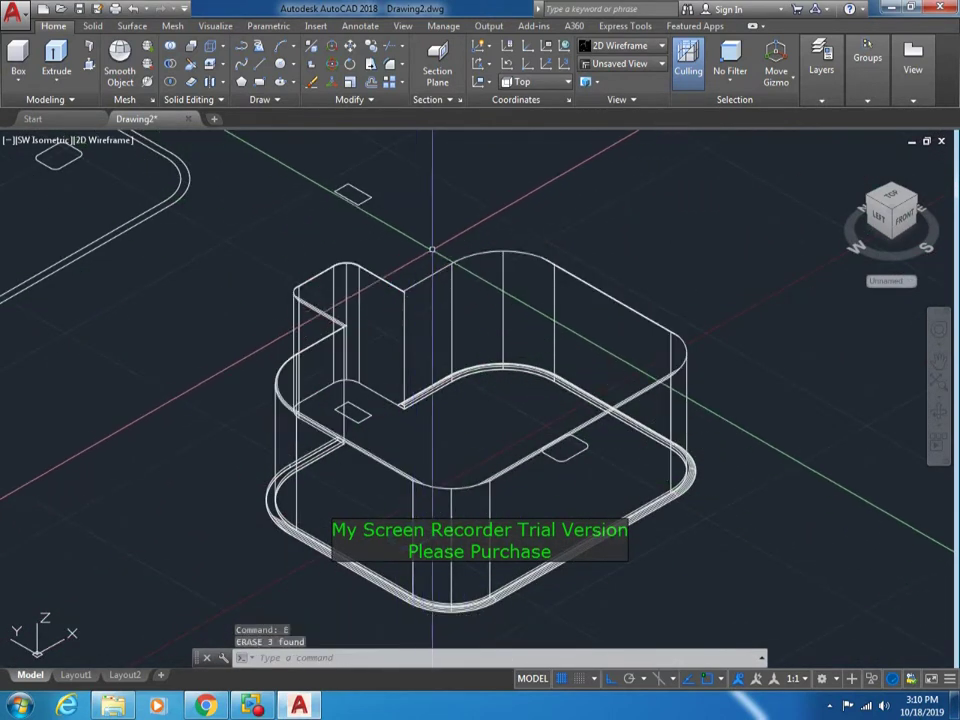
{"action": "key", "text": "Escape"}
- Begin scaling the small rounded rectangle with SC, then cancel
{"action": "scroll", "coordinate": [565, 452], "scroll_direction": "up", "scroll_amount": 4}
{"action": "type", "text": "sc"}
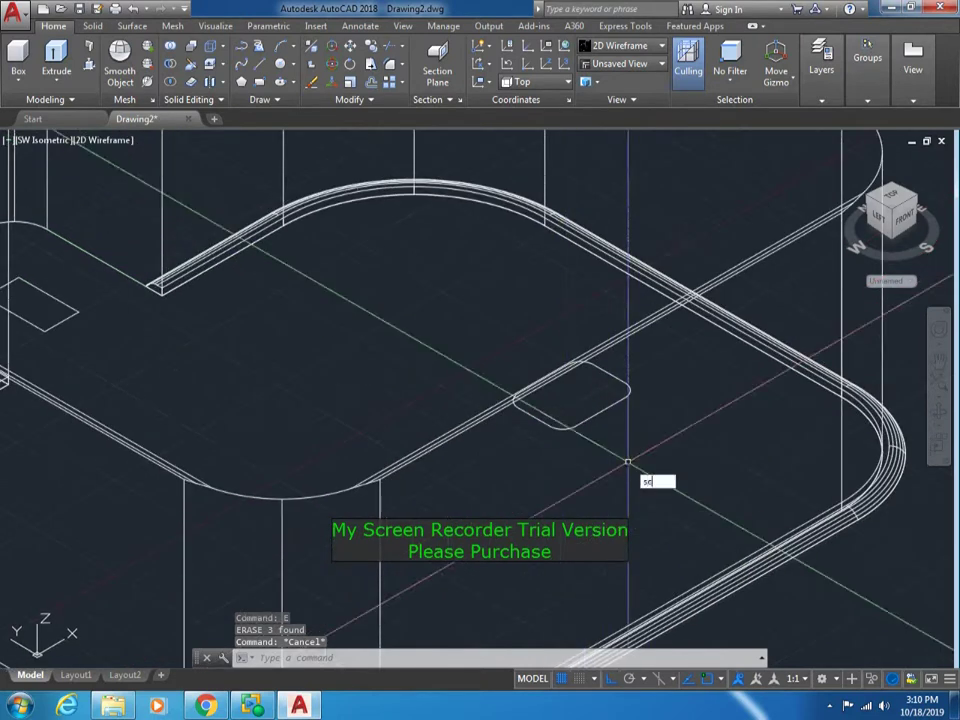
{"action": "key", "text": "Return"}
{"action": "left_click", "coordinate": [595, 405]}
{"action": "left_click", "coordinate": [576, 426]}
{"action": "key", "text": "Return"}
{"action": "key", "text": "Escape"}
{"action": "right_click", "coordinate": [577, 679]}
{"action": "left_click", "coordinate": [621, 656]}
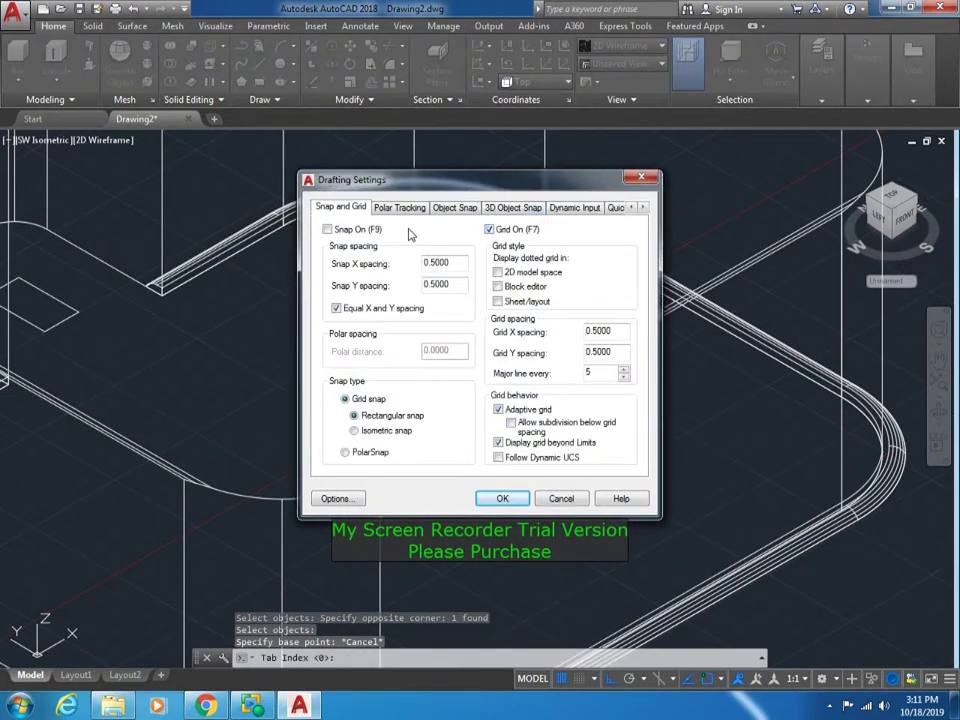
{"action": "left_click", "coordinate": [574, 207]}
{"action": "left_click", "coordinate": [513, 207]}
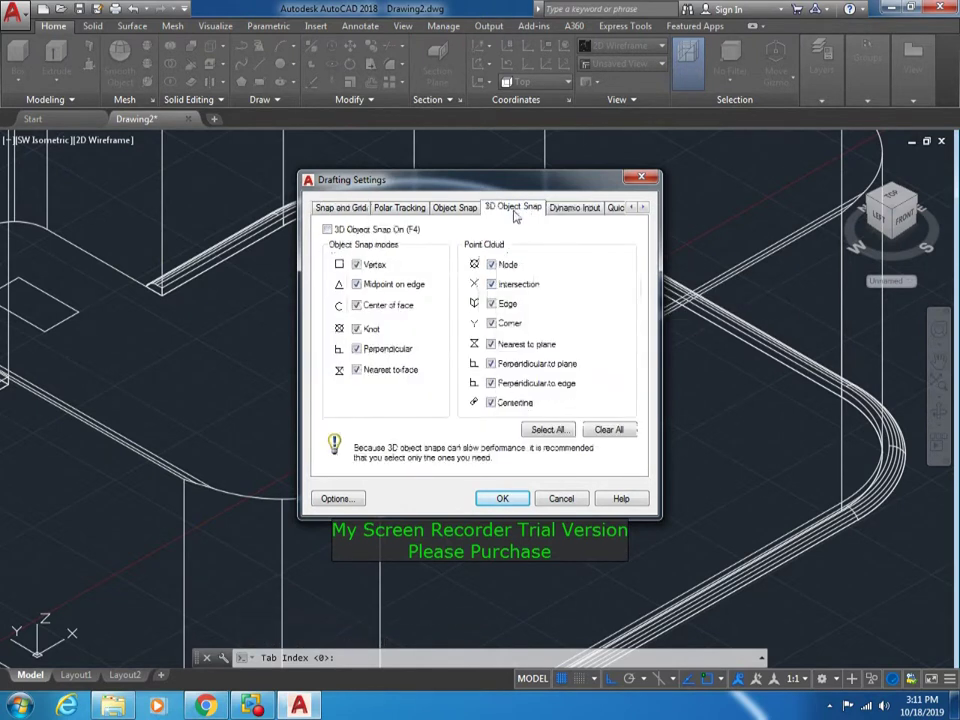
{"action": "left_click", "coordinate": [614, 209]}
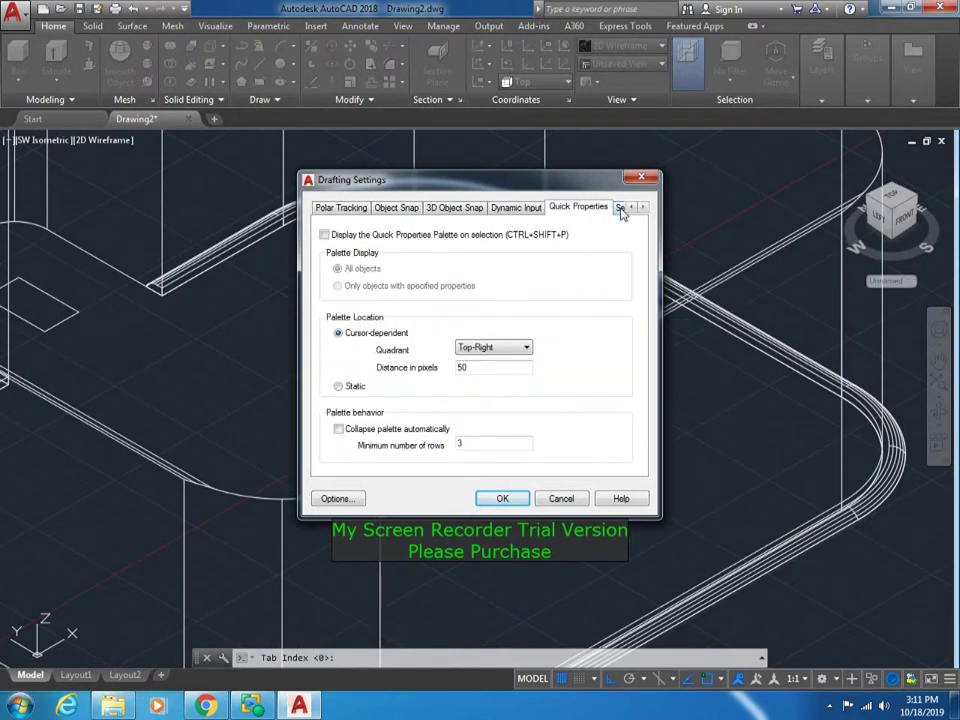
{"action": "left_click", "coordinate": [620, 210]}
{"action": "left_click", "coordinate": [519, 208]}
{"action": "left_click", "coordinate": [390, 212]}
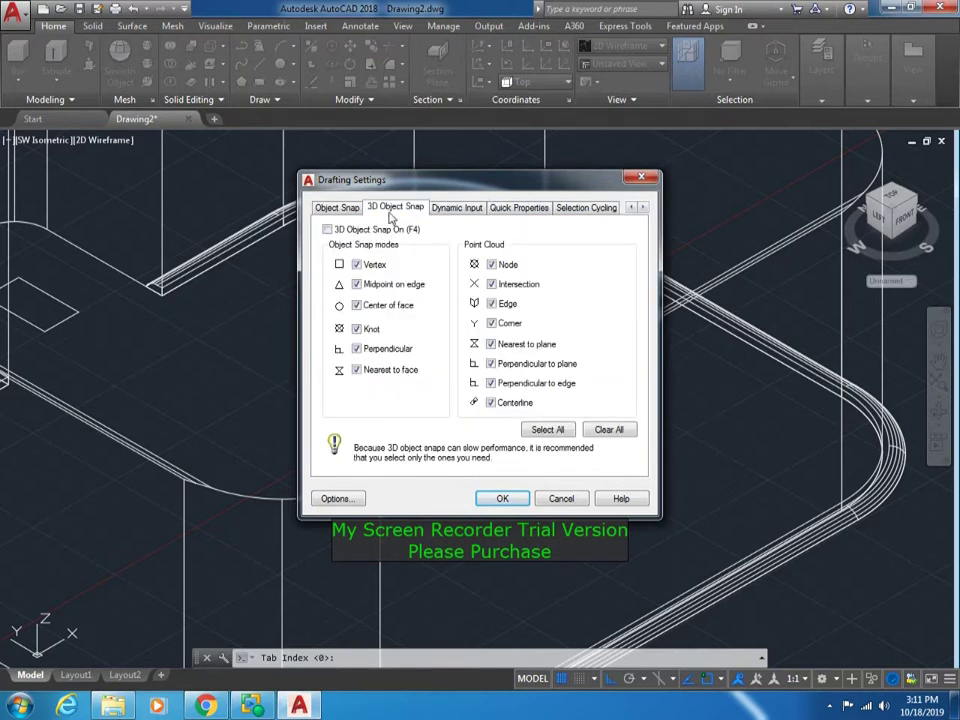
{"action": "left_click", "coordinate": [342, 210]}
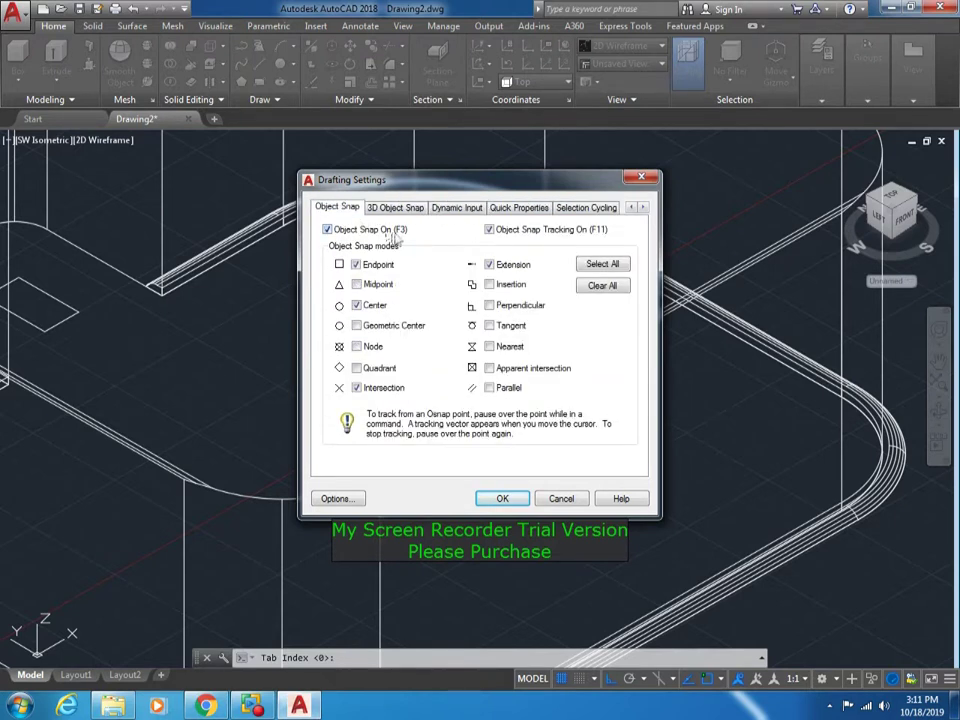
{"action": "left_click", "coordinate": [500, 497]}
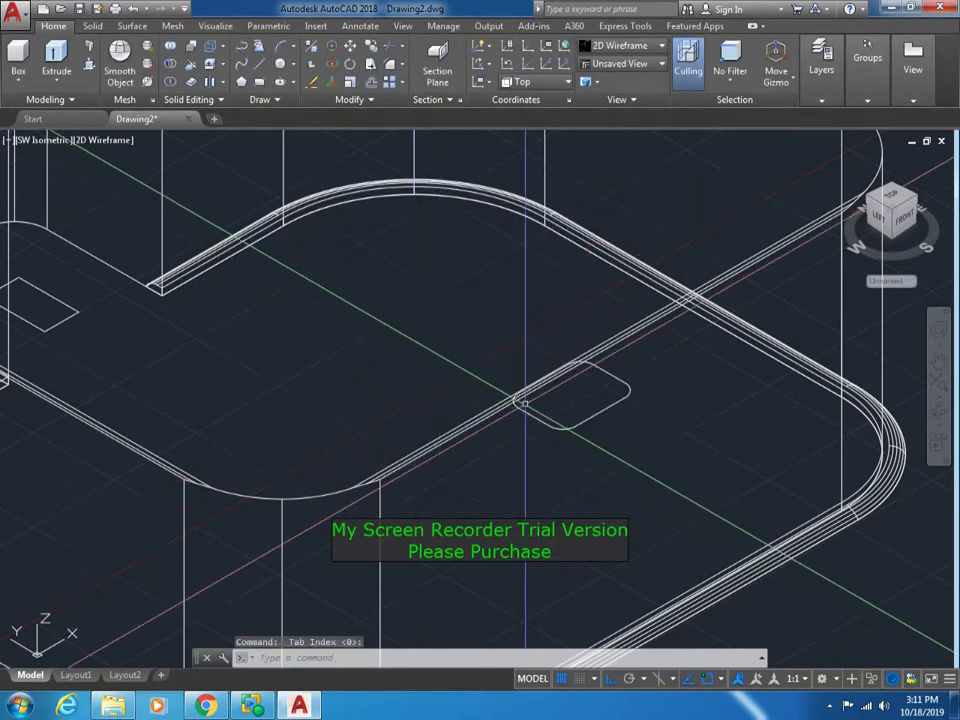
- Scale the small rounded rectangle about its midpoint
{"action": "type", "text": "sc"}
{"action": "key", "text": "Return"}
{"action": "left_click_drag", "start_coordinate": [549, 422], "coordinate": [553, 388]}
{"action": "key", "text": "Return"}
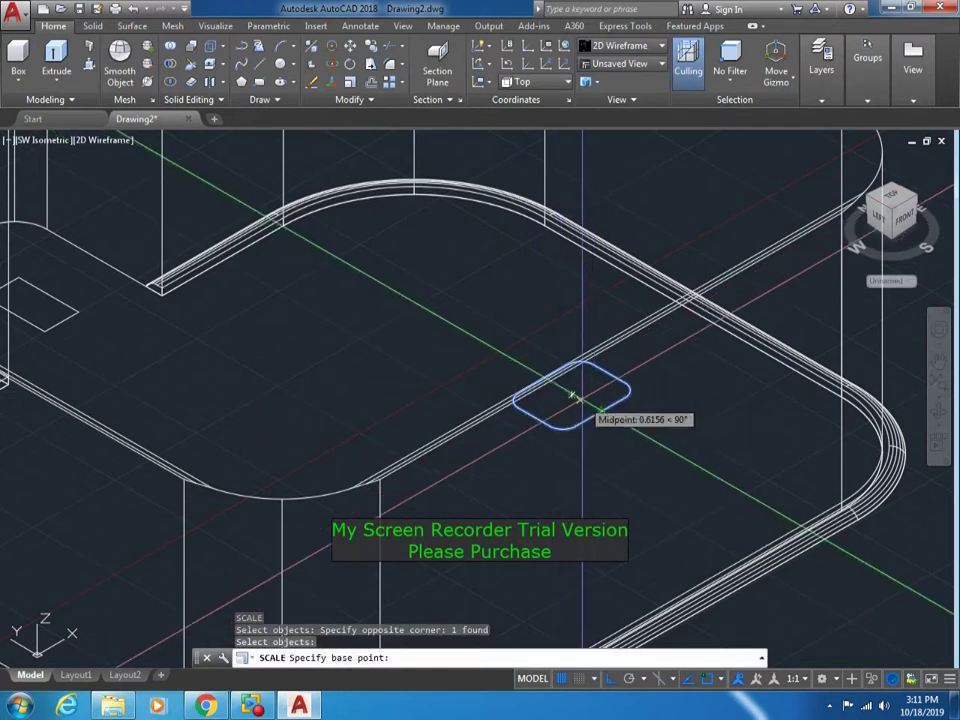
{"action": "left_click", "coordinate": [578, 392]}
{"action": "scroll", "coordinate": [595, 395], "scroll_direction": "up", "scroll_amount": 5}
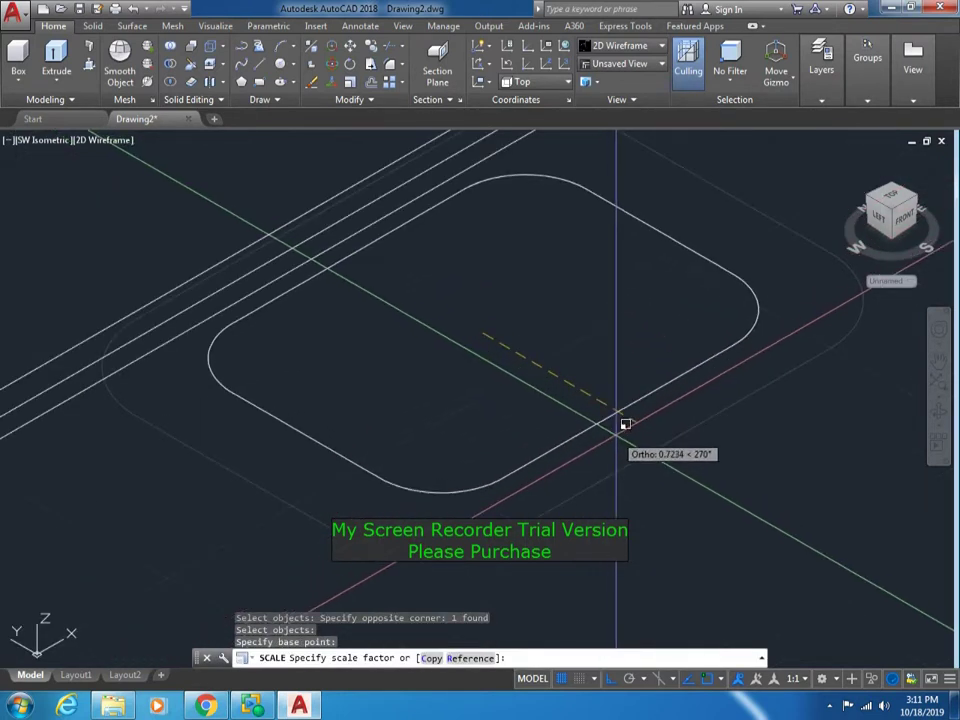
{"action": "scroll", "coordinate": [629, 433], "scroll_direction": "down", "scroll_amount": 8}
{"action": "scroll", "coordinate": [629, 433], "scroll_direction": "down", "scroll_amount": 2}
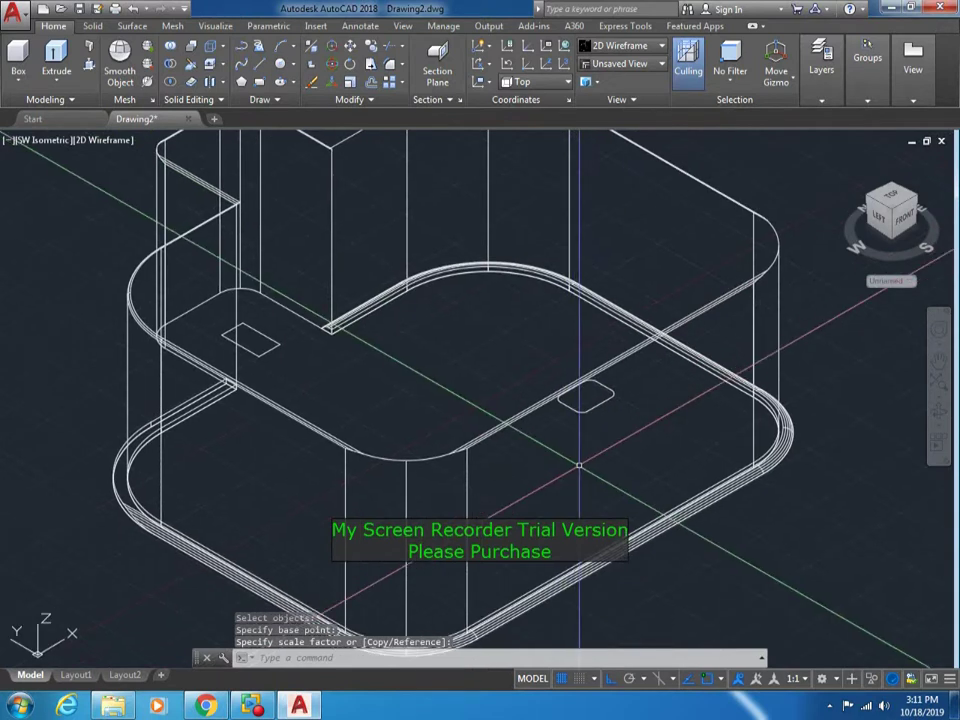
{"action": "key", "text": "Escape"}
- Mirror the rectangle across a two-point line, keeping the original
{"action": "type", "text": "mi"}
{"action": "key", "text": "Return"}
{"action": "left_click", "coordinate": [597, 405]}
{"action": "key", "text": "Return"}
{"action": "scroll", "coordinate": [600, 445], "scroll_direction": "down", "scroll_amount": 4}
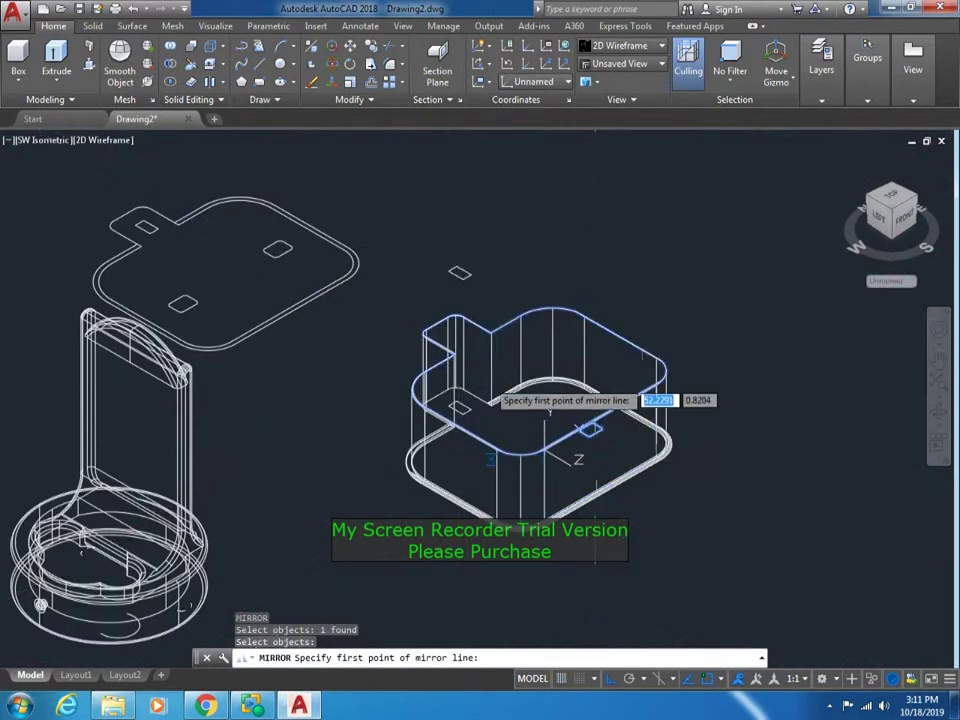
{"action": "left_click", "coordinate": [440, 327]}
{"action": "left_click", "coordinate": [718, 510]}
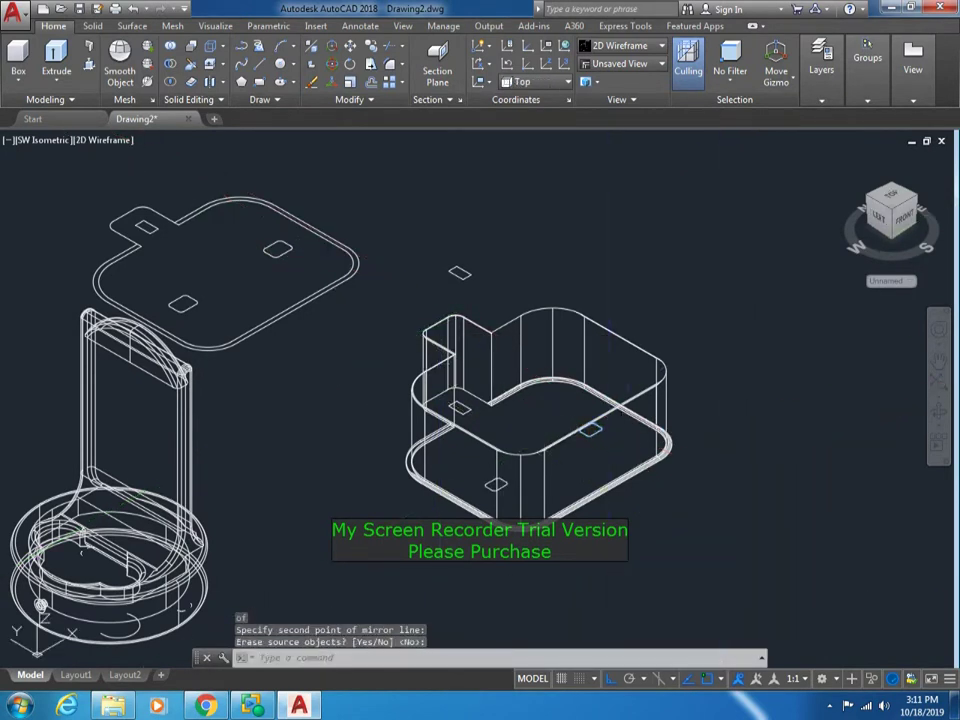
{"action": "key", "text": "Escape"}
- Start copying the small rectangle with CO, then cancel the copy
{"action": "scroll", "coordinate": [533, 485], "scroll_direction": "up", "scroll_amount": 5}
{"action": "middle_click_drag", "start_coordinate": [533, 485], "coordinate": [526, 498]}
{"action": "type", "text": "co"}
{"action": "key", "text": "Return"}
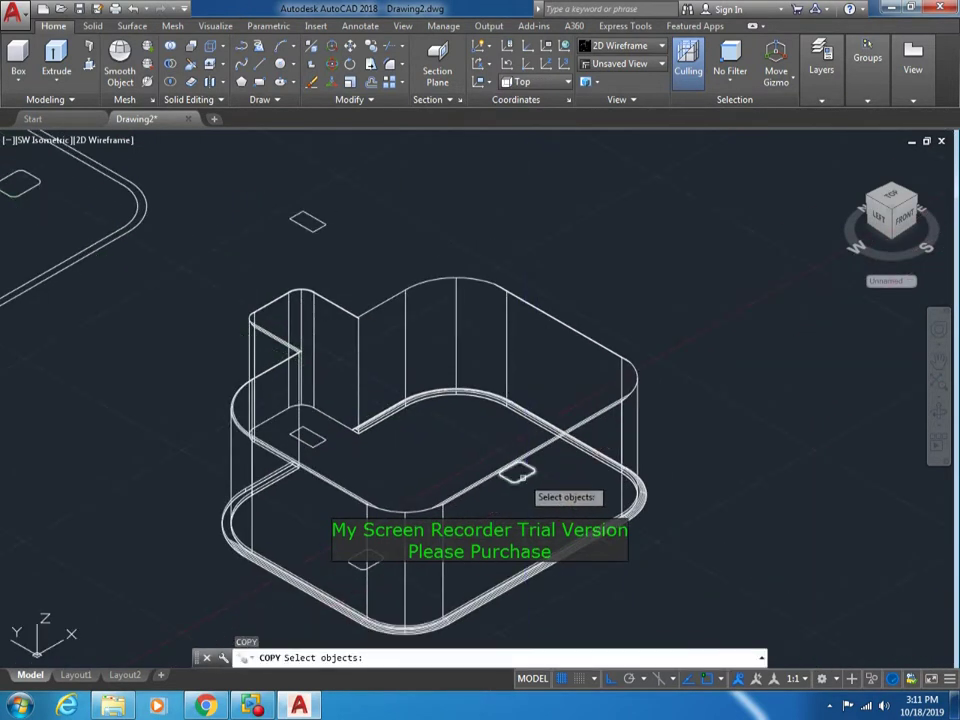
{"action": "left_click", "coordinate": [517, 468]}
{"action": "key", "text": "Return"}
{"action": "left_click", "coordinate": [517, 472]}
{"action": "key", "text": "Escape"}
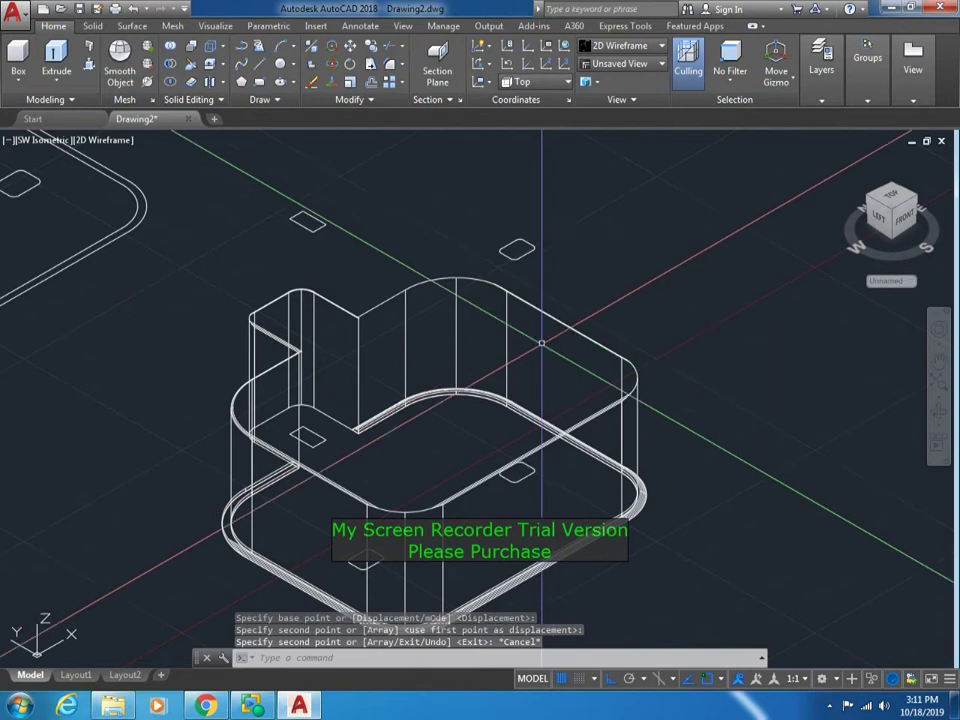
- Copy the small diamond outline and place the copy above the original
{"action": "middle_click_drag", "start_coordinate": [557, 262], "coordinate": [557, 285]}
{"action": "type", "text": "co"}
{"action": "key", "text": "Return"}
{"action": "left_click", "coordinate": [558, 270]}
{"action": "left_click", "coordinate": [528, 250]}
{"action": "key", "text": "Return"}
{"action": "left_click", "coordinate": [557, 236]}
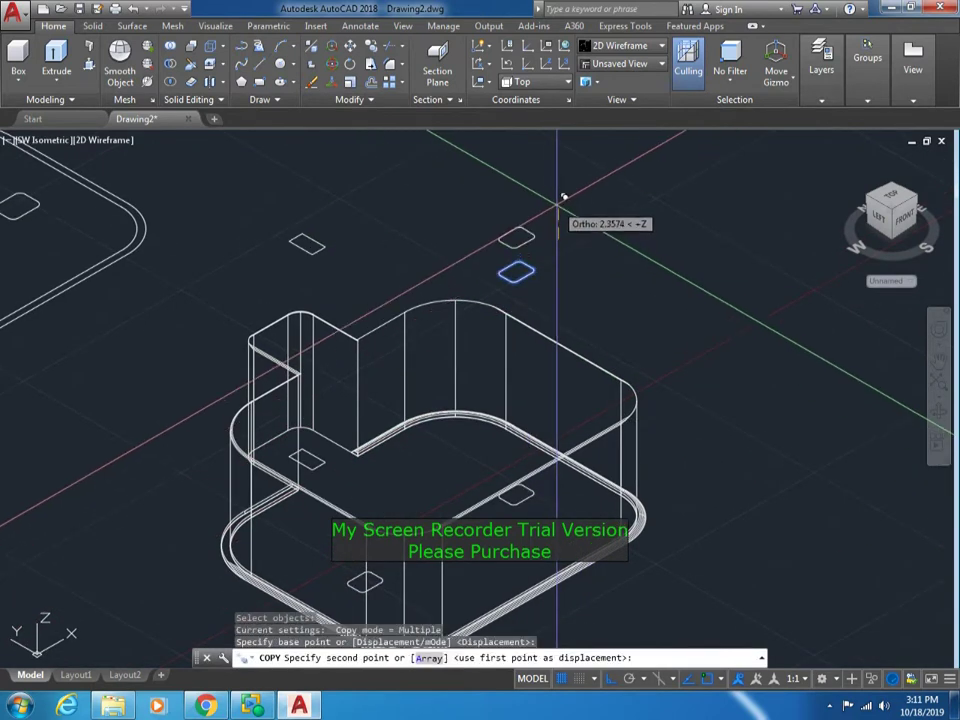
{"action": "left_click", "coordinate": [563, 193]}
{"action": "key", "text": "Escape"}
- In Left view, move the two floating pieces lower
{"action": "left_click", "coordinate": [45, 140]}
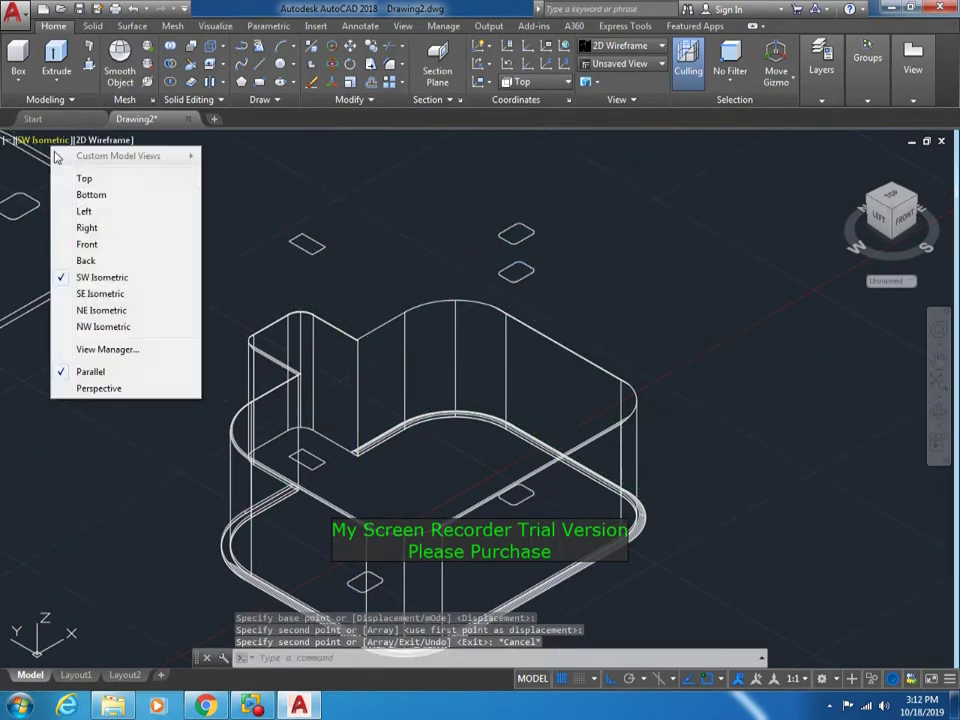
{"action": "left_click", "coordinate": [81, 211]}
{"action": "scroll", "coordinate": [445, 380], "scroll_direction": "up", "scroll_amount": 4}
{"action": "middle_click_drag", "start_coordinate": [538, 423], "coordinate": [500, 396]}
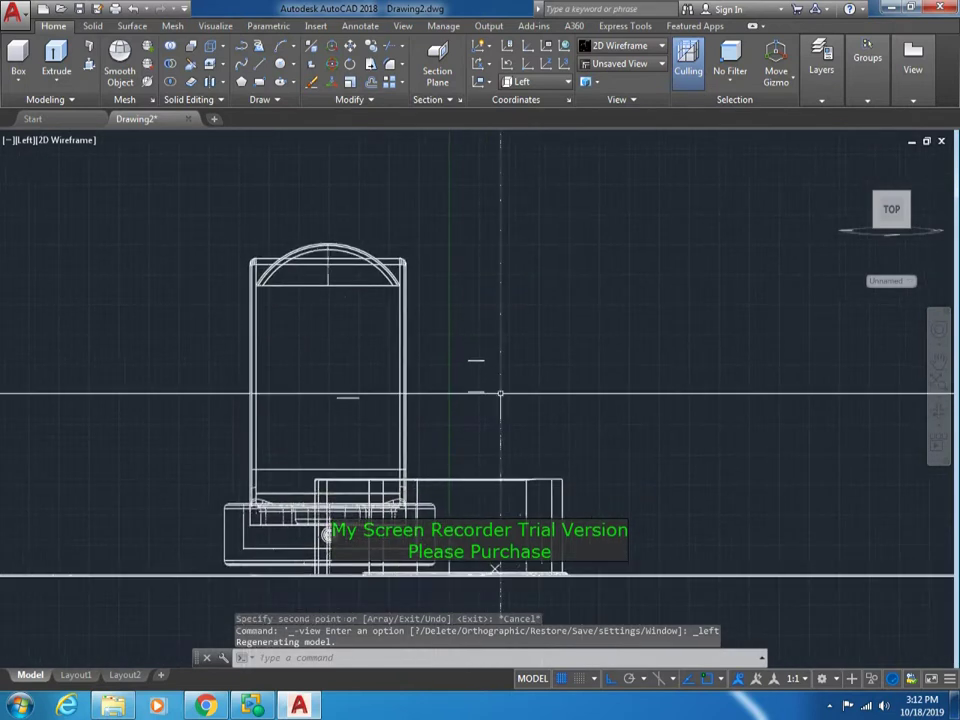
{"action": "key", "text": "m"}
{"action": "key", "text": "Return"}
{"action": "left_click", "coordinate": [540, 306]}
{"action": "left_click", "coordinate": [474, 392]}
{"action": "key", "text": "Return"}
{"action": "left_click", "coordinate": [595, 308]}
{"action": "left_click", "coordinate": [592, 337]}
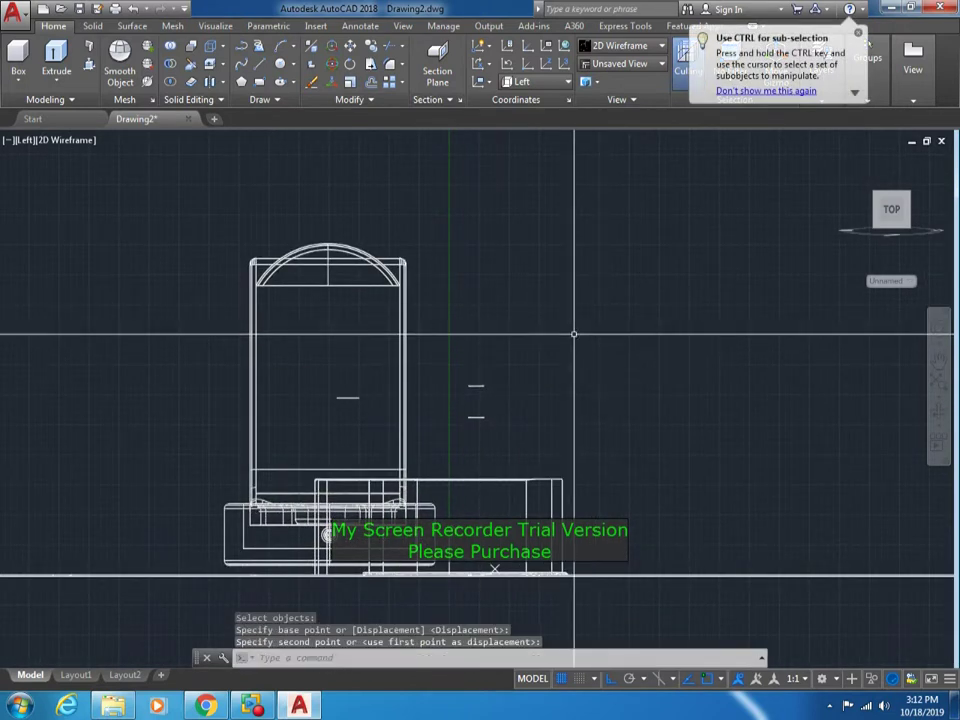
- Lower the pieces to their final height and return to SW Isometric view
{"action": "key", "text": "Return"}
{"action": "left_click", "coordinate": [540, 336]}
{"action": "left_click", "coordinate": [488, 398]}
{"action": "left_click", "coordinate": [553, 326]}
{"action": "key", "text": "Return"}
{"action": "left_click", "coordinate": [540, 336]}
{"action": "left_click", "coordinate": [476, 405]}
{"action": "key", "text": "Return"}
{"action": "left_click", "coordinate": [559, 315]}
{"action": "left_click", "coordinate": [510, 400]}
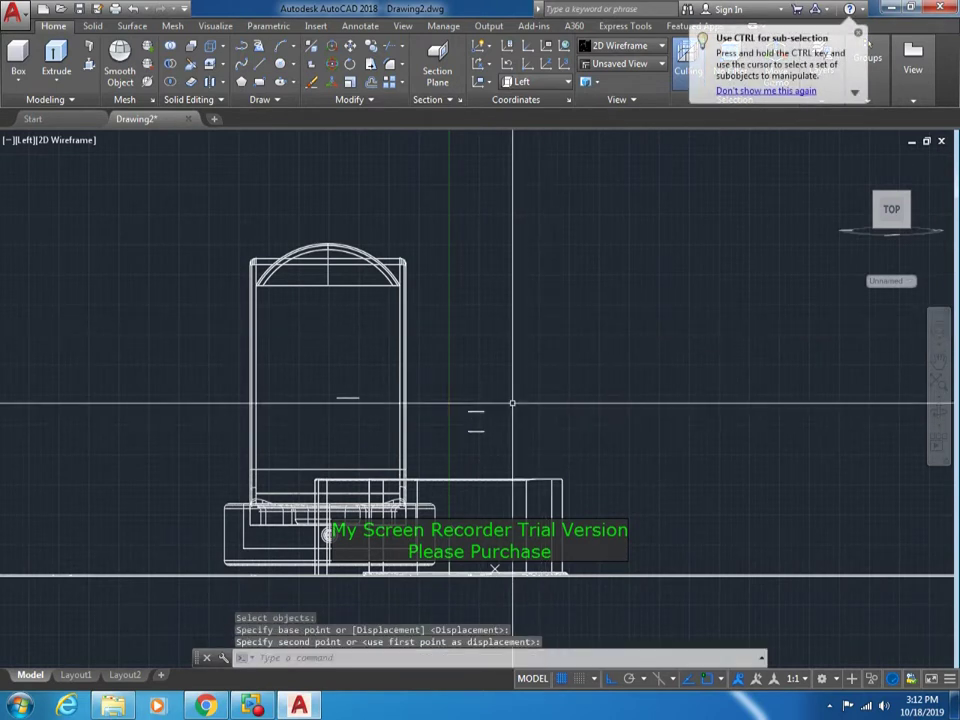
{"action": "left_click", "coordinate": [25, 140]}
{"action": "left_click", "coordinate": [86, 280]}
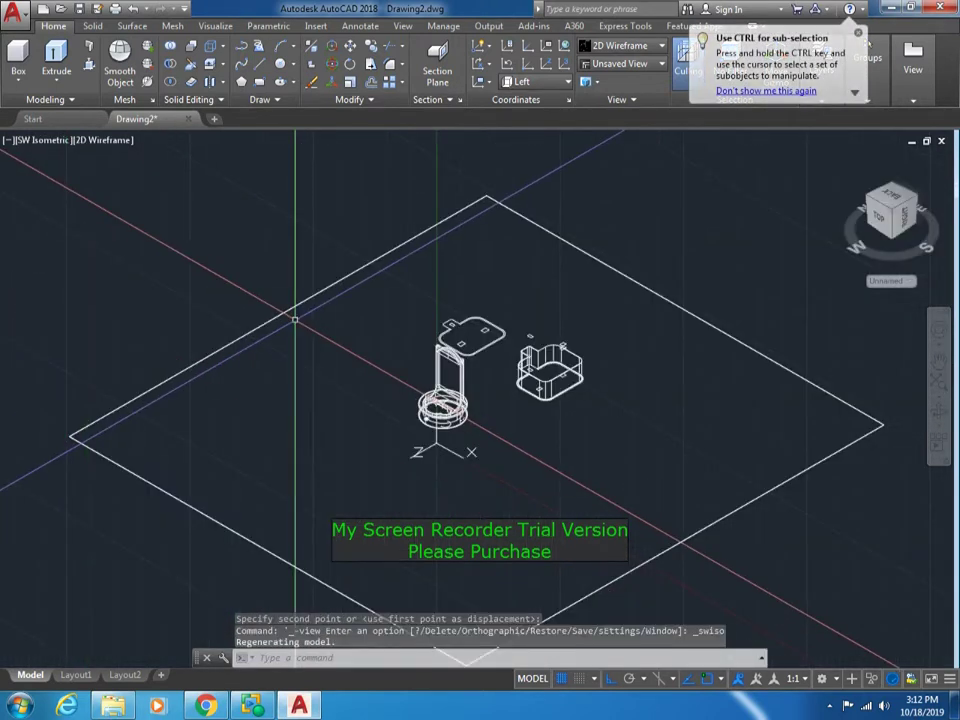
- Offset the small rounded rectangle inward twice, creating two nested inner outlines
{"action": "scroll", "coordinate": [440, 340], "scroll_direction": "up", "scroll_amount": 4}
{"action": "scroll", "coordinate": [464, 310], "scroll_direction": "up", "scroll_amount": 4}
{"action": "scroll", "coordinate": [464, 310], "scroll_direction": "up", "scroll_amount": 5}
{"action": "scroll", "coordinate": [470, 330], "scroll_direction": "up", "scroll_amount": 2}
{"action": "type", "text": "o"}
{"action": "key", "text": "Return"}
{"action": "key", "text": "Return"}
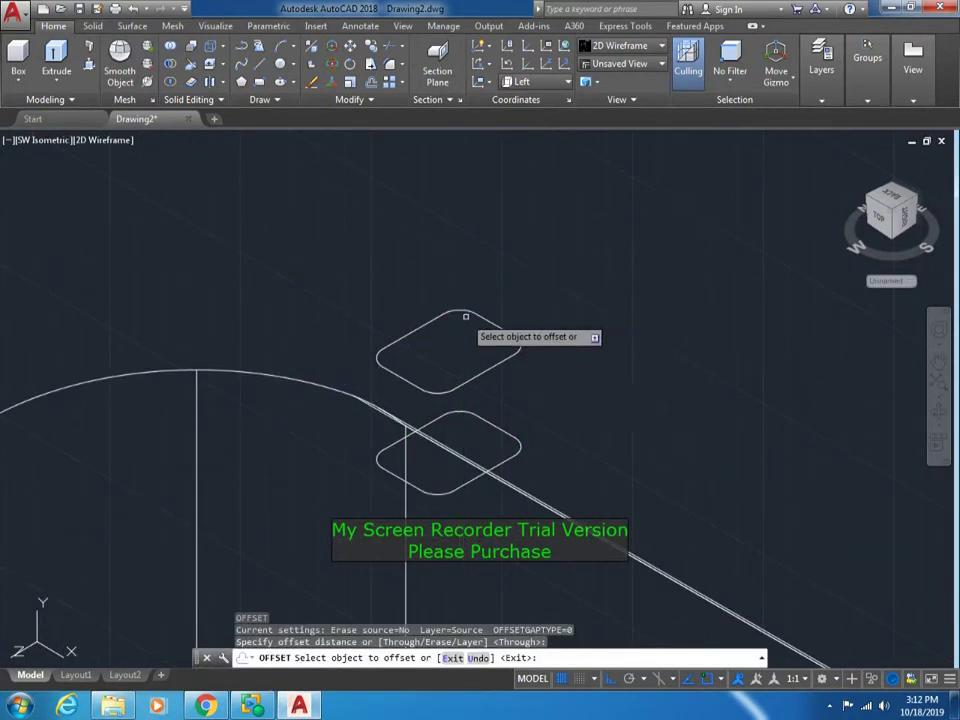
{"action": "left_click", "coordinate": [456, 318]}
{"action": "left_click", "coordinate": [464, 335]}
{"action": "scroll", "coordinate": [466, 337], "scroll_direction": "up", "scroll_amount": 2}
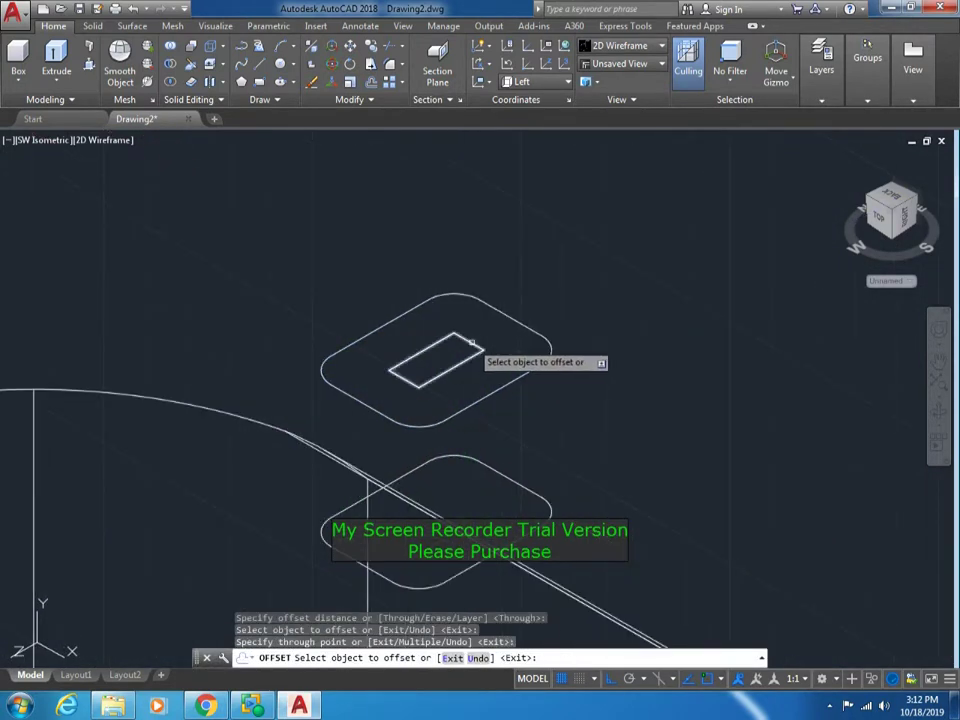
{"action": "left_click", "coordinate": [490, 308]}
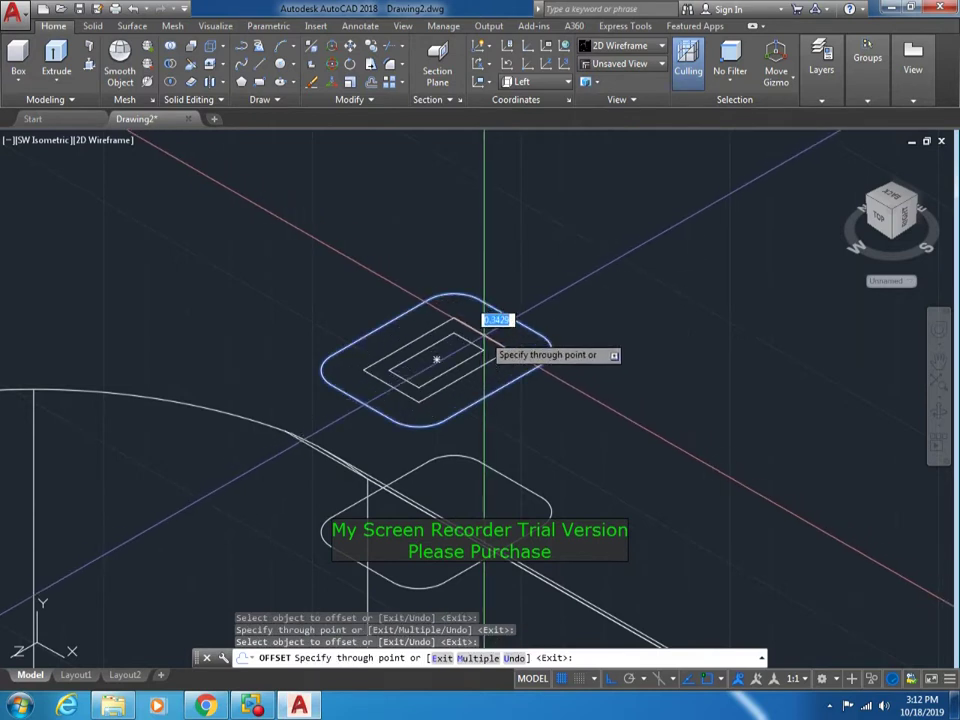
{"action": "left_click", "coordinate": [488, 329]}
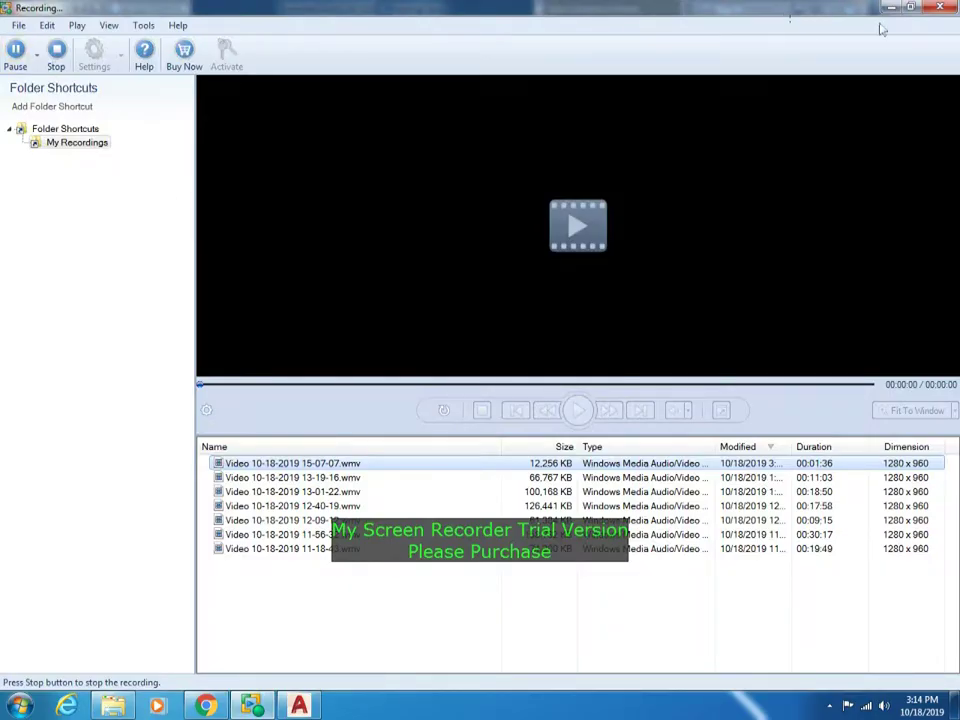
{"action": "left_click", "coordinate": [889, 10]}
{"action": "scroll", "coordinate": [469, 350], "scroll_direction": "up", "scroll_amount": 2}
{"action": "scroll", "coordinate": [469, 350], "scroll_direction": "up", "scroll_amount": 2}
- Select the middle rectangle outline and try stretching a corner, then cancel
{"action": "scroll", "coordinate": [469, 340], "scroll_direction": "up", "scroll_amount": 4}
{"action": "left_click", "coordinate": [527, 381]}
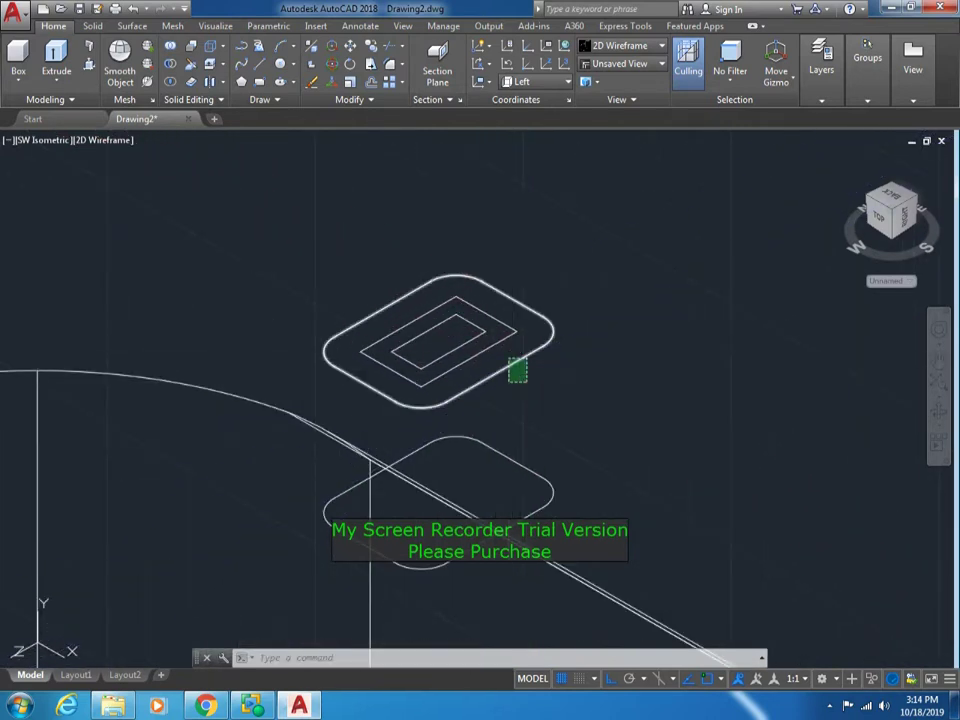
{"action": "key", "text": "Escape"}
{"action": "left_click", "coordinate": [494, 318]}
{"action": "scroll", "coordinate": [494, 318], "scroll_direction": "up", "scroll_amount": 4}
{"action": "left_click", "coordinate": [494, 330]}
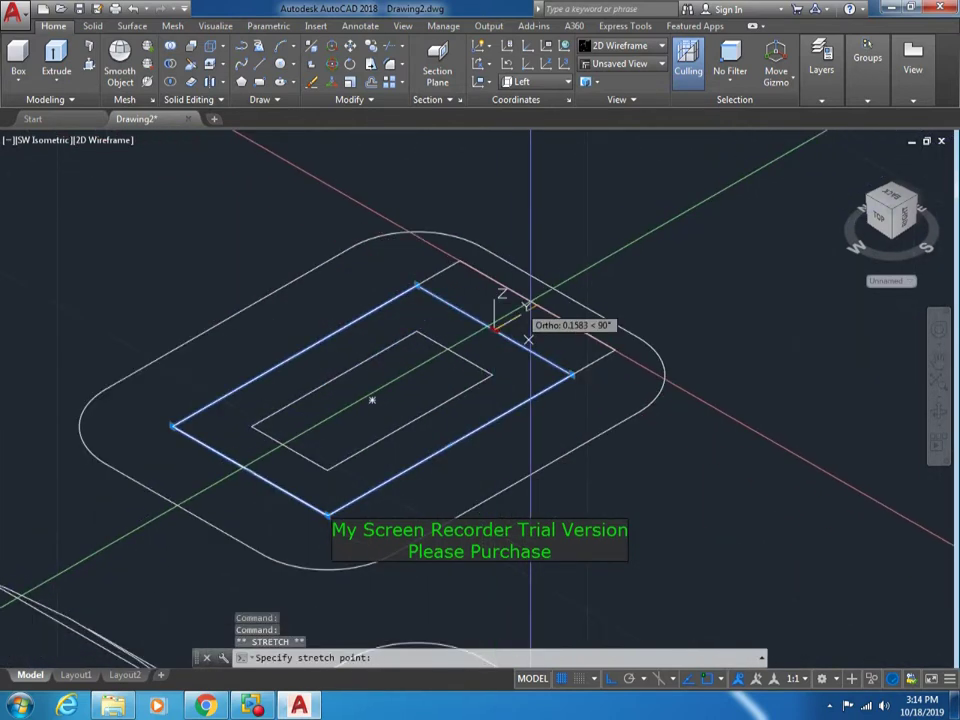
{"action": "key", "text": "Escape"}
{"action": "key", "text": "Escape"}
- Fillet the middle outline's corners, starting with the top corner
{"action": "type", "text": "f"}
{"action": "key", "text": "Return"}
{"action": "type", "text": "r"}
{"action": "key", "text": "Return"}
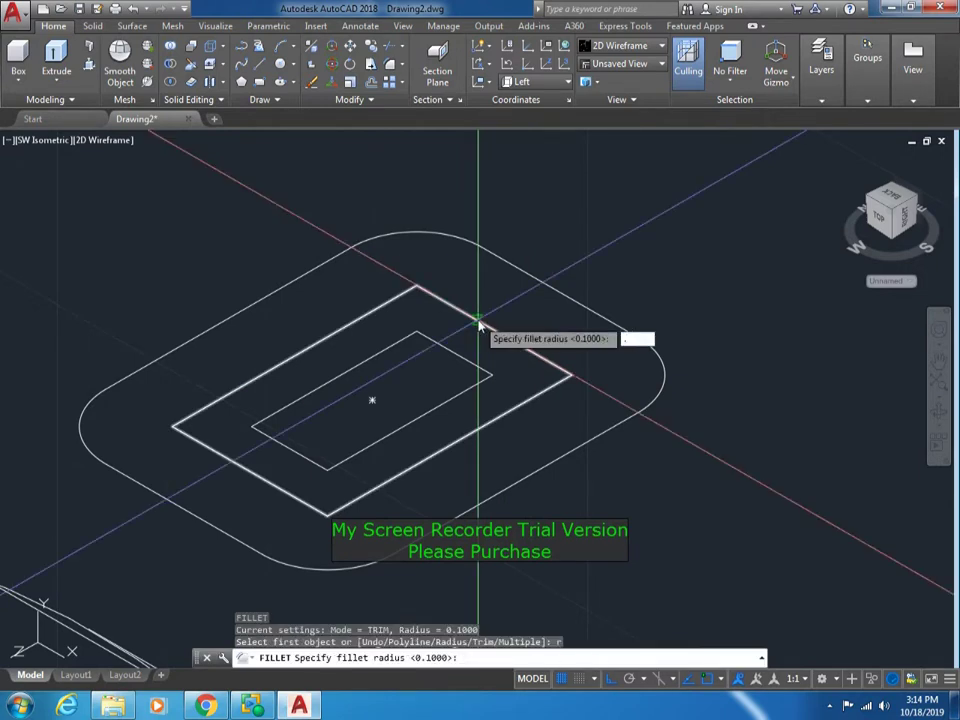
{"action": "key", "text": "Return"}
{"action": "left_click", "coordinate": [405, 342]}
{"action": "left_click", "coordinate": [440, 350]}
- Fillet the right and left corners of the middle outline
{"action": "key", "text": "Return"}
{"action": "left_click", "coordinate": [462, 362]}
{"action": "left_click", "coordinate": [253, 400]}
{"action": "left_click", "coordinate": [426, 300]}
{"action": "left_click", "coordinate": [426, 300]}
{"action": "left_click", "coordinate": [510, 335]}
{"action": "key", "text": "Return"}
{"action": "left_click", "coordinate": [510, 340]}
{"action": "left_click", "coordinate": [516, 400]}
{"action": "key", "text": "Return"}
{"action": "left_click", "coordinate": [191, 414]}
{"action": "left_click", "coordinate": [258, 472]}
- Erase the innermost offset outline
{"action": "key", "text": "Return"}
{"action": "left_click", "coordinate": [300, 492]}
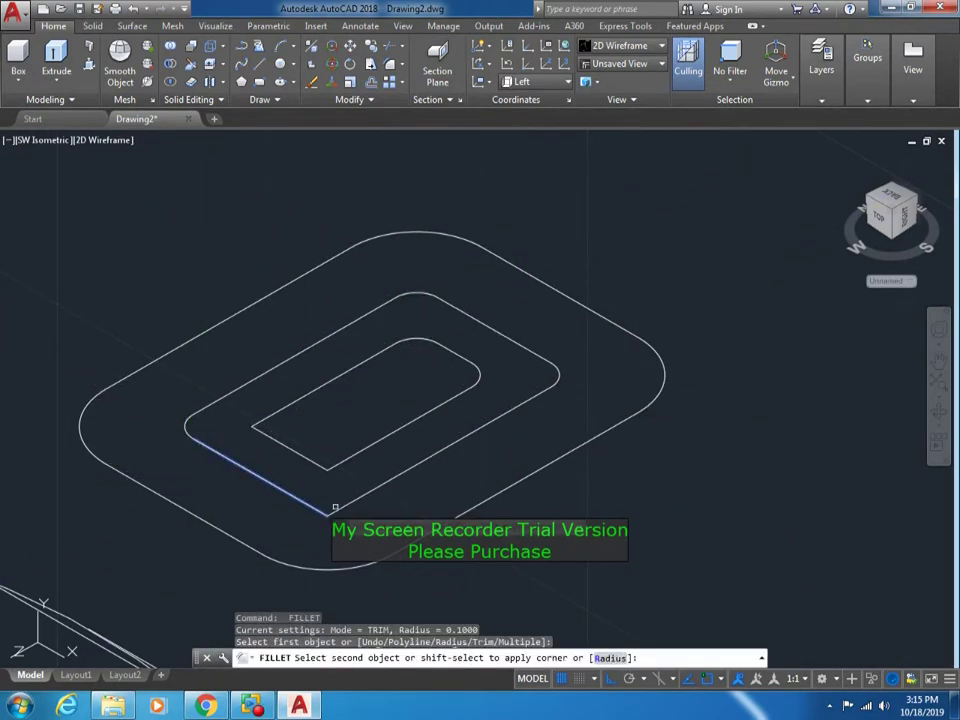
{"action": "key", "text": "Escape"}
{"action": "left_click", "coordinate": [406, 395]}
{"action": "left_click", "coordinate": [439, 340]}
{"action": "type", "text": "E"}
{"action": "key", "text": "Return"}
{"action": "scroll", "coordinate": [406, 330], "scroll_direction": "down", "scroll_amount": 5}
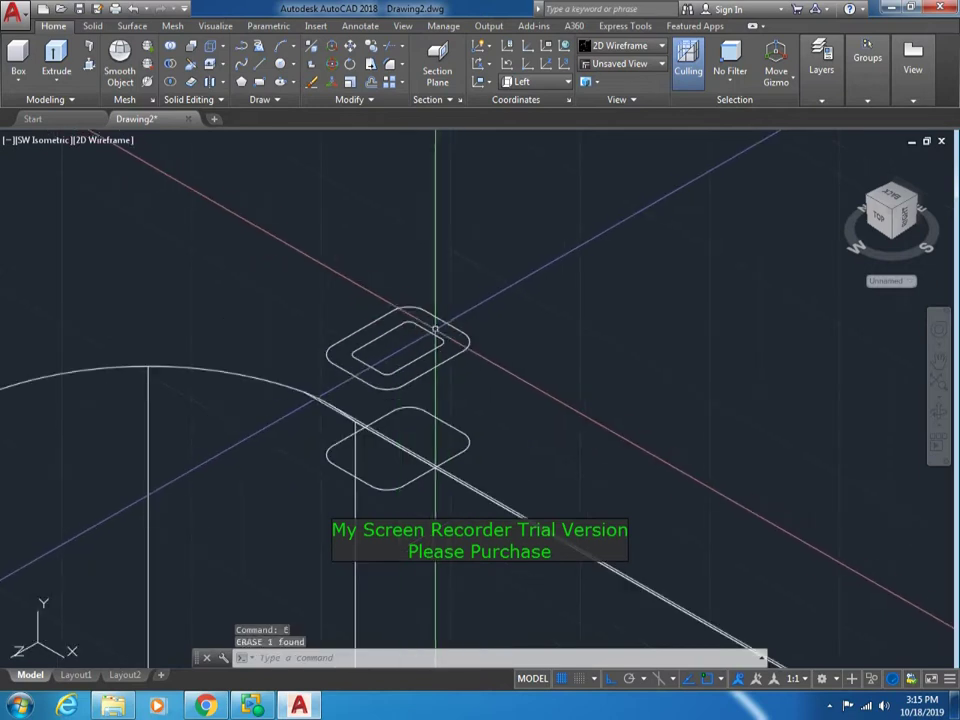
{"action": "scroll", "coordinate": [454, 298], "scroll_direction": "up", "scroll_amount": 3}
- Stretch a corner vertex of the remaining inner outline, then zoom out
{"action": "left_click", "coordinate": [422, 343]}
{"action": "left_click", "coordinate": [424, 347]}
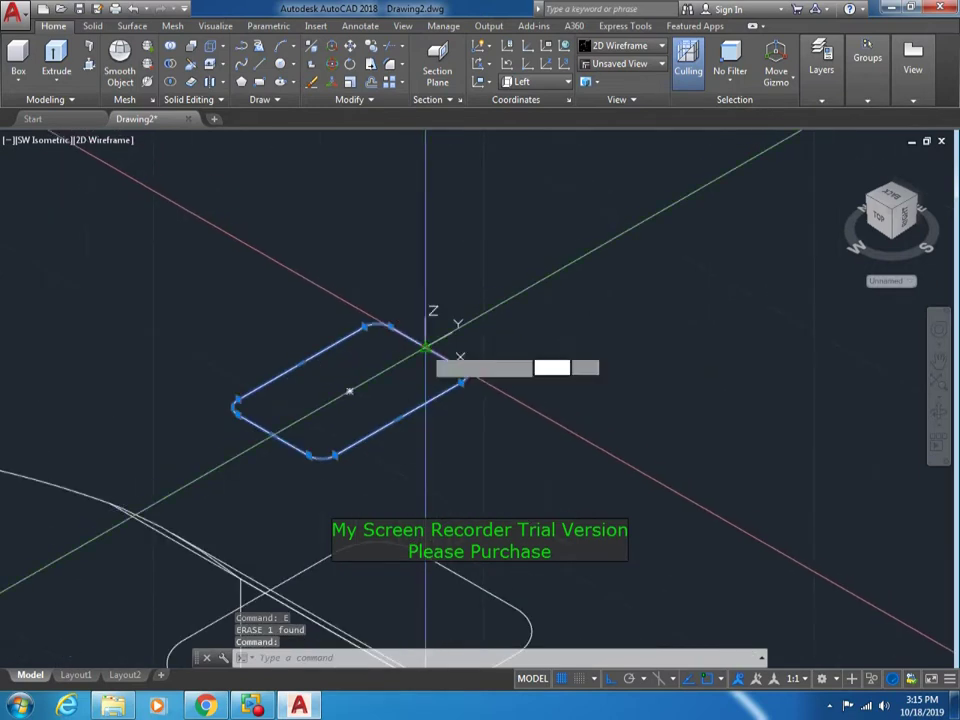
{"action": "left_click", "coordinate": [458, 355]}
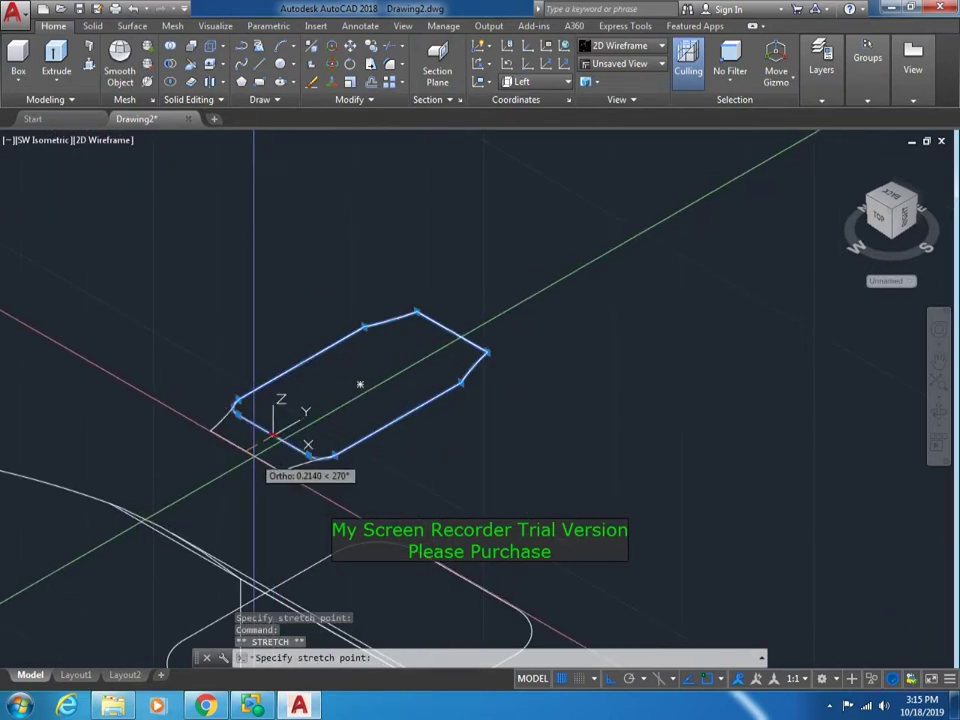
{"action": "key", "text": "Escape"}
{"action": "scroll", "coordinate": [457, 272], "scroll_direction": "down", "scroll_amount": 3}
{"action": "scroll", "coordinate": [428, 320], "scroll_direction": "down", "scroll_amount": 2}
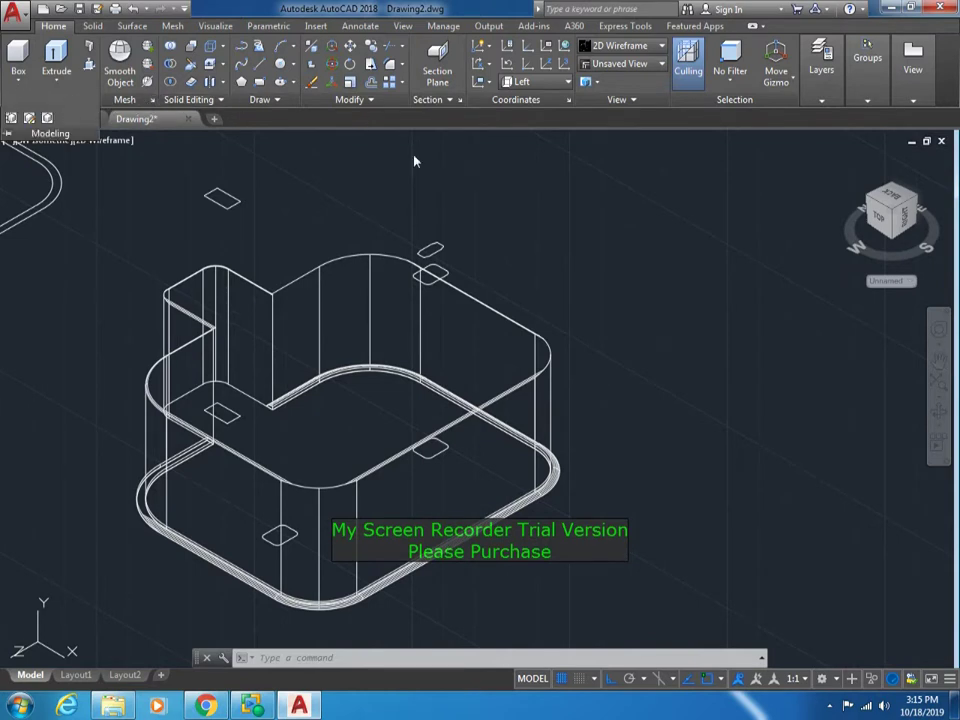
- Switch to the Solid tab and make a first LOFT attempt on two profiles
{"action": "left_click", "coordinate": [215, 26]}
{"action": "left_click", "coordinate": [92, 26]}
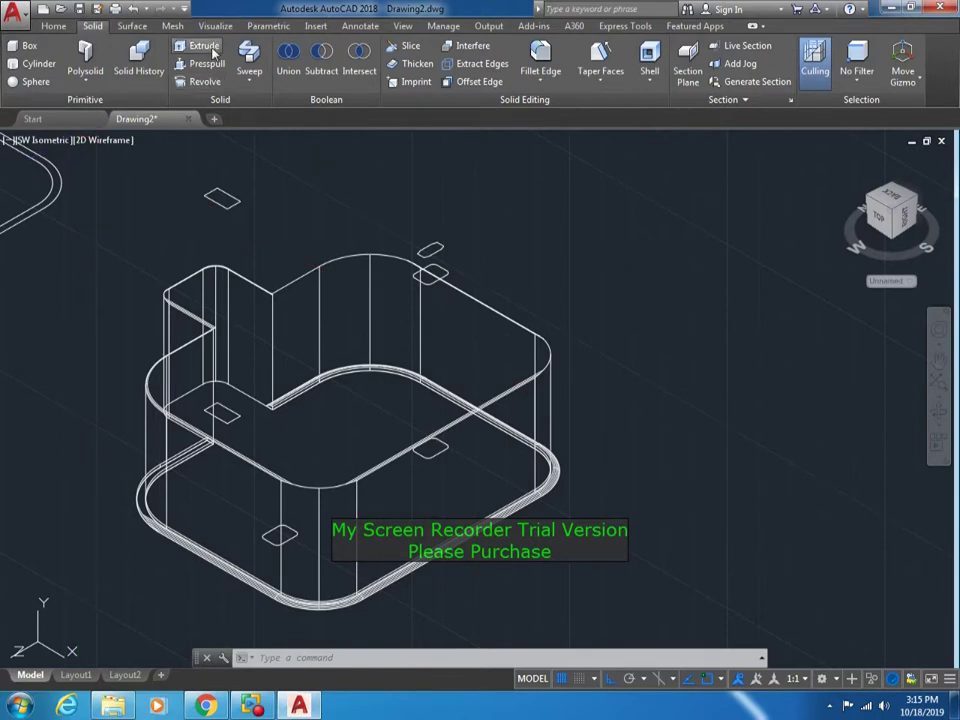
{"action": "key", "text": "Escape"}
{"action": "key", "text": "Escape"}
{"action": "type", "text": "LO"}
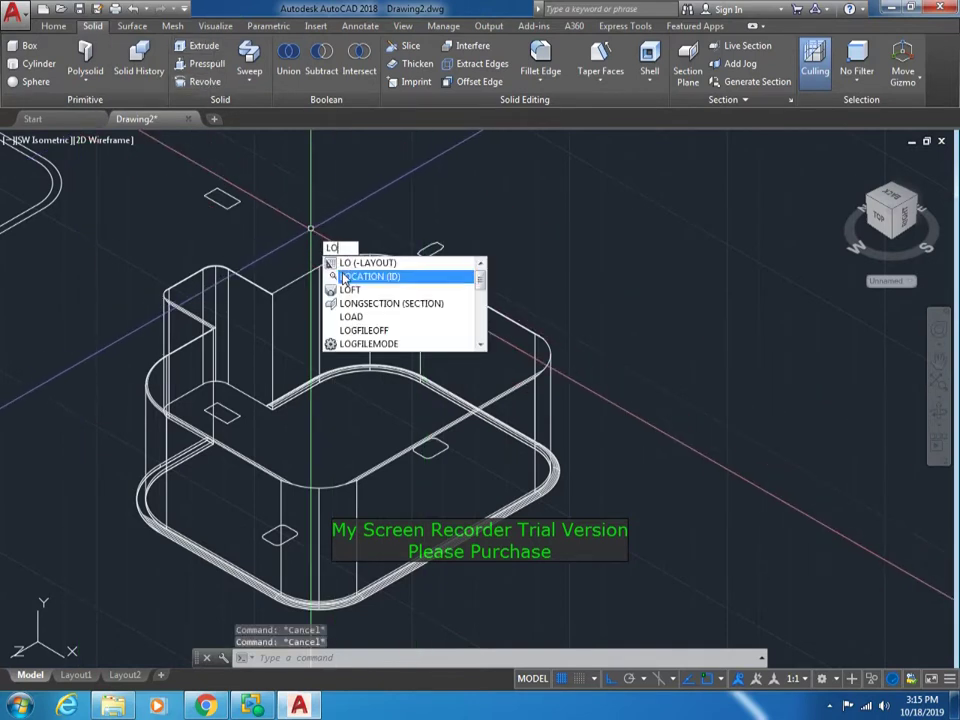
{"action": "left_click", "coordinate": [350, 289]}
{"action": "left_click", "coordinate": [430, 448]}
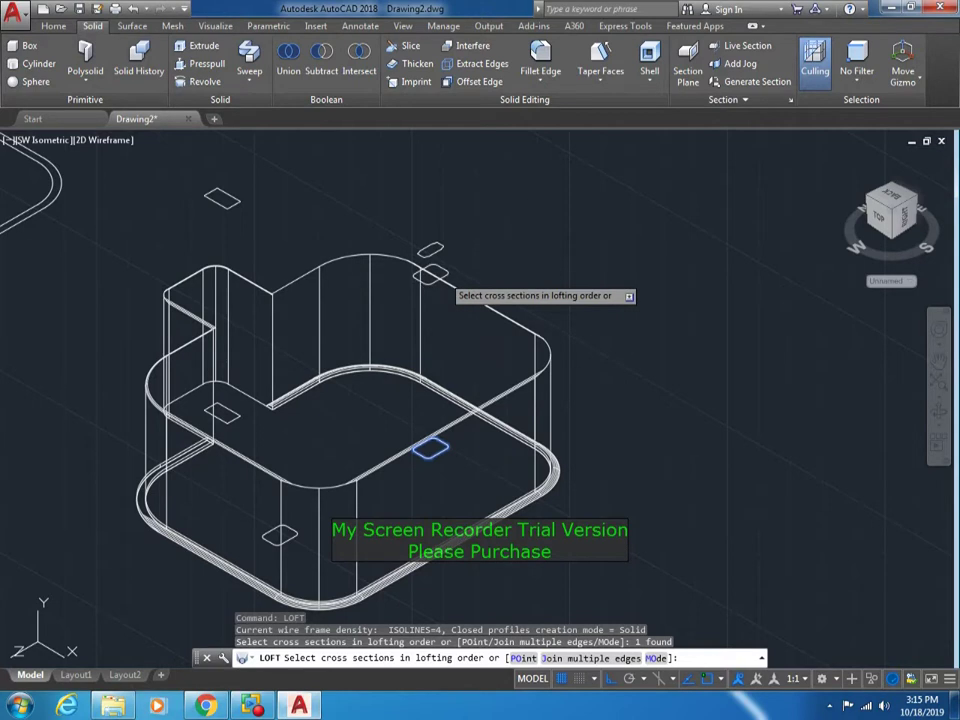
{"action": "left_click", "coordinate": [437, 274]}
{"action": "right_click", "coordinate": [458, 284]}
{"action": "left_click", "coordinate": [480, 293]}
- Undo the unwanted loft with U
{"action": "scroll", "coordinate": [443, 262], "scroll_direction": "up", "scroll_amount": 6}
{"action": "scroll", "coordinate": [443, 262], "scroll_direction": "down", "scroll_amount": 2}
{"action": "scroll", "coordinate": [443, 262], "scroll_direction": "down", "scroll_amount": 3}
{"action": "scroll", "coordinate": [441, 266], "scroll_direction": "down", "scroll_amount": 3}
{"action": "type", "text": "U"}
{"action": "key", "text": "Return"}
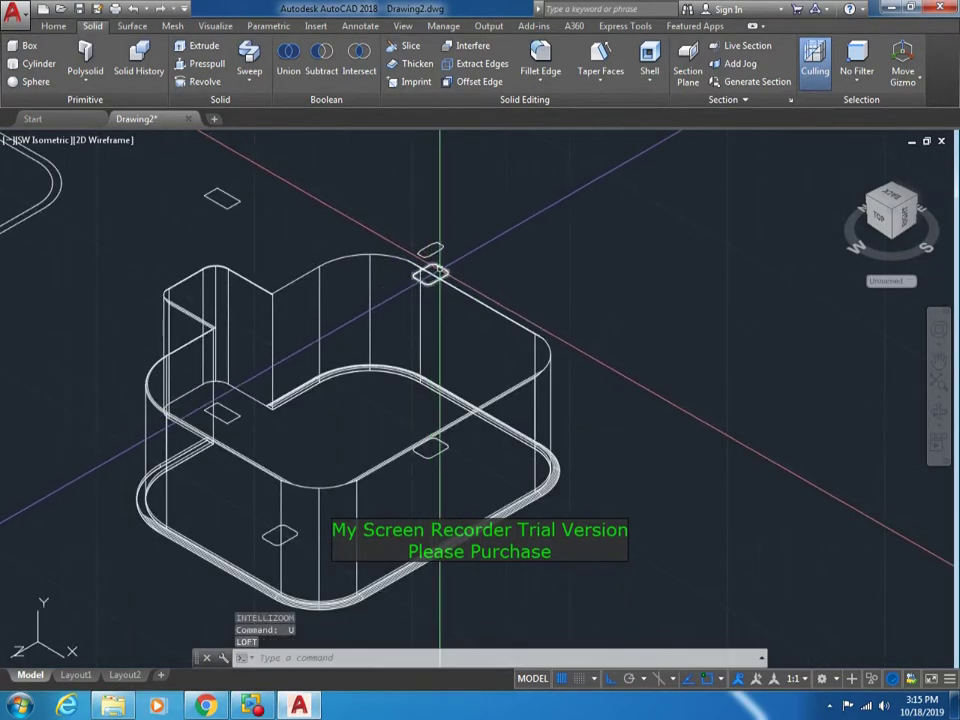
{"action": "scroll", "coordinate": [441, 268], "scroll_direction": "up", "scroll_amount": 3}
{"action": "scroll", "coordinate": [441, 268], "scroll_direction": "up", "scroll_amount": 2}
- Copy the rounded profile upward with COPY
{"action": "type", "text": "co"}
{"action": "key", "text": "Return"}
{"action": "left_click", "coordinate": [450, 227]}
{"action": "left_click", "coordinate": [463, 232]}
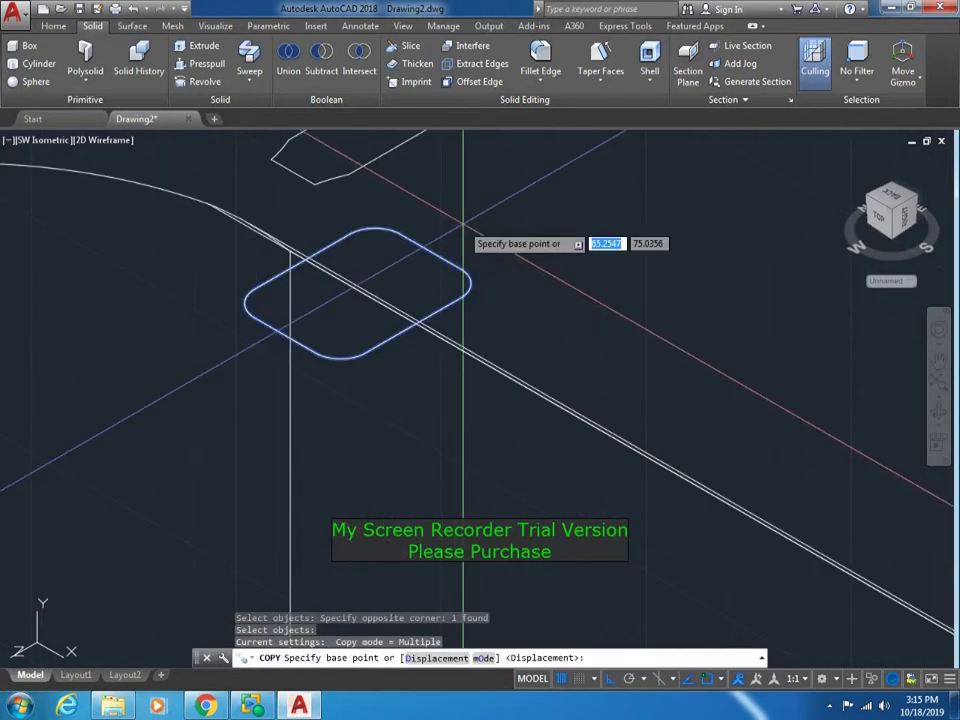
{"action": "double_click", "coordinate": [463, 232]}
{"action": "key", "text": "Escape"}
{"action": "scroll", "coordinate": [450, 240], "scroll_direction": "down", "scroll_amount": 3}
{"action": "scroll", "coordinate": [415, 250], "scroll_direction": "down", "scroll_amount": 3}
- Loft the lower and upper rounded profiles together
{"action": "type", "text": "LOFT"}
{"action": "key", "text": "Return"}
{"action": "left_click", "coordinate": [403, 489]}
{"action": "scroll", "coordinate": [410, 232], "scroll_direction": "up", "scroll_amount": 4}
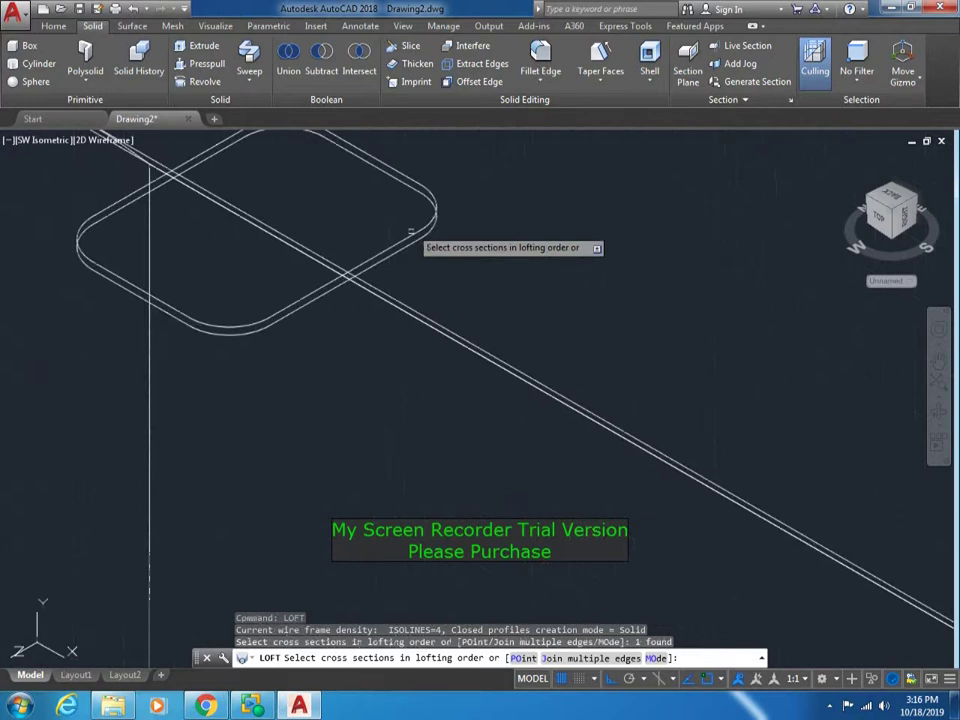
{"action": "scroll", "coordinate": [411, 231], "scroll_direction": "up", "scroll_amount": 1}
{"action": "left_click", "coordinate": [428, 246]}
{"action": "key", "text": "Return"}
{"action": "key", "text": "Return"}
{"action": "scroll", "coordinate": [430, 280], "scroll_direction": "down", "scroll_amount": 2}
{"action": "key", "text": "Return"}
- Loft the two stacked profiles again using Cross sections only to form the prong tip
{"action": "left_click", "coordinate": [420, 283]}
{"action": "left_click", "coordinate": [369, 146]}
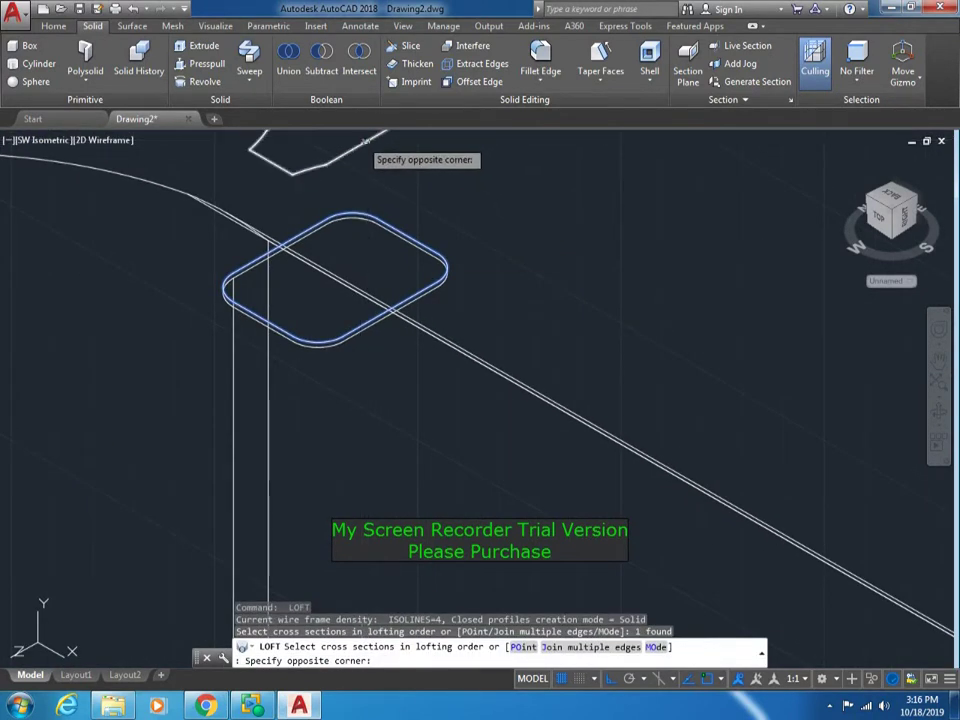
{"action": "left_click", "coordinate": [364, 162]}
{"action": "right_click", "coordinate": [364, 162]}
{"action": "left_click", "coordinate": [392, 165]}
{"action": "key", "text": "Return"}
{"action": "scroll", "coordinate": [378, 290], "scroll_direction": "down", "scroll_amount": 5}
{"action": "middle_click_drag", "start_coordinate": [380, 300], "coordinate": [351, 271]}
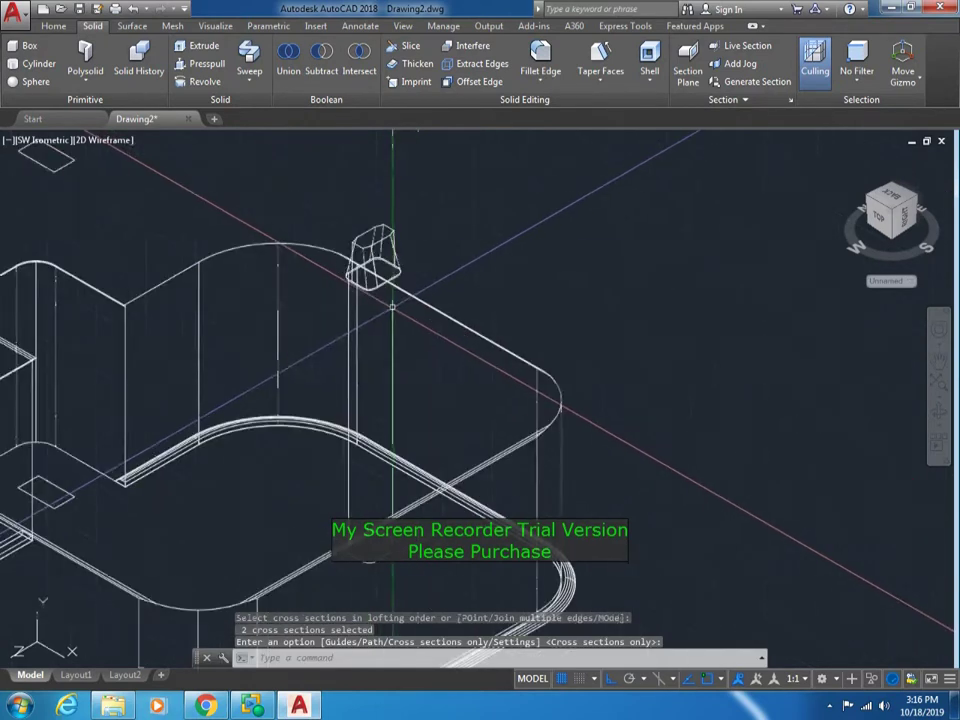
- Preview the prong in Realistic style, return to wireframe and turn the grid off
{"action": "left_click", "coordinate": [101, 140]}
{"action": "left_click", "coordinate": [152, 228]}
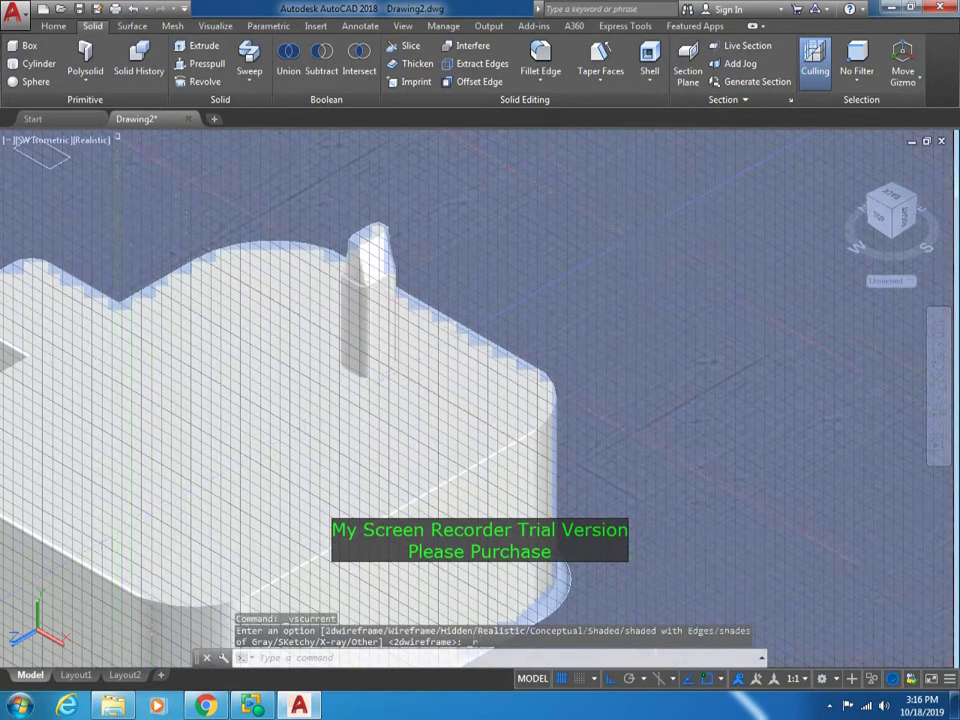
{"action": "left_click", "coordinate": [97, 140]}
{"action": "left_click", "coordinate": [140, 158]}
{"action": "left_click", "coordinate": [50, 140]}
{"action": "key", "text": "Escape"}
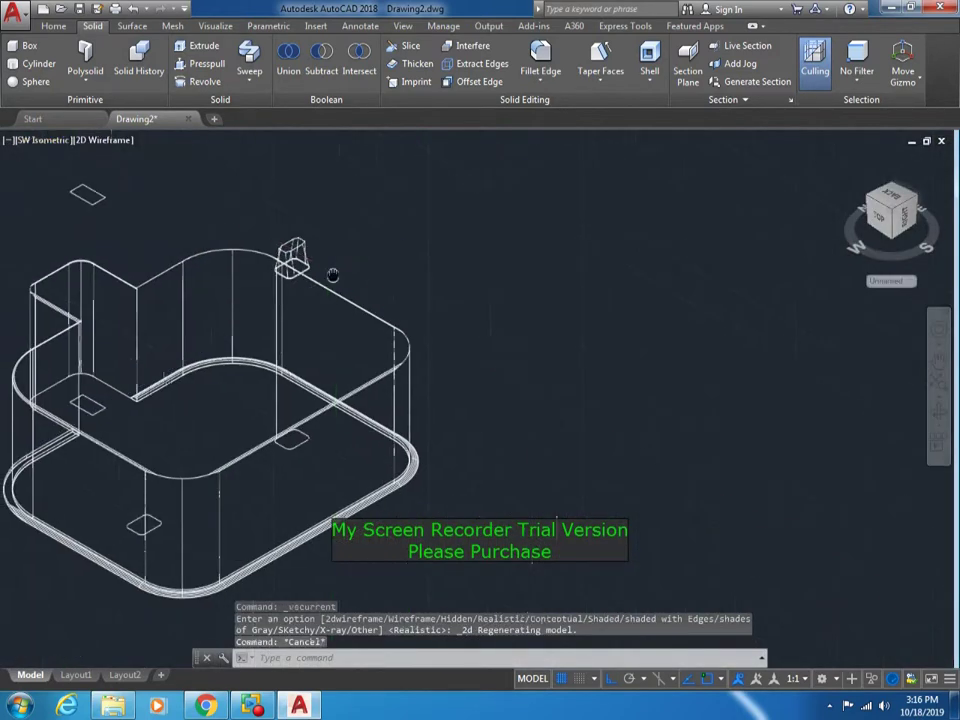
{"action": "key", "text": "F7"}
{"action": "key", "text": "Escape"}
- Set the Realistic visual style and view the model from the Left
{"action": "left_click", "coordinate": [100, 140]}
{"action": "left_click", "coordinate": [137, 227]}
{"action": "left_click", "coordinate": [45, 140]}
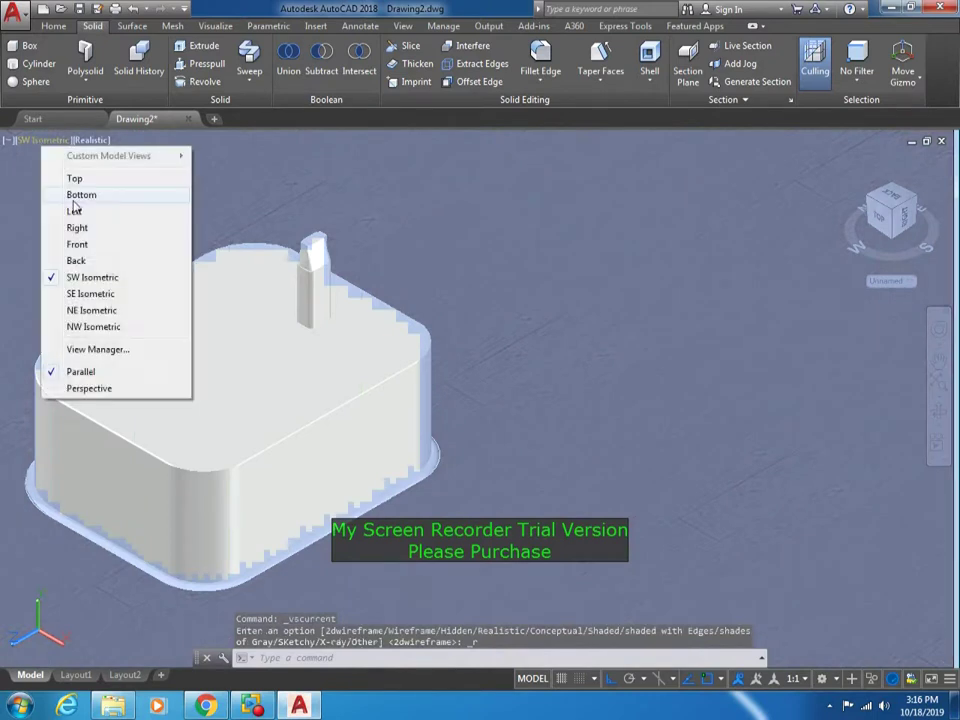
{"action": "left_click", "coordinate": [74, 211]}
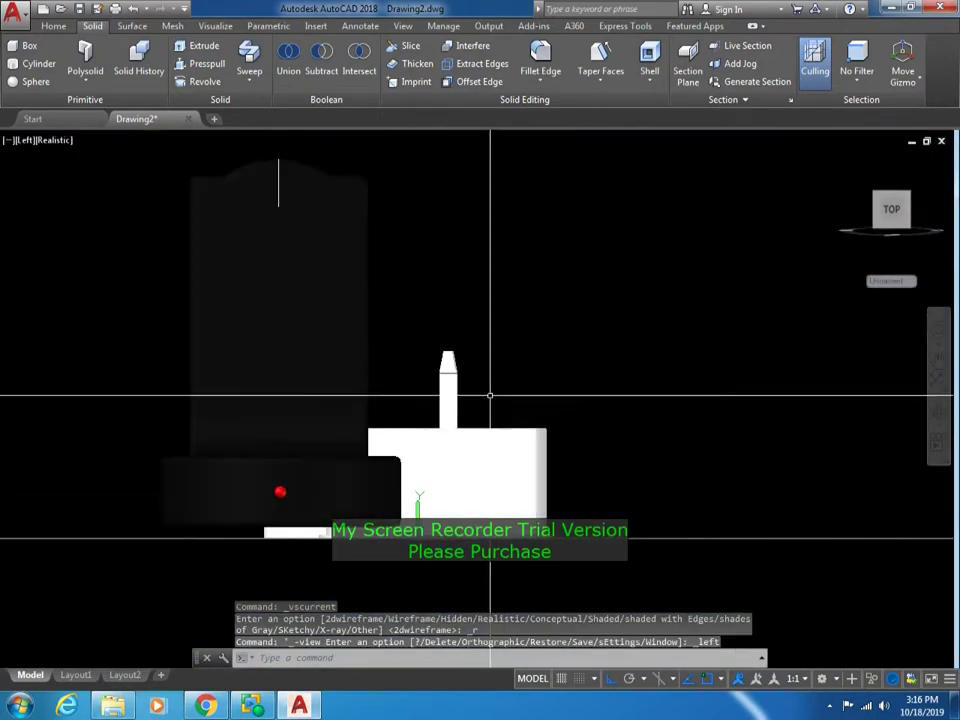
- Start moving the prong tip, then cancel the move
{"action": "type", "text": "m"}
{"action": "key", "text": "Return"}
{"action": "left_click_drag", "start_coordinate": [490, 343], "coordinate": [467, 306]}
{"action": "key", "text": "Return"}
{"action": "left_click", "coordinate": [480, 287]}
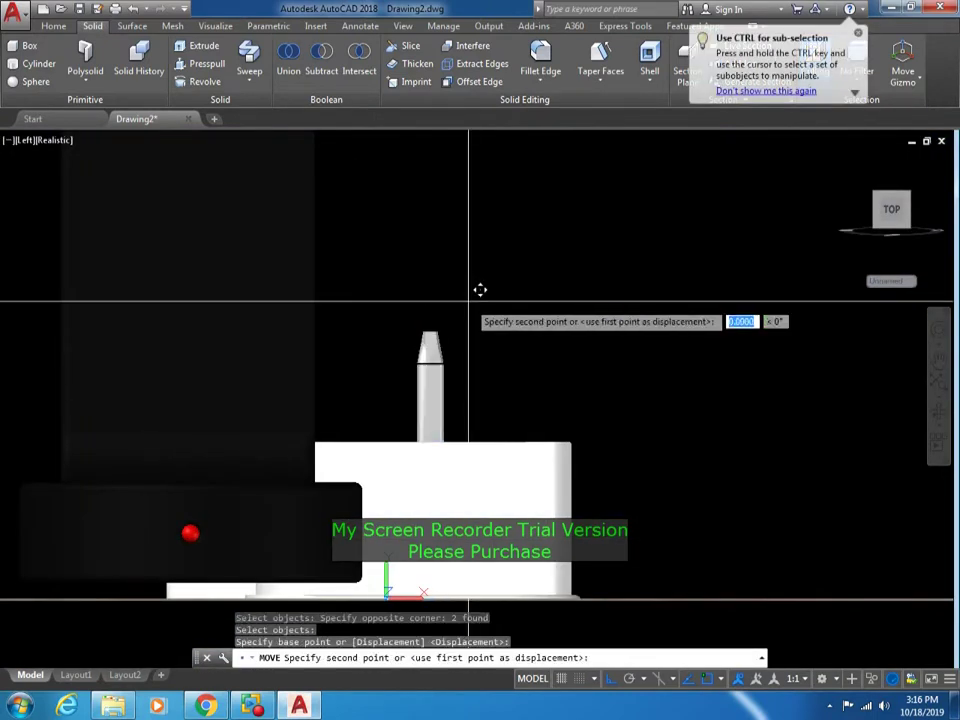
{"action": "scroll", "coordinate": [444, 357], "scroll_direction": "up", "scroll_amount": 6}
{"action": "left_click", "coordinate": [424, 343]}
{"action": "scroll", "coordinate": [424, 343], "scroll_direction": "up", "scroll_amount": 3}
{"action": "key", "text": "Return"}
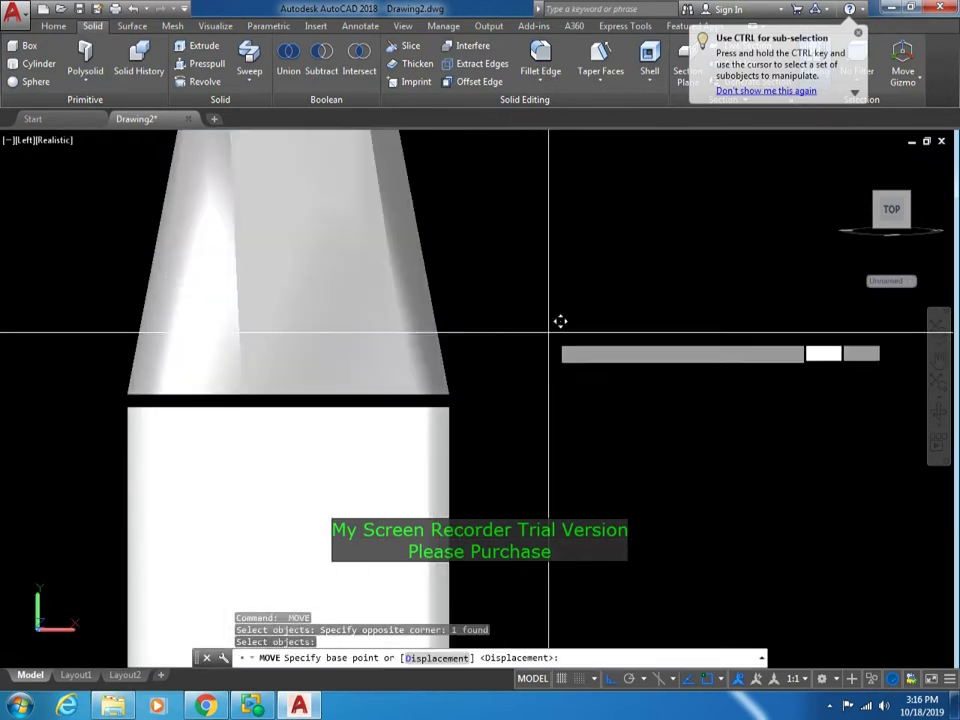
{"action": "left_click", "coordinate": [559, 332]}
{"action": "key", "text": "Escape"}
- Return the view to SW Isometric
{"action": "scroll", "coordinate": [560, 340], "scroll_direction": "down", "scroll_amount": 5}
{"action": "scroll", "coordinate": [560, 300], "scroll_direction": "down", "scroll_amount": 2}
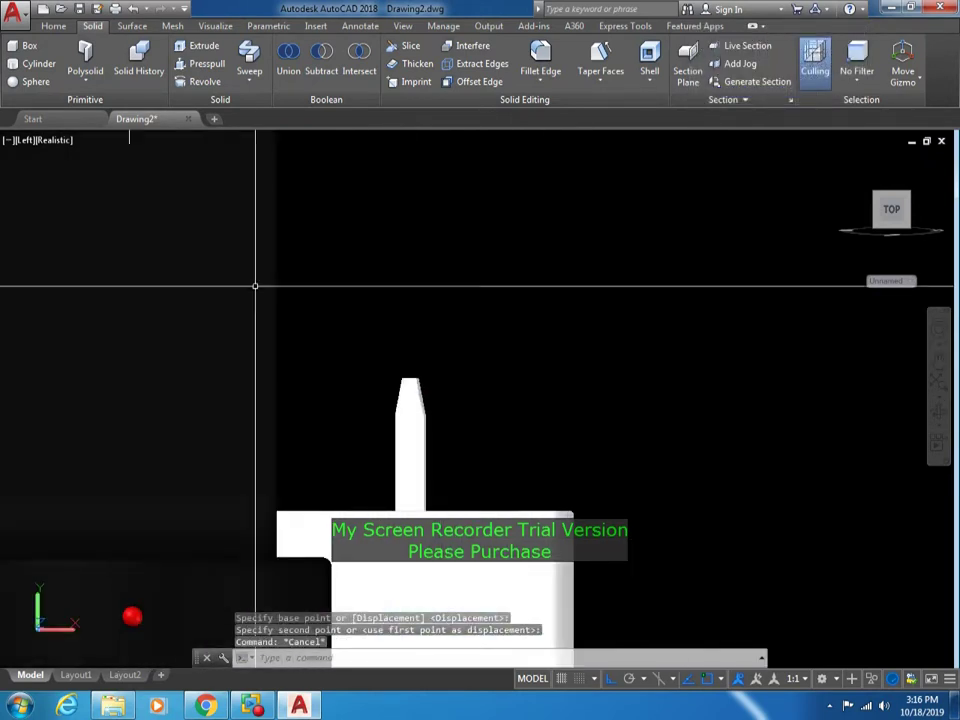
{"action": "left_click", "coordinate": [30, 140]}
{"action": "left_click", "coordinate": [65, 277]}
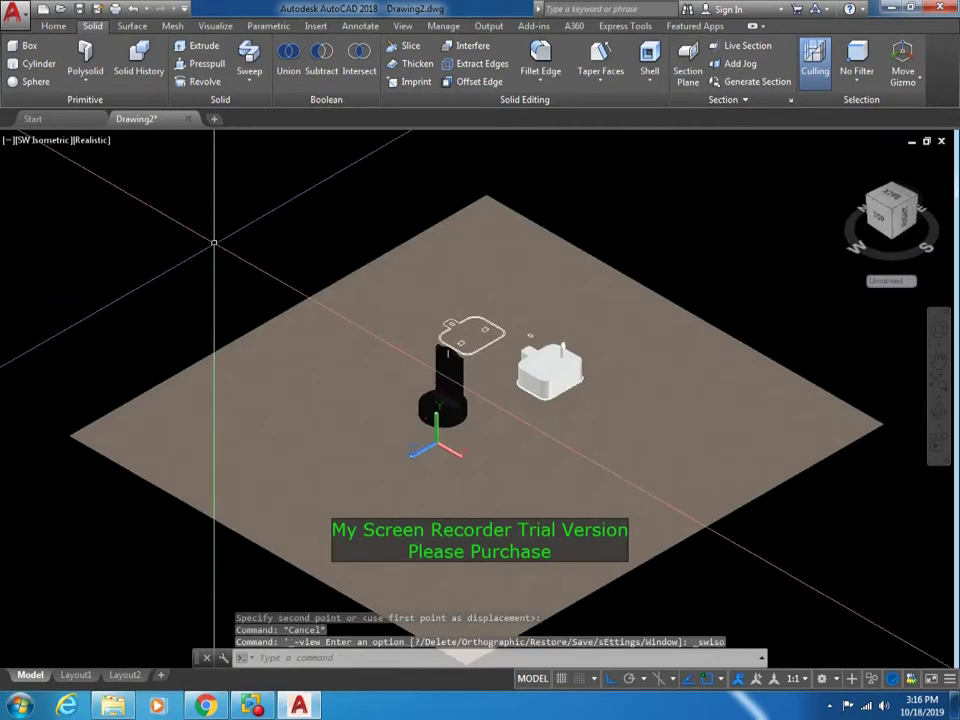
{"action": "scroll", "coordinate": [480, 340], "scroll_direction": "up", "scroll_amount": 4}
{"action": "scroll", "coordinate": [660, 345], "scroll_direction": "up", "scroll_amount": 3}
- Switch to 2D Wireframe and begin a mirror of the prong tip, then cancel it
{"action": "left_click", "coordinate": [93, 140]}
{"action": "left_click", "coordinate": [155, 178]}
{"action": "type", "text": "me"}
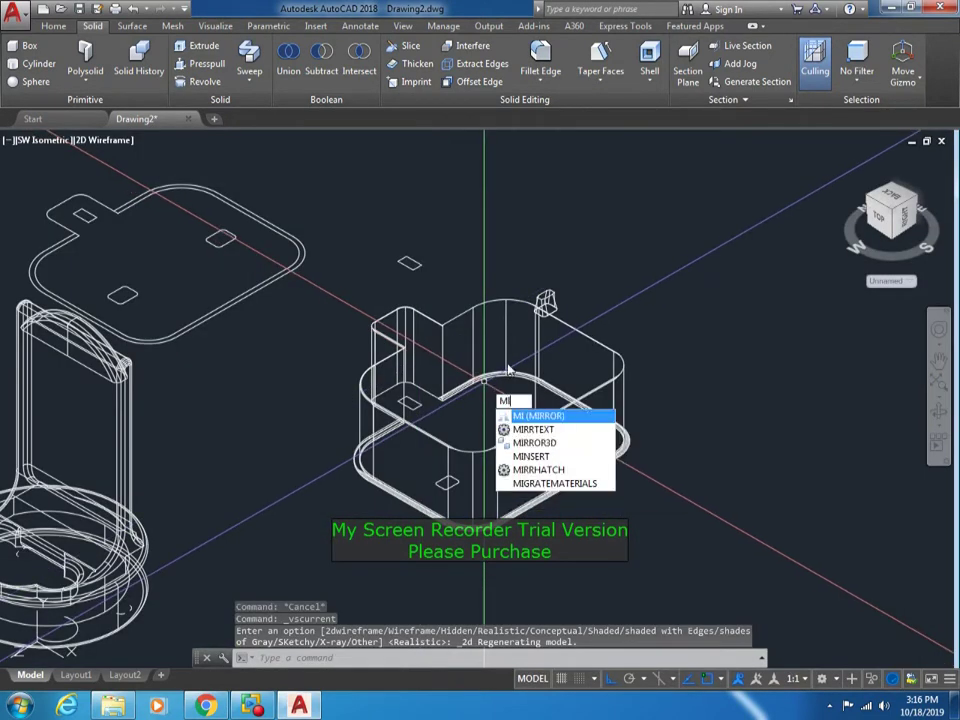
{"action": "key", "text": "Escape"}
{"action": "key", "text": "Escape"}
{"action": "key", "text": "Return"}
{"action": "scroll", "coordinate": [541, 344], "scroll_direction": "up", "scroll_amount": 5}
{"action": "left_click", "coordinate": [531, 240]}
{"action": "left_click", "coordinate": [534, 266]}
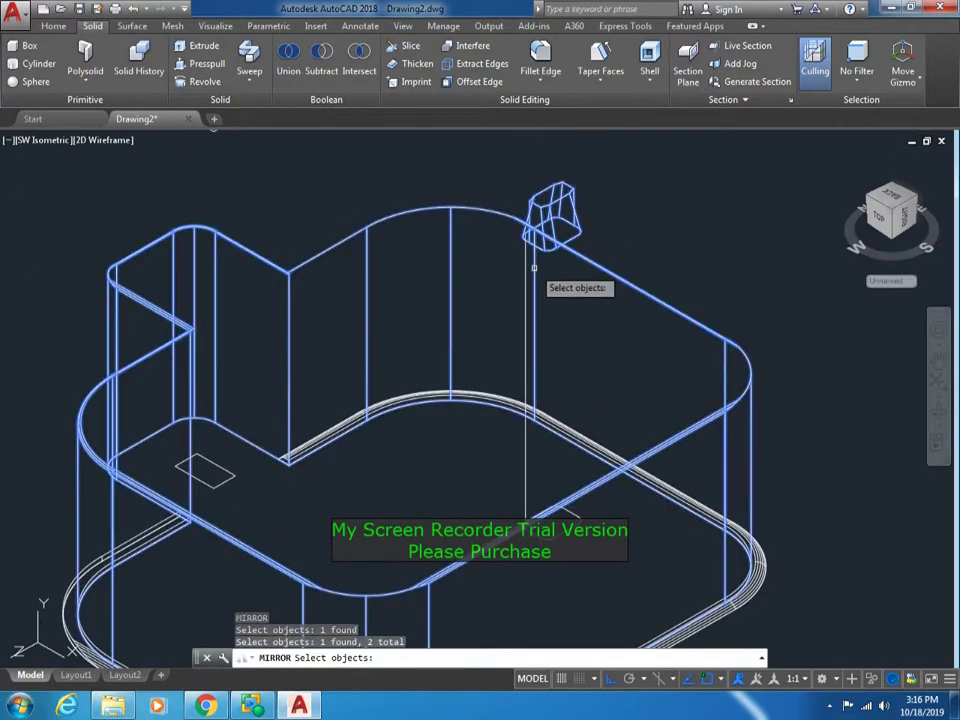
{"action": "key", "text": "Escape"}
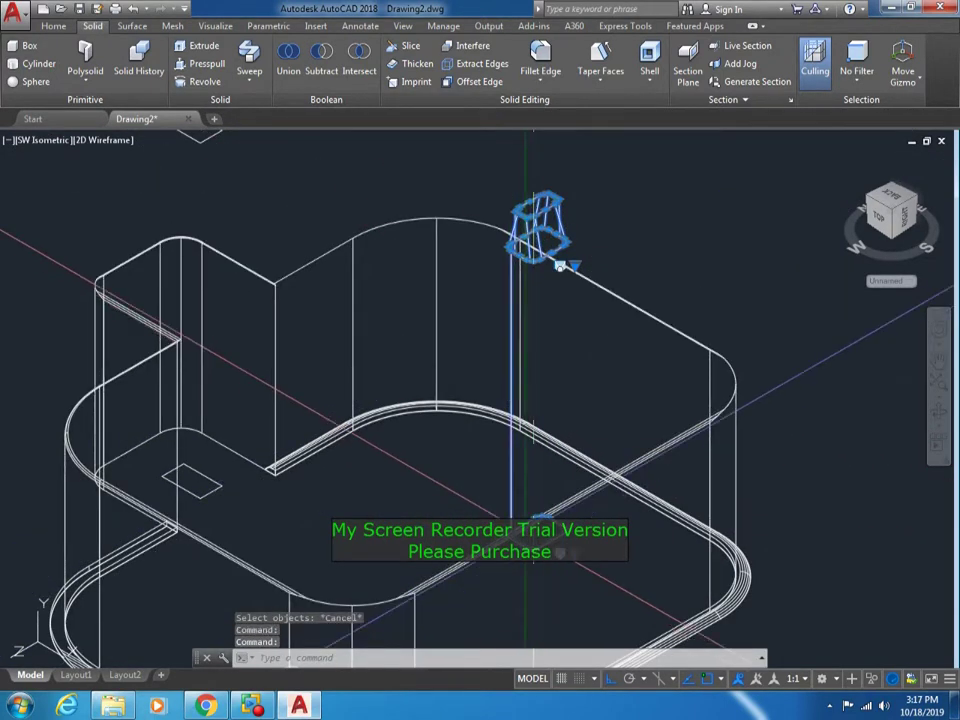
{"action": "scroll", "coordinate": [500, 360], "scroll_direction": "down", "scroll_amount": 5}
- Cancel a started MOVE and window-select the prong tip
{"action": "type", "text": "m"}
{"action": "key", "text": "Return"}
{"action": "key", "text": "Escape"}
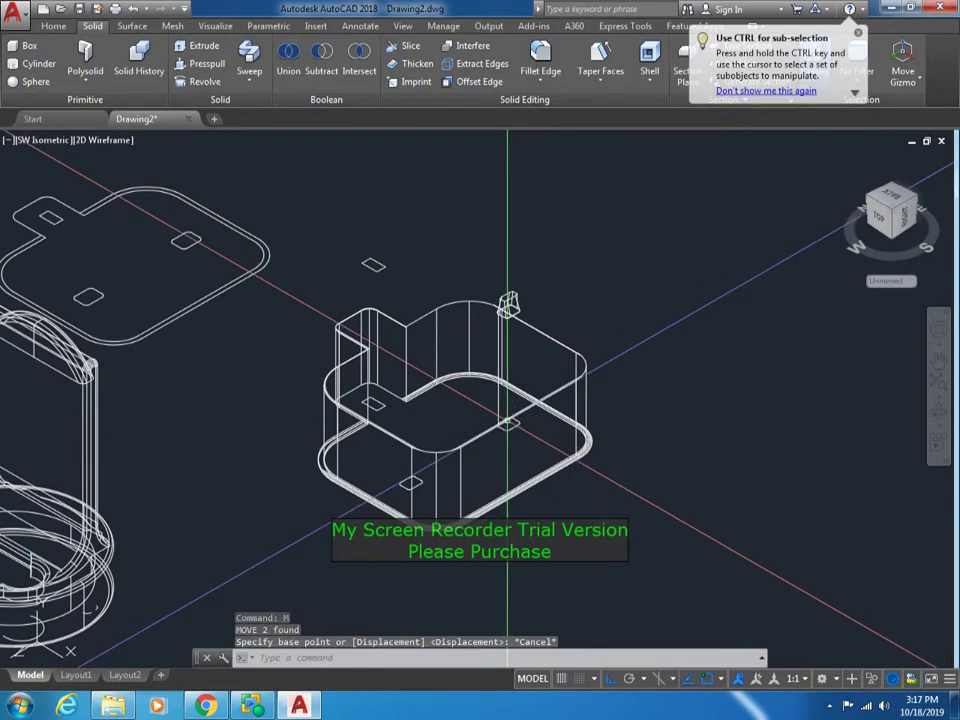
{"action": "scroll", "coordinate": [512, 300], "scroll_direction": "up", "scroll_amount": 2}
{"action": "left_click", "coordinate": [520, 286]}
{"action": "left_click", "coordinate": [512, 310]}
- Mirror the prong tip across the plug body's midpoint line, keeping the original
{"action": "type", "text": "mi"}
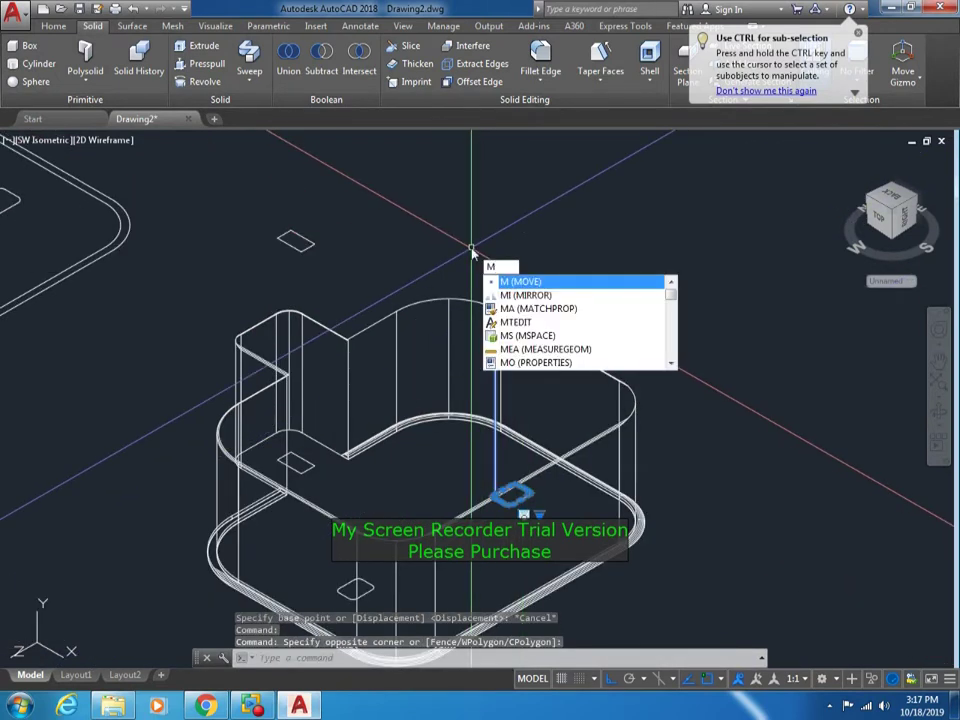
{"action": "key", "text": "Return"}
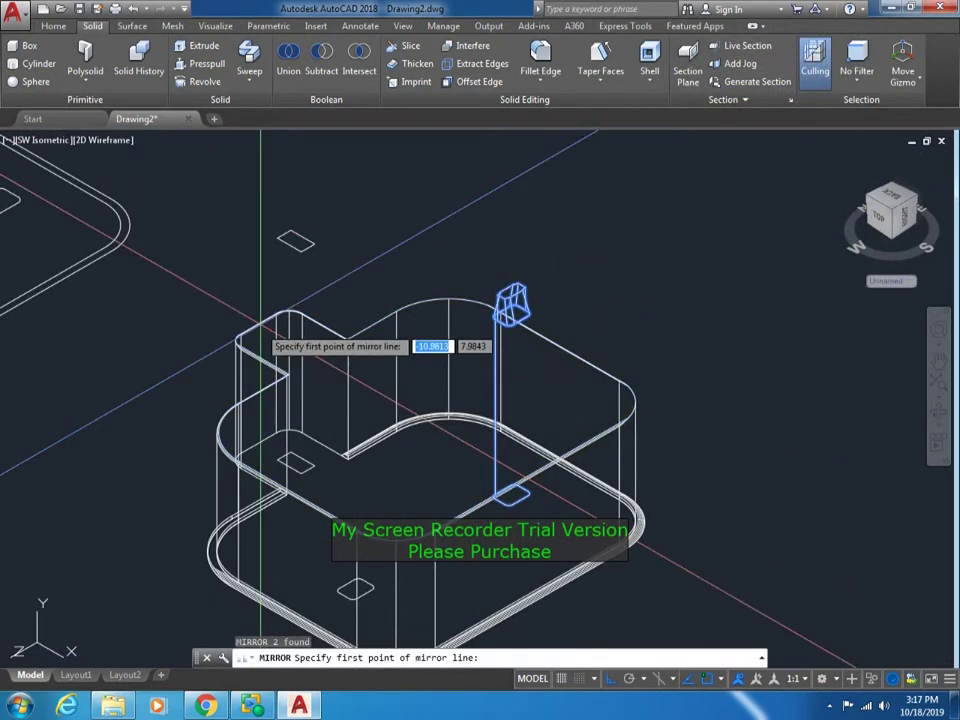
{"action": "type", "text": "mid"}
{"action": "key", "text": "Return"}
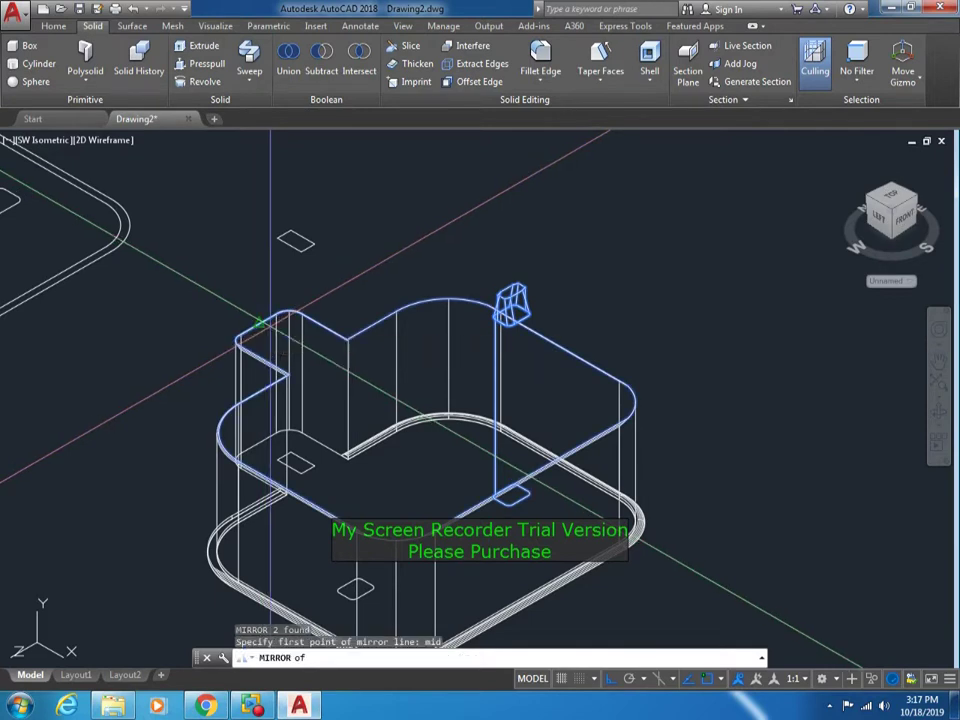
{"action": "left_click", "coordinate": [257, 321]}
{"action": "middle_click_drag", "start_coordinate": [637, 575], "coordinate": [557, 440]}
{"action": "left_click", "coordinate": [557, 440]}
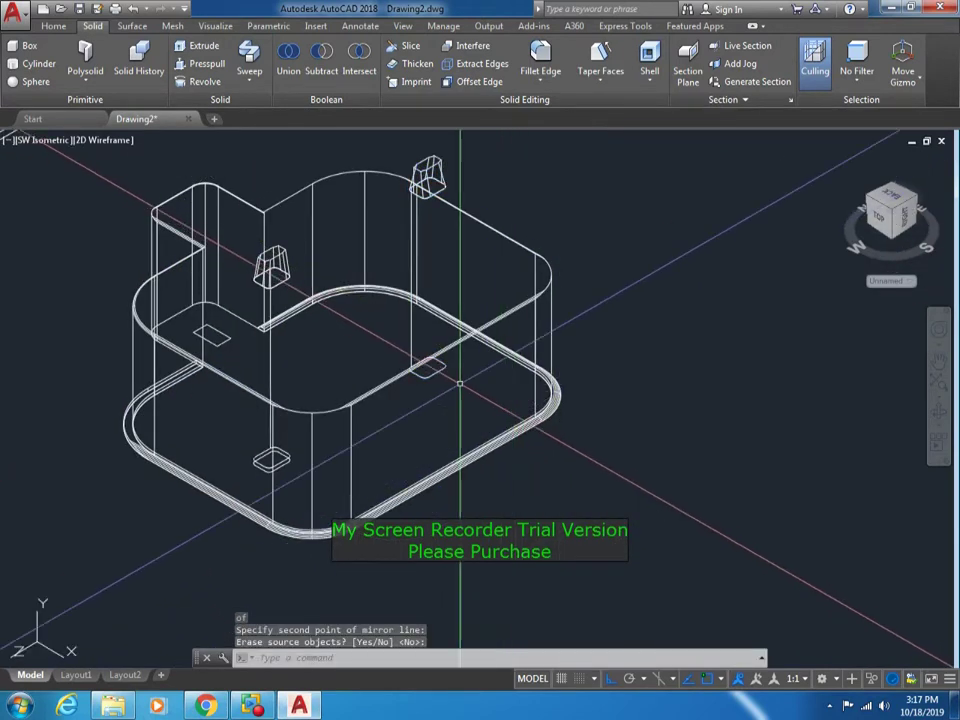
{"action": "scroll", "coordinate": [320, 405], "scroll_direction": "up", "scroll_amount": 5}
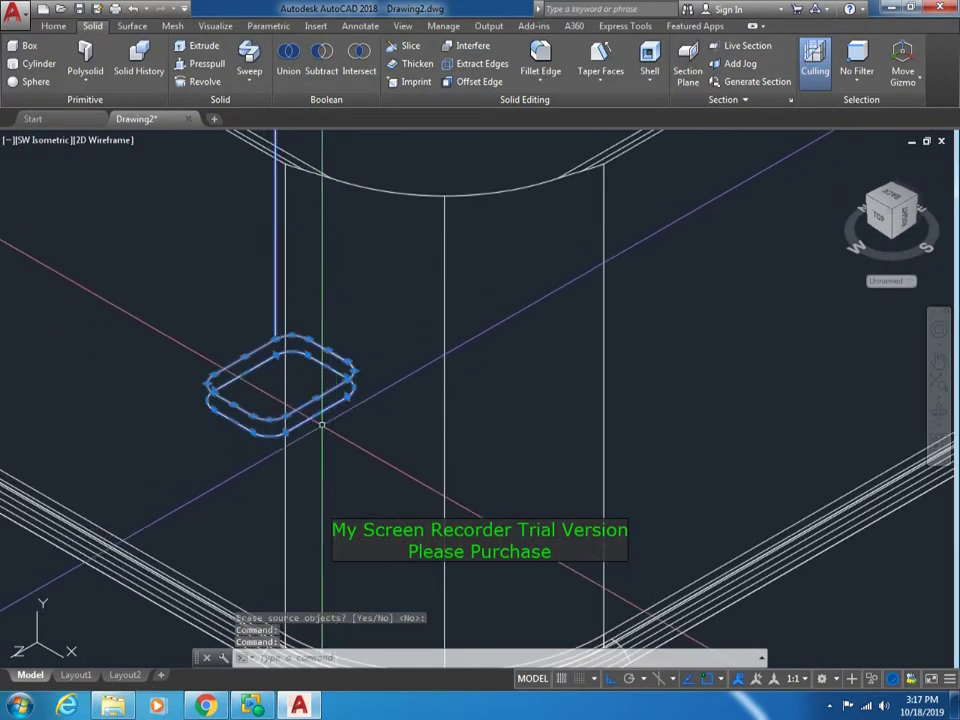
{"action": "key", "text": "Return"}
{"action": "key", "text": "Escape"}
{"action": "scroll", "coordinate": [320, 420], "scroll_direction": "down", "scroll_amount": 5}
{"action": "key", "text": "Escape"}
{"action": "scroll", "coordinate": [331, 452], "scroll_direction": "up", "scroll_amount": 2}
- Start extruding the small rectangle with EXT, then cancel
{"action": "scroll", "coordinate": [331, 452], "scroll_direction": "down", "scroll_amount": 3}
{"action": "scroll", "coordinate": [331, 452], "scroll_direction": "down", "scroll_amount": 2}
{"action": "mouse_move", "coordinate": [331, 452]}
{"action": "middle_mouse_down"}
{"action": "mouse_move", "coordinate": [381, 377]}
{"action": "mouse_move", "coordinate": [393, 389]}
{"action": "middle_mouse_up"}
{"action": "type", "text": "ext"}
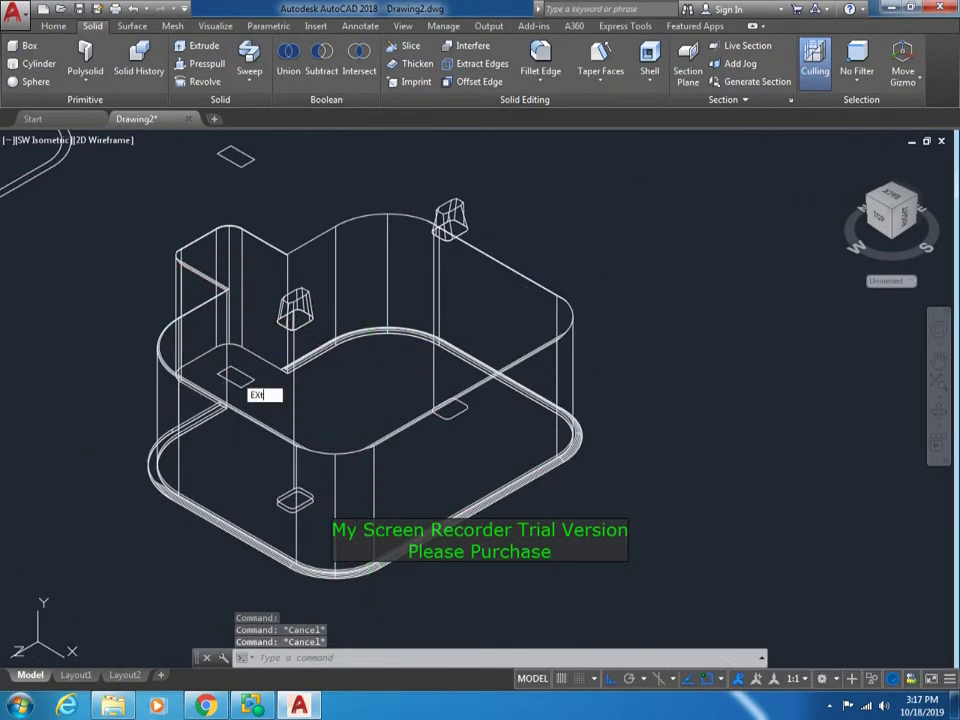
{"action": "key", "text": "Return"}
{"action": "left_click", "coordinate": [232, 377]}
{"action": "right_click", "coordinate": [250, 383]}
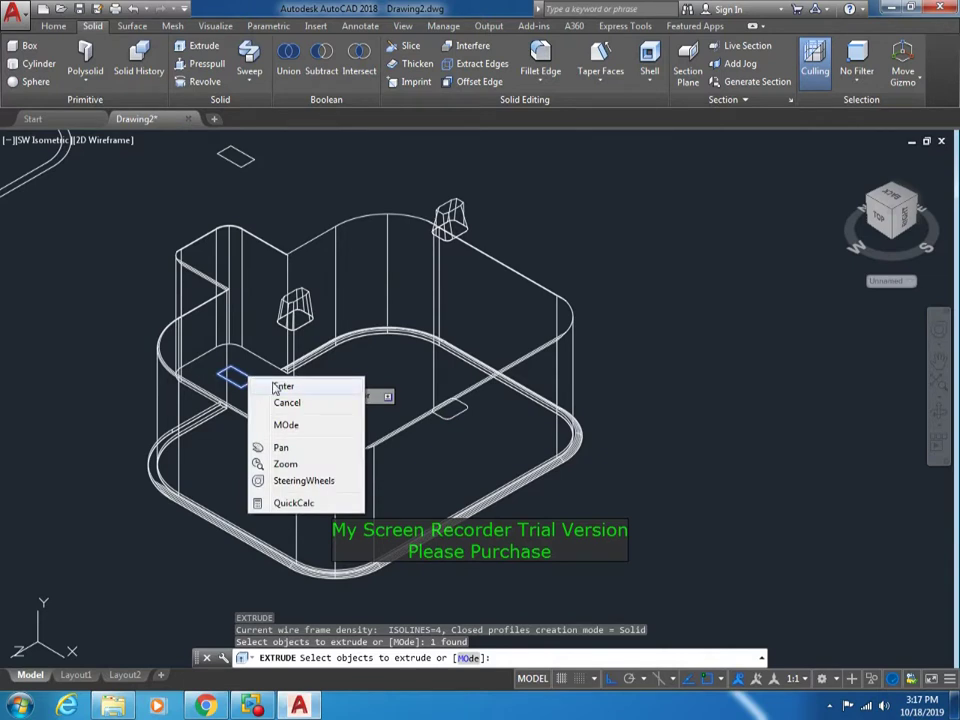
{"action": "left_click", "coordinate": [278, 391]}
{"action": "key", "text": "Escape"}
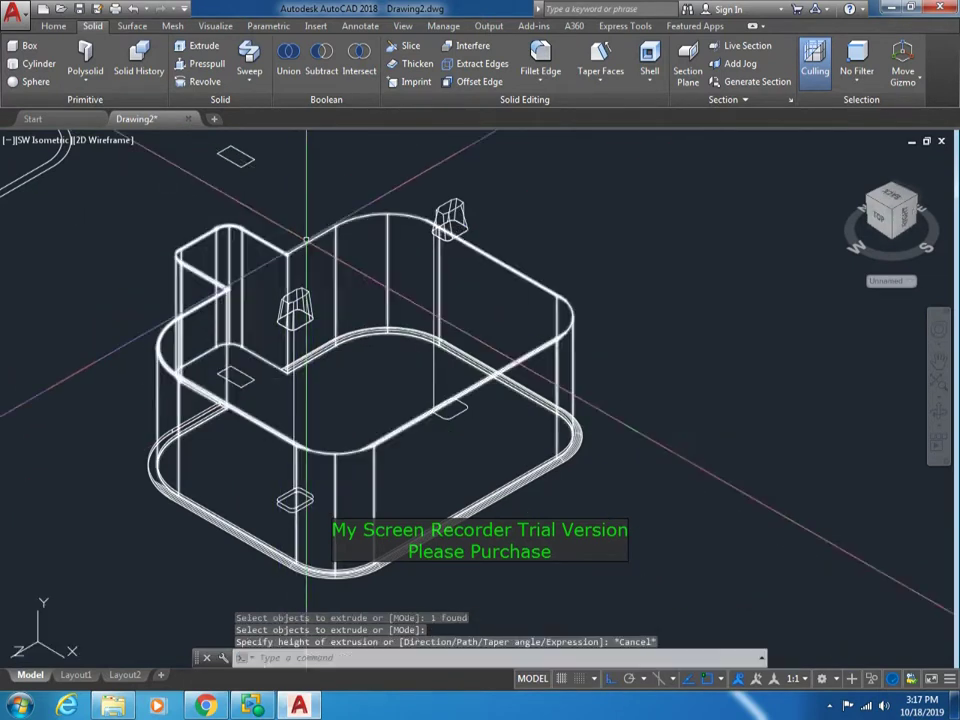
- Extrude the small rectangle upward into a tall pin and switch to Left view
{"action": "key", "text": "Return"}
{"action": "left_click", "coordinate": [238, 413]}
{"action": "right_click", "coordinate": [276, 281]}
{"action": "left_click_drag", "start_coordinate": [282, 265], "coordinate": [286, 192]}
{"action": "right_click", "coordinate": [259, 257]}
{"action": "left_click", "coordinate": [272, 270]}
{"action": "middle_click_drag", "start_coordinate": [296, 180], "coordinate": [296, 278]}
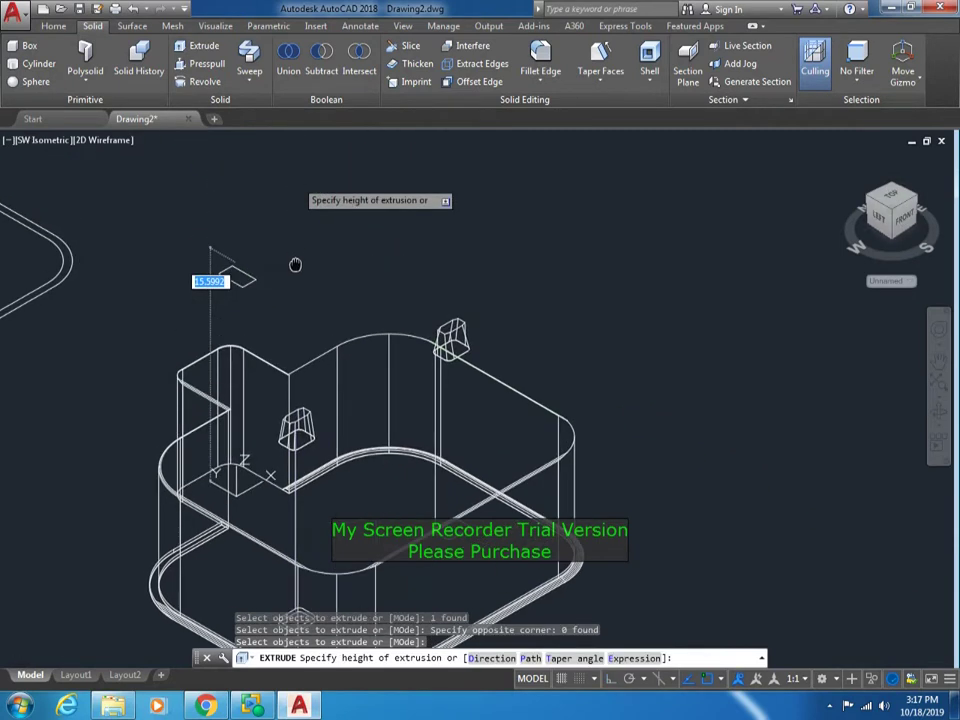
{"action": "key", "text": "Escape"}
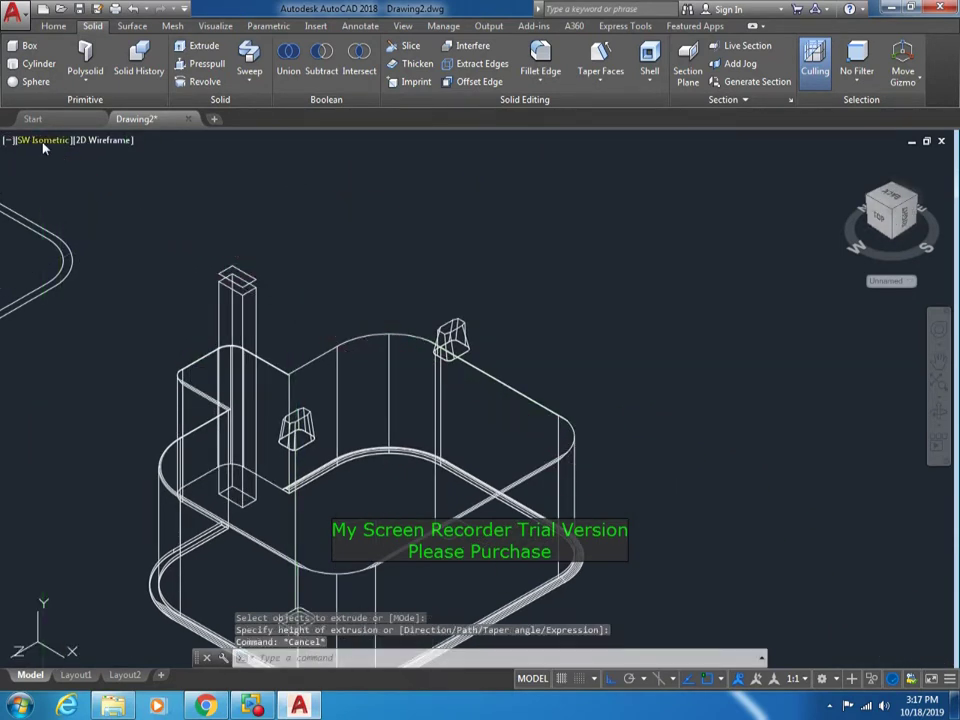
{"action": "left_click", "coordinate": [40, 140]}
{"action": "left_click", "coordinate": [76, 212]}
- Grip-stretch the rectangle's top edge up to the line above
{"action": "scroll", "coordinate": [430, 372], "scroll_direction": "up", "scroll_amount": 1}
{"action": "scroll", "coordinate": [415, 380], "scroll_direction": "up", "scroll_amount": 4}
{"action": "scroll", "coordinate": [419, 366], "scroll_direction": "up", "scroll_amount": 1}
{"action": "left_click", "coordinate": [375, 367]}
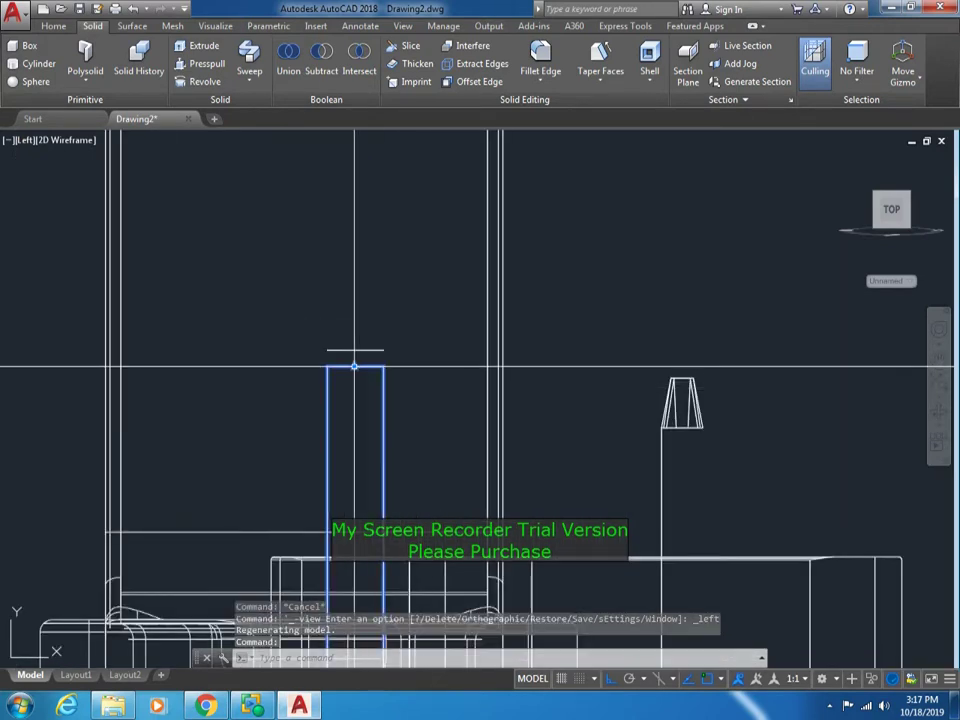
{"action": "left_click", "coordinate": [353, 367]}
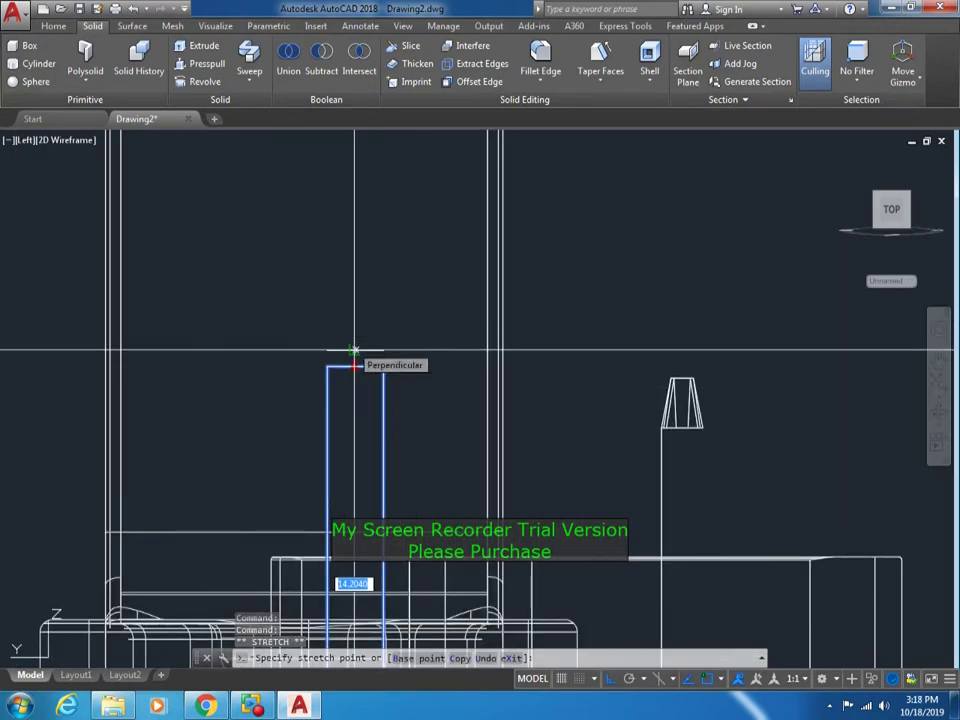
{"action": "left_click", "coordinate": [353, 350]}
{"action": "key", "text": "Escape"}
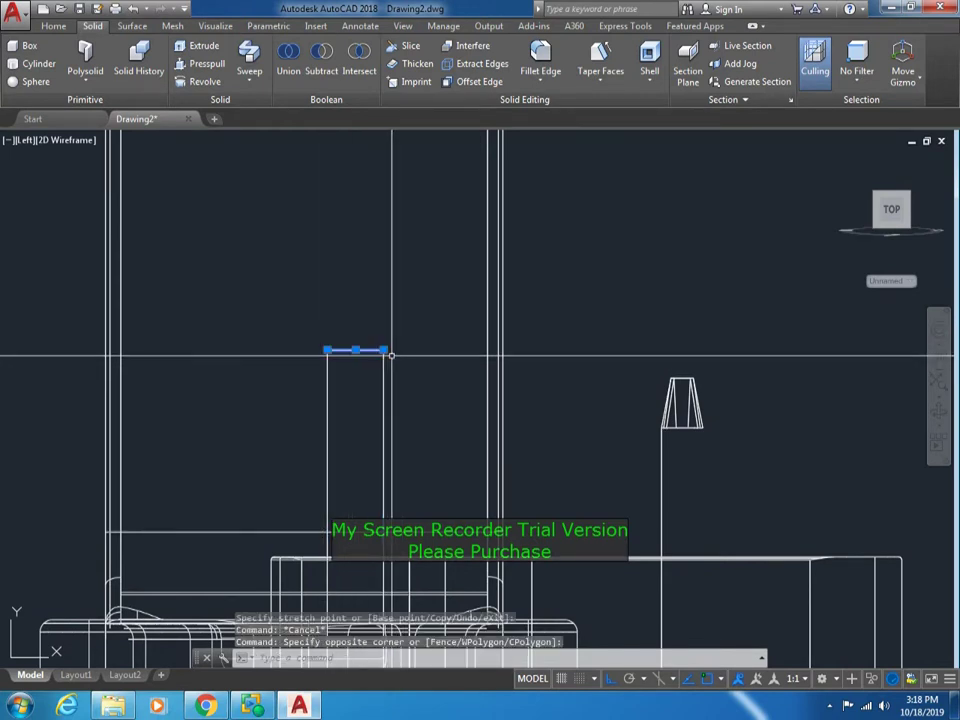
- Cancel a move of the short line and return to SW Isometric view
{"action": "type", "text": "m"}
{"action": "key", "text": "Return"}
{"action": "left_click", "coordinate": [391, 354]}
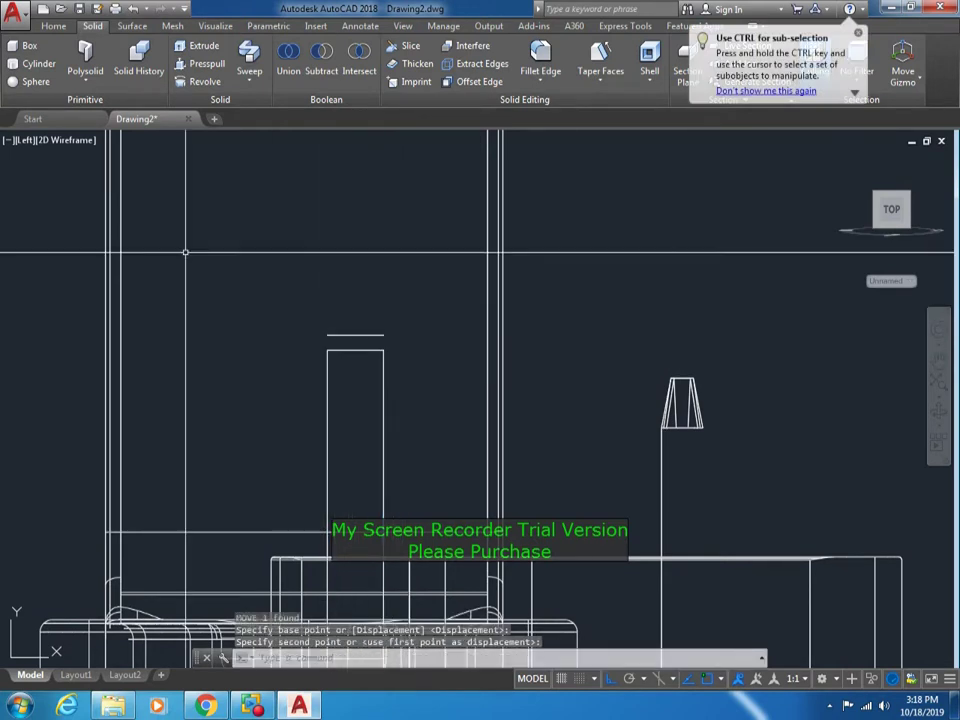
{"action": "key", "text": "Escape"}
{"action": "left_click", "coordinate": [26, 140]}
{"action": "left_click", "coordinate": [81, 276]}
{"action": "scroll", "coordinate": [576, 311], "scroll_direction": "up", "scroll_amount": 5}
- Copy the rectangle above the box to a nearby position with COPY
{"action": "type", "text": "co"}
{"action": "key", "text": "Return"}
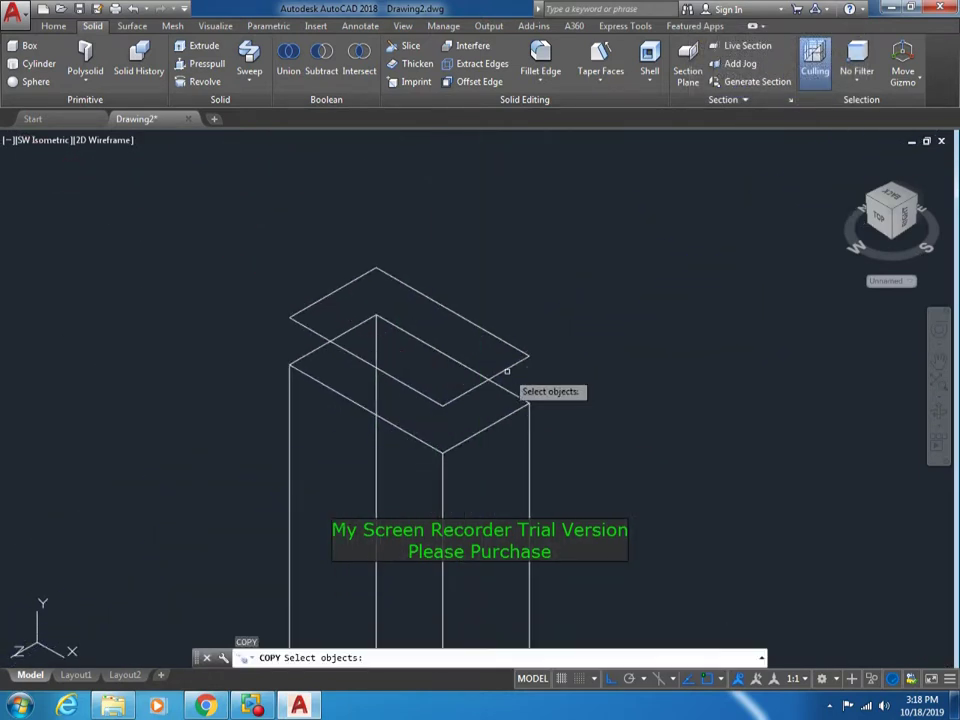
{"action": "left_click", "coordinate": [506, 369]}
{"action": "key", "text": "Return"}
{"action": "left_click", "coordinate": [409, 335]}
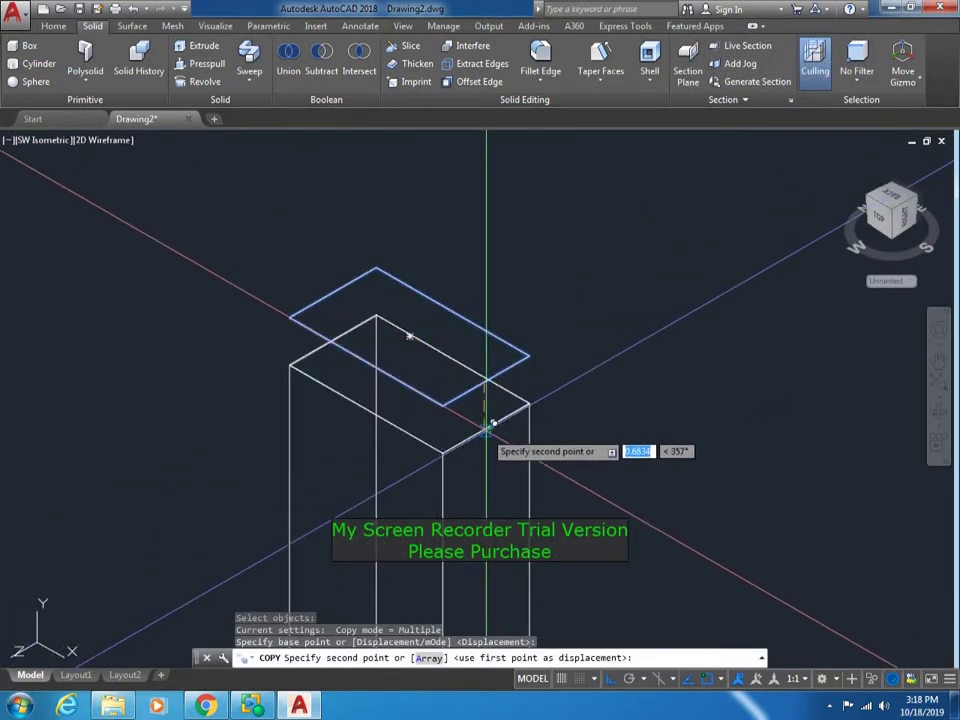
{"action": "left_click", "coordinate": [531, 352]}
{"action": "key", "text": "Escape"}
{"action": "scroll", "coordinate": [463, 345], "scroll_direction": "up", "scroll_amount": 2}
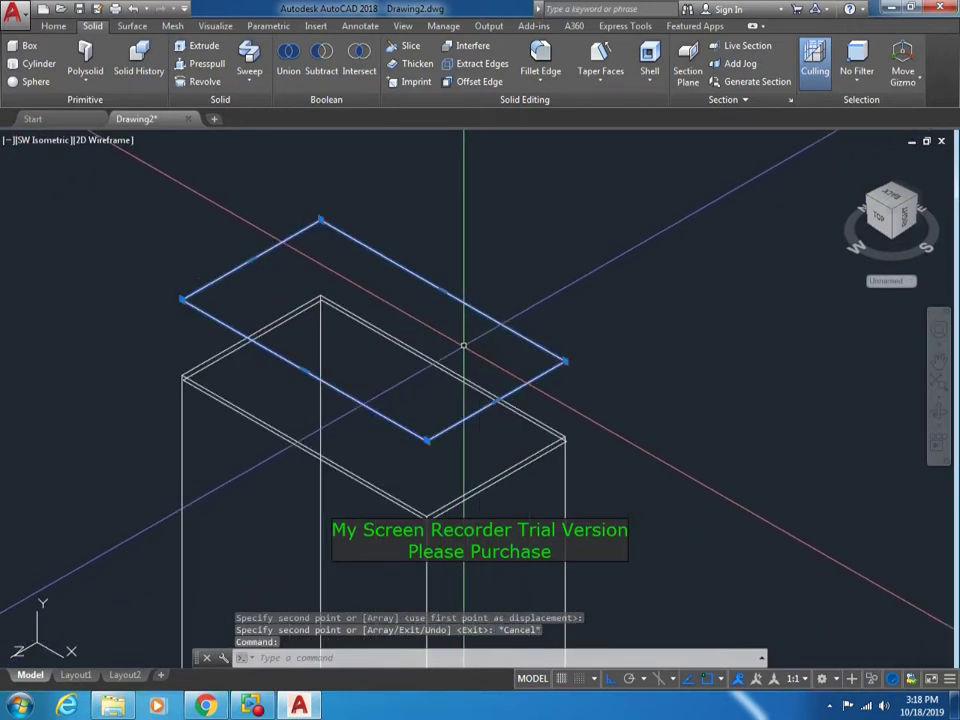
{"action": "key", "text": "Escape"}
- Fillet each pair of adjacent edges to round all four rectangle corners
{"action": "type", "text": "f"}
{"action": "key", "text": "Return"}
{"action": "left_click", "coordinate": [340, 233]}
{"action": "left_click", "coordinate": [250, 262]}
{"action": "key", "text": "Return"}
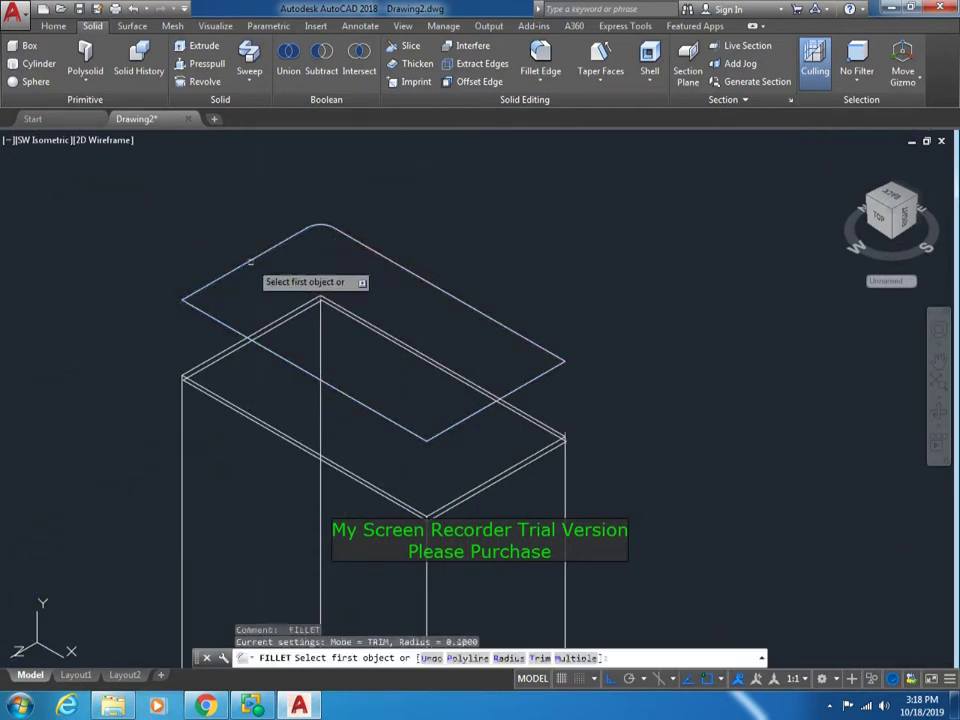
{"action": "left_click", "coordinate": [250, 262]}
{"action": "left_click", "coordinate": [221, 318]}
{"action": "key", "text": "Return"}
{"action": "left_click", "coordinate": [518, 346]}
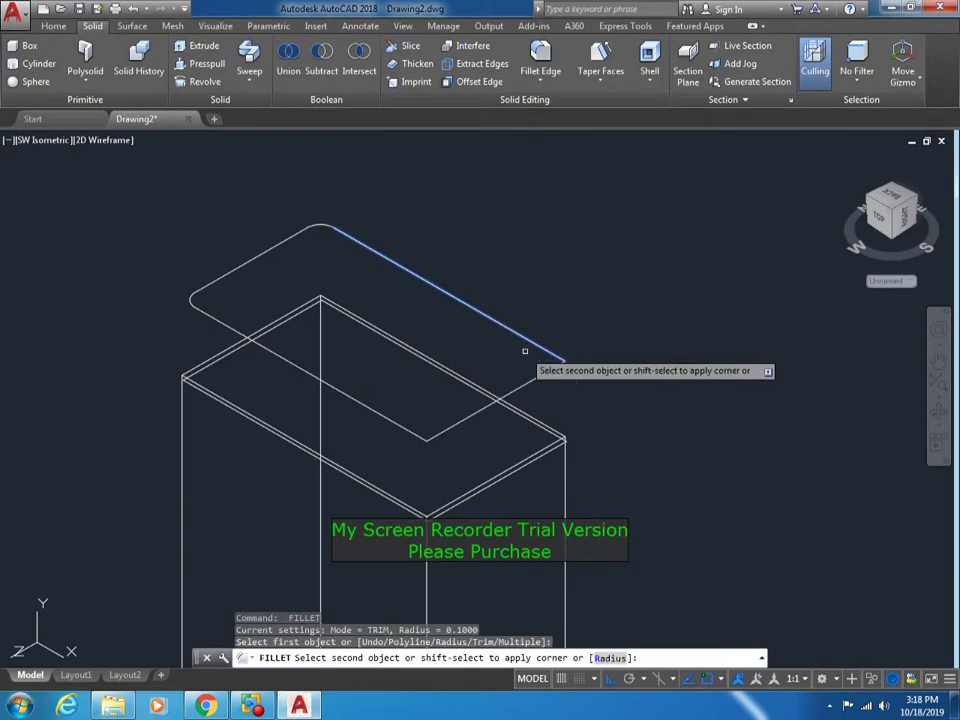
{"action": "left_click", "coordinate": [546, 371]}
{"action": "key", "text": "Return"}
{"action": "left_click", "coordinate": [447, 425]}
{"action": "left_click", "coordinate": [343, 390]}
- Select the rounded outline and try stretching a grip with object snap off, then cancel
{"action": "left_click", "coordinate": [260, 257]}
{"action": "left_click", "coordinate": [253, 268]}
{"action": "left_click", "coordinate": [248, 261]}
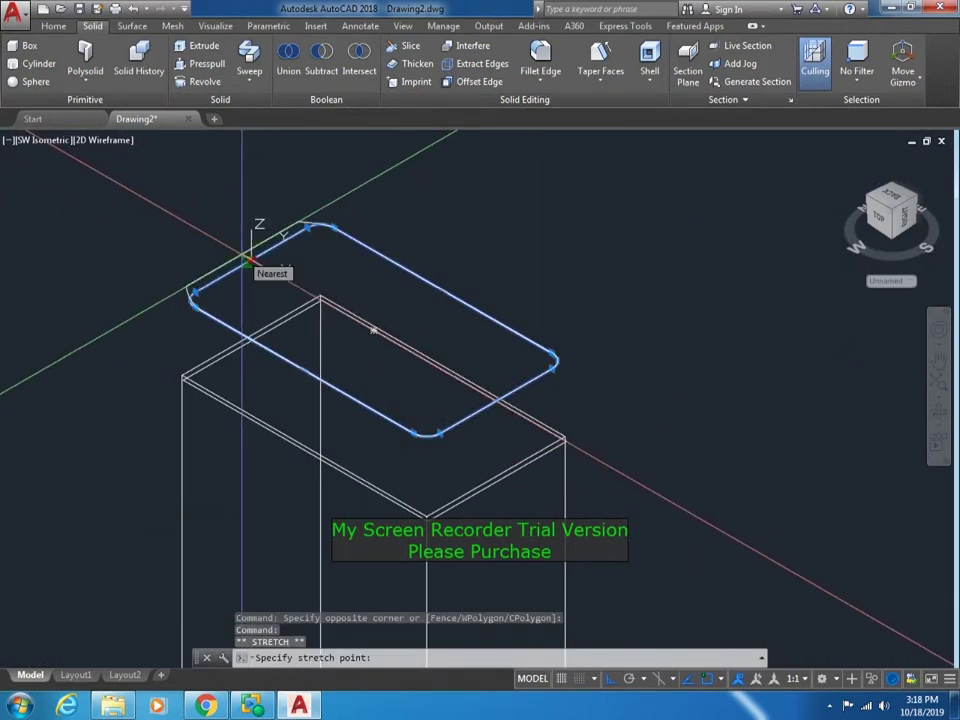
{"action": "scroll", "coordinate": [248, 262], "scroll_direction": "up", "scroll_amount": 3}
{"action": "scroll", "coordinate": [268, 235], "scroll_direction": "down", "scroll_amount": 3}
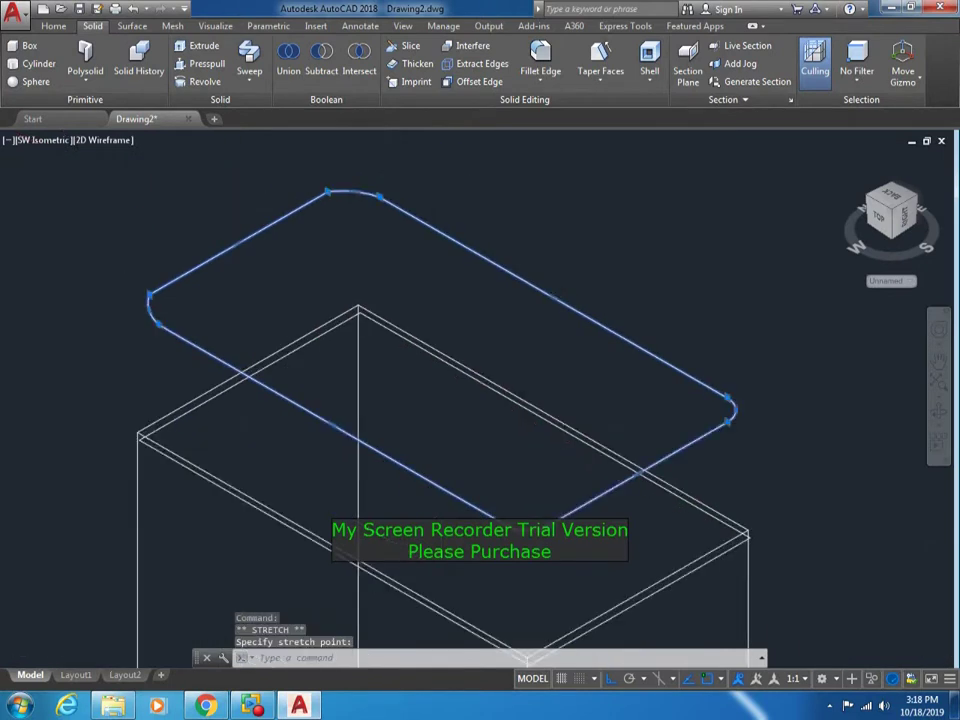
{"action": "scroll", "coordinate": [484, 383], "scroll_direction": "up", "scroll_amount": 3}
{"action": "scroll", "coordinate": [500, 385], "scroll_direction": "up", "scroll_amount": 2}
{"action": "scroll", "coordinate": [545, 380], "scroll_direction": "up", "scroll_amount": 3}
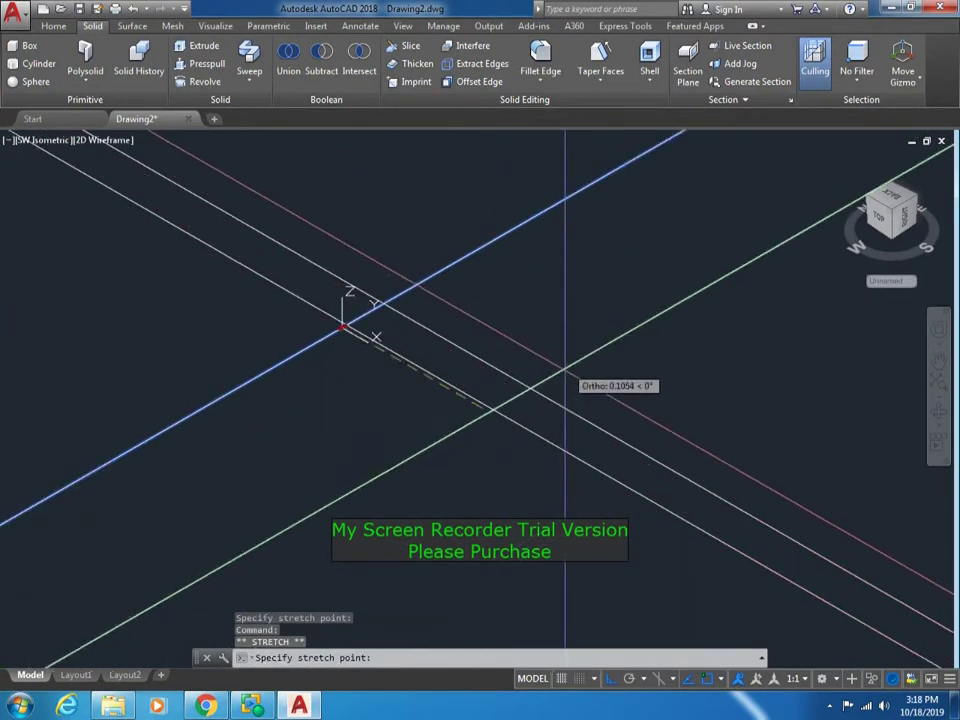
{"action": "scroll", "coordinate": [597, 355], "scroll_direction": "down", "scroll_amount": 3}
{"action": "key", "text": "F3"}
{"action": "scroll", "coordinate": [559, 365], "scroll_direction": "up", "scroll_amount": 3}
{"action": "scroll", "coordinate": [518, 362], "scroll_direction": "down", "scroll_amount": 3}
{"action": "scroll", "coordinate": [518, 360], "scroll_direction": "down", "scroll_amount": 3}
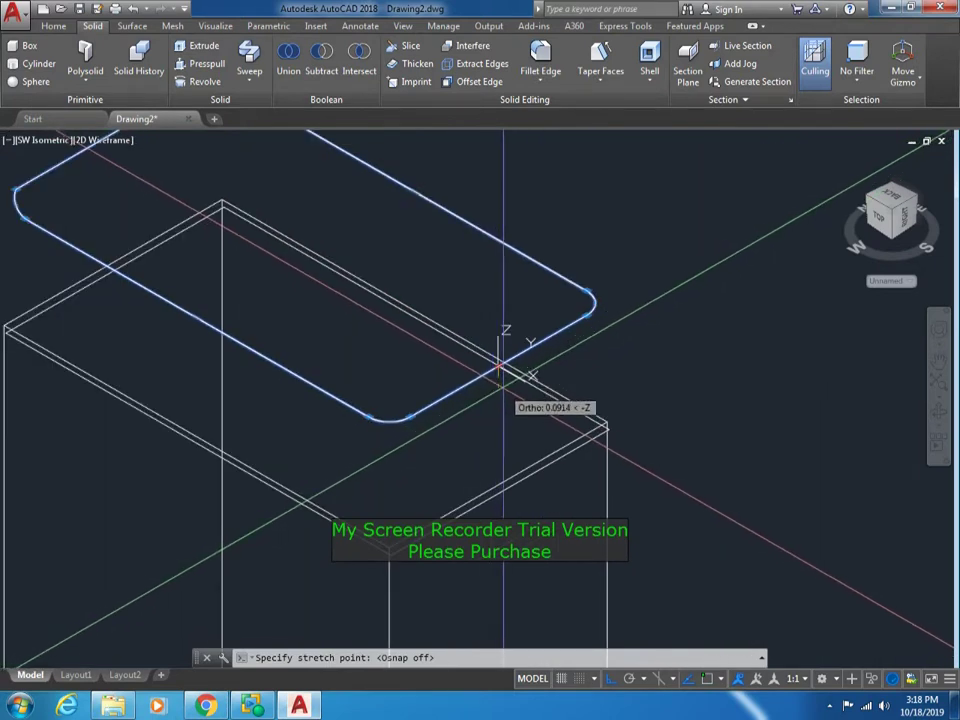
{"action": "scroll", "coordinate": [467, 418], "scroll_direction": "down", "scroll_amount": 3}
{"action": "key", "text": "Escape"}
{"action": "key", "text": "Escape"}
{"action": "key", "text": "Return"}
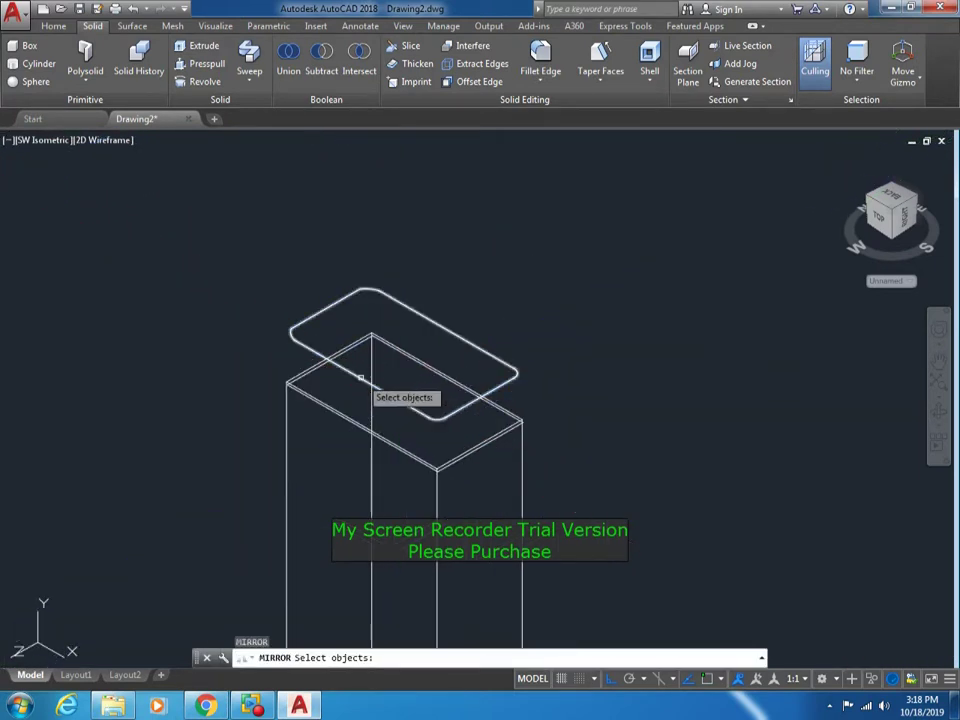
{"action": "left_click", "coordinate": [368, 384]}
{"action": "key", "text": "Return"}
{"action": "key", "text": "F3"}
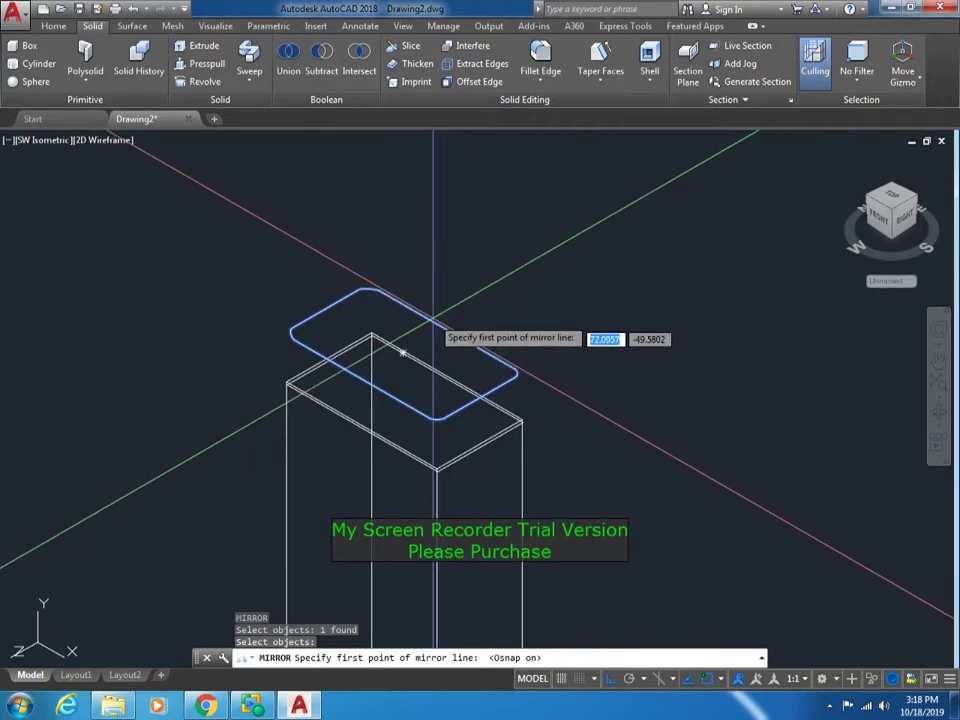
{"action": "key", "text": "F3"}
{"action": "scroll", "coordinate": [430, 326], "scroll_direction": "down", "scroll_amount": 4}
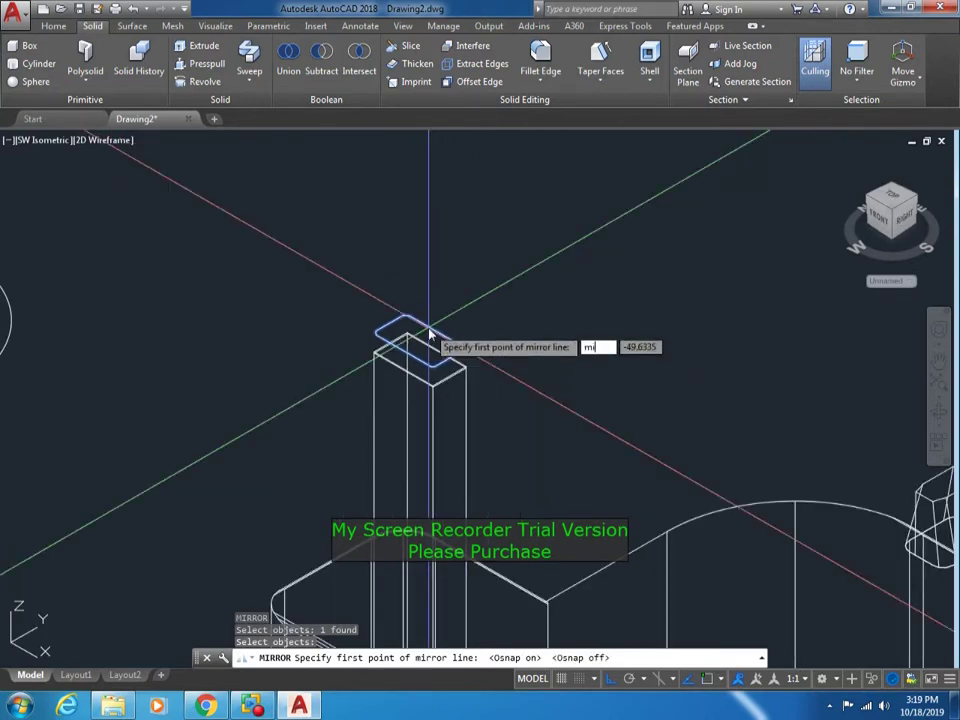
{"action": "type", "text": "d"}
{"action": "key", "text": "Return"}
{"action": "scroll", "coordinate": [428, 334], "scroll_direction": "up", "scroll_amount": 2}
{"action": "scroll", "coordinate": [424, 335], "scroll_direction": "up", "scroll_amount": 3}
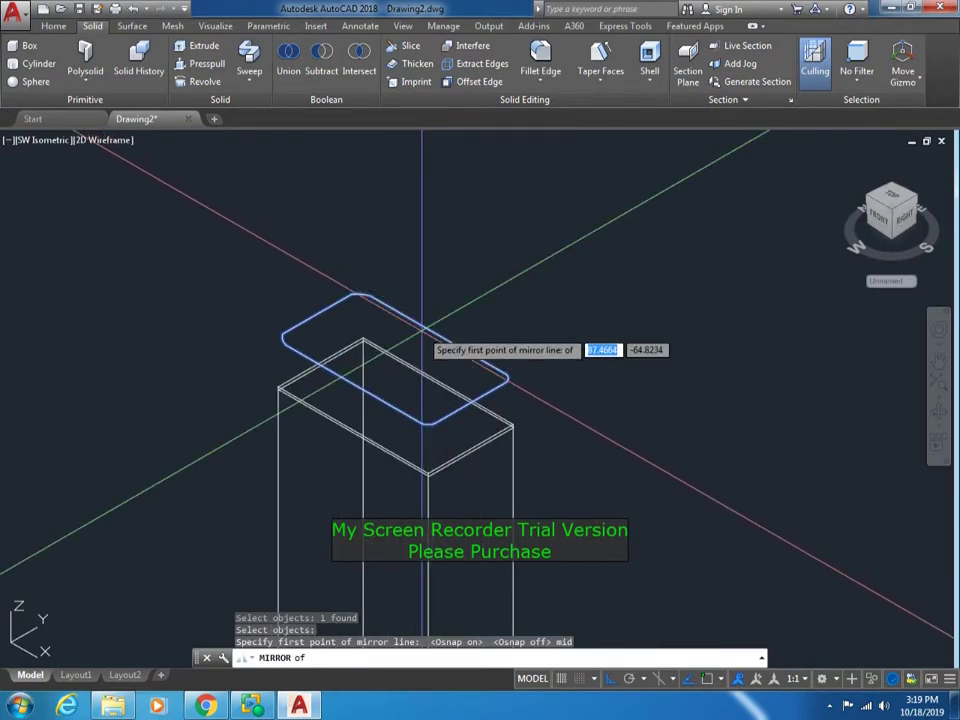
{"action": "key", "text": "F3"}
{"action": "scroll", "coordinate": [421, 330], "scroll_direction": "down", "scroll_amount": 7}
{"action": "scroll", "coordinate": [424, 326], "scroll_direction": "down", "scroll_amount": 3}
{"action": "scroll", "coordinate": [427, 323], "scroll_direction": "up", "scroll_amount": 2}
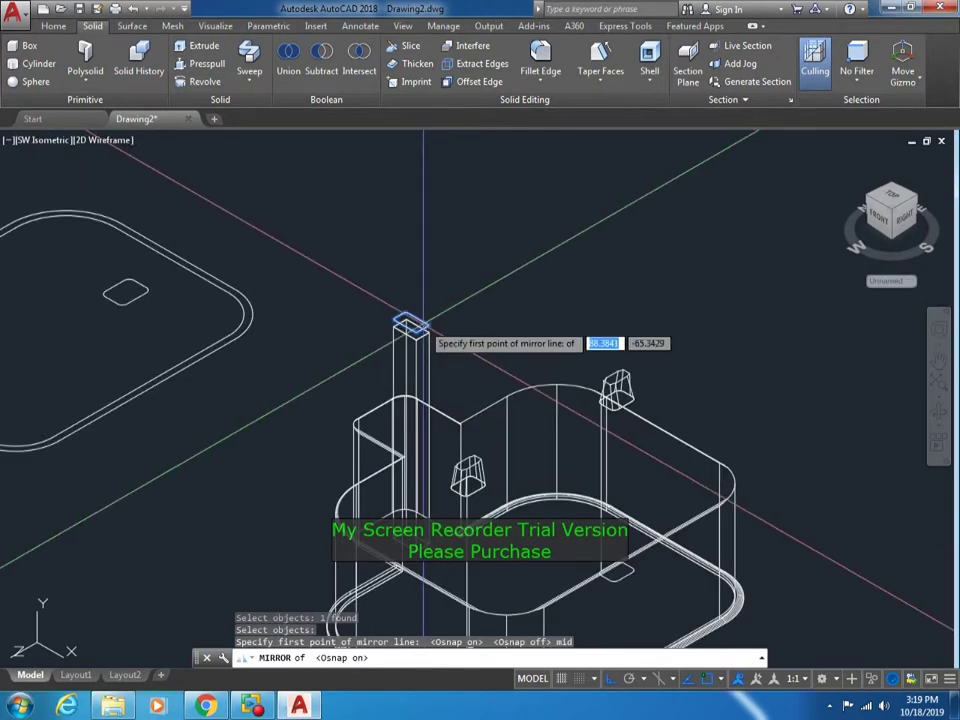
{"action": "left_click", "coordinate": [424, 326]}
{"action": "left_click", "coordinate": [506, 212]}
{"action": "scroll", "coordinate": [383, 333], "scroll_direction": "up", "scroll_amount": 3}
{"action": "scroll", "coordinate": [383, 333], "scroll_direction": "up", "scroll_amount": 2}
{"action": "scroll", "coordinate": [390, 340], "scroll_direction": "up", "scroll_amount": 2}
{"action": "scroll", "coordinate": [420, 360], "scroll_direction": "down", "scroll_amount": 4}
- Loft from the box top to the rounded outline as cross sections
{"action": "scroll", "coordinate": [418, 366], "scroll_direction": "up", "scroll_amount": 2}
{"action": "key", "text": "Escape"}
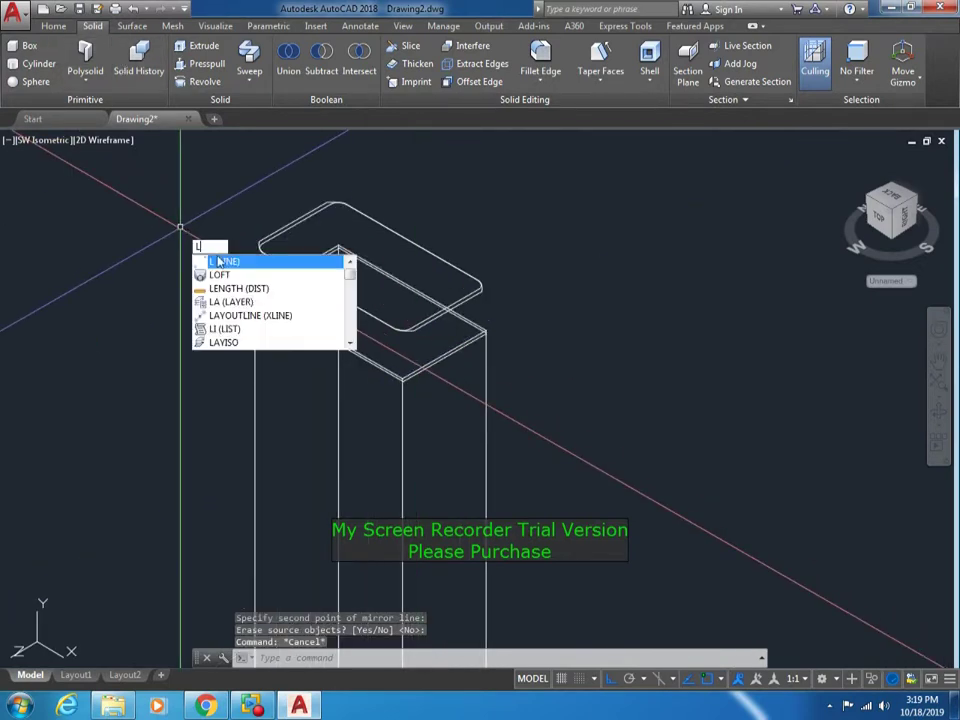
{"action": "type", "text": "oft"}
{"action": "key", "text": "Return"}
{"action": "scroll", "coordinate": [346, 345], "scroll_direction": "up", "scroll_amount": 4}
{"action": "left_click", "coordinate": [531, 409]}
{"action": "key", "text": "Escape"}
{"action": "key", "text": "Return"}
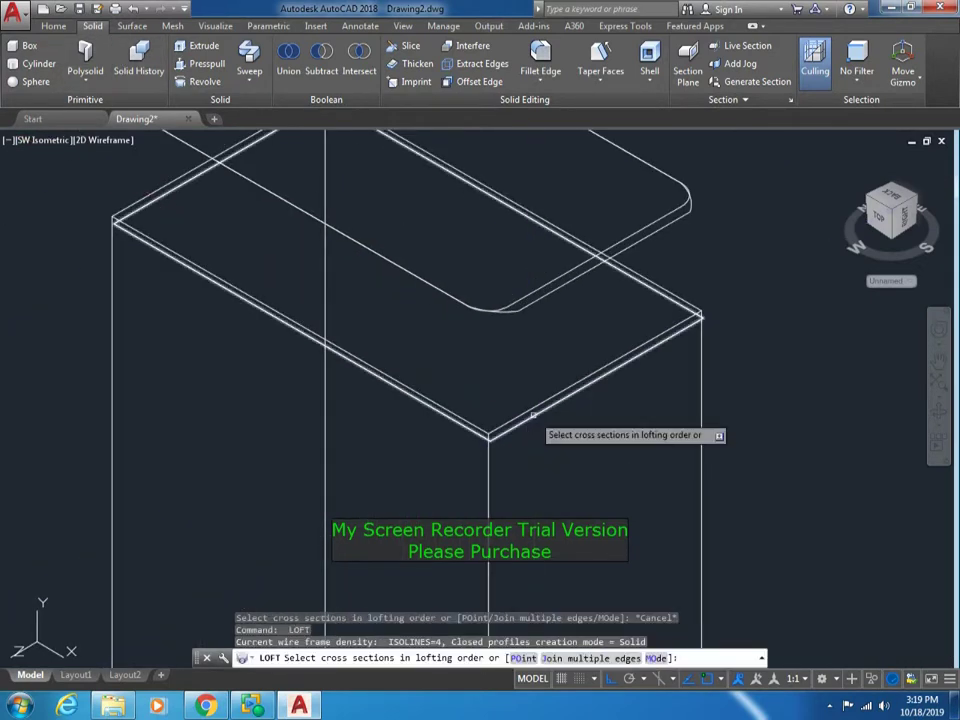
{"action": "left_click", "coordinate": [531, 291]}
{"action": "left_click", "coordinate": [535, 300]}
{"action": "right_click", "coordinate": [514, 273]}
{"action": "left_click", "coordinate": [536, 280]}
{"action": "key", "text": "Return"}
- Switch the visual style to Realistic to inspect the loft
{"action": "scroll", "coordinate": [273, 323], "scroll_direction": "down", "scroll_amount": 6}
{"action": "left_click", "coordinate": [100, 140]}
{"action": "left_click", "coordinate": [150, 224]}
{"action": "scroll", "coordinate": [285, 240], "scroll_direction": "up", "scroll_amount": 3}
{"action": "scroll", "coordinate": [500, 336], "scroll_direction": "up", "scroll_amount": 2}
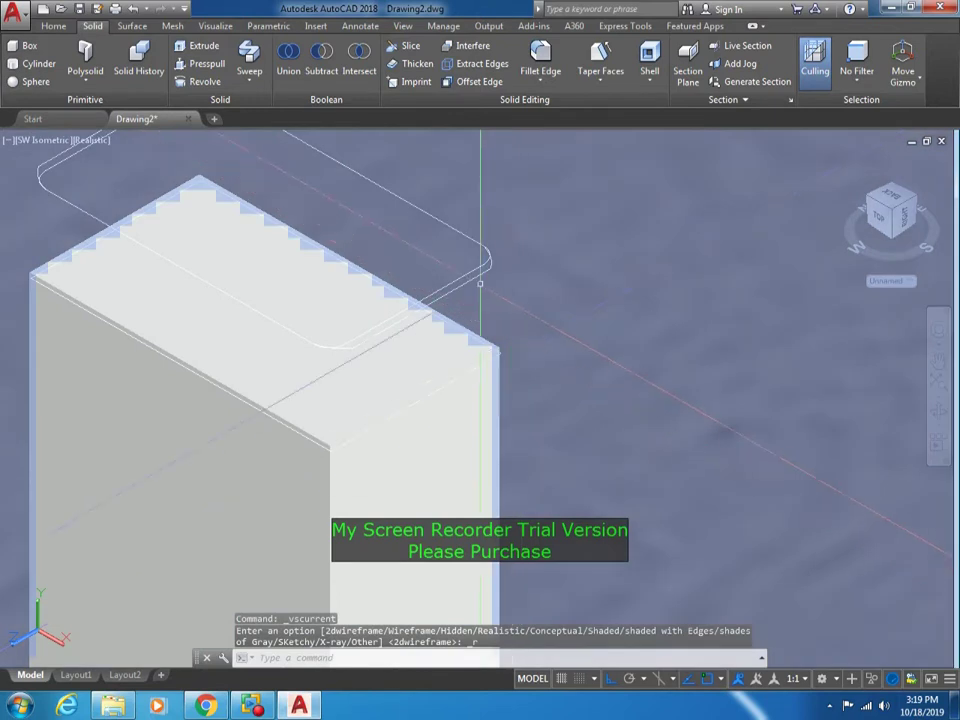
{"action": "scroll", "coordinate": [500, 337], "scroll_direction": "down", "scroll_amount": 2}
- Erase the duplicate rounded outline
{"action": "type", "text": "tr"}
{"action": "key", "text": "Return"}
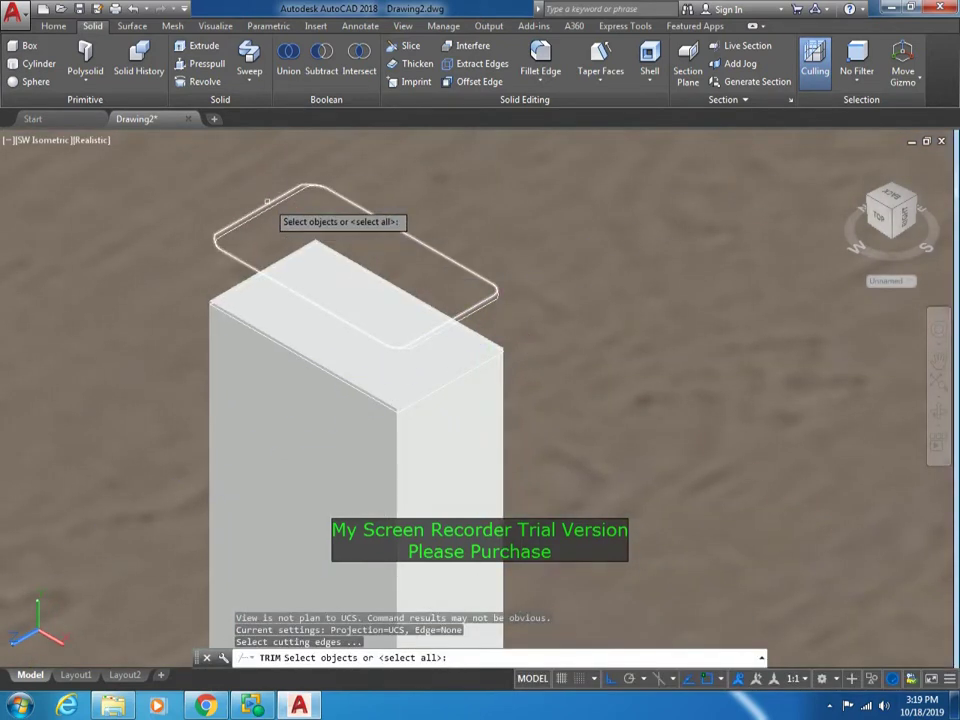
{"action": "key", "text": "Escape"}
{"action": "left_click", "coordinate": [310, 184]}
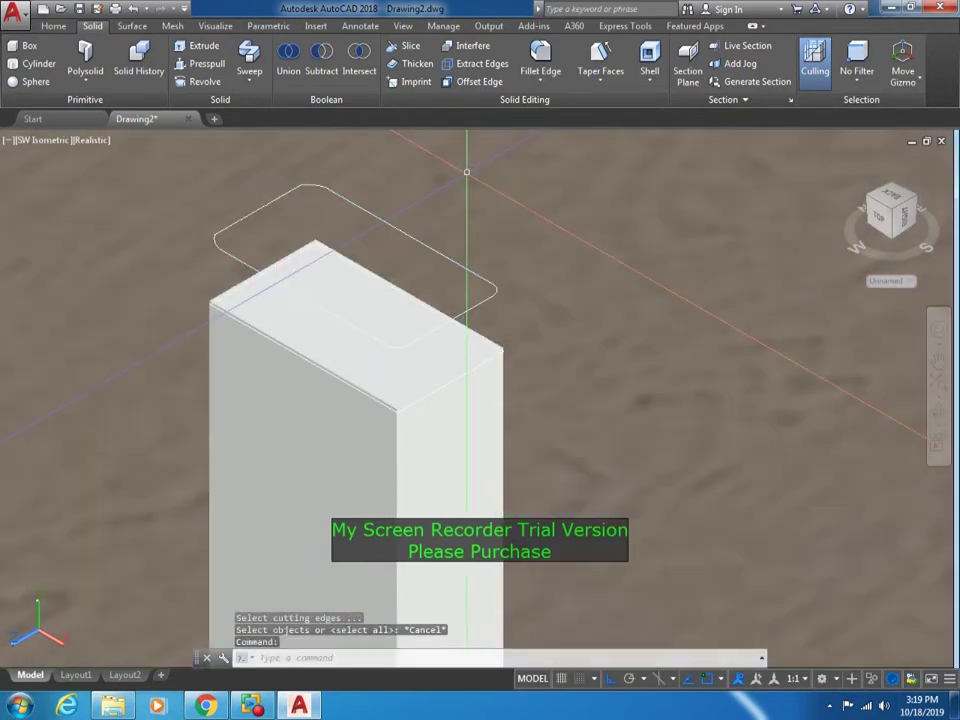
{"action": "type", "text": "e"}
{"action": "key", "text": "Return"}
{"action": "left_click", "coordinate": [455, 316]}
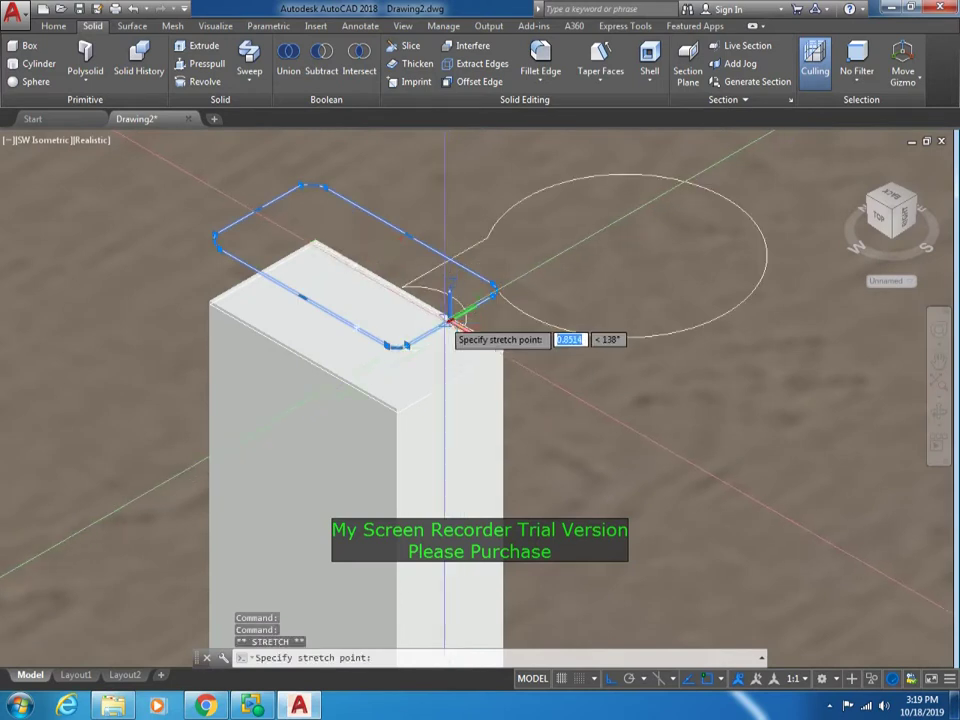
{"action": "scroll", "coordinate": [595, 370], "scroll_direction": "up", "scroll_amount": 5}
{"action": "key", "text": "Escape"}
{"action": "scroll", "coordinate": [528, 352], "scroll_direction": "down", "scroll_amount": 5}
{"action": "type", "text": "LOFT"}
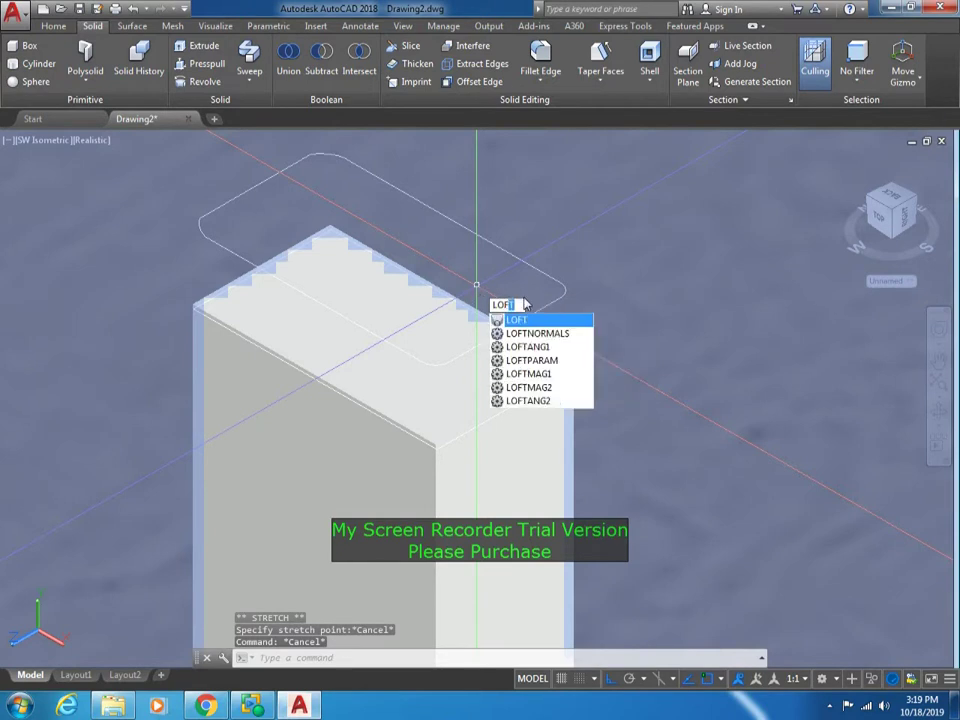
- Loft the box top into the rounded outline using Cross sections only
{"action": "key", "text": "Return"}
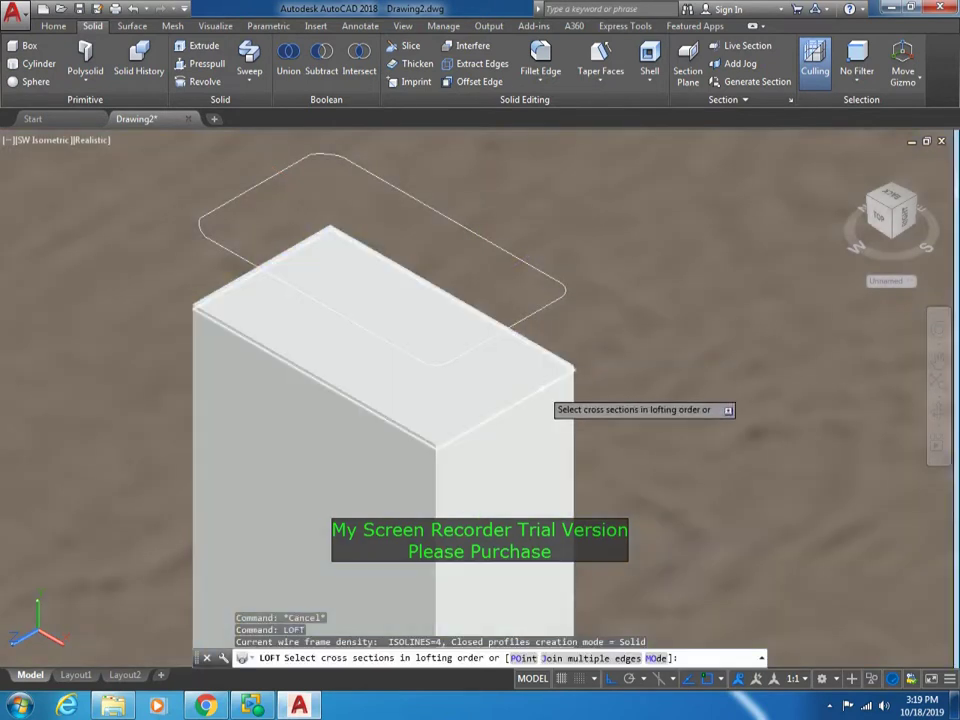
{"action": "left_click", "coordinate": [540, 320]}
{"action": "left_click", "coordinate": [541, 306]}
{"action": "right_click", "coordinate": [541, 304]}
{"action": "left_click", "coordinate": [553, 310]}
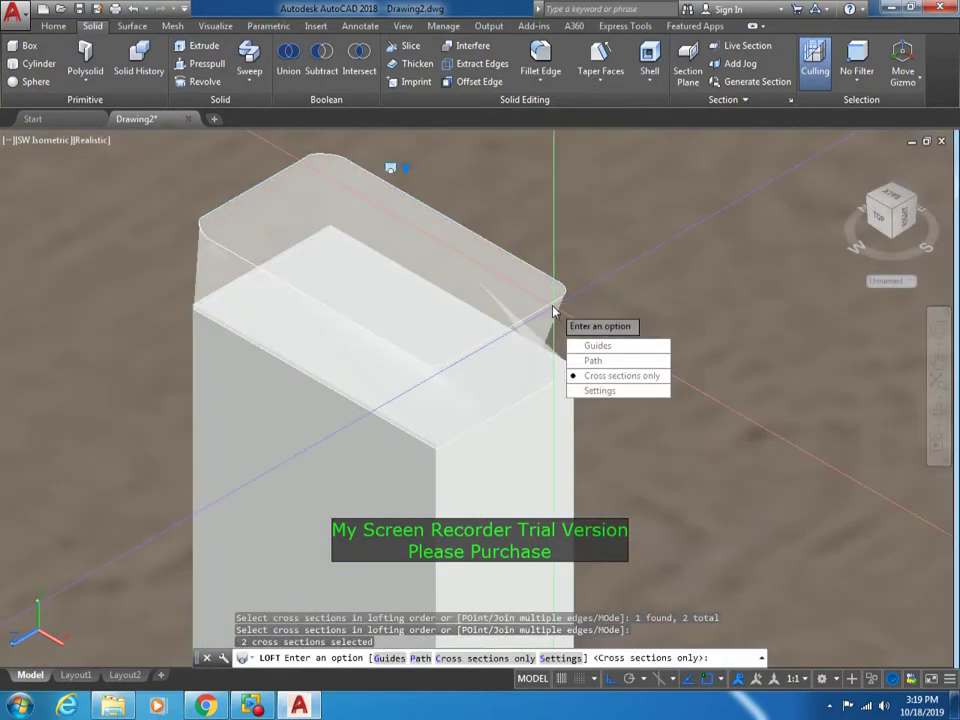
{"action": "key", "text": "Return"}
{"action": "scroll", "coordinate": [532, 268], "scroll_direction": "down", "scroll_amount": 2}
{"action": "scroll", "coordinate": [532, 268], "scroll_direction": "down", "scroll_amount": 2}
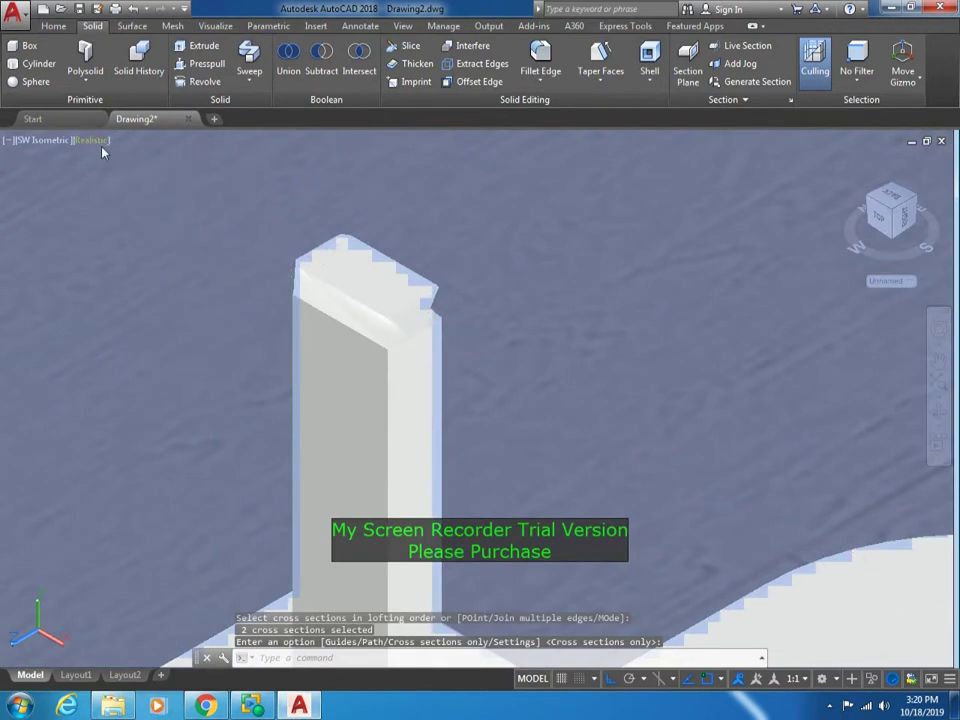
- Set the viewport to 2D Wireframe and Top view
{"action": "left_click", "coordinate": [92, 140]}
{"action": "left_click", "coordinate": [110, 178]}
{"action": "left_click", "coordinate": [40, 140]}
{"action": "left_click", "coordinate": [65, 178]}
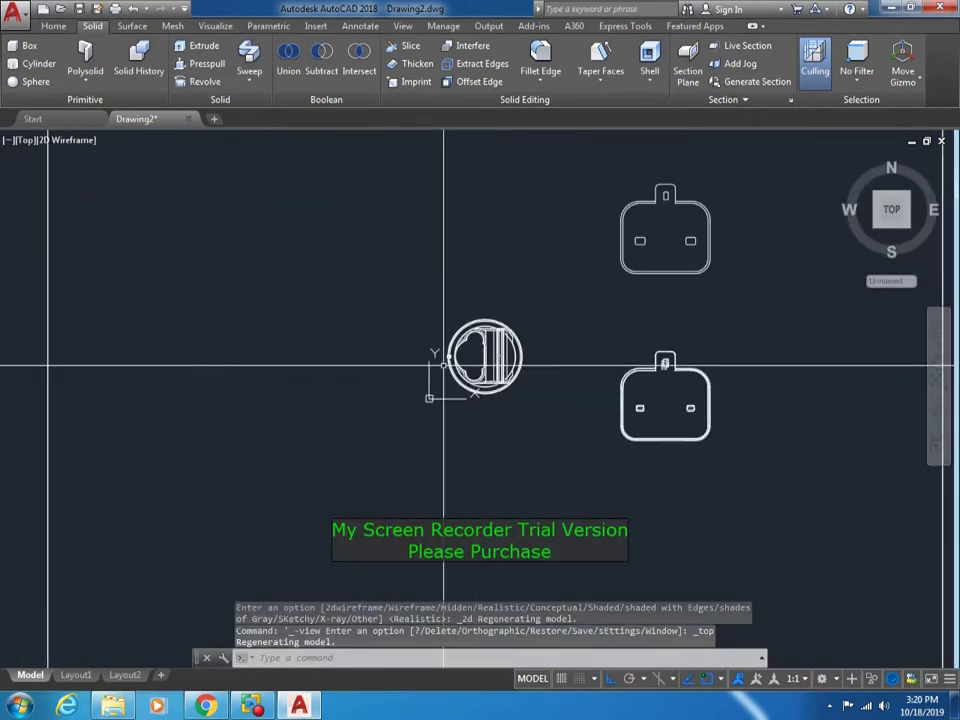
- View the plug in Southwest Isometric with Realistic shading and orbit it
{"action": "left_click", "coordinate": [25, 141]}
{"action": "left_click", "coordinate": [76, 277]}
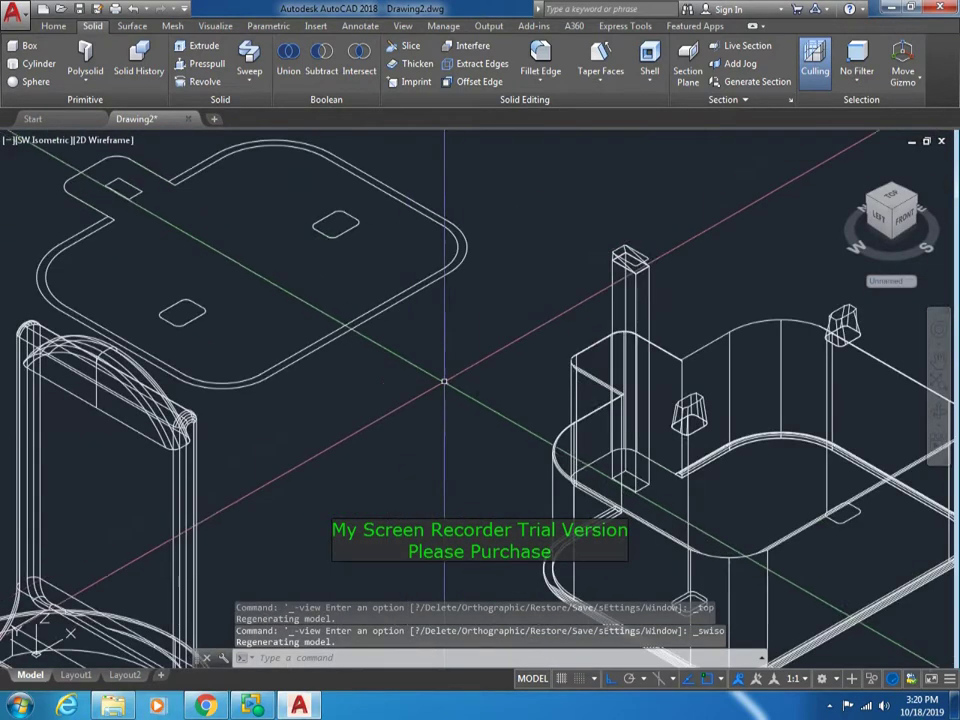
{"action": "key", "text": "Escape"}
{"action": "left_click", "coordinate": [92, 140]}
{"action": "left_click", "coordinate": [105, 240]}
{"action": "scroll", "coordinate": [400, 290], "scroll_direction": "up", "scroll_amount": 5}
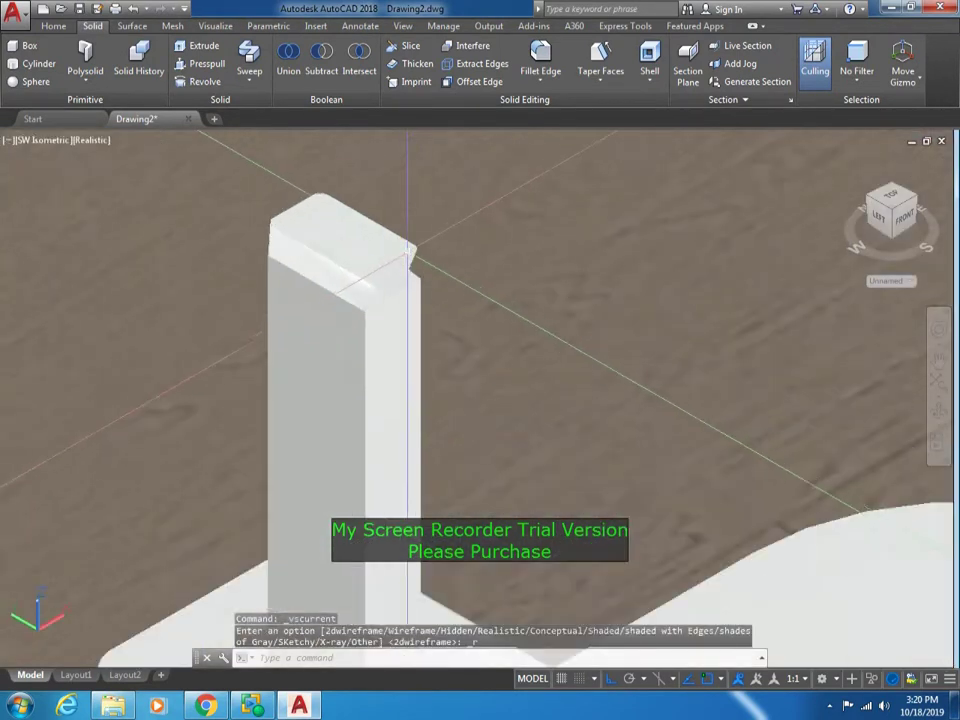
{"action": "scroll", "coordinate": [244, 203], "scroll_direction": "down", "scroll_amount": 3}
{"action": "scroll", "coordinate": [244, 203], "scroll_direction": "down", "scroll_amount": 3}
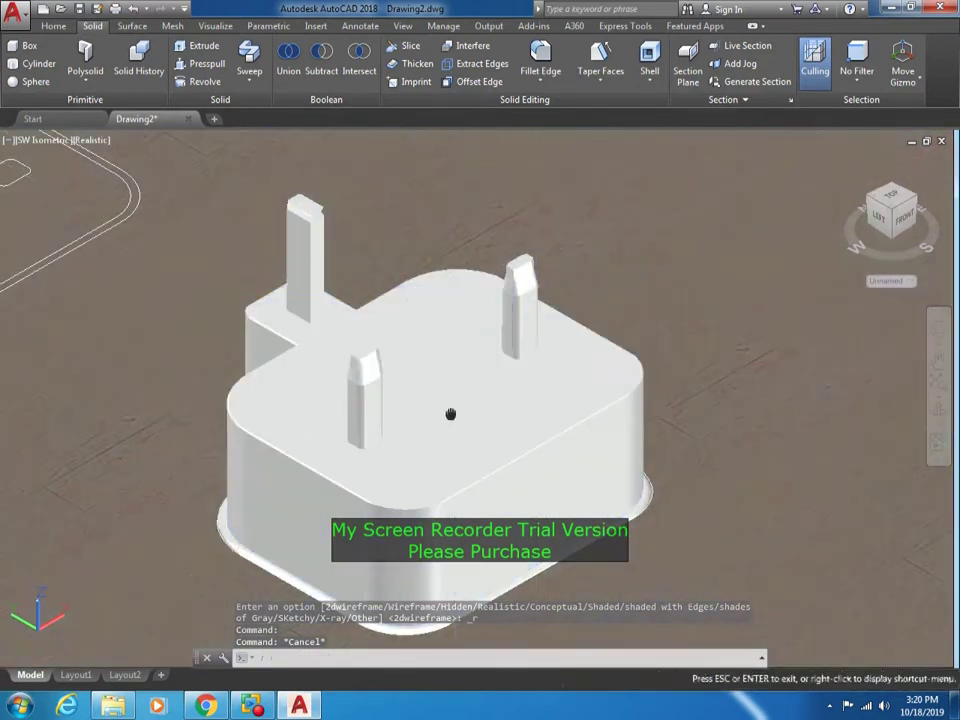
{"action": "middle_click_drag", "start_coordinate": [450, 407], "coordinate": [516, 370], "text": "shift"}
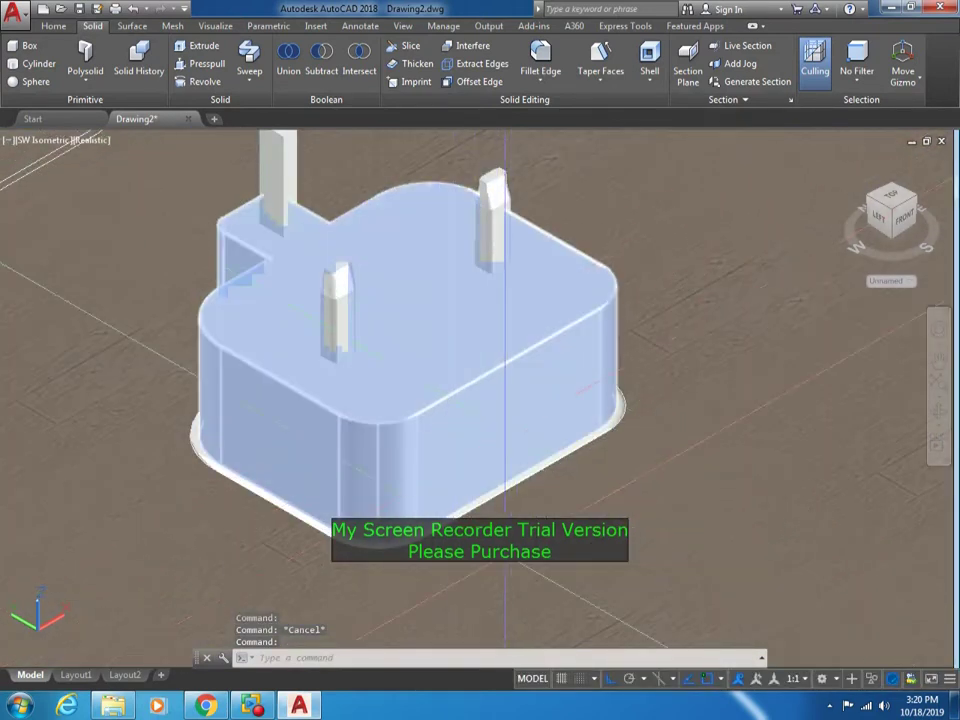
{"action": "scroll", "coordinate": [463, 441], "scroll_direction": "down", "scroll_amount": 4}
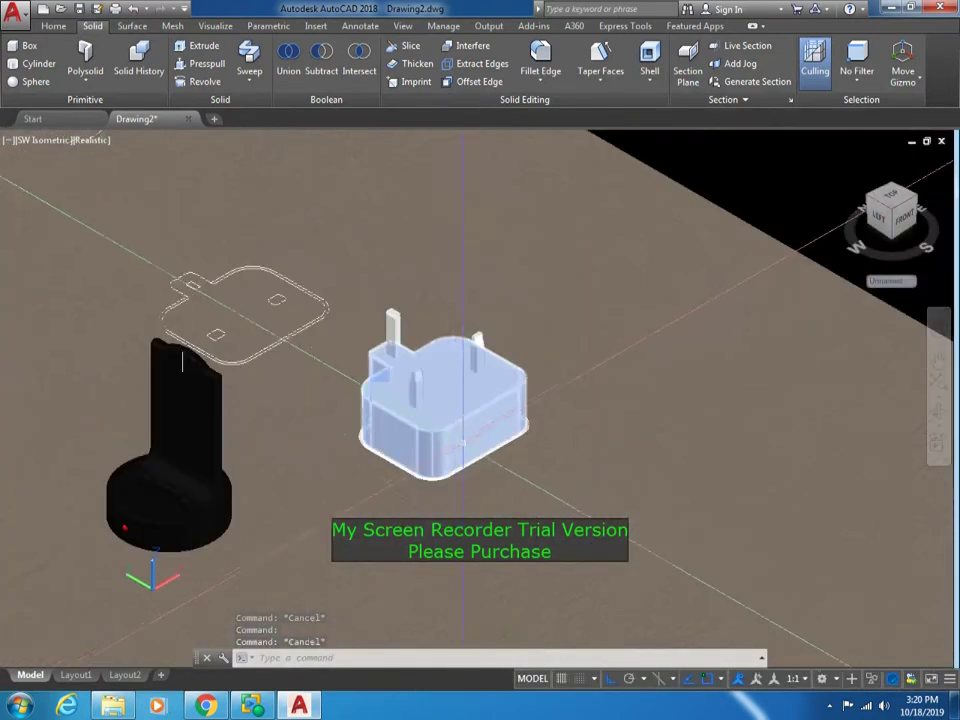
- Return the viewport to 2D Wireframe seen from the Top view
{"action": "left_click", "coordinate": [92, 140]}
{"action": "left_click", "coordinate": [115, 210]}
{"action": "left_click", "coordinate": [50, 140]}
{"action": "left_click", "coordinate": [66, 178]}
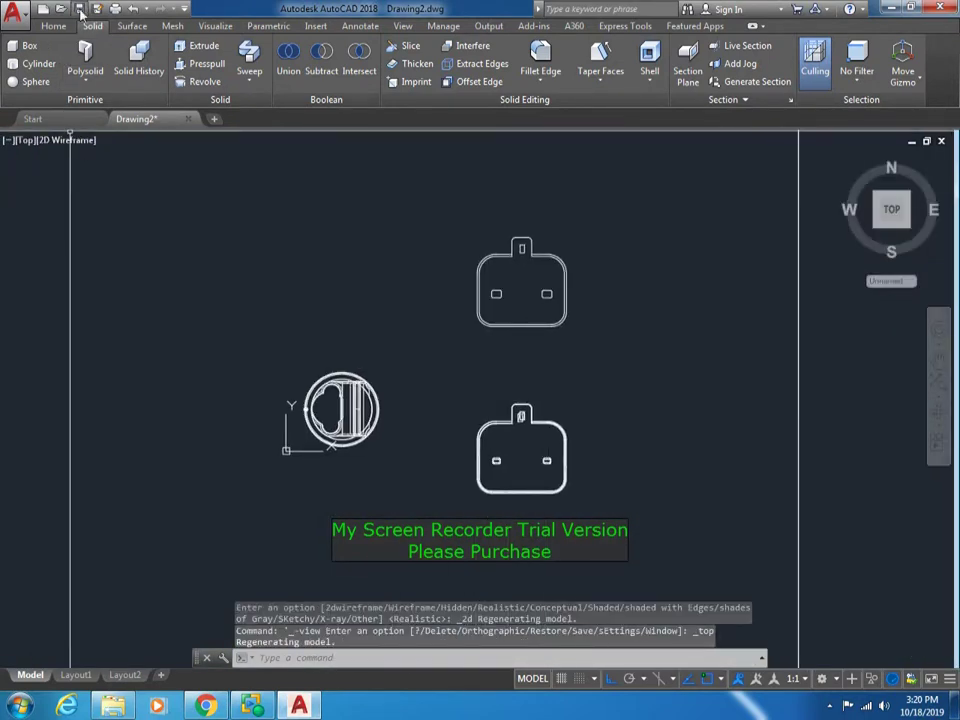
- Save the drawing
{"action": "left_click", "coordinate": [61, 8]}
{"action": "scroll", "coordinate": [514, 321], "scroll_direction": "up", "scroll_amount": 2}
{"action": "scroll", "coordinate": [427, 317], "scroll_direction": "up", "scroll_amount": 4}
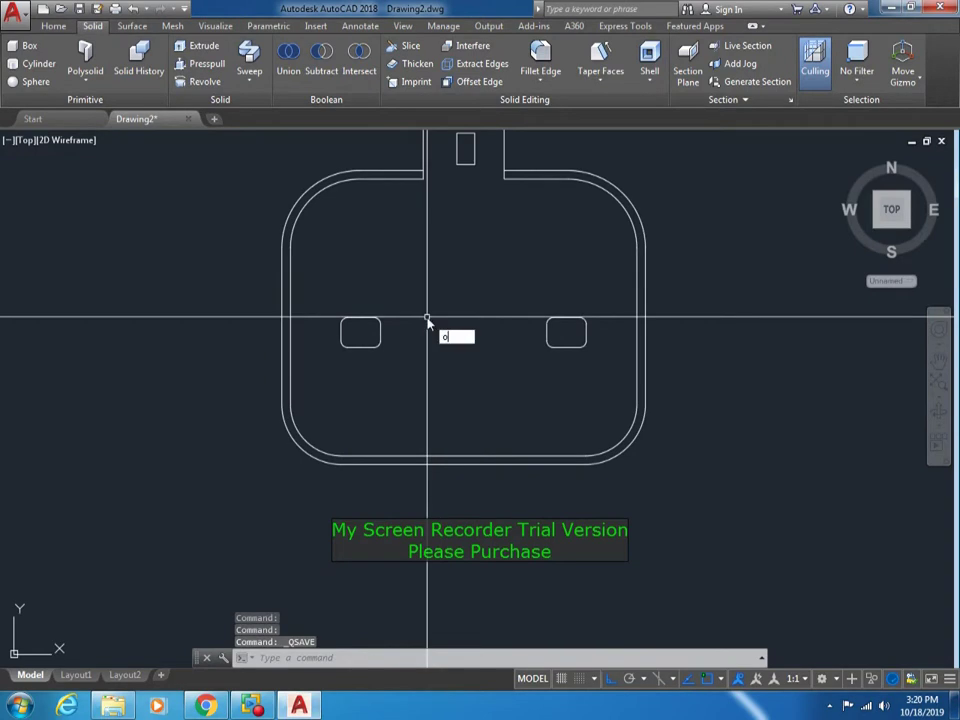
- Offset the tray's inner rounded outline 1 unit inward, after abandoning a 5-unit offset
{"action": "key", "text": "Return"}
{"action": "type", "text": "5"}
{"action": "key", "text": "Return"}
{"action": "left_click", "coordinate": [521, 181]}
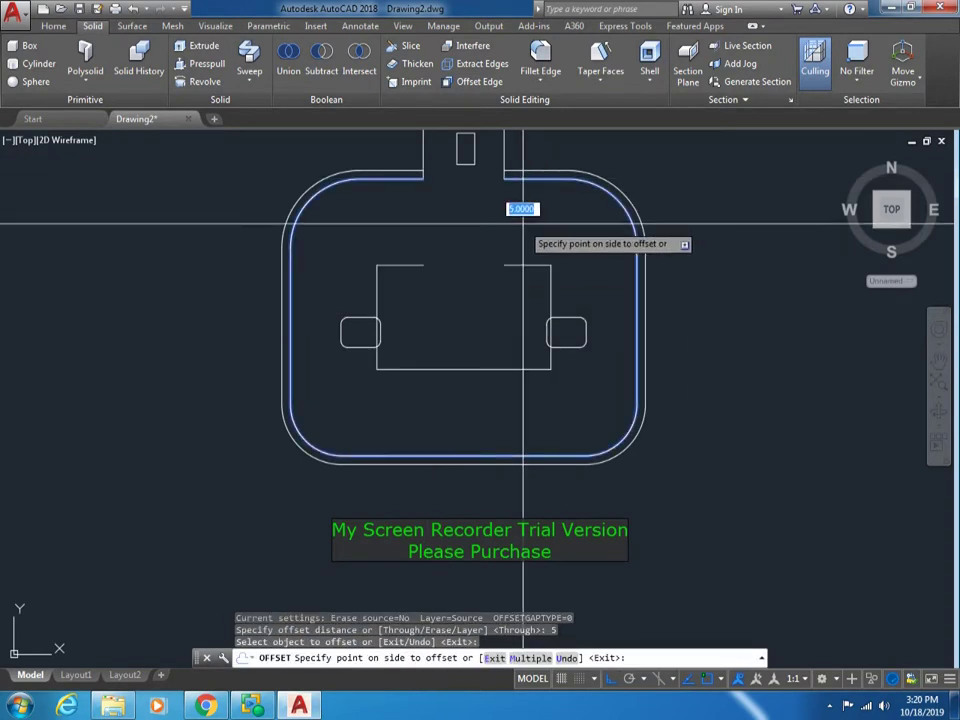
{"action": "key", "text": "Escape"}
{"action": "key", "text": "Return"}
{"action": "type", "text": "1"}
{"action": "key", "text": "Return"}
{"action": "left_click", "coordinate": [531, 180]}
{"action": "left_click", "coordinate": [530, 197]}
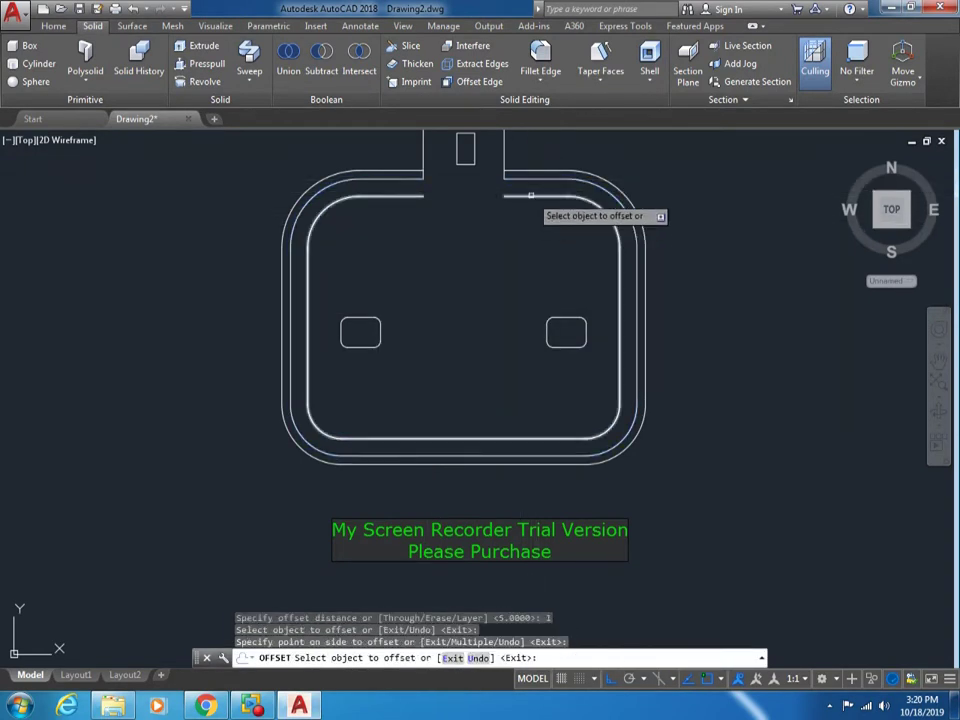
{"action": "key", "text": "Escape"}
- Erase the unwanted inner contour and grip-stretch the remaining contour's endpoint to close the gap
{"action": "left_click", "coordinate": [356, 202]}
{"action": "type", "text": "e"}
{"action": "key", "text": "Return"}
{"action": "left_click", "coordinate": [503, 213]}
{"action": "left_click", "coordinate": [504, 213]}
{"action": "left_click", "coordinate": [423, 213]}
{"action": "key", "text": "Escape"}
{"action": "scroll", "coordinate": [438, 236], "scroll_direction": "up", "scroll_amount": 2}
{"action": "scroll", "coordinate": [435, 216], "scroll_direction": "up", "scroll_amount": 3}
{"action": "left_click", "coordinate": [422, 197]}
{"action": "left_click", "coordinate": [422, 197]}
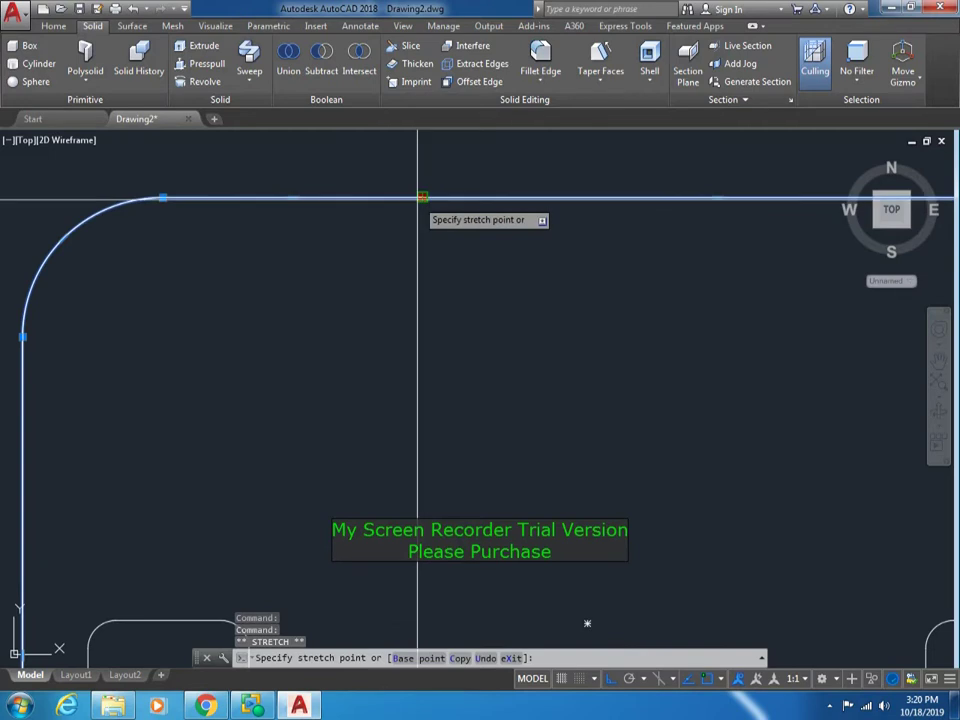
{"action": "key", "text": "Escape"}
- Draw a small circle on the contour and select it as a sweep profile
{"action": "scroll", "coordinate": [412, 225], "scroll_direction": "down", "scroll_amount": 3}
{"action": "scroll", "coordinate": [420, 410], "scroll_direction": "up", "scroll_amount": 2}
{"action": "type", "text": "c"}
{"action": "key", "text": "Return"}
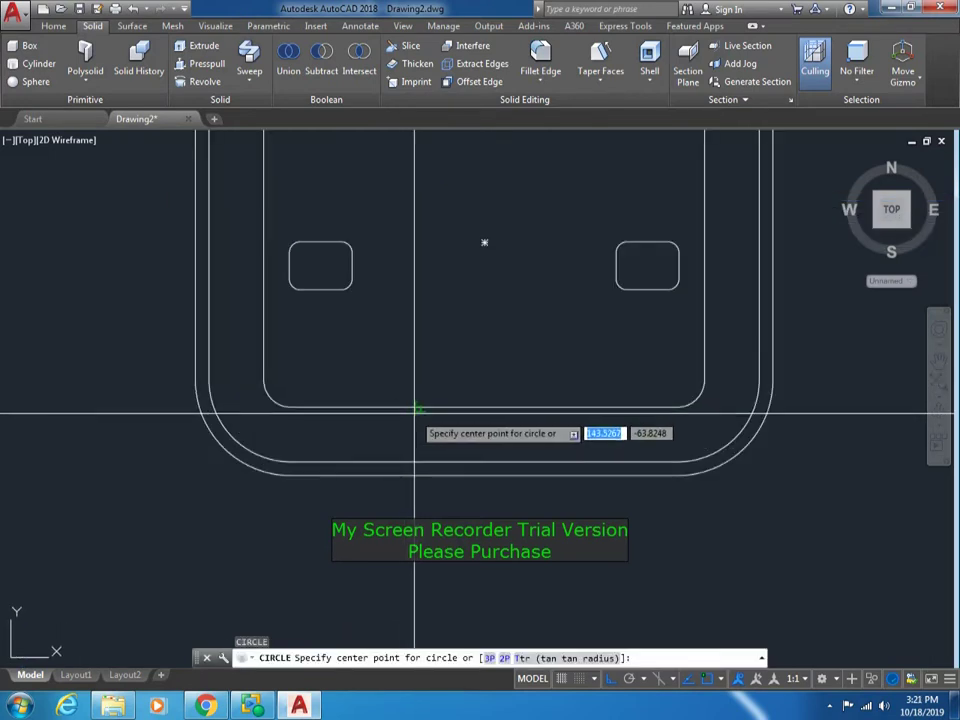
{"action": "left_click", "coordinate": [418, 407]}
{"action": "scroll", "coordinate": [440, 360], "scroll_direction": "up", "scroll_amount": 3}
{"action": "scroll", "coordinate": [443, 349], "scroll_direction": "up", "scroll_amount": 2}
{"action": "scroll", "coordinate": [443, 349], "scroll_direction": "down", "scroll_amount": 5}
{"action": "scroll", "coordinate": [477, 455], "scroll_direction": "up", "scroll_amount": 1}
{"action": "key", "text": "Return"}
{"action": "left_click", "coordinate": [456, 423]}
{"action": "key", "text": "Return"}
{"action": "scroll", "coordinate": [300, 339], "scroll_direction": "down", "scroll_amount": 3}
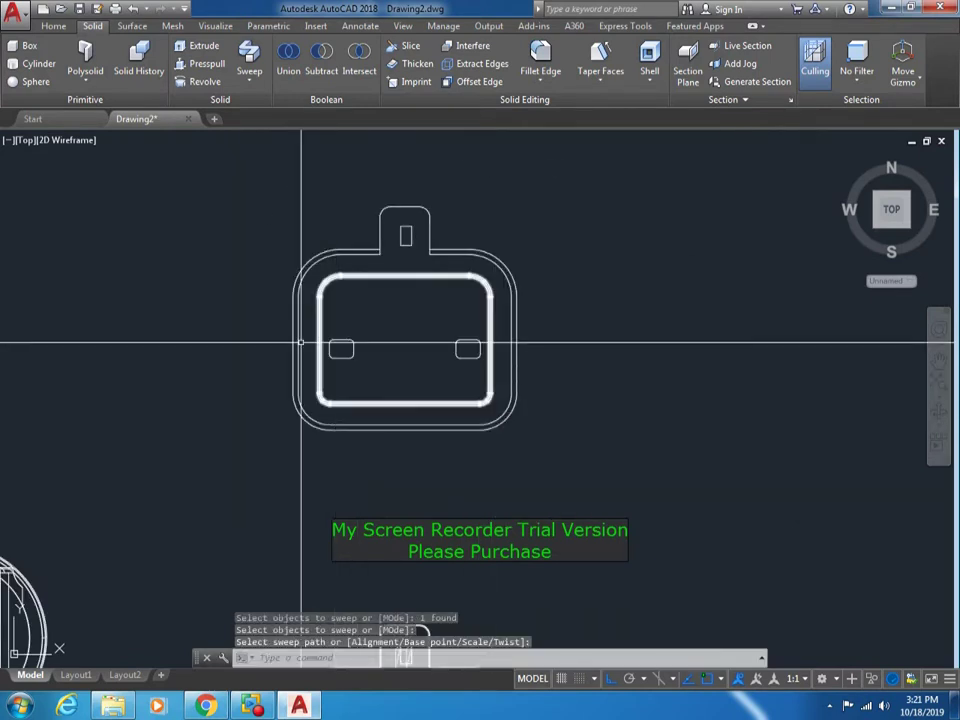
- Switch to the SW Isometric view
{"action": "left_click", "coordinate": [24, 140]}
{"action": "left_click", "coordinate": [75, 276]}
{"action": "scroll", "coordinate": [547, 440], "scroll_direction": "up", "scroll_amount": 1}
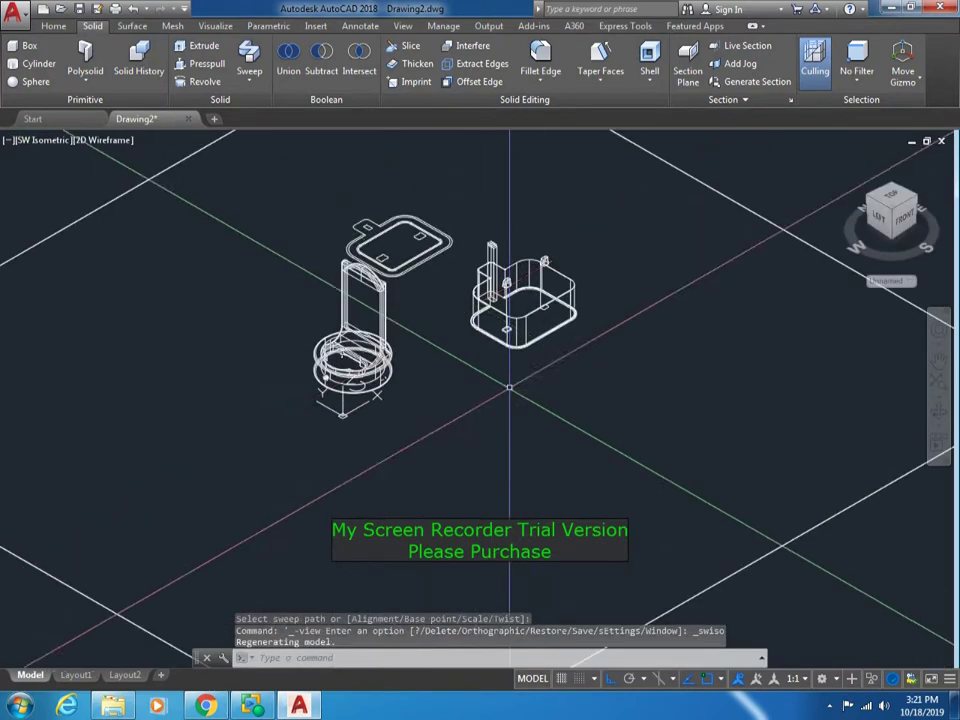
{"action": "scroll", "coordinate": [470, 395], "scroll_direction": "up", "scroll_amount": 2}
{"action": "scroll", "coordinate": [390, 347], "scroll_direction": "up", "scroll_amount": 1}
- Copy the tray's inner contour into the plug's base, snapping to a midpoint
{"action": "key", "text": "Return"}
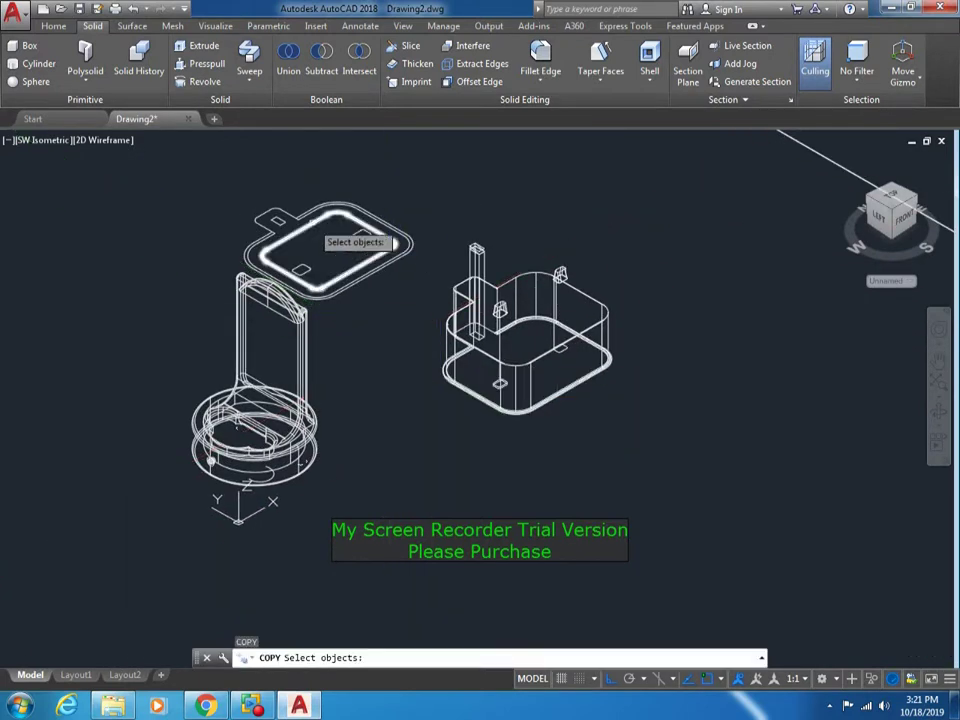
{"action": "scroll", "coordinate": [283, 224], "scroll_direction": "up", "scroll_amount": 4}
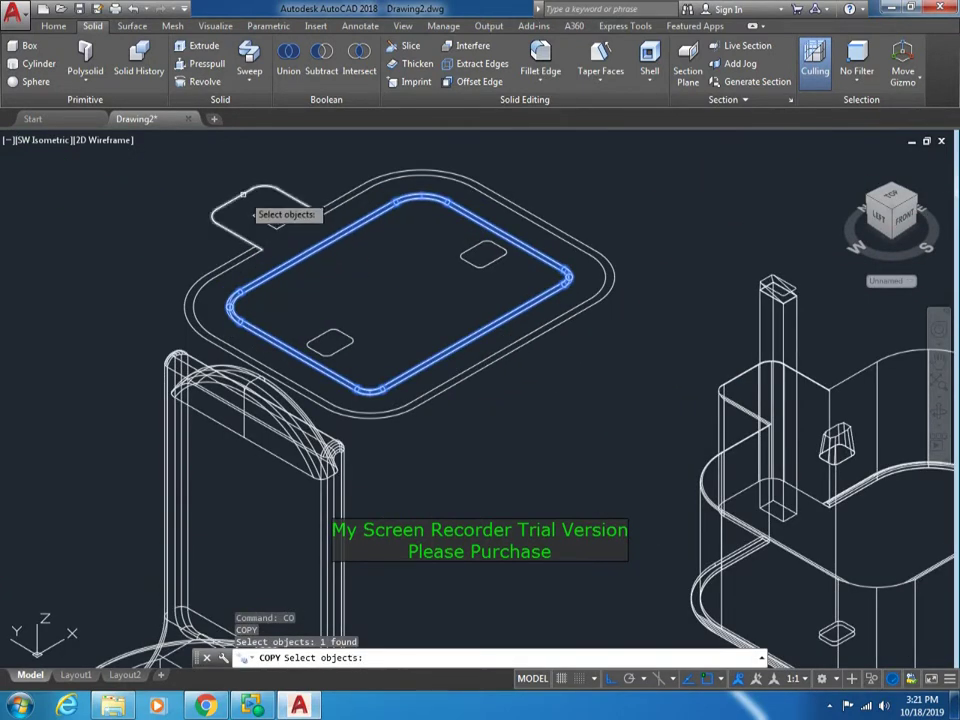
{"action": "key", "text": "Return"}
{"action": "left_click", "coordinate": [269, 216]}
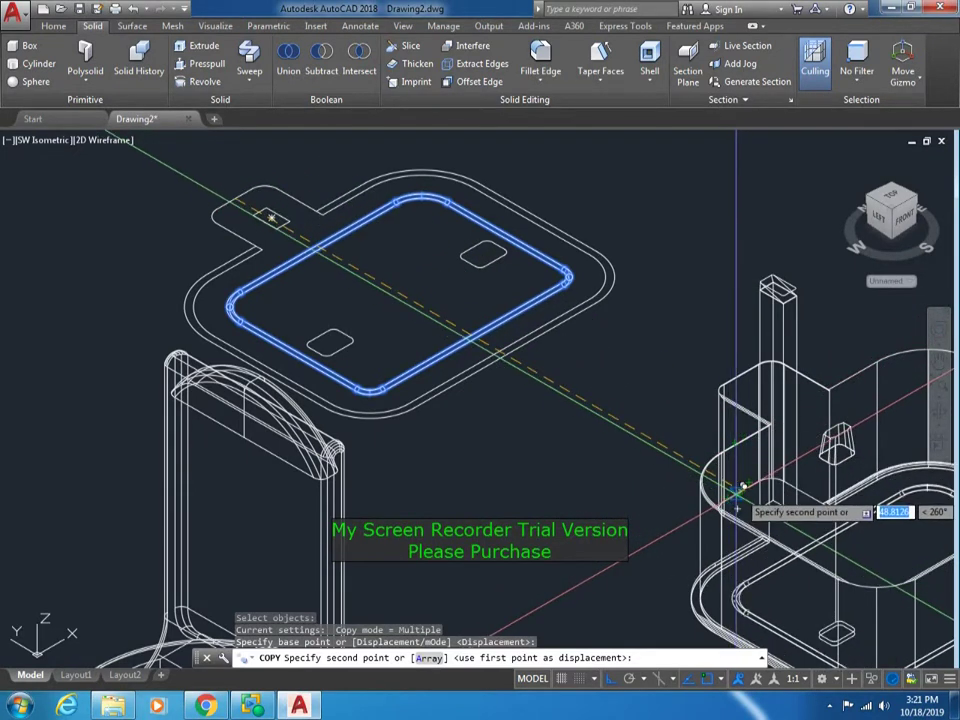
{"action": "type", "text": "d"}
{"action": "key", "text": "Return"}
{"action": "left_click", "coordinate": [748, 484]}
{"action": "scroll", "coordinate": [748, 484], "scroll_direction": "down", "scroll_amount": 2}
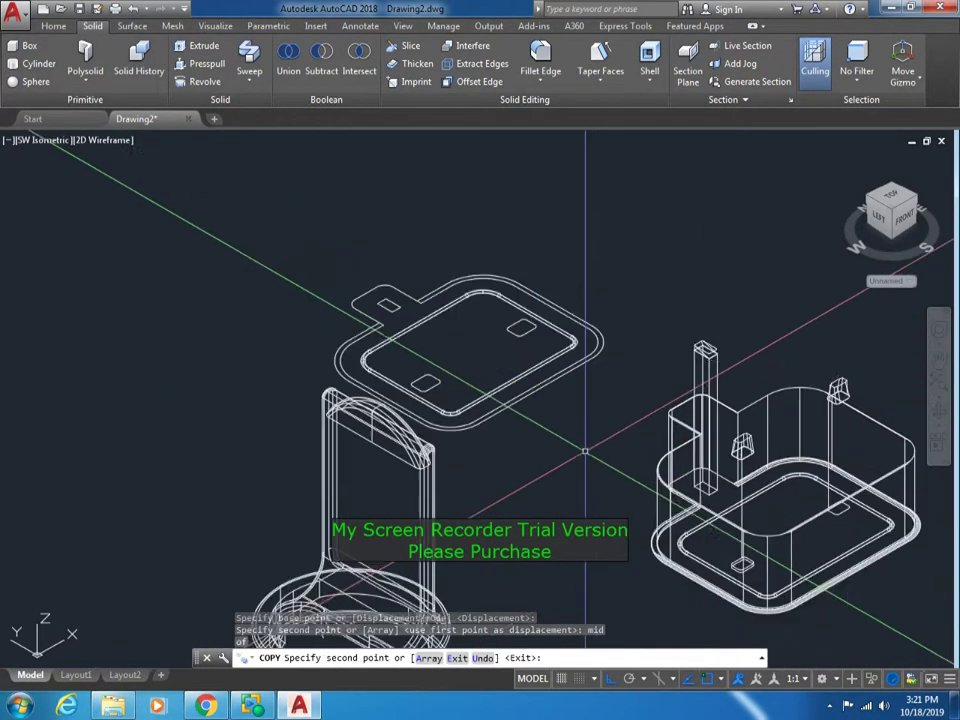
{"action": "key", "text": "Escape"}
- Reapply the SW Isometric view
{"action": "left_click", "coordinate": [45, 140]}
{"action": "left_click", "coordinate": [107, 277]}
{"action": "scroll", "coordinate": [560, 380], "scroll_direction": "up", "scroll_amount": 3}
{"action": "key", "text": "Escape"}
{"action": "left_click", "coordinate": [104, 140]}
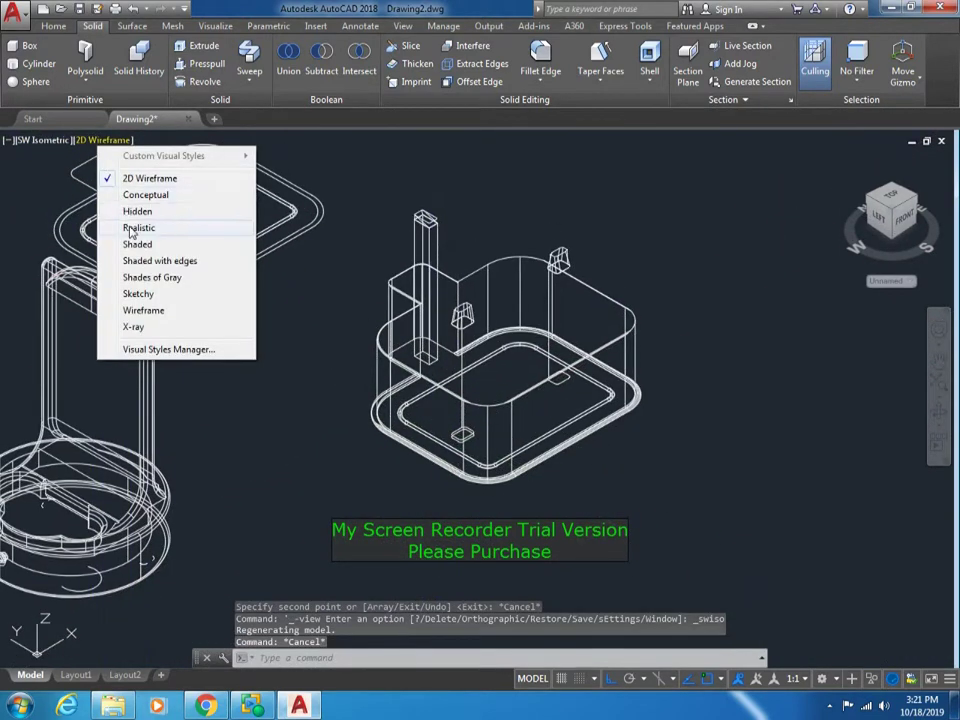
- Set the visual style to Realistic
{"action": "left_click", "coordinate": [138, 228]}
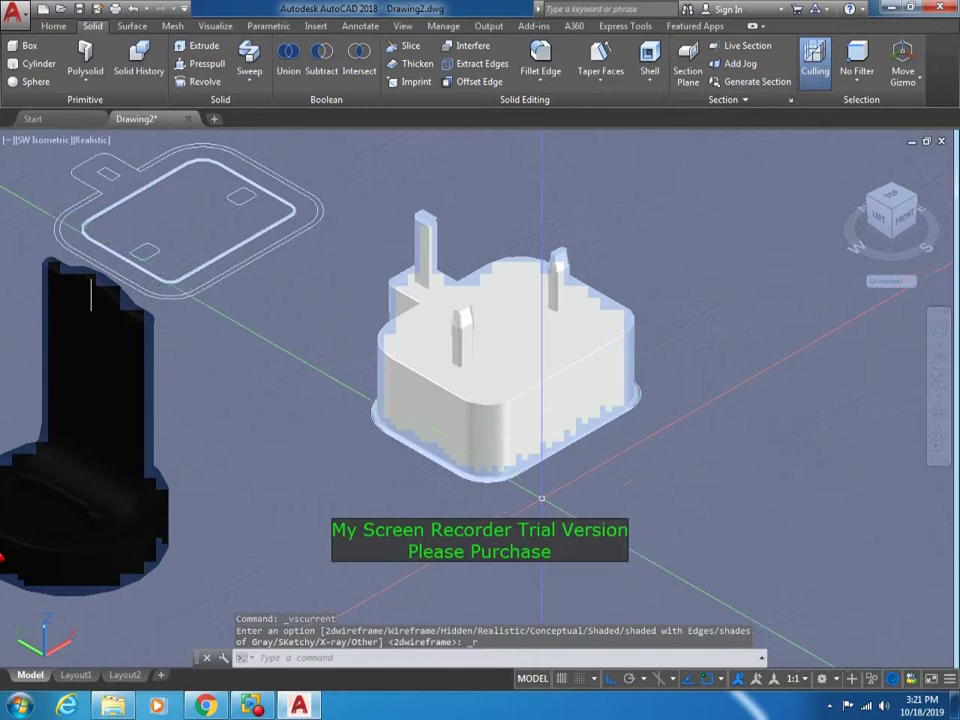
{"action": "key", "text": "Escape"}
{"action": "key", "text": "Escape"}
{"action": "middle_click_drag", "start_coordinate": [406, 500], "coordinate": [431, 500]}
- Use MATCHPROP to give the plug body and dock stand the dock's black properties, then save
{"action": "type", "text": "ma"}
{"action": "key", "text": "Return"}
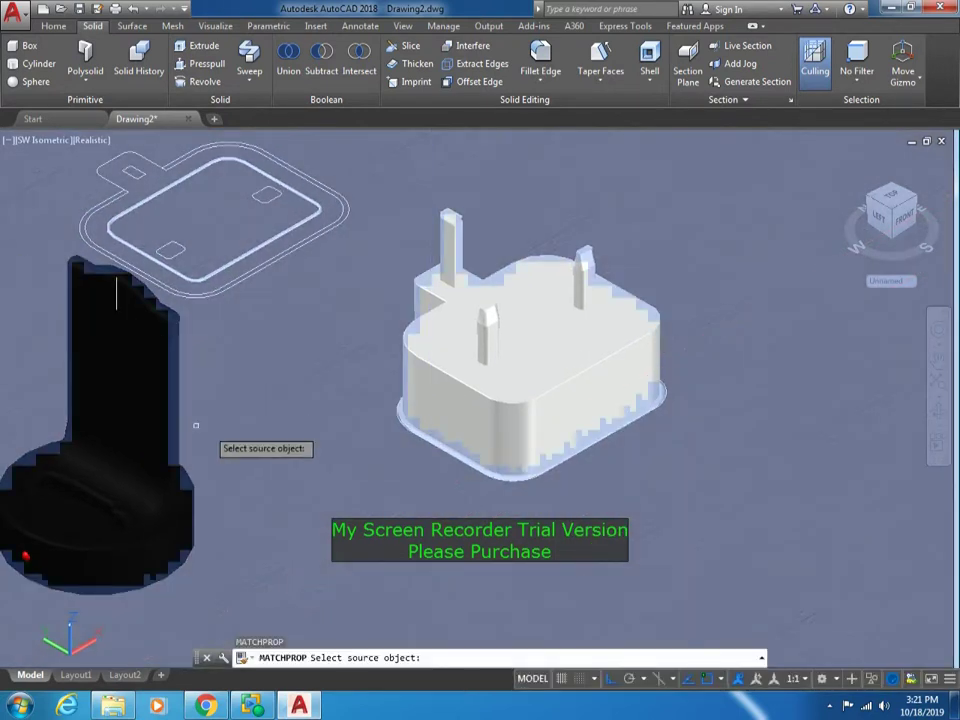
{"action": "left_click", "coordinate": [158, 398]}
{"action": "left_click", "coordinate": [570, 381]}
{"action": "right_click", "coordinate": [510, 372]}
{"action": "left_click", "coordinate": [543, 380]}
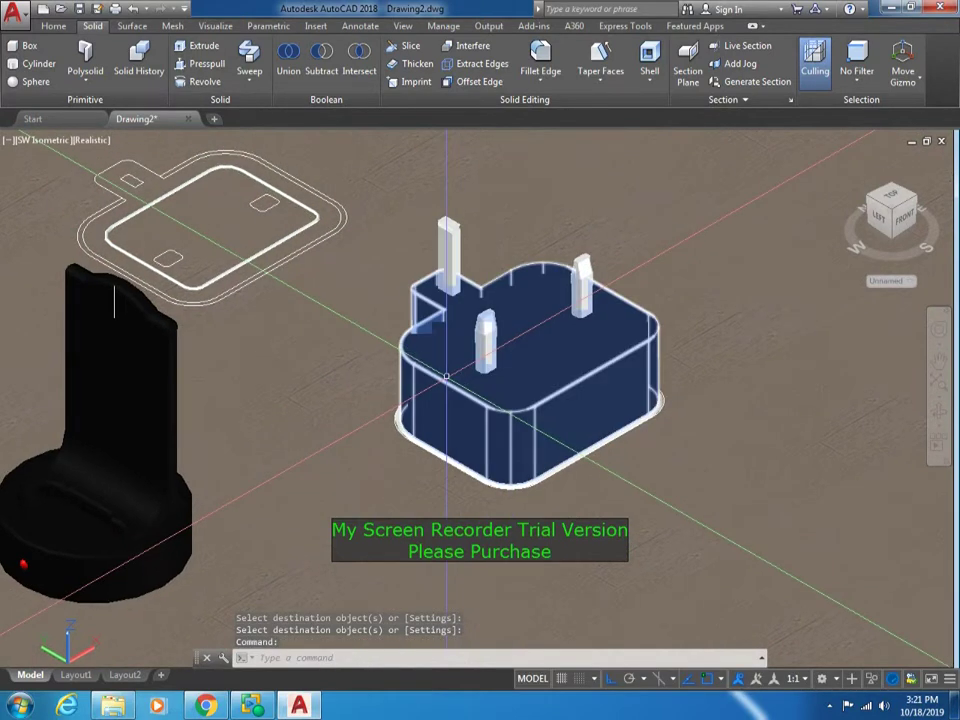
{"action": "mouse_move", "coordinate": [135, 585]}
{"action": "middle_mouse_down"}
{"action": "mouse_move", "coordinate": [235, 530]}
{"action": "mouse_move", "coordinate": [206, 572]}
{"action": "middle_mouse_up"}
{"action": "left_click", "coordinate": [231, 522]}
{"action": "key", "text": "Escape"}
{"action": "key", "text": "ctrl+s"}
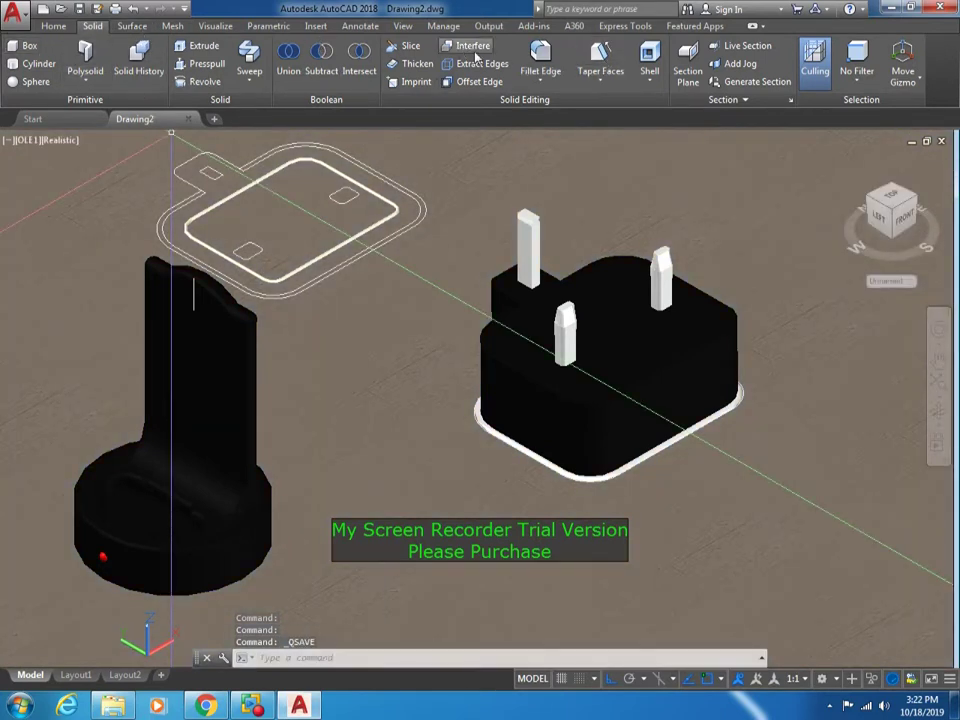
{"action": "left_click", "coordinate": [214, 26]}
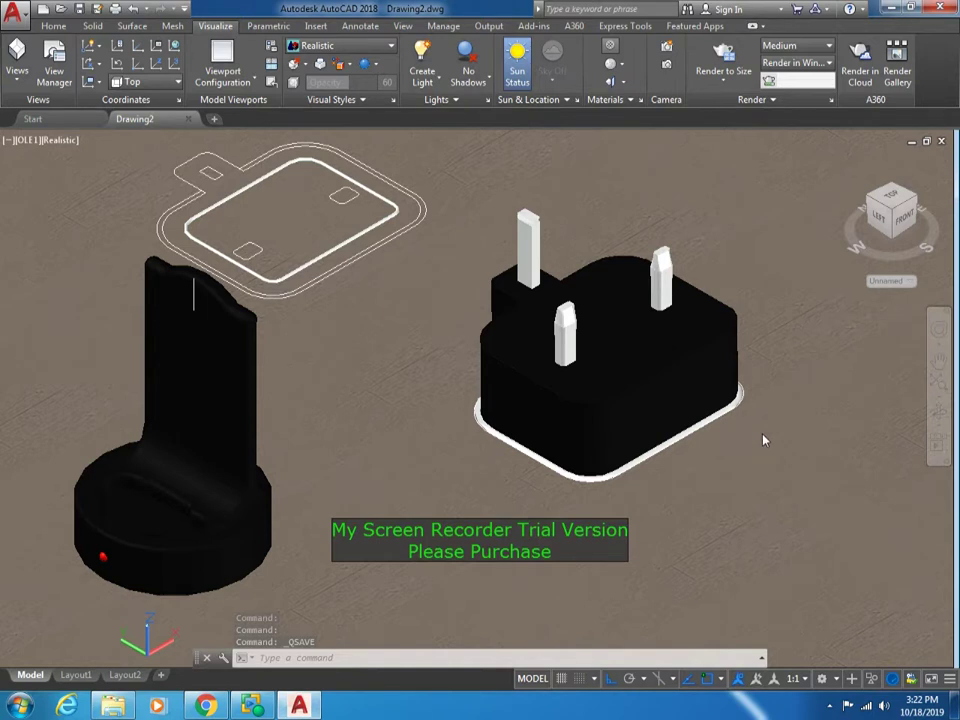
- In the Materials Browser, expand Autodesk Library to the Plastic materials, shown as large thumbnails
{"action": "left_click", "coordinate": [610, 45]}
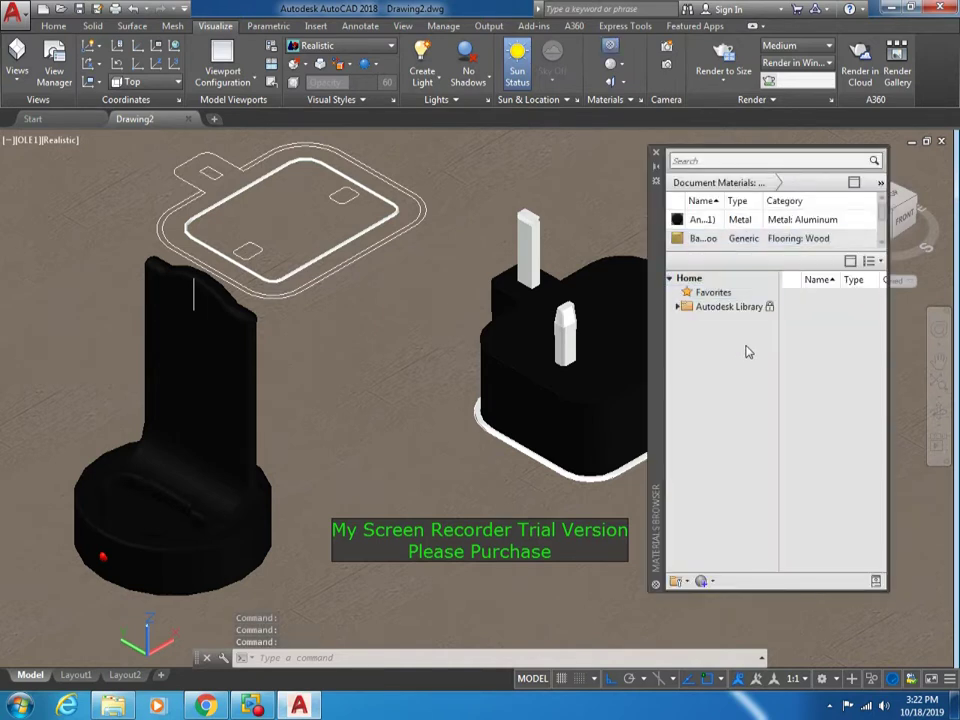
{"action": "left_click", "coordinate": [678, 309]}
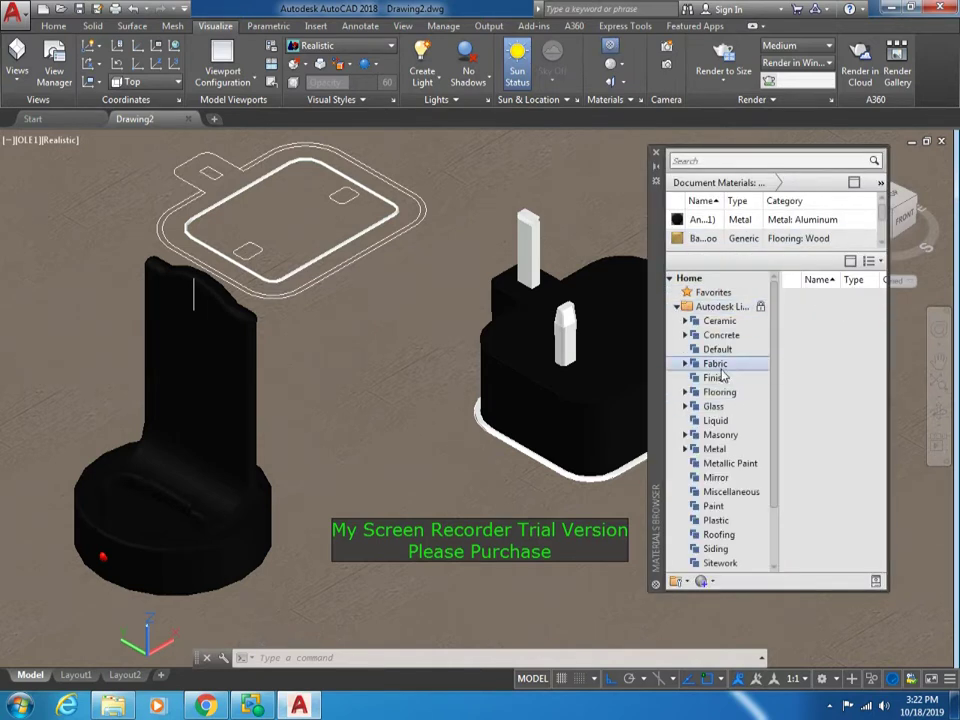
{"action": "left_click", "coordinate": [715, 363]}
{"action": "left_click", "coordinate": [879, 261]}
{"action": "left_click", "coordinate": [903, 358]}
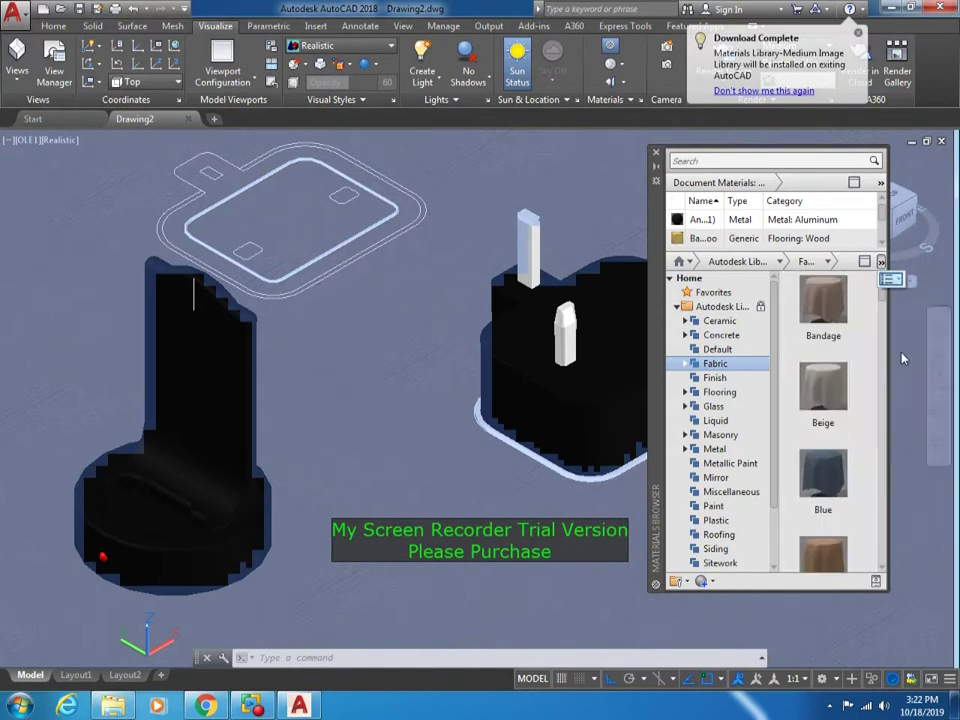
{"action": "left_click", "coordinate": [738, 405]}
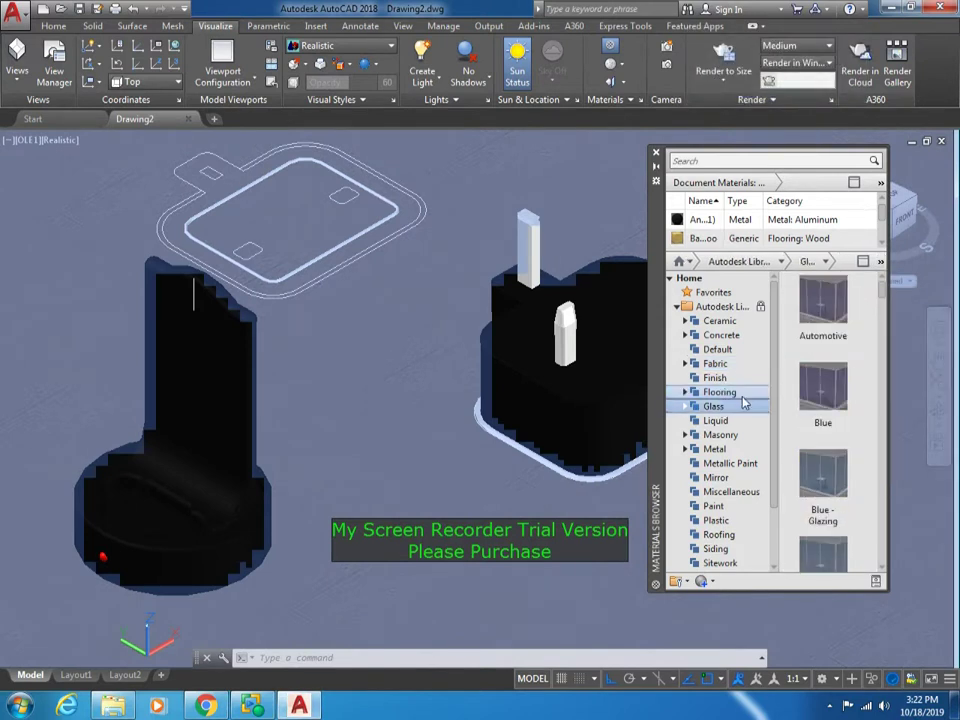
{"action": "left_click_drag", "start_coordinate": [775, 302], "coordinate": [786, 414]}
{"action": "left_click", "coordinate": [716, 450]}
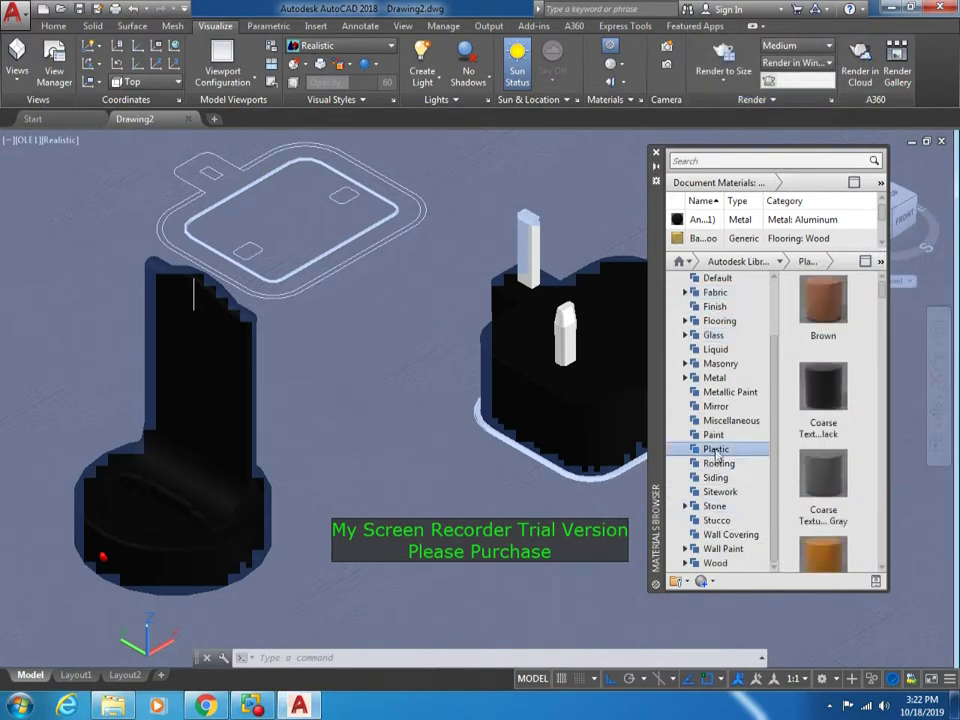
- Assign Coarse Textured - Black to the plug body and render without the image library
{"action": "left_click", "coordinate": [590, 412]}
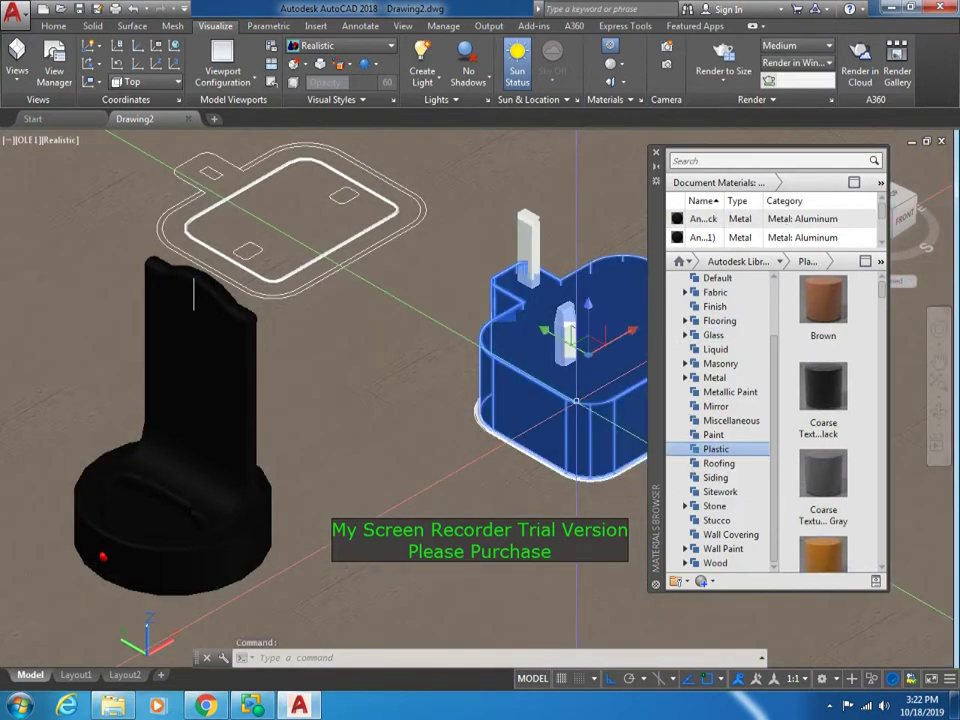
{"action": "right_click", "coordinate": [820, 388]}
{"action": "left_click", "coordinate": [850, 393]}
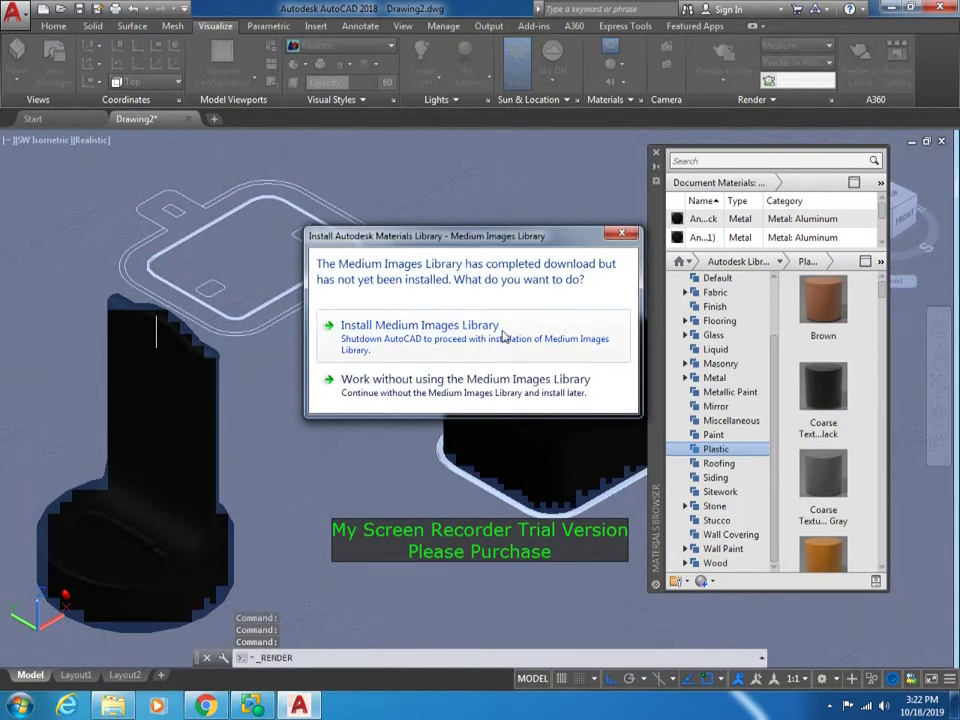
{"action": "left_click", "coordinate": [476, 380]}
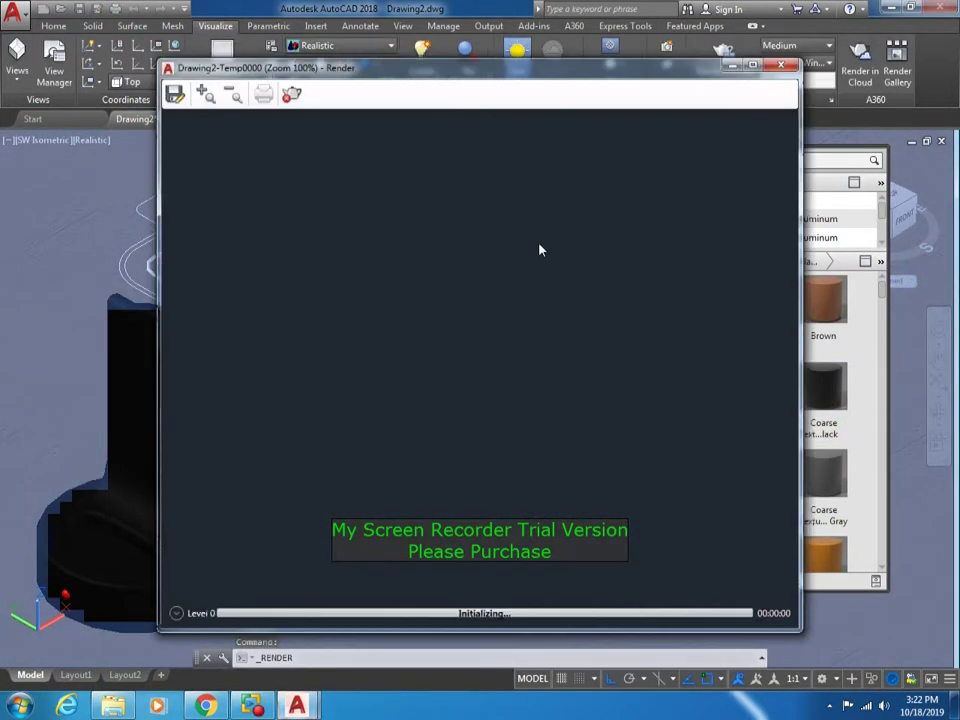
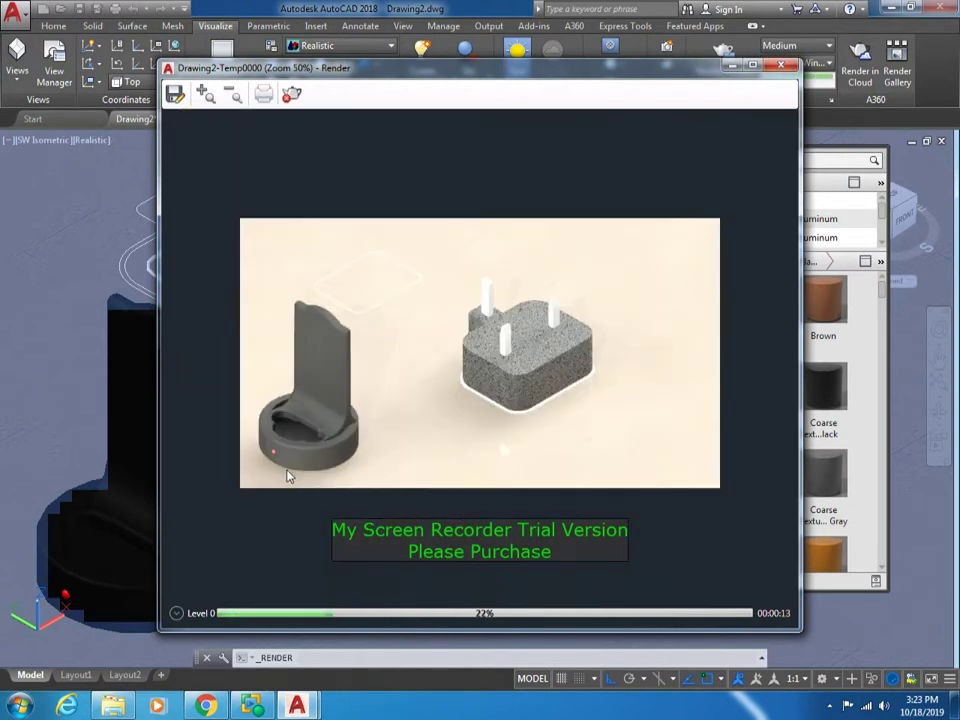
- Close the unfinished render and browse the library categories to show the Finish lacquer materials
{"action": "left_click", "coordinate": [783, 66]}
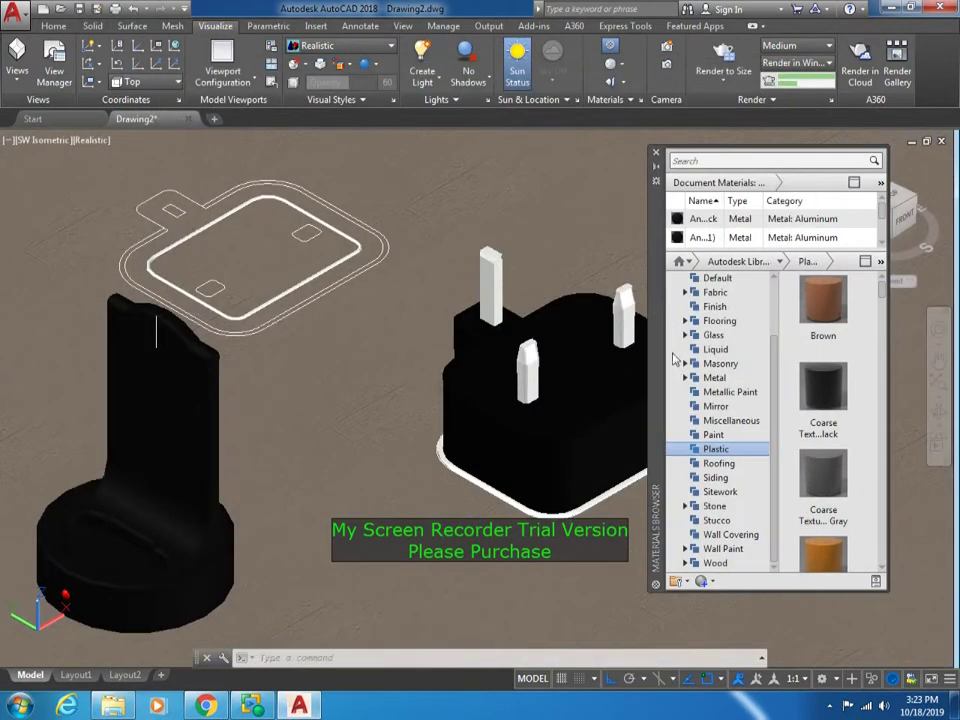
{"action": "left_click", "coordinate": [718, 463]}
{"action": "left_click", "coordinate": [716, 477]}
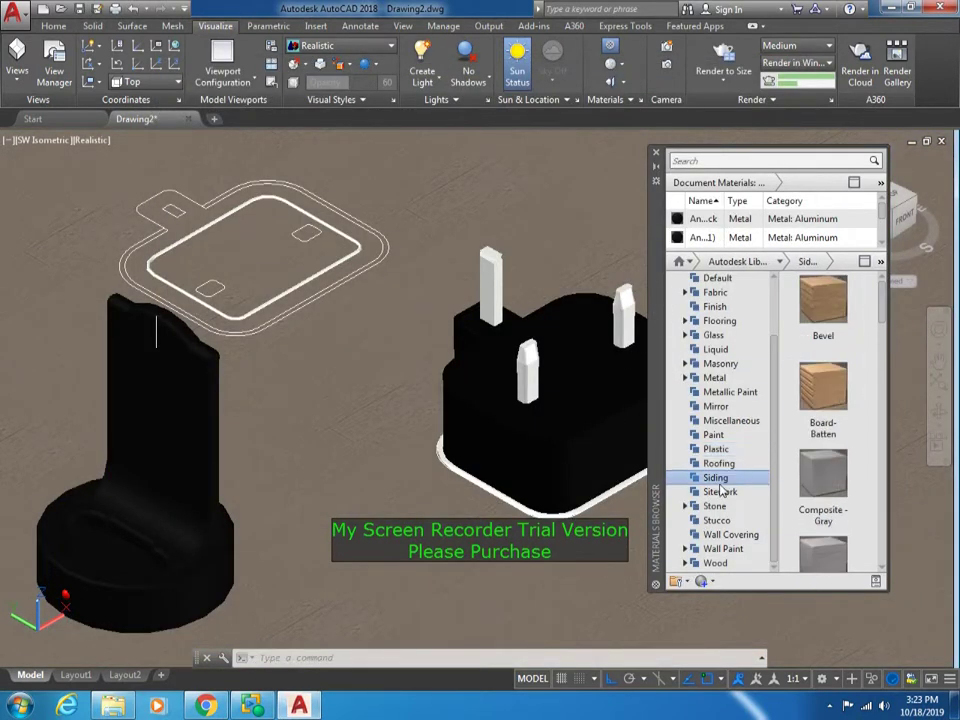
{"action": "left_click", "coordinate": [718, 491]}
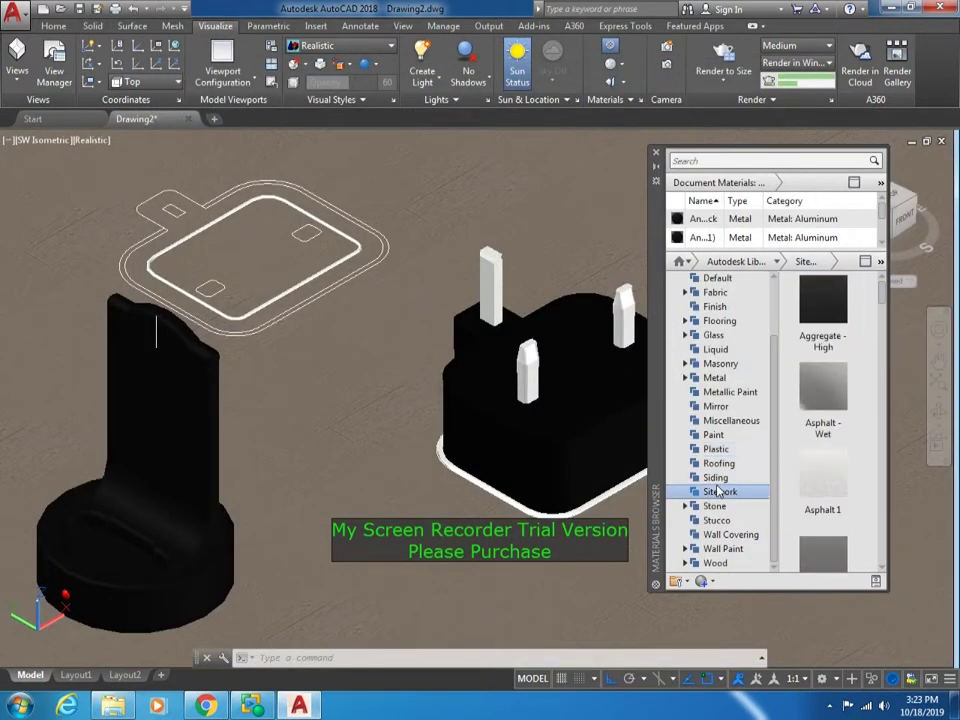
{"action": "left_click", "coordinate": [707, 321]}
{"action": "left_click", "coordinate": [714, 306]}
- Run a trial render without the image library, close it, and select the phone stand
{"action": "left_click", "coordinate": [717, 55]}
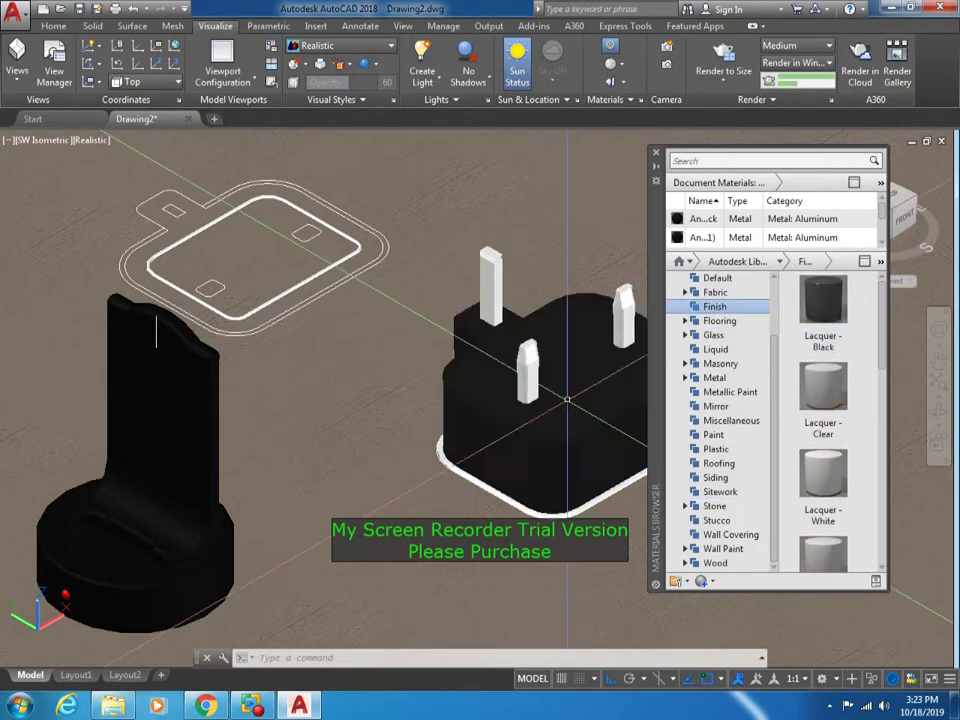
{"action": "left_click", "coordinate": [500, 385]}
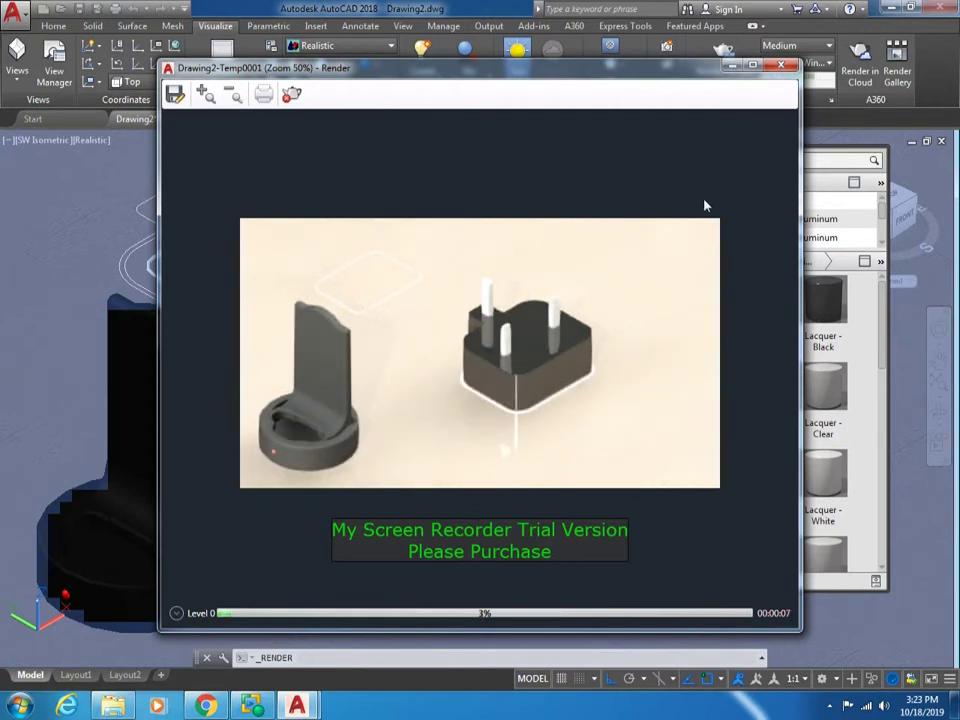
{"action": "left_click", "coordinate": [780, 68]}
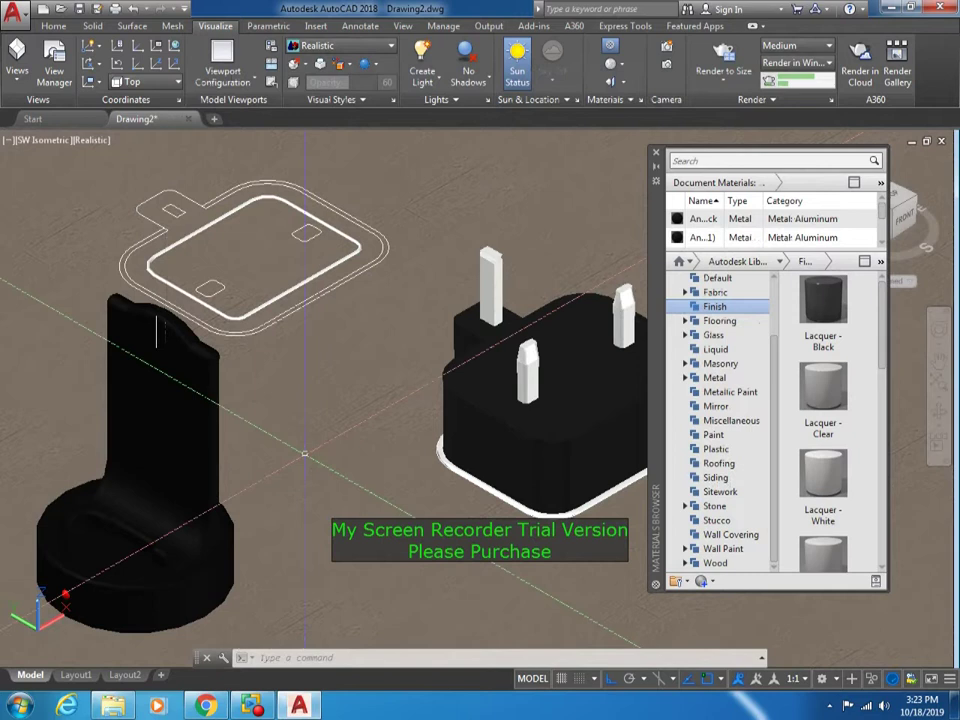
{"action": "left_click", "coordinate": [165, 400]}
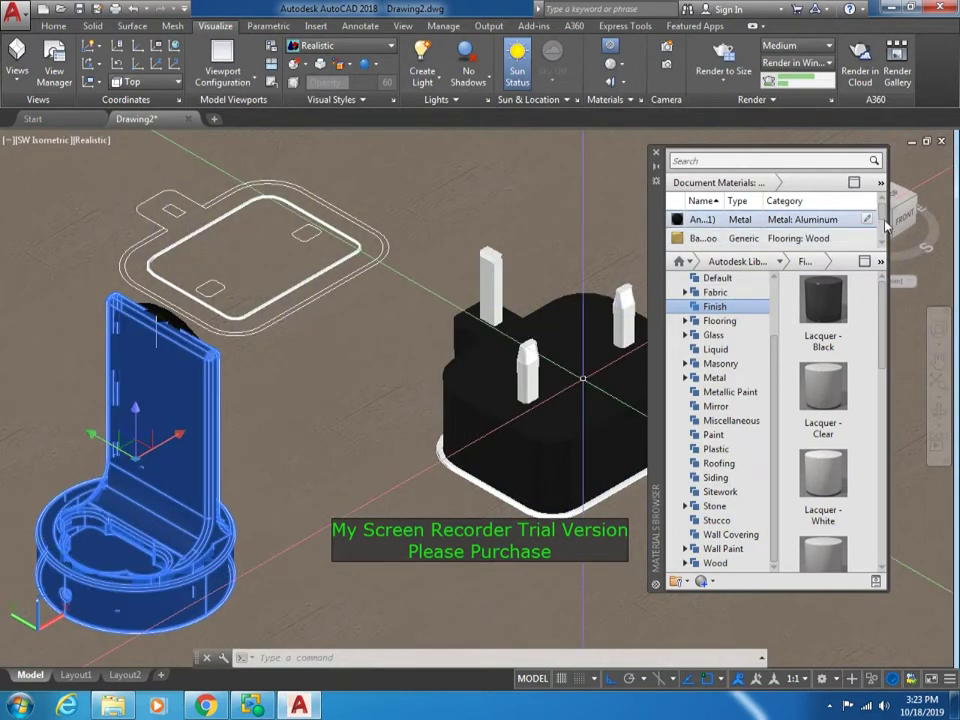
- Show Document Materials as thumbnails and set the subobject selection filter to Face
{"action": "left_click", "coordinate": [890, 201]}
{"action": "left_click", "coordinate": [905, 366]}
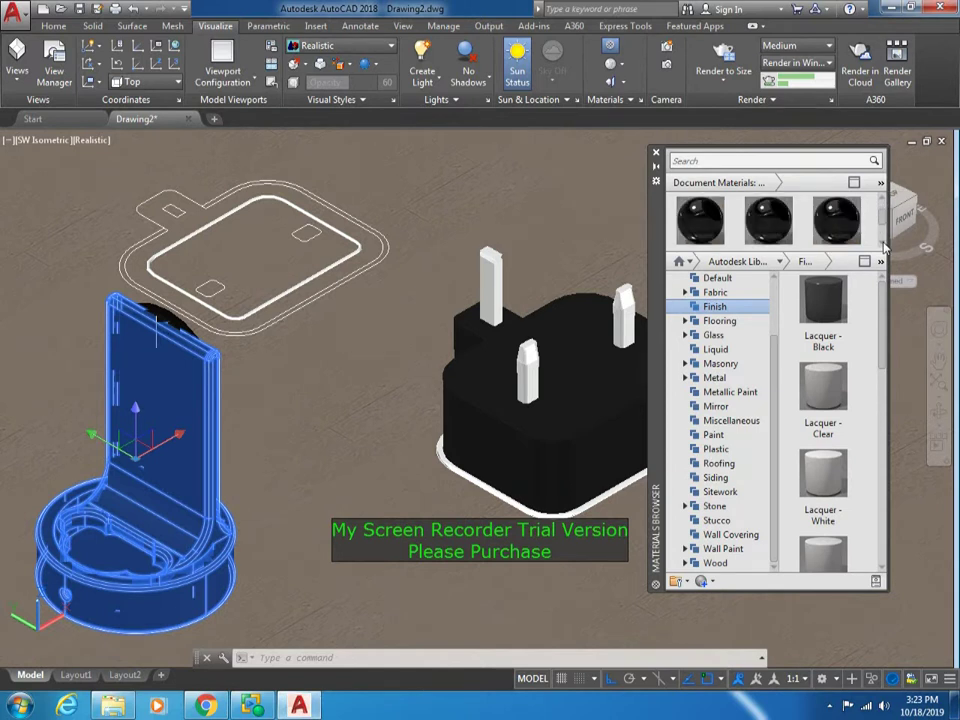
{"action": "right_click", "coordinate": [150, 240]}
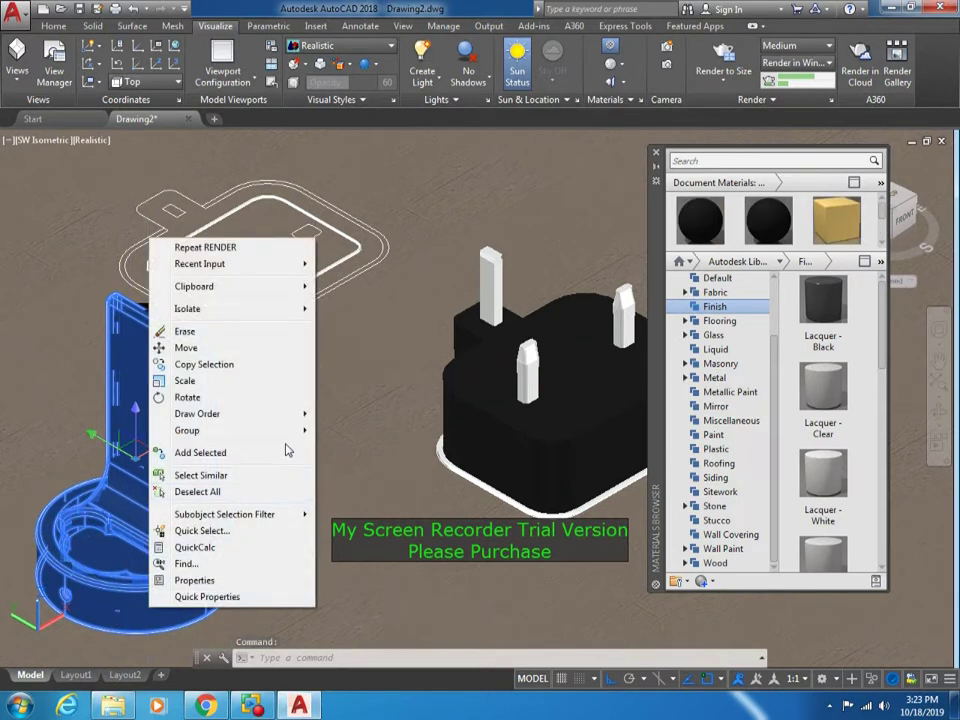
{"action": "mouse_move", "coordinate": [225, 514]}
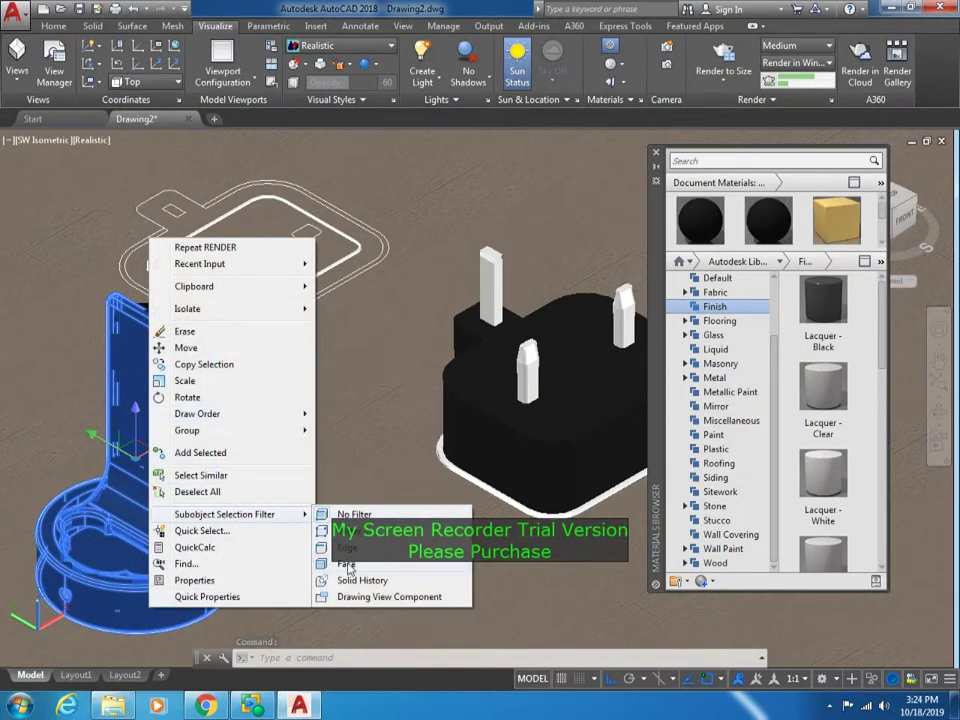
{"action": "left_click", "coordinate": [346, 565]}
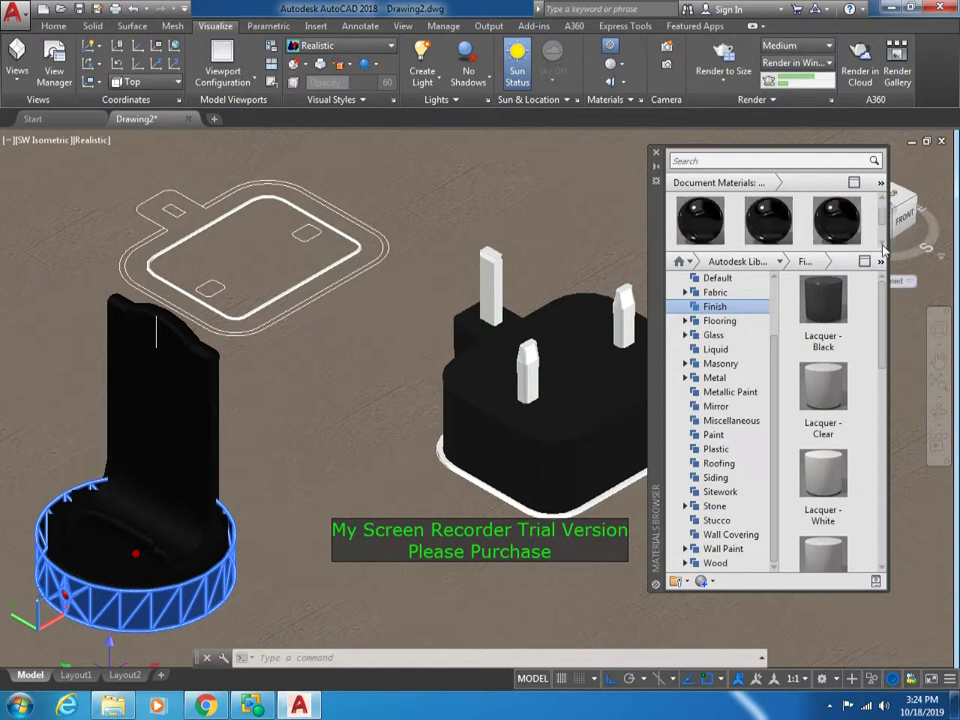
- Select the stand's base ring face
{"action": "left_click_drag", "start_coordinate": [779, 228], "coordinate": [329, 347]}
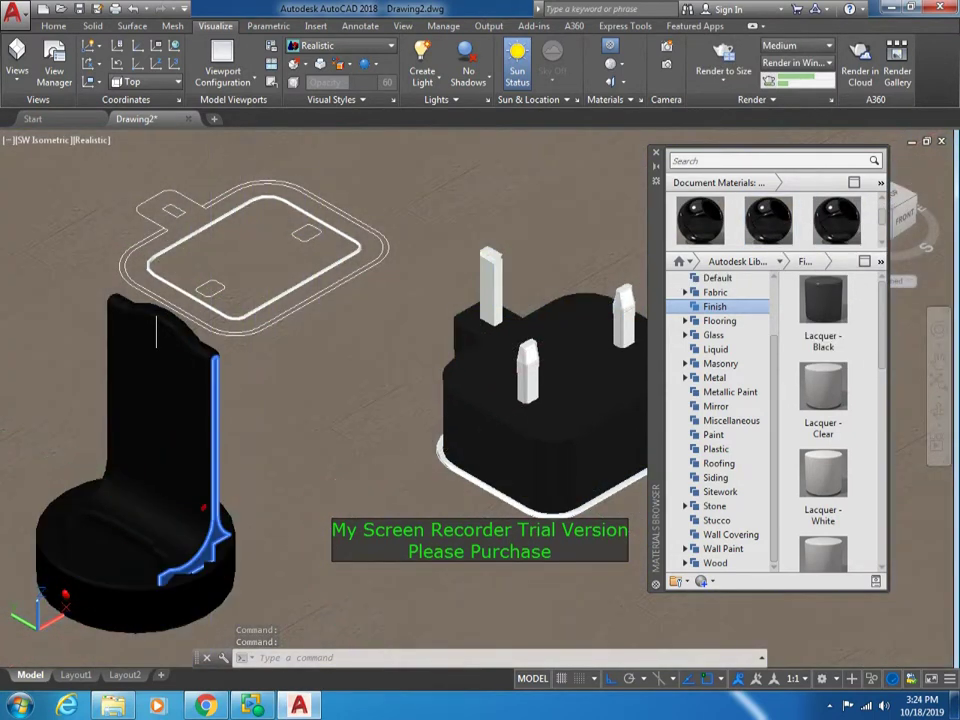
{"action": "key", "text": "Escape"}
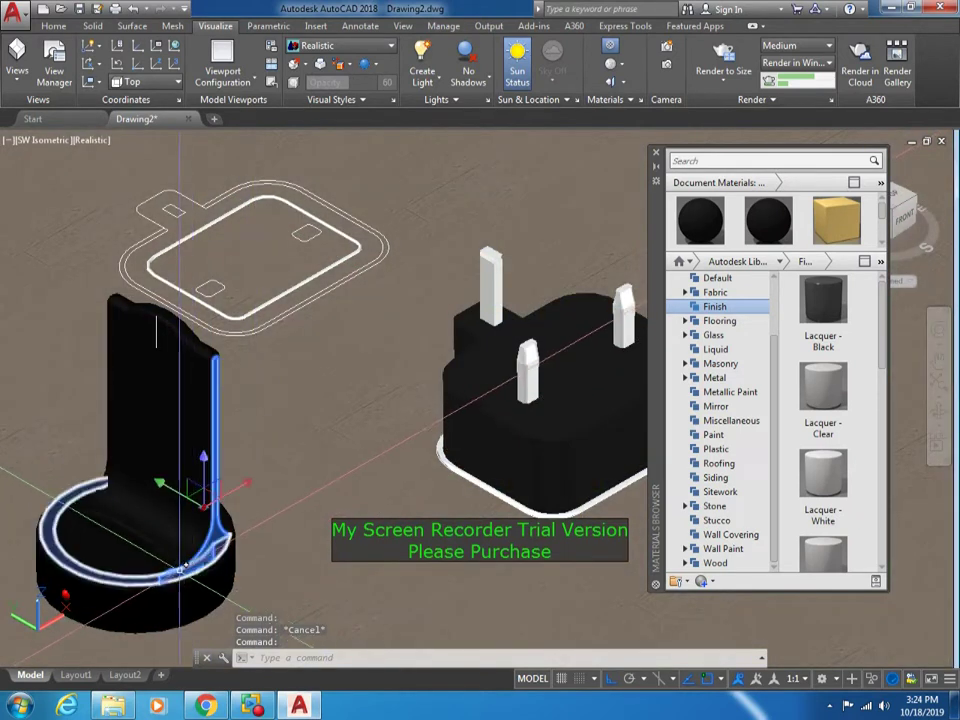
{"action": "left_click", "coordinate": [155, 570]}
{"action": "key", "text": "Escape"}
{"action": "left_click", "coordinate": [155, 570]}
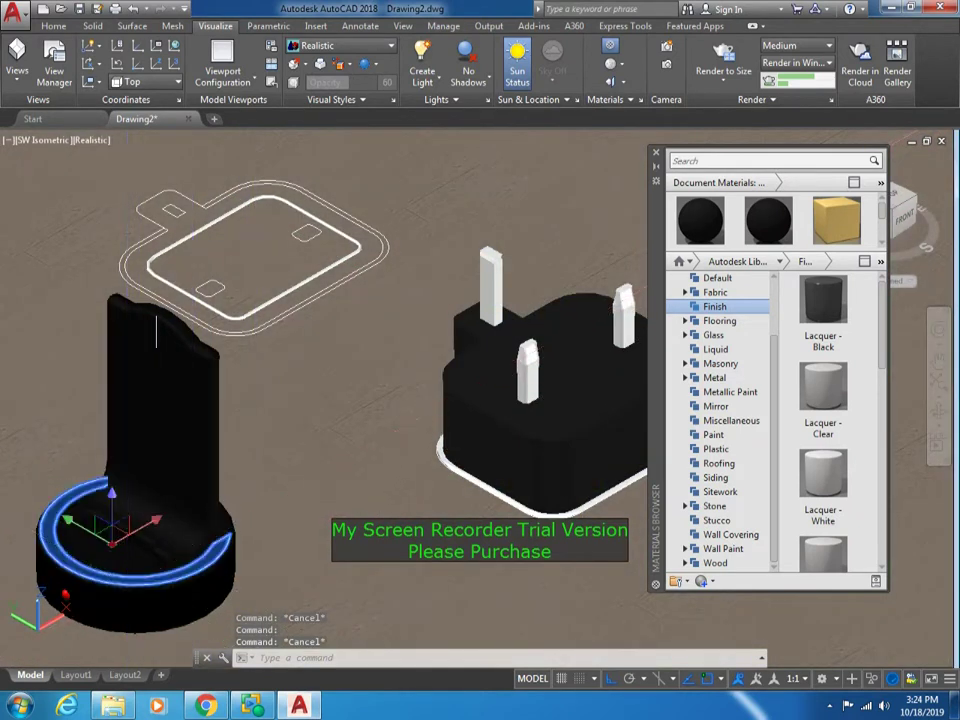
- Add Lacquer Black to the drawing, assign it to the base ring, and test-render without the library
{"action": "left_click", "coordinate": [553, 387]}
{"action": "left_click", "coordinate": [823, 300]}
{"action": "right_click", "coordinate": [836, 222]}
{"action": "left_click", "coordinate": [849, 237]}
{"action": "left_click", "coordinate": [740, 62]}
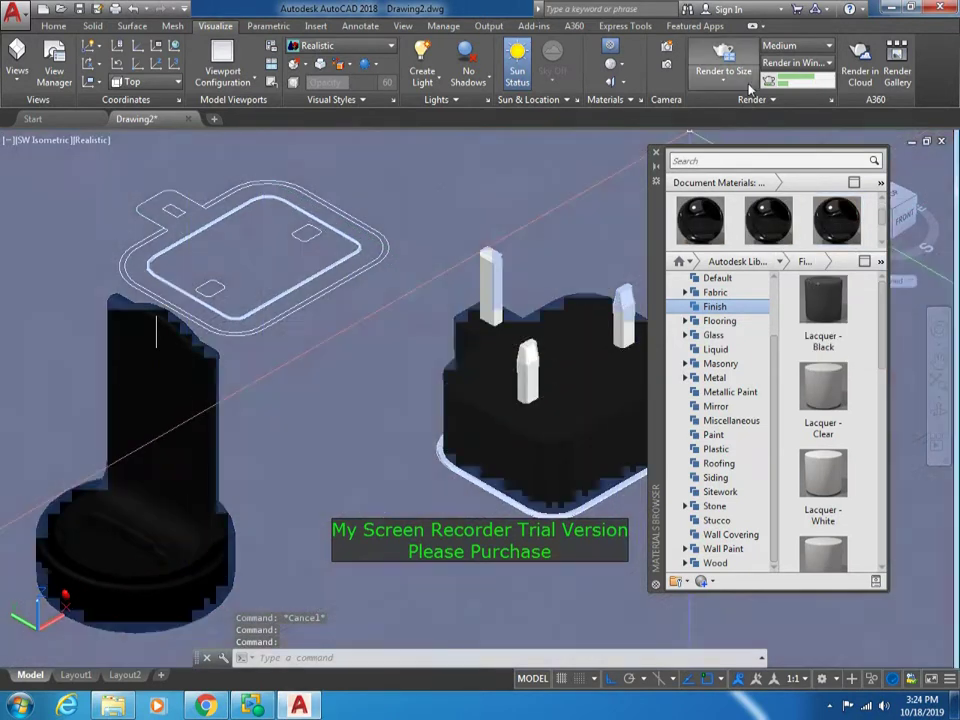
{"action": "left_click", "coordinate": [378, 372]}
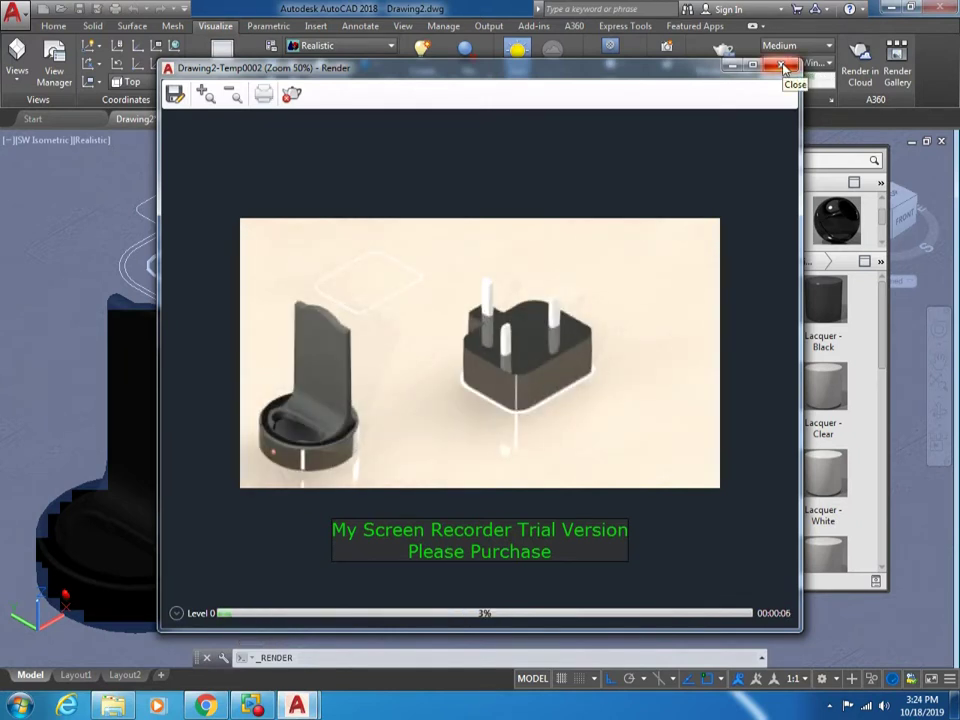
- Drag a document material onto the stand's upright blade faces
{"action": "left_click", "coordinate": [784, 66]}
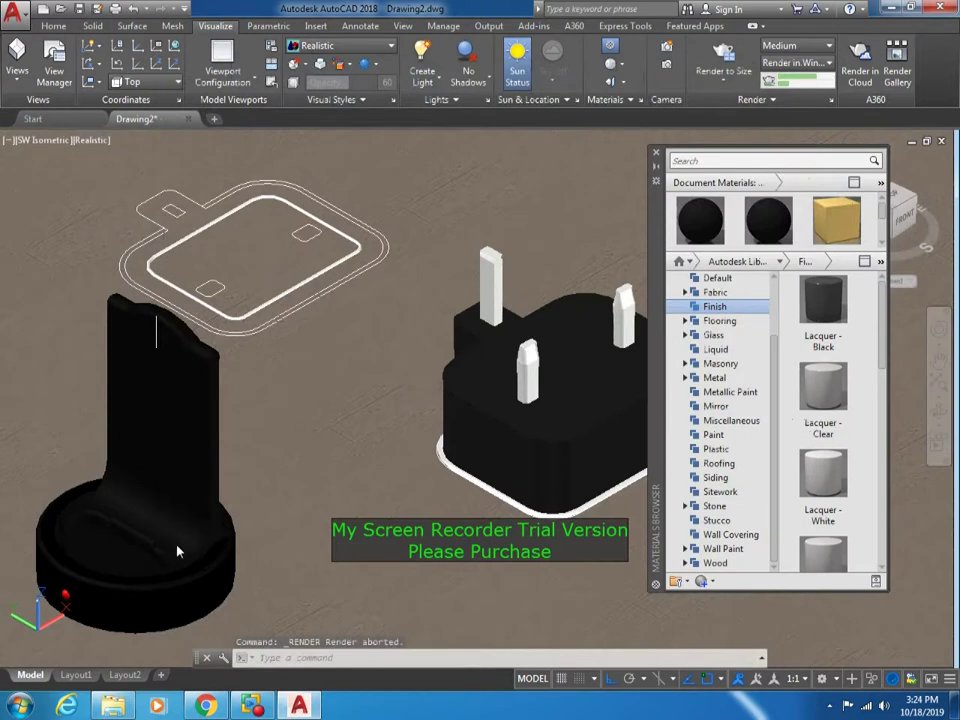
{"action": "left_click", "coordinate": [155, 420]}
{"action": "left_click_drag", "start_coordinate": [788, 238], "coordinate": [178, 458]}
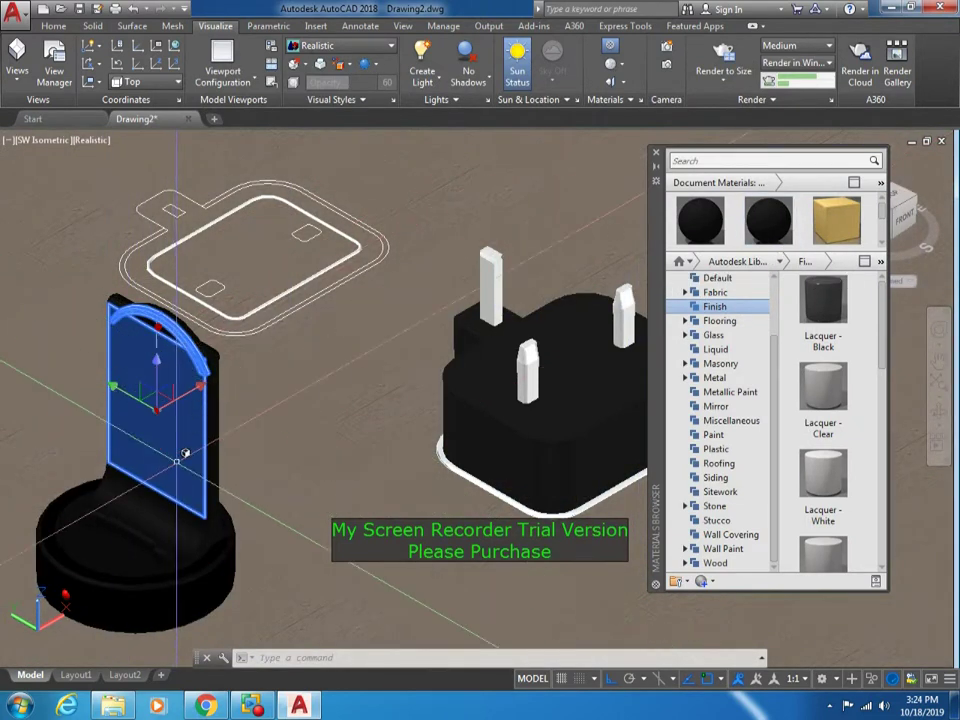
{"action": "left_click_drag", "start_coordinate": [178, 458], "coordinate": [160, 485]}
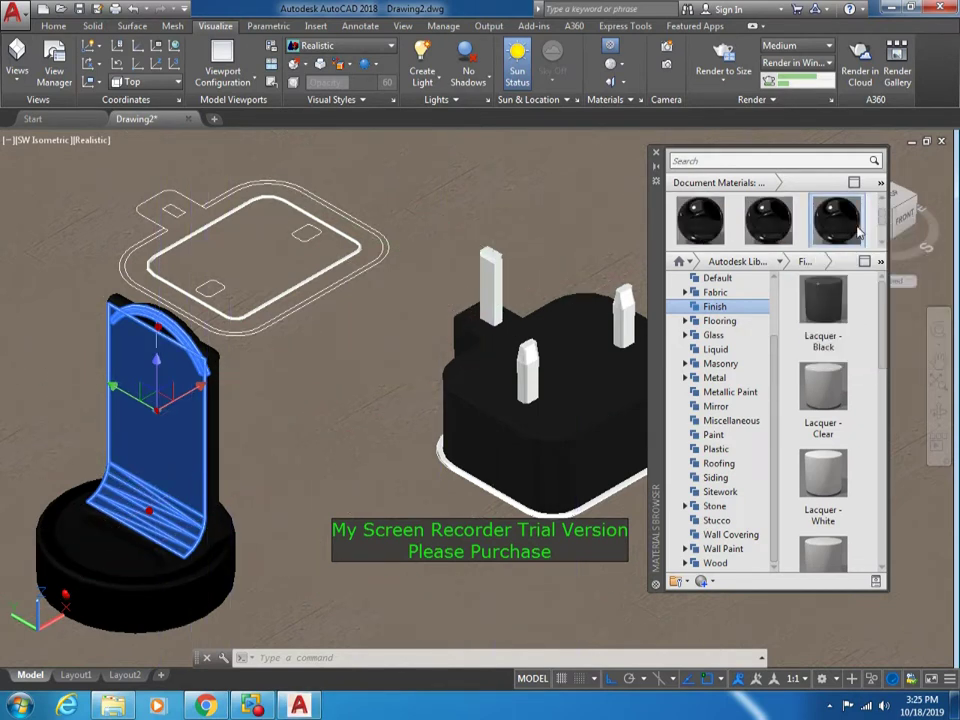
- Test-render the scene without the image library and zoom around to inspect the blade
{"action": "left_click", "coordinate": [724, 55]}
{"action": "left_click", "coordinate": [430, 316]}
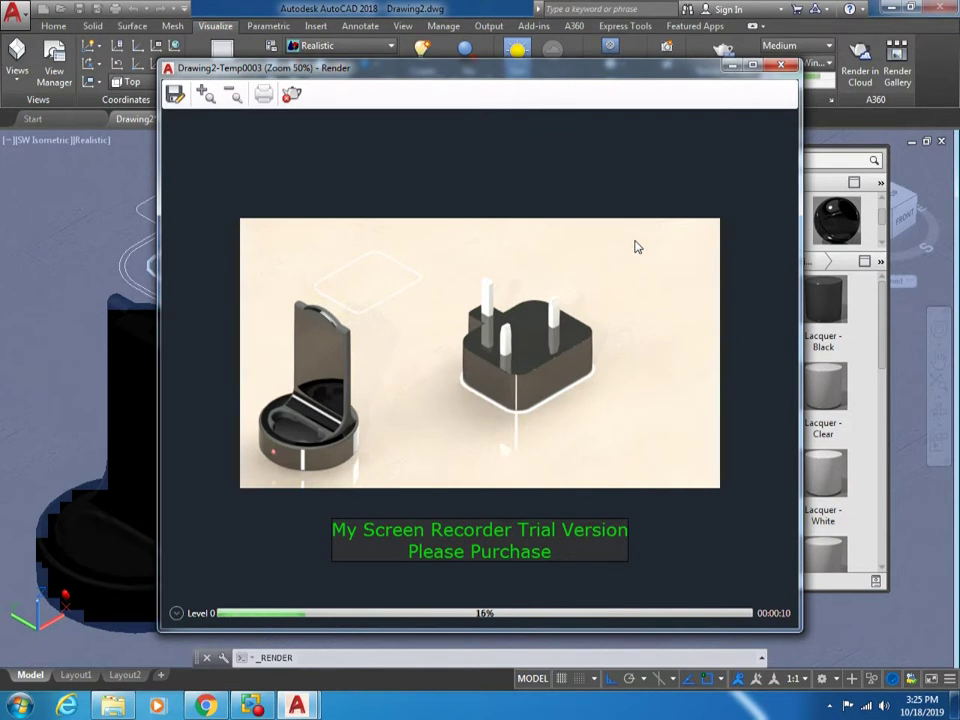
{"action": "scroll", "coordinate": [257, 432], "scroll_direction": "up", "scroll_amount": 1}
{"action": "scroll", "coordinate": [306, 407], "scroll_direction": "up", "scroll_amount": 1}
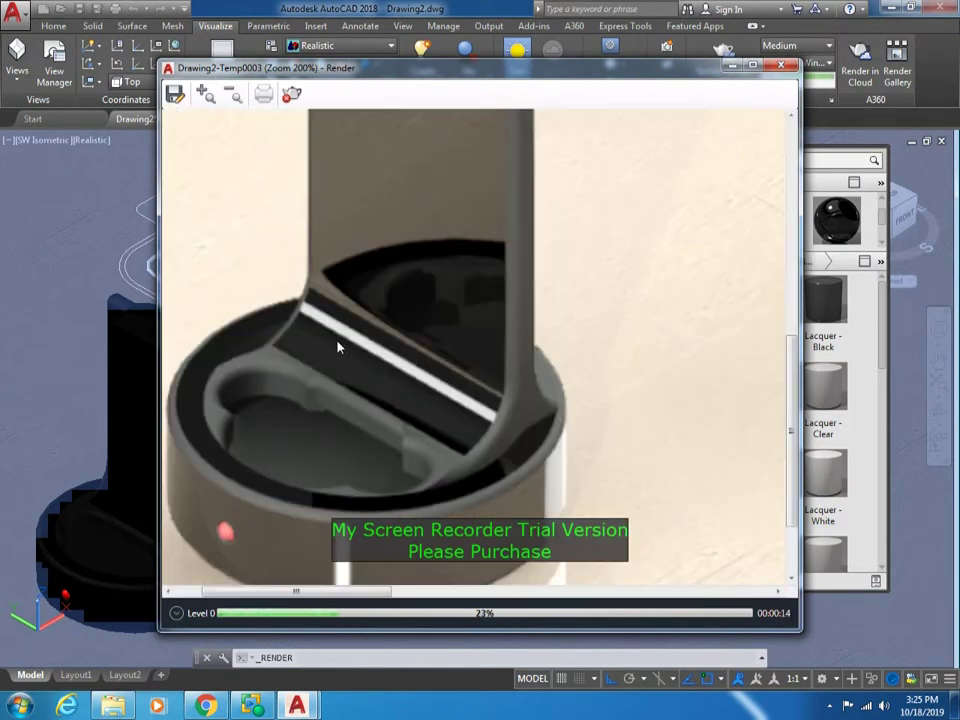
{"action": "scroll", "coordinate": [338, 347], "scroll_direction": "down", "scroll_amount": 2}
{"action": "scroll", "coordinate": [300, 440], "scroll_direction": "down", "scroll_amount": 1}
{"action": "scroll", "coordinate": [294, 453], "scroll_direction": "up", "scroll_amount": 1}
{"action": "scroll", "coordinate": [343, 298], "scroll_direction": "up", "scroll_amount": 2}
{"action": "scroll", "coordinate": [336, 347], "scroll_direction": "down", "scroll_amount": 1}
{"action": "scroll", "coordinate": [291, 418], "scroll_direction": "down", "scroll_amount": 1}
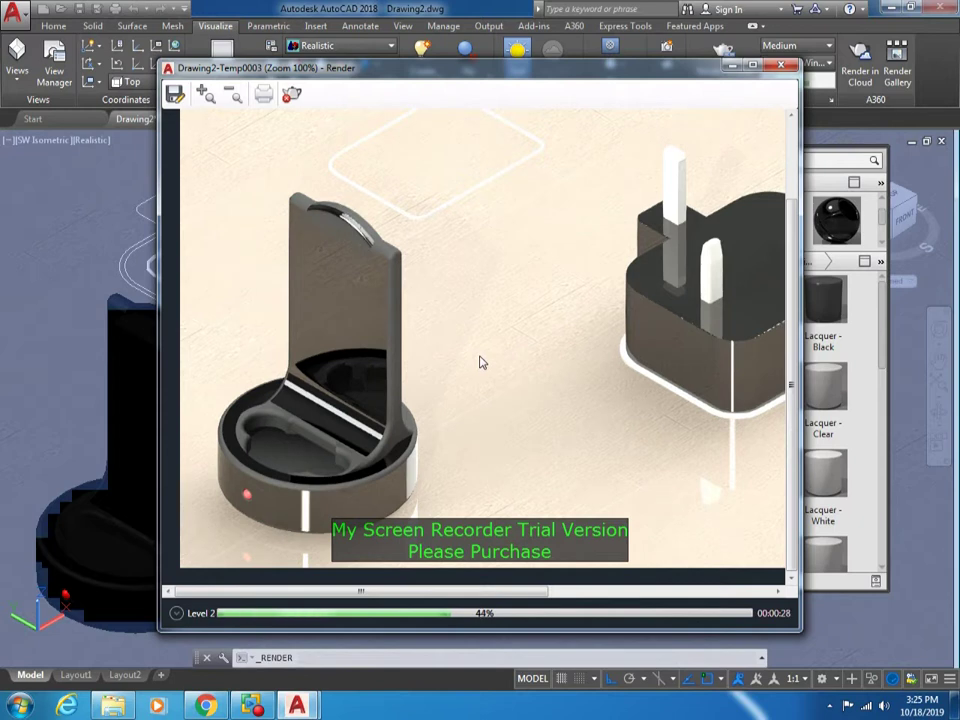
{"action": "scroll", "coordinate": [341, 495], "scroll_direction": "up", "scroll_amount": 2}
{"action": "scroll", "coordinate": [341, 495], "scroll_direction": "down", "scroll_amount": 2}
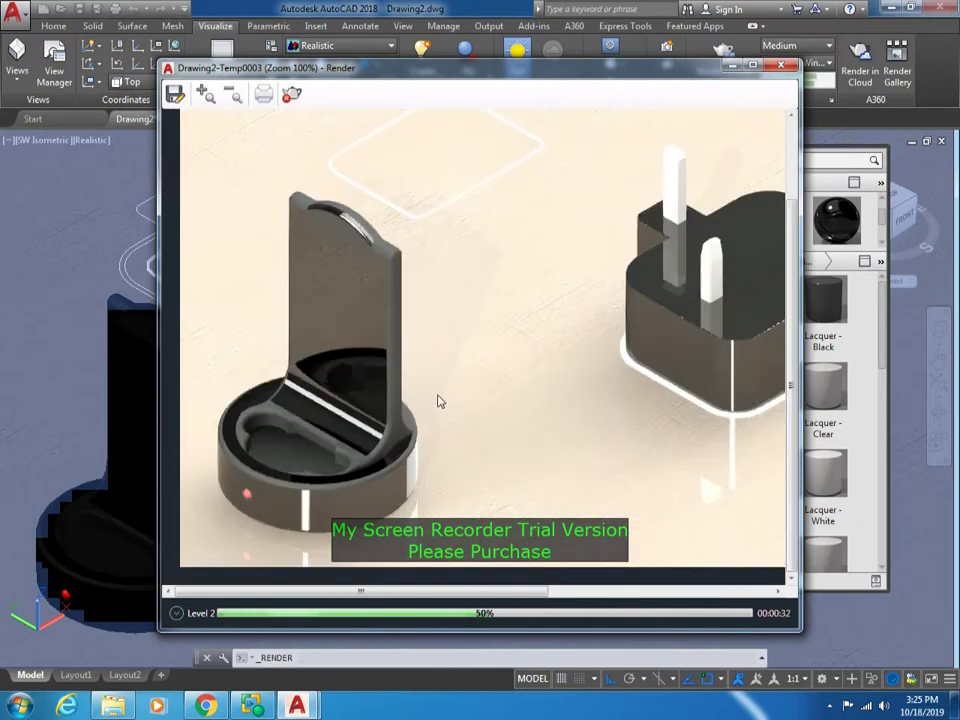
{"action": "left_click", "coordinate": [152, 310]}
- Assign the second document material to the stand's vertical face and review it in a new render
{"action": "left_click", "coordinate": [193, 381], "text": "ctrl"}
{"action": "right_click", "coordinate": [776, 252]}
{"action": "left_click", "coordinate": [828, 245]}
{"action": "left_click", "coordinate": [737, 62]}
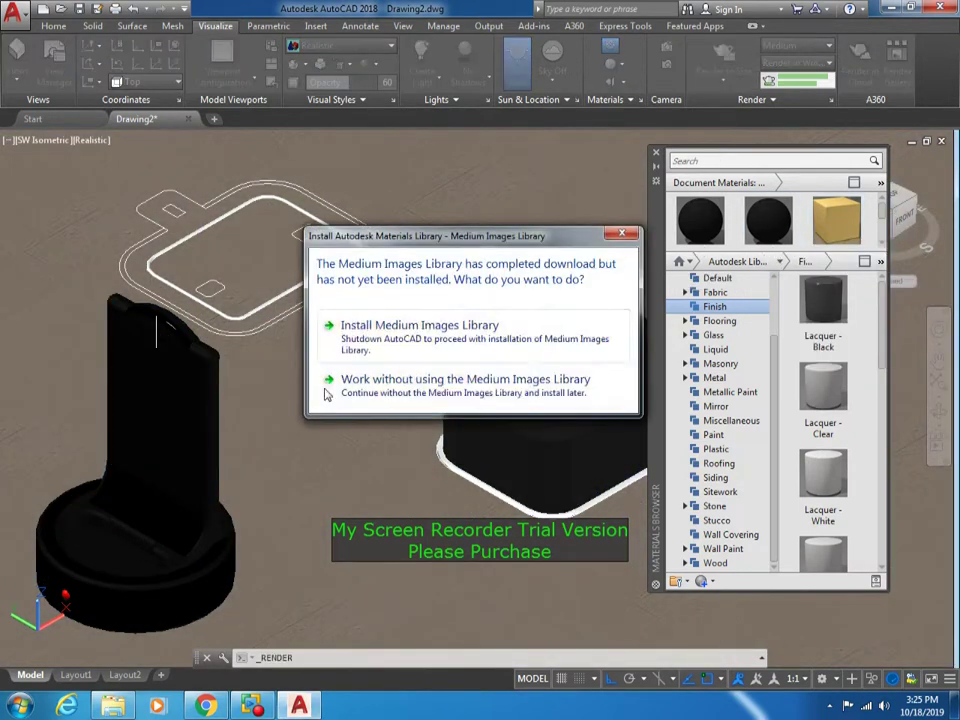
{"action": "left_click", "coordinate": [450, 399]}
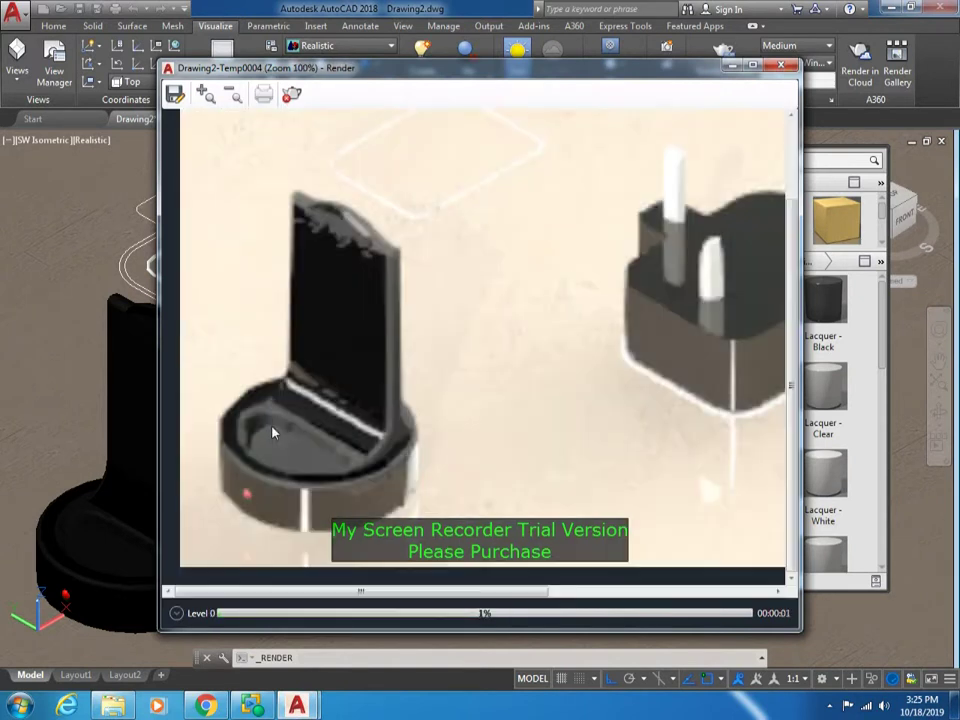
{"action": "scroll", "coordinate": [400, 390], "scroll_direction": "down", "scroll_amount": 1}
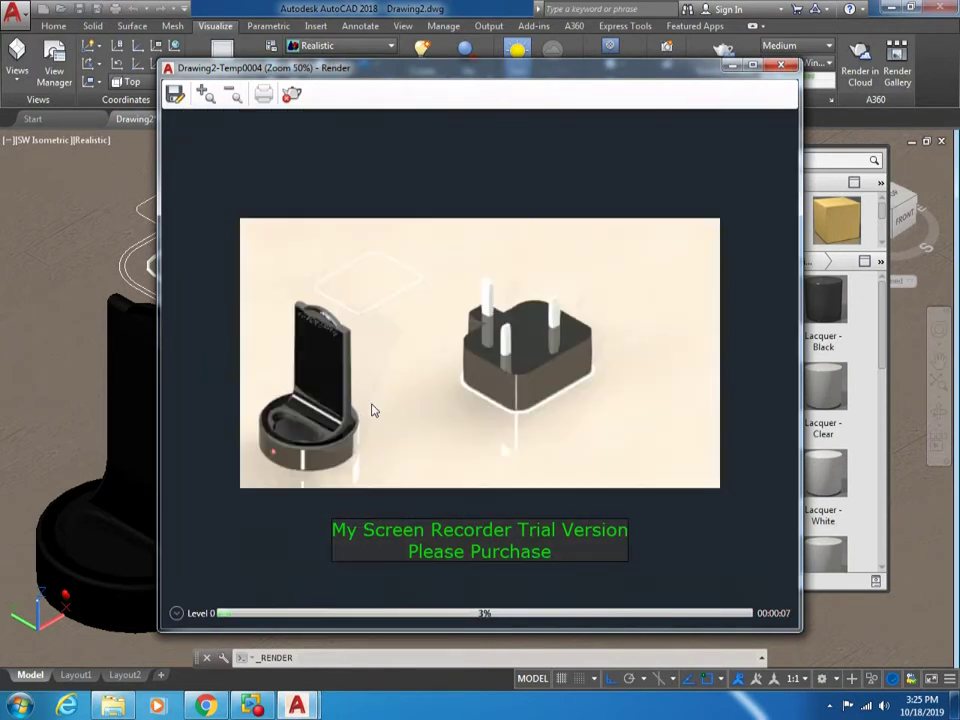
{"action": "scroll", "coordinate": [331, 413], "scroll_direction": "up", "scroll_amount": 1}
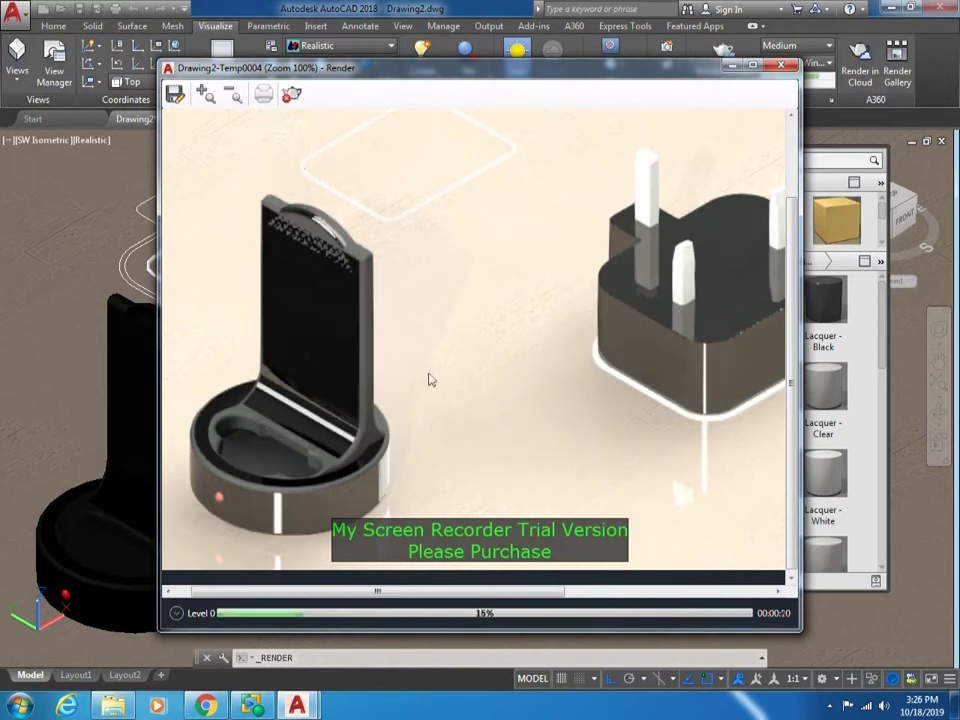
{"action": "scroll", "coordinate": [270, 478], "scroll_direction": "up", "scroll_amount": 1}
{"action": "scroll", "coordinate": [270, 478], "scroll_direction": "down", "scroll_amount": 1}
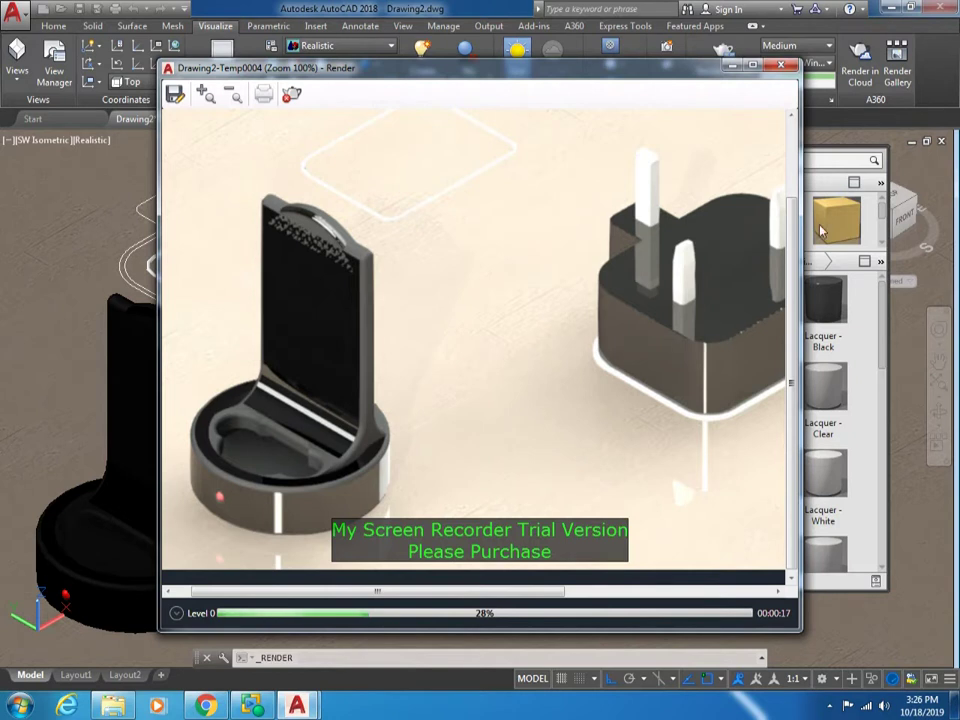
{"action": "scroll", "coordinate": [364, 439], "scroll_direction": "down", "scroll_amount": 1}
{"action": "scroll", "coordinate": [549, 210], "scroll_direction": "up", "scroll_amount": 1}
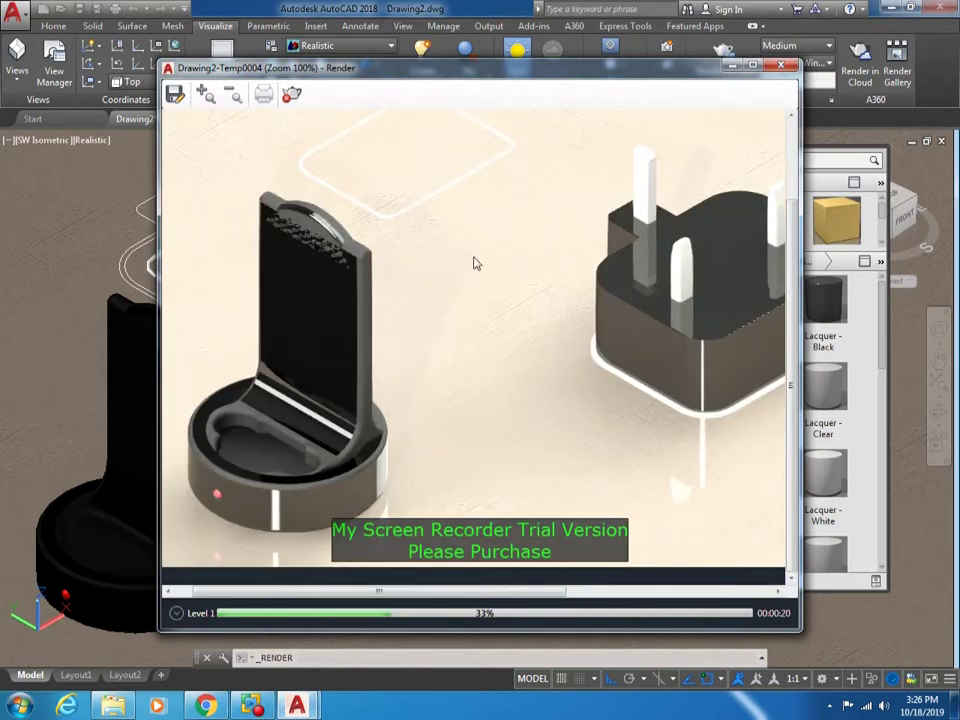
{"action": "left_click", "coordinate": [784, 66]}
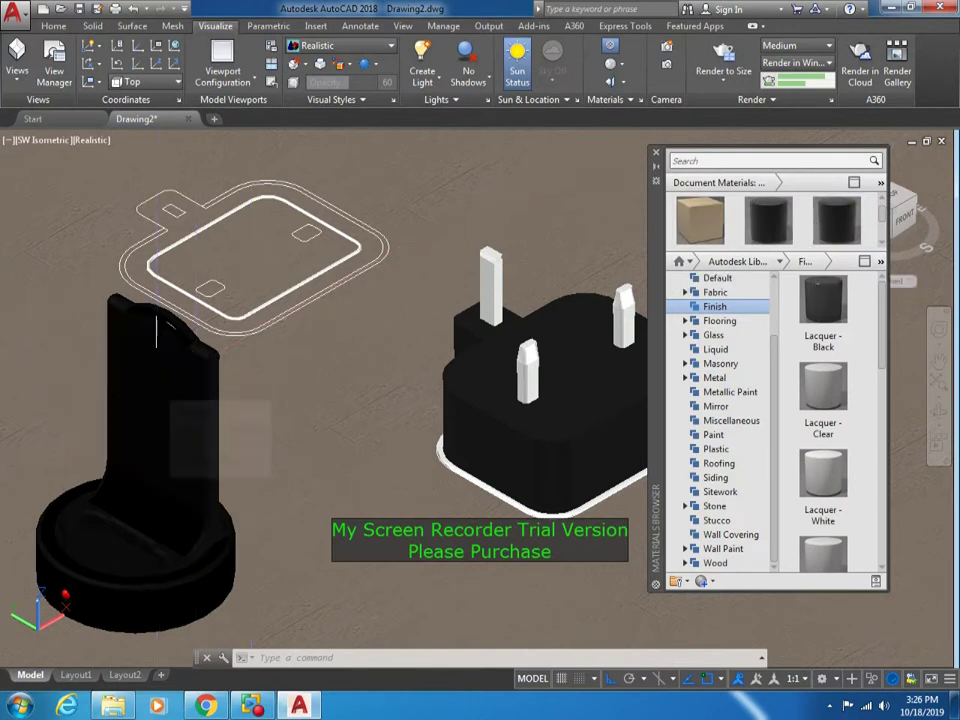
- Assign the black material to the stand's front face and check it in a test render
{"action": "left_click", "coordinate": [160, 375], "text": "ctrl"}
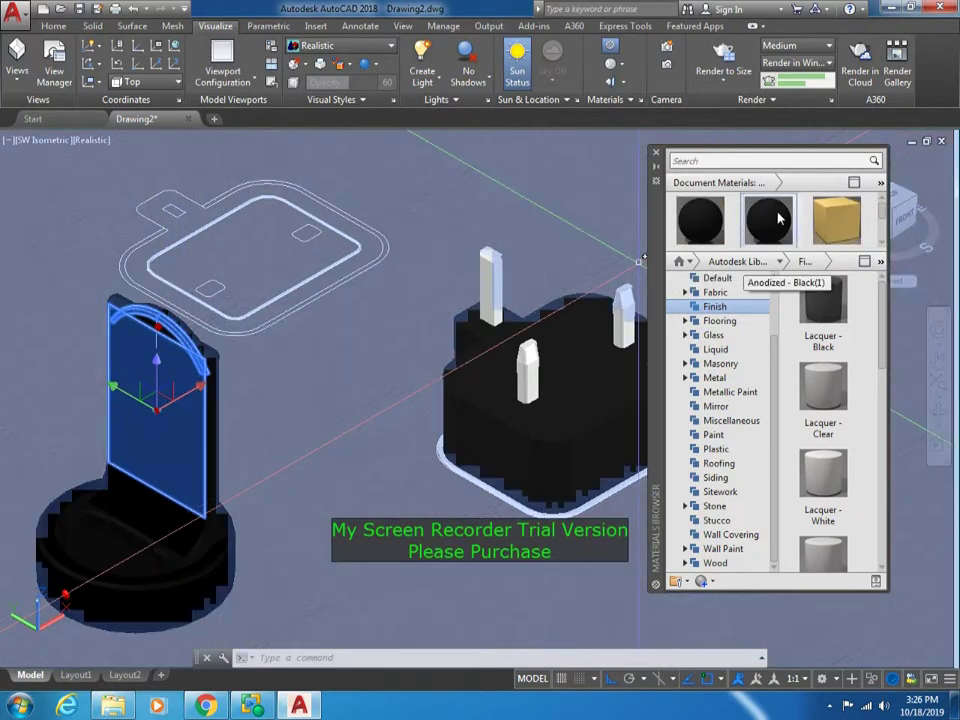
{"action": "right_click", "coordinate": [815, 218]}
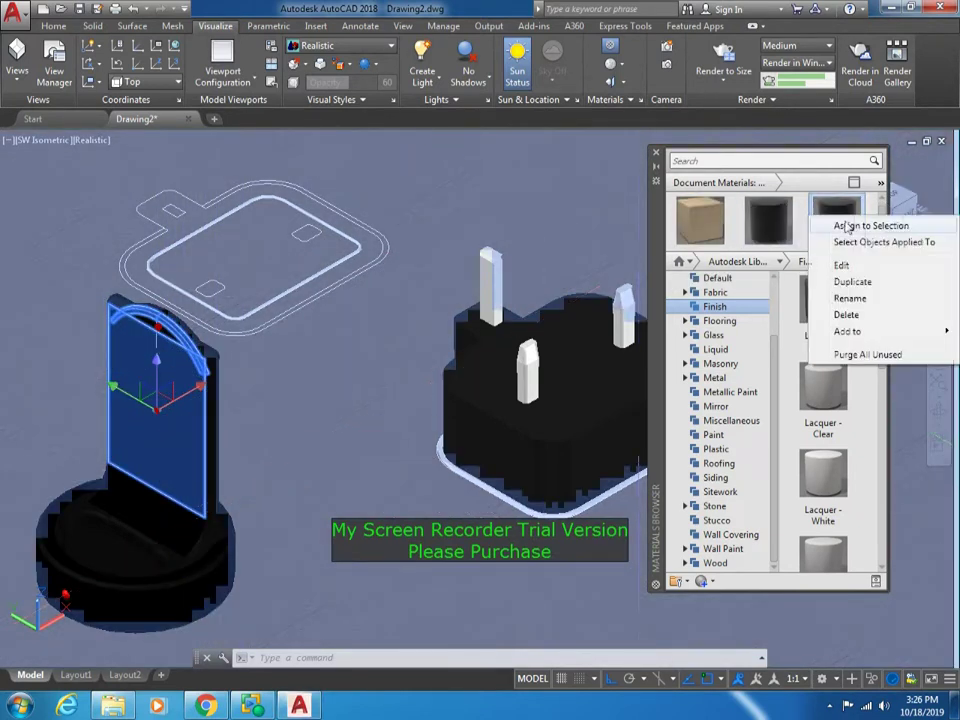
{"action": "left_click", "coordinate": [846, 226]}
{"action": "left_click", "coordinate": [723, 62]}
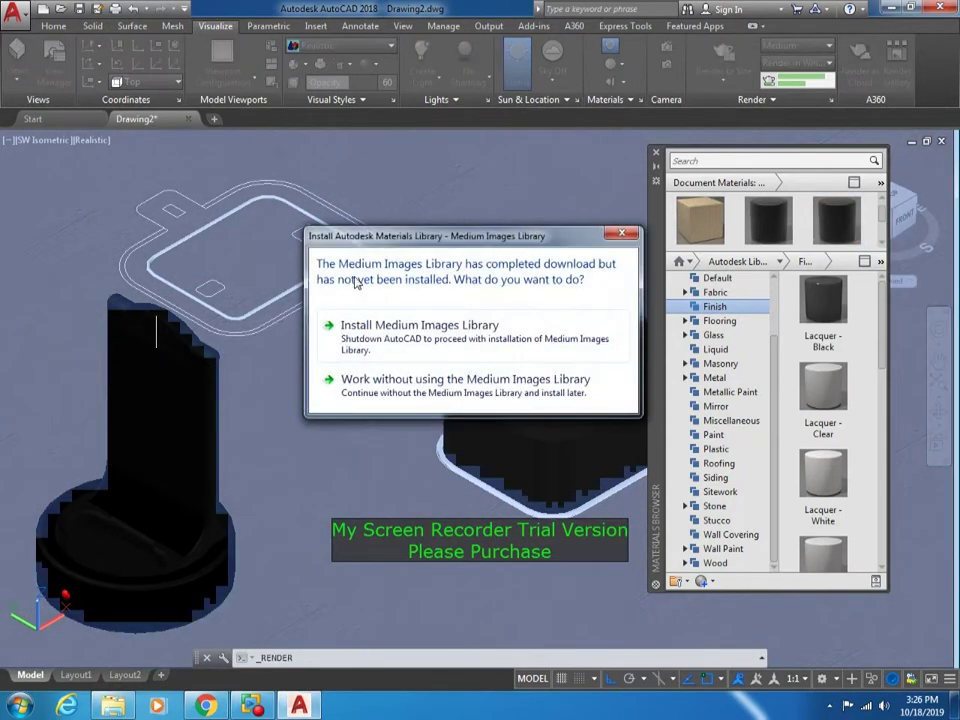
{"action": "left_click", "coordinate": [391, 379]}
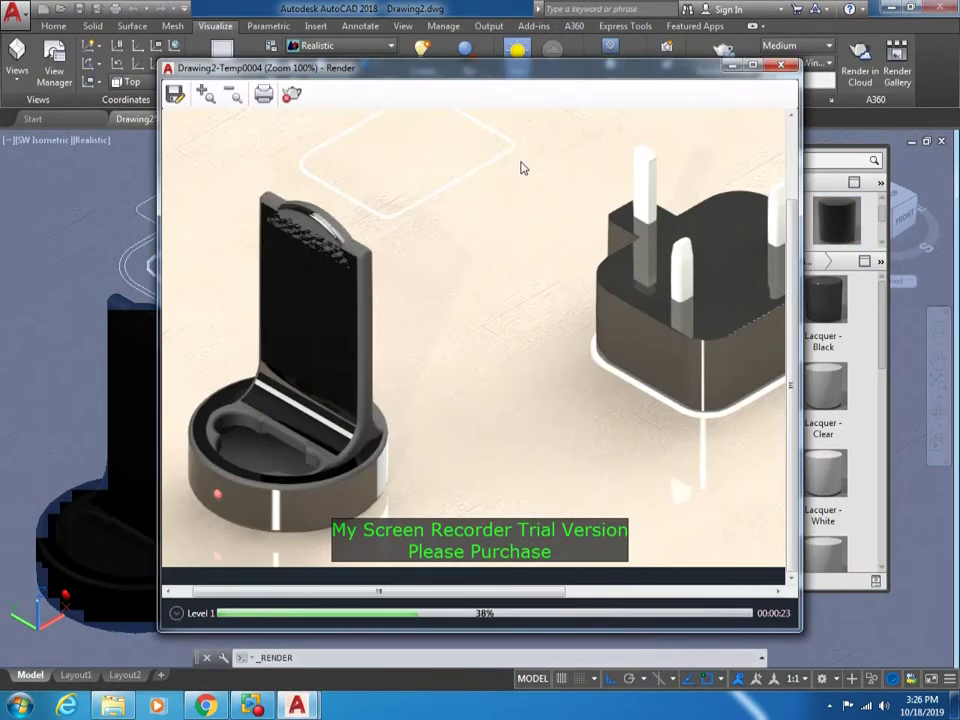
{"action": "scroll", "coordinate": [300, 425], "scroll_direction": "up", "scroll_amount": 2}
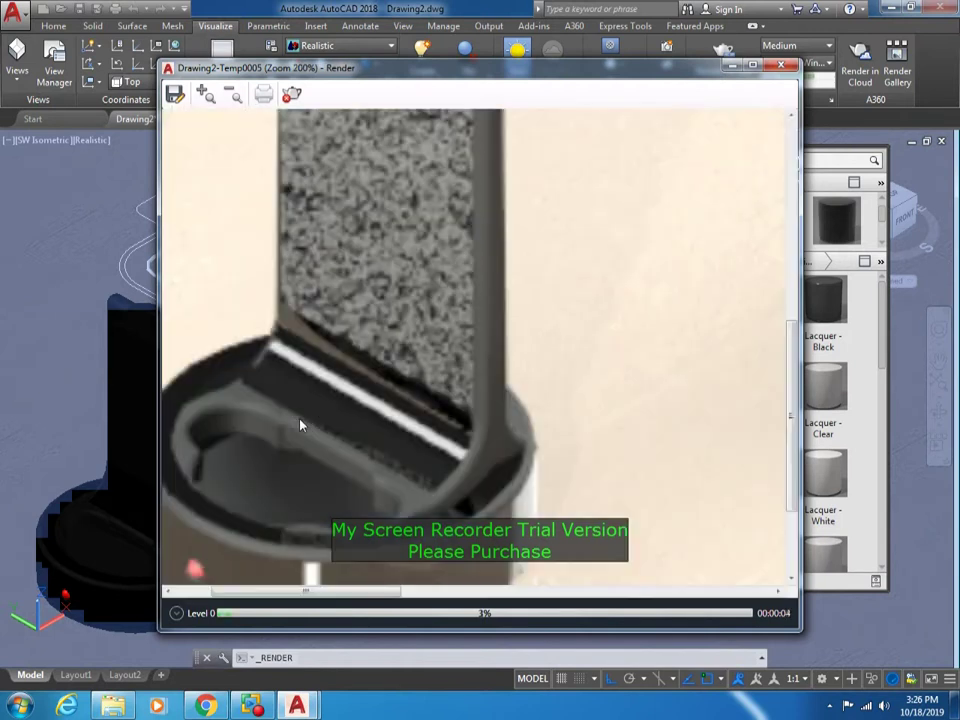
{"action": "scroll", "coordinate": [300, 425], "scroll_direction": "down", "scroll_amount": 1}
{"action": "scroll", "coordinate": [300, 425], "scroll_direction": "down", "scroll_amount": 1}
{"action": "scroll", "coordinate": [300, 425], "scroll_direction": "up", "scroll_amount": 1}
{"action": "left_click", "coordinate": [781, 65]}
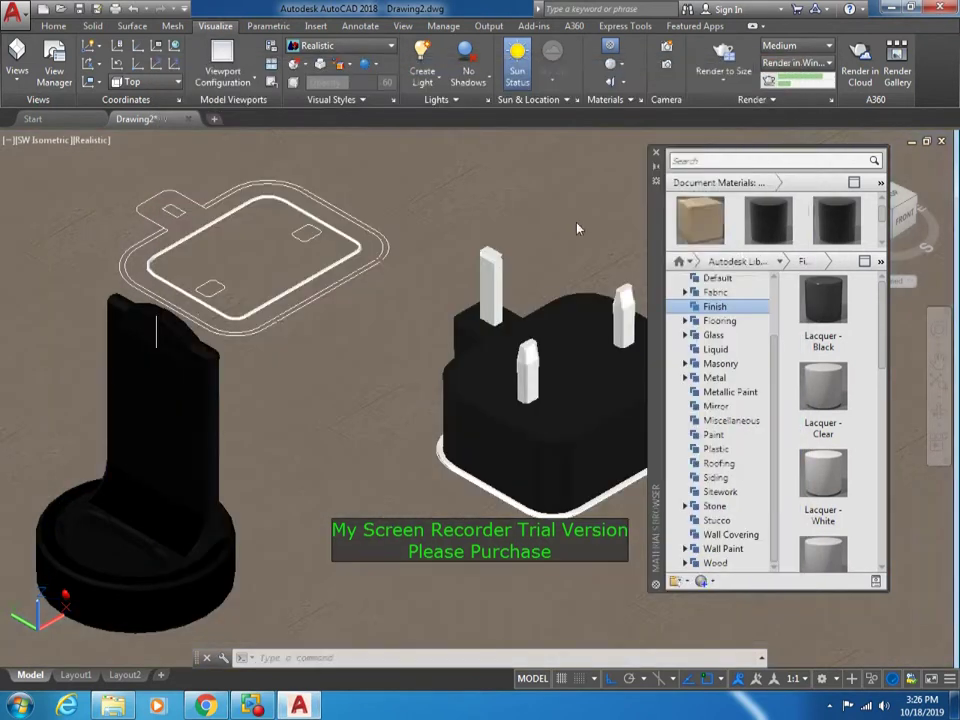
- Drag the black swatch from the Materials Browser onto the stand's tall front panel
{"action": "left_click", "coordinate": [884, 247]}
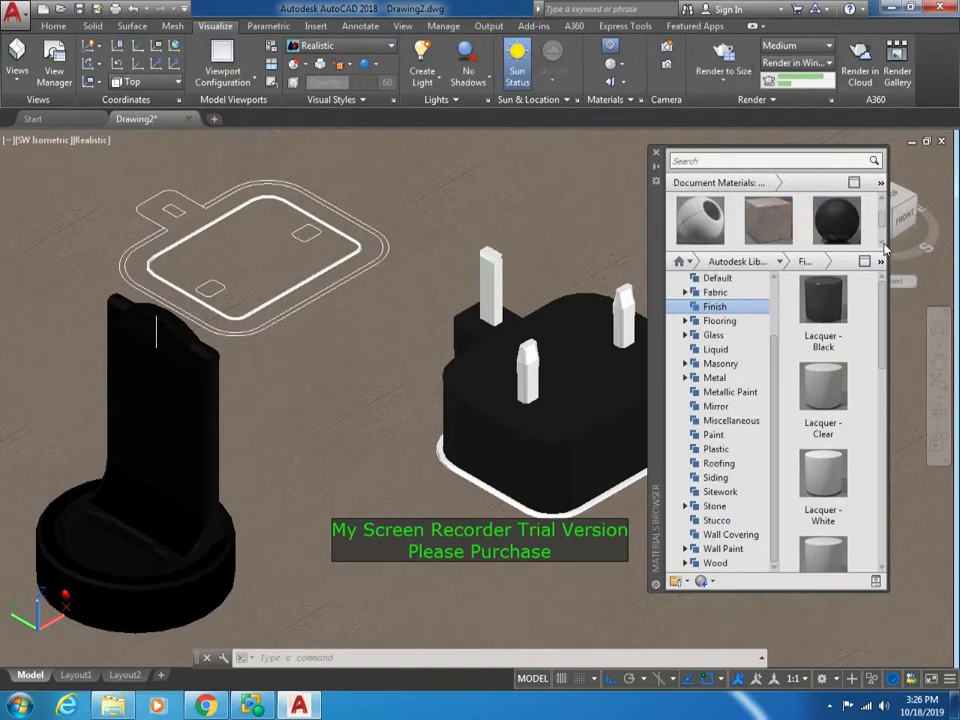
{"action": "left_click_drag", "start_coordinate": [795, 237], "coordinate": [160, 380]}
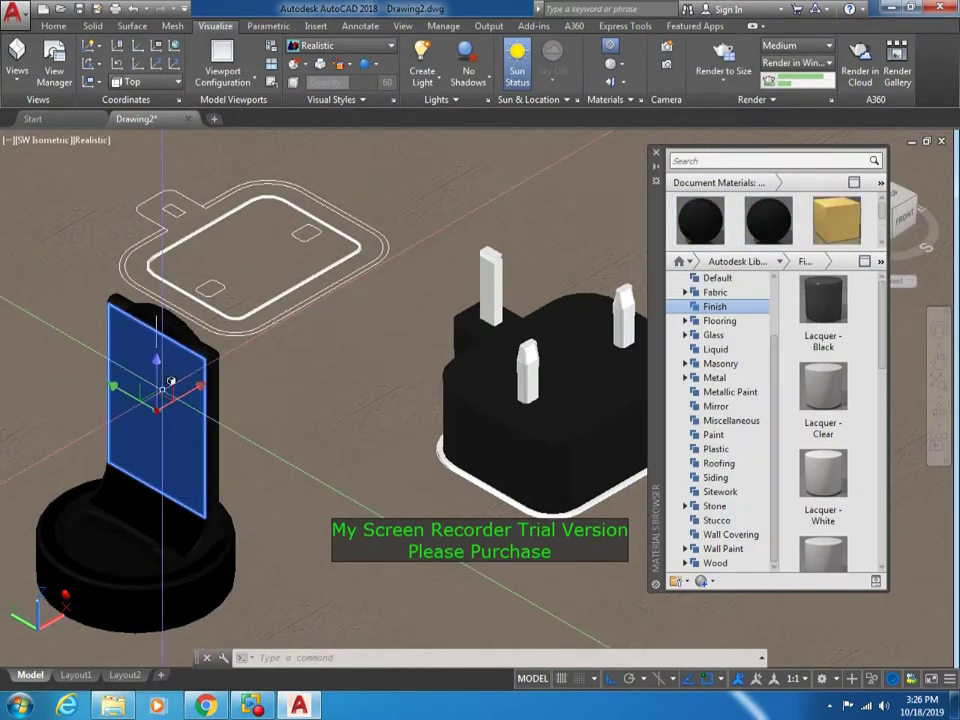
{"action": "left_click", "coordinate": [884, 247]}
{"action": "left_click", "coordinate": [884, 247]}
{"action": "left_click", "coordinate": [884, 247]}
{"action": "left_click", "coordinate": [884, 247]}
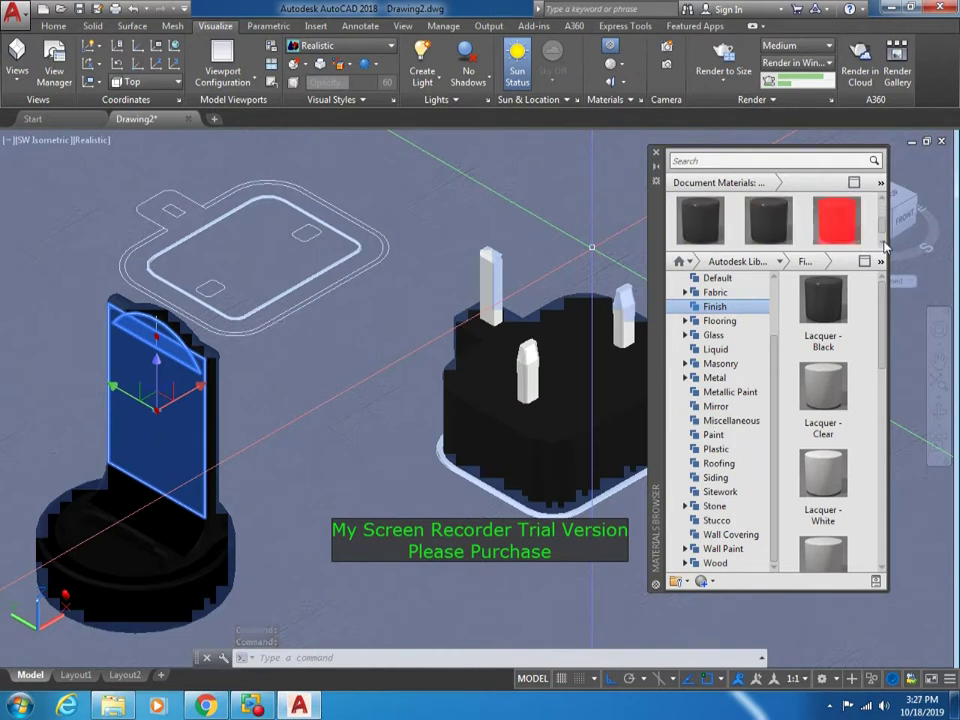
{"action": "left_click", "coordinate": [884, 247]}
{"action": "left_click", "coordinate": [884, 203]}
{"action": "left_click", "coordinate": [884, 203]}
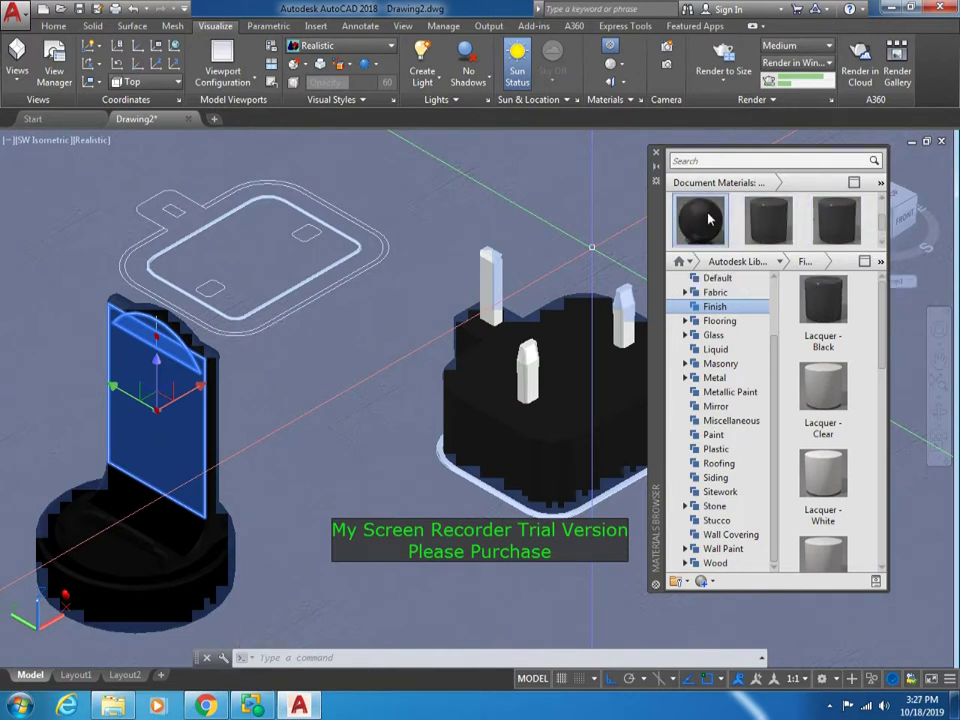
- Clear the selection and start a fresh render without the image library
{"action": "key", "text": "Escape"}
{"action": "left_click", "coordinate": [723, 70]}
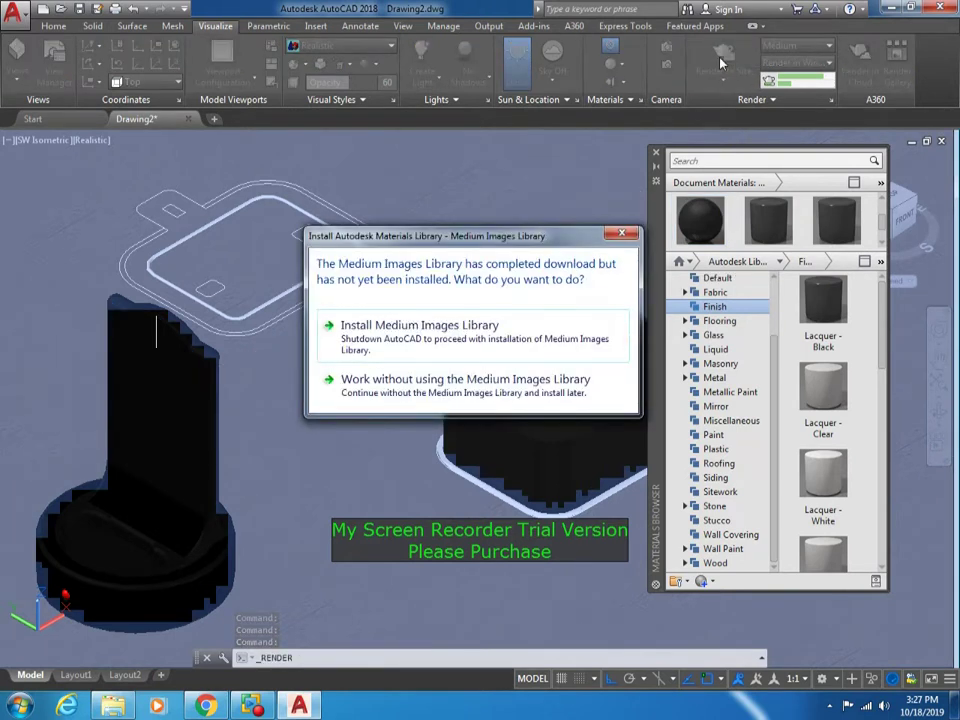
{"action": "left_click", "coordinate": [465, 379]}
{"action": "scroll", "coordinate": [379, 353], "scroll_direction": "up", "scroll_amount": 1}
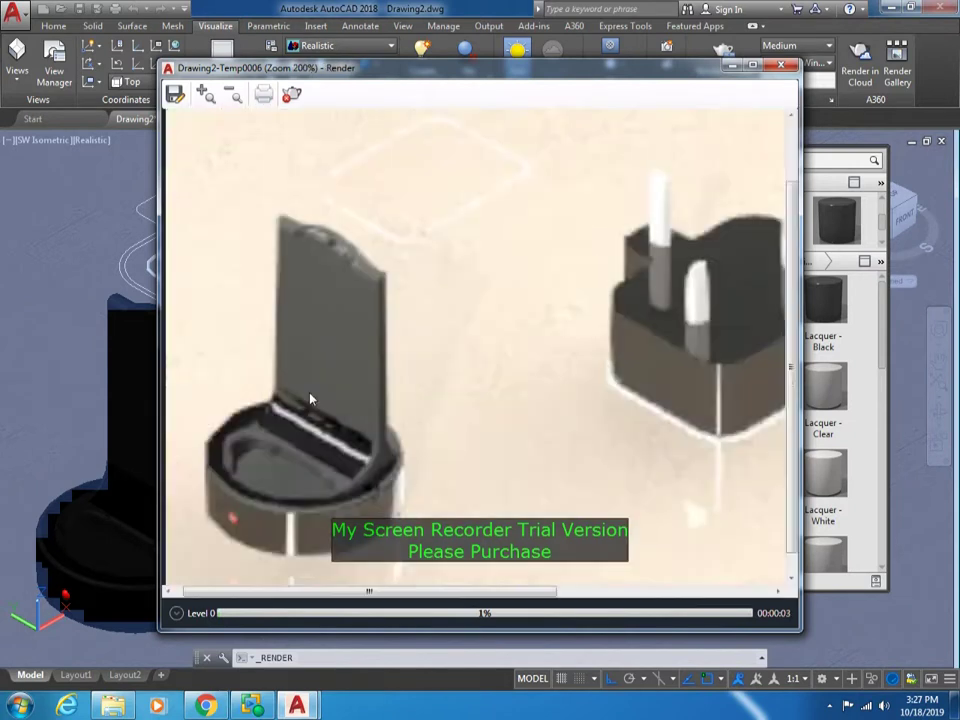
{"action": "scroll", "coordinate": [433, 309], "scroll_direction": "down", "scroll_amount": 1}
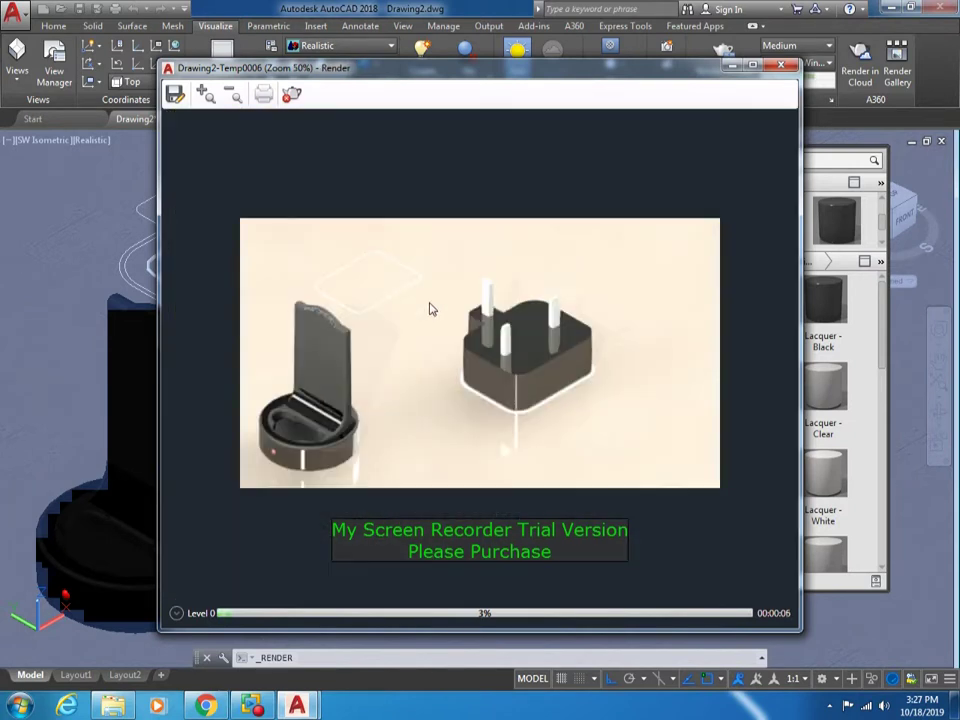
{"action": "scroll", "coordinate": [626, 212], "scroll_direction": "up", "scroll_amount": 1}
- Close the render and assign glossy black to the stand's curved top piece and side piece
{"action": "left_click", "coordinate": [256, 263]}
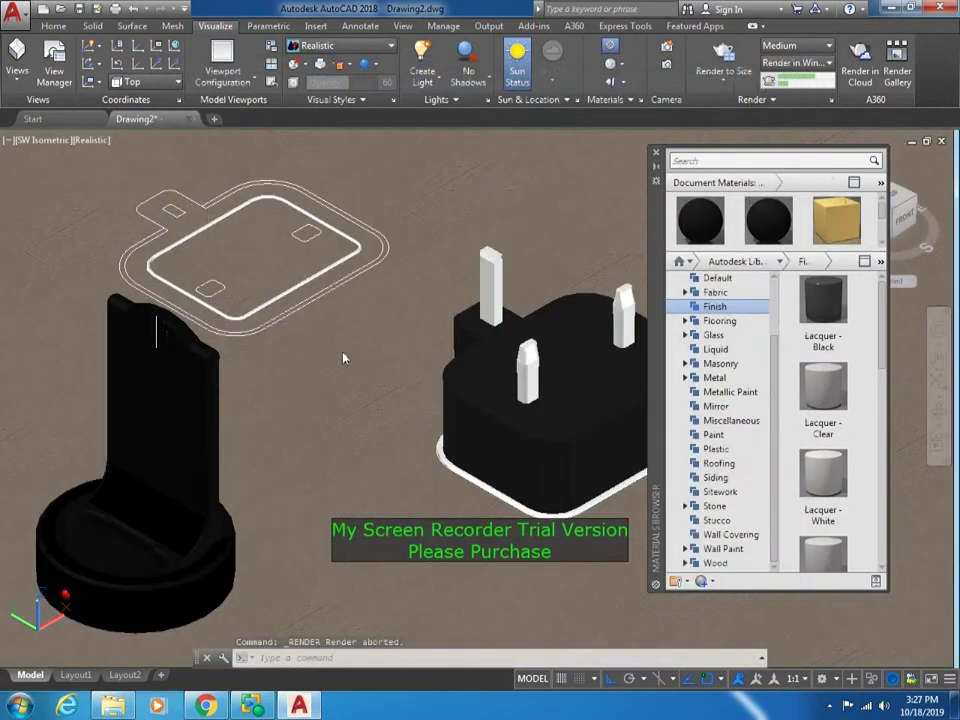
{"action": "left_click", "coordinate": [196, 326]}
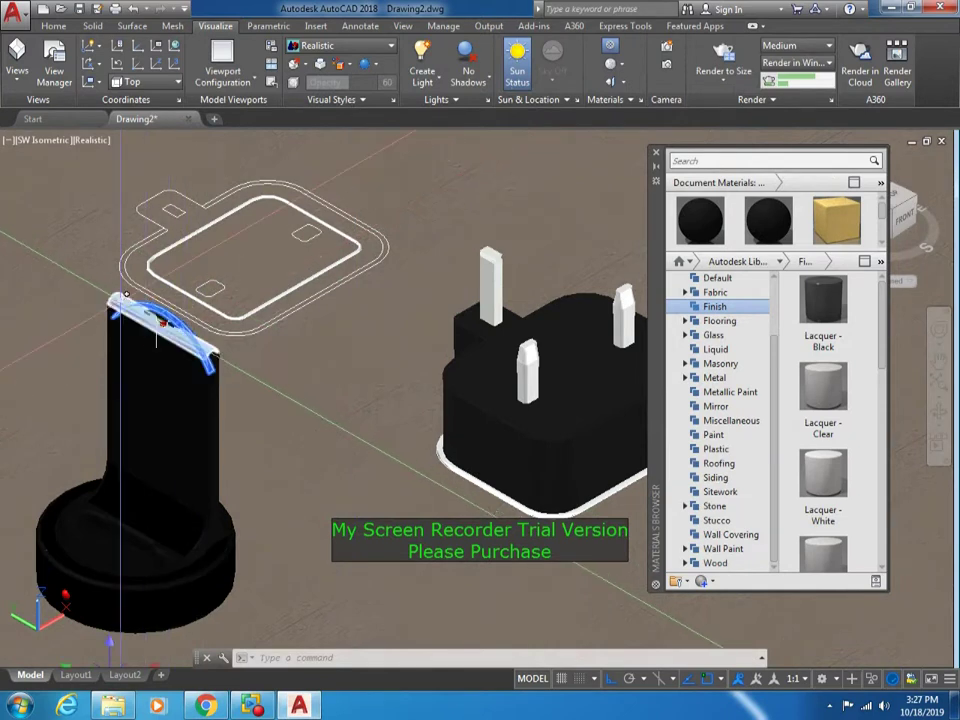
{"action": "left_click", "coordinate": [216, 405]}
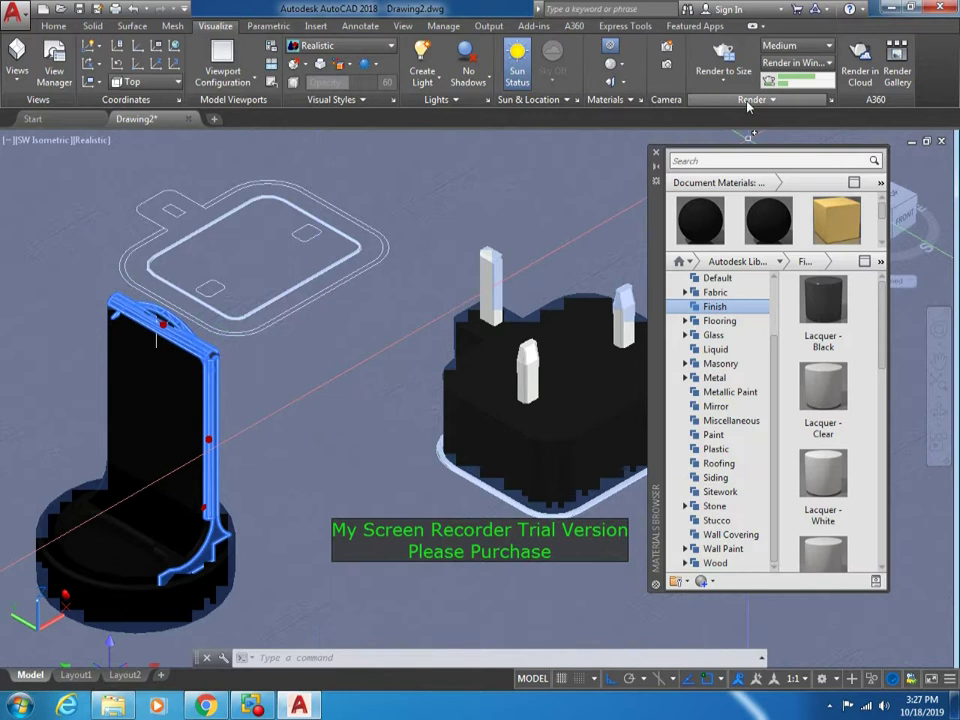
{"action": "right_click", "coordinate": [768, 221]}
{"action": "left_click", "coordinate": [800, 229]}
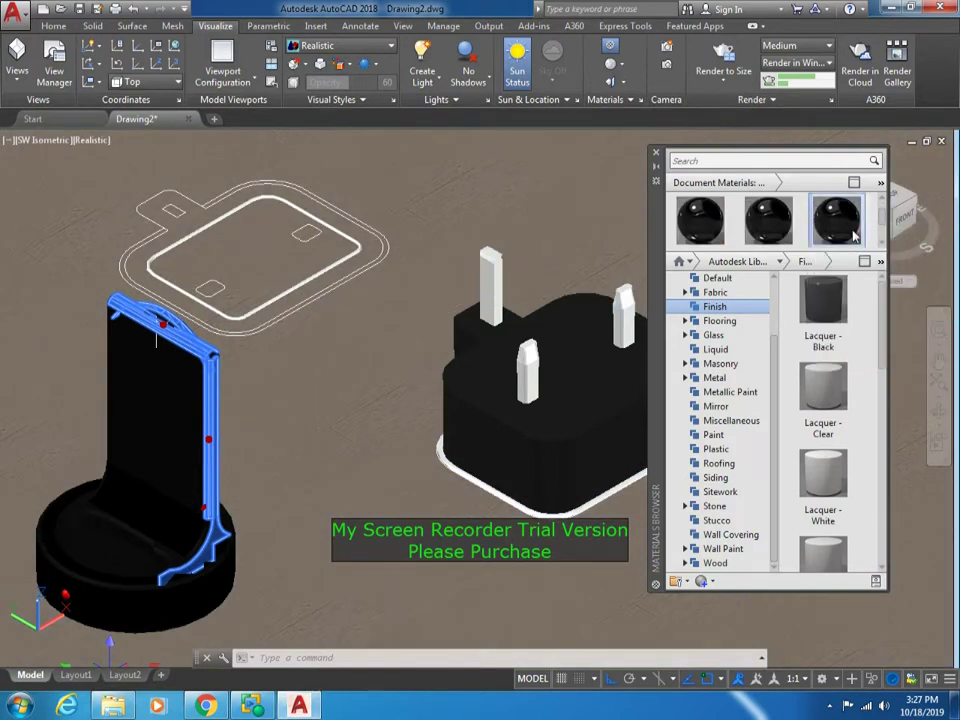
- Test-render the scene without the image library, then close the preview
{"action": "left_click", "coordinate": [724, 58]}
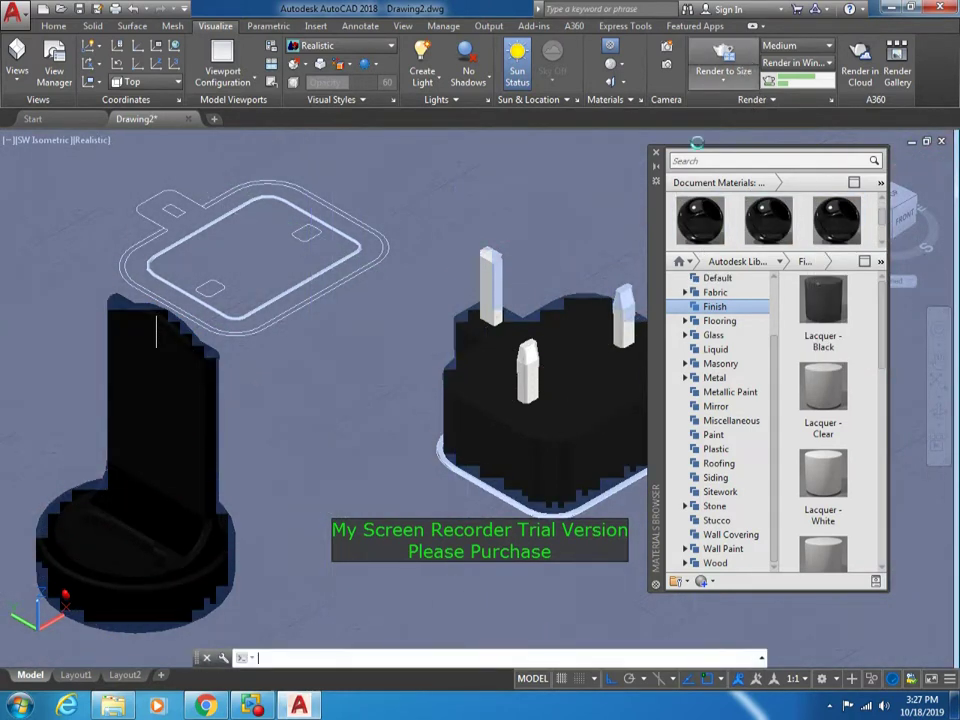
{"action": "left_click", "coordinate": [426, 378]}
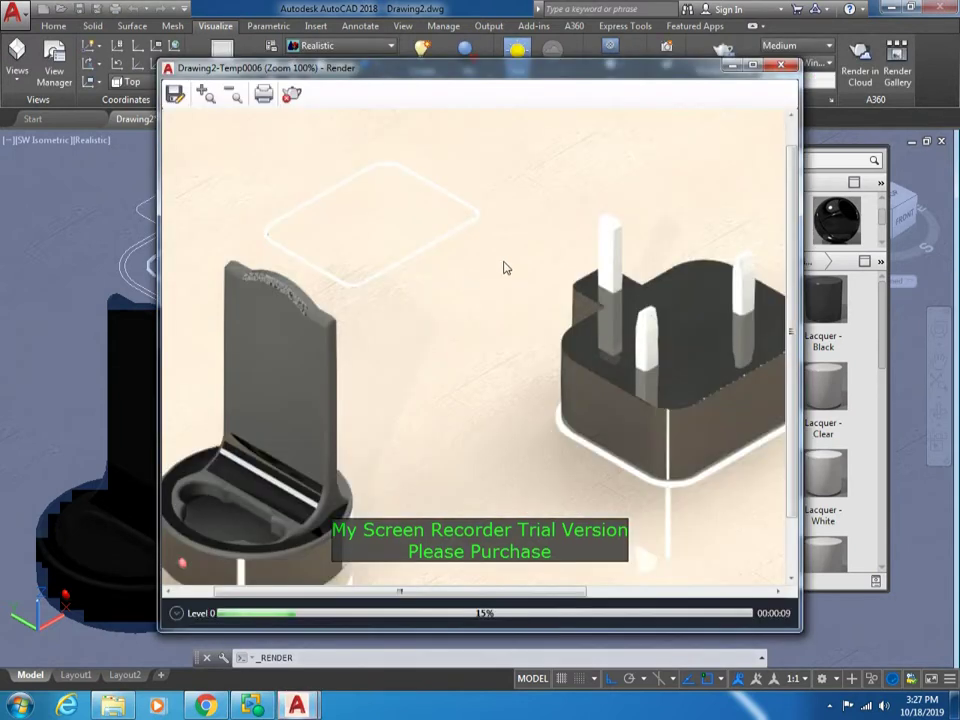
{"action": "scroll", "coordinate": [521, 304], "scroll_direction": "up", "scroll_amount": 1}
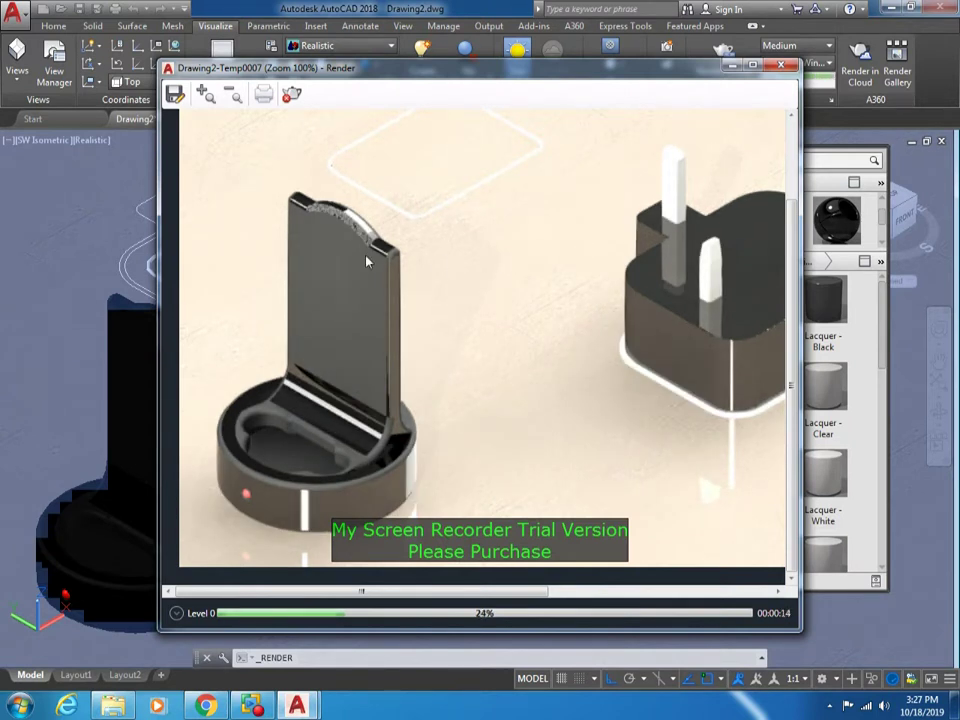
{"action": "left_click", "coordinate": [731, 65]}
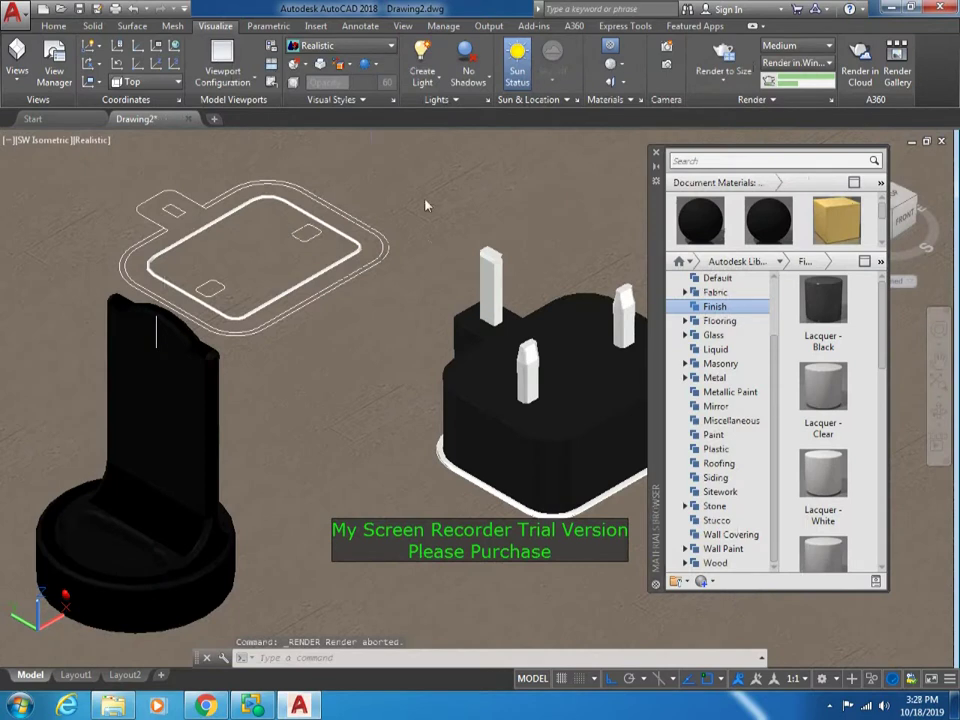
- Assign glossy black to the arc on top of the stand and review it in a new render
{"action": "left_click", "coordinate": [166, 314]}
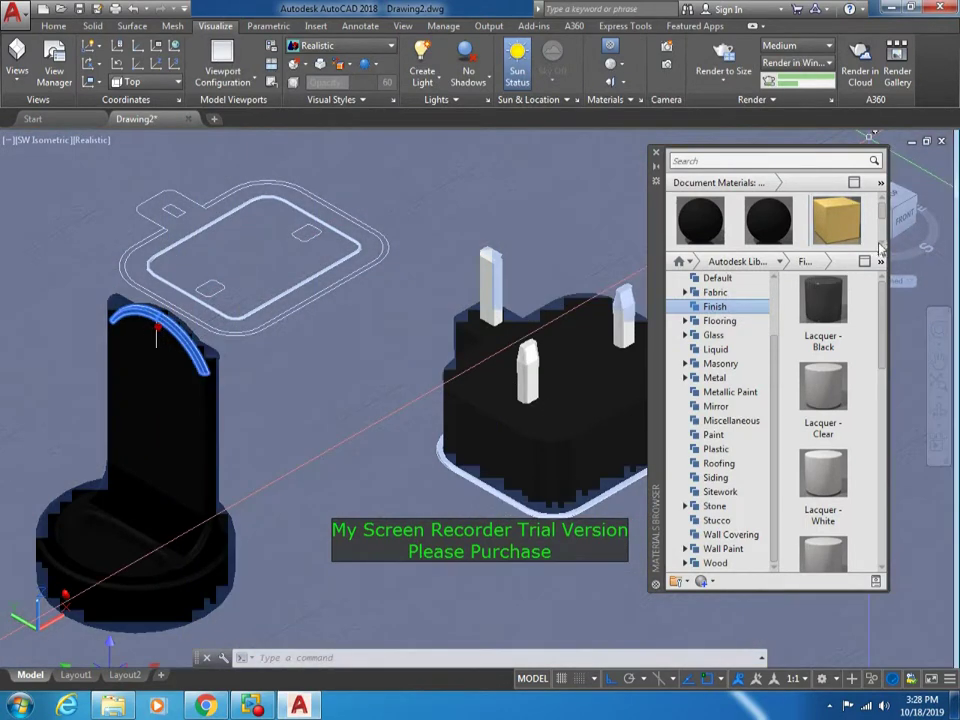
{"action": "right_click", "coordinate": [836, 220]}
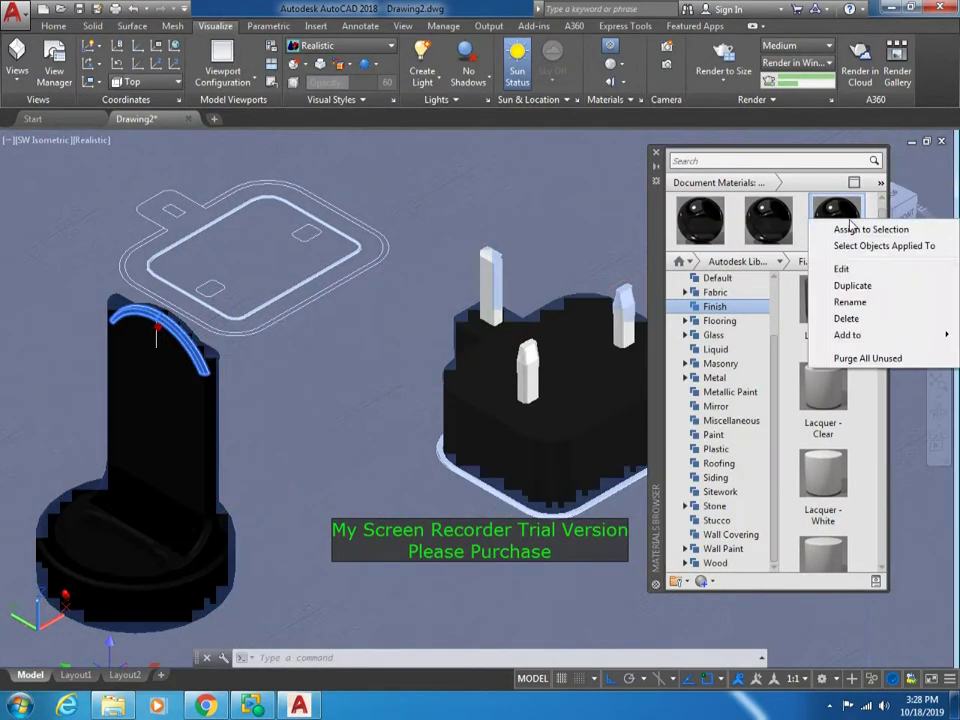
{"action": "left_click", "coordinate": [866, 227]}
{"action": "left_click", "coordinate": [736, 55]}
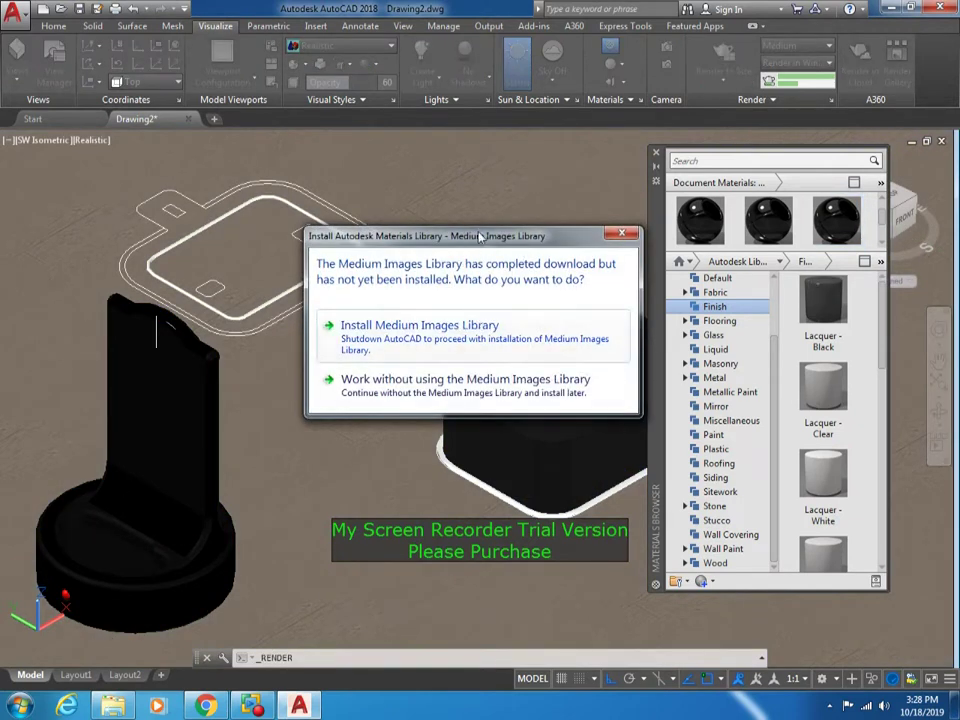
{"action": "key", "text": "Escape"}
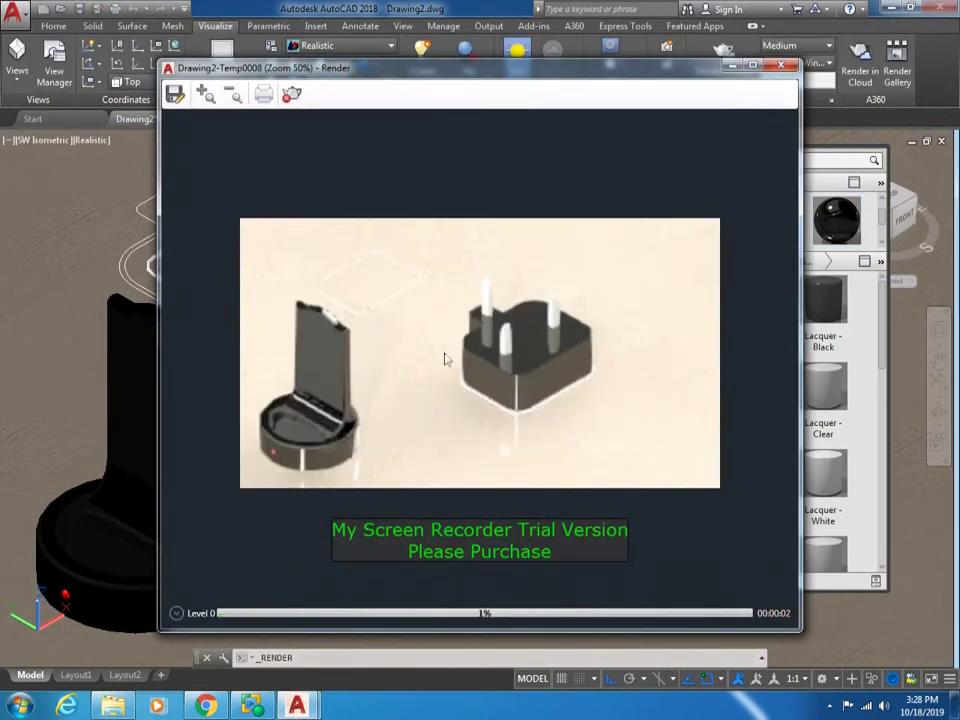
{"action": "scroll", "coordinate": [444, 358], "scroll_direction": "up", "scroll_amount": 2}
{"action": "scroll", "coordinate": [304, 392], "scroll_direction": "down", "scroll_amount": 1}
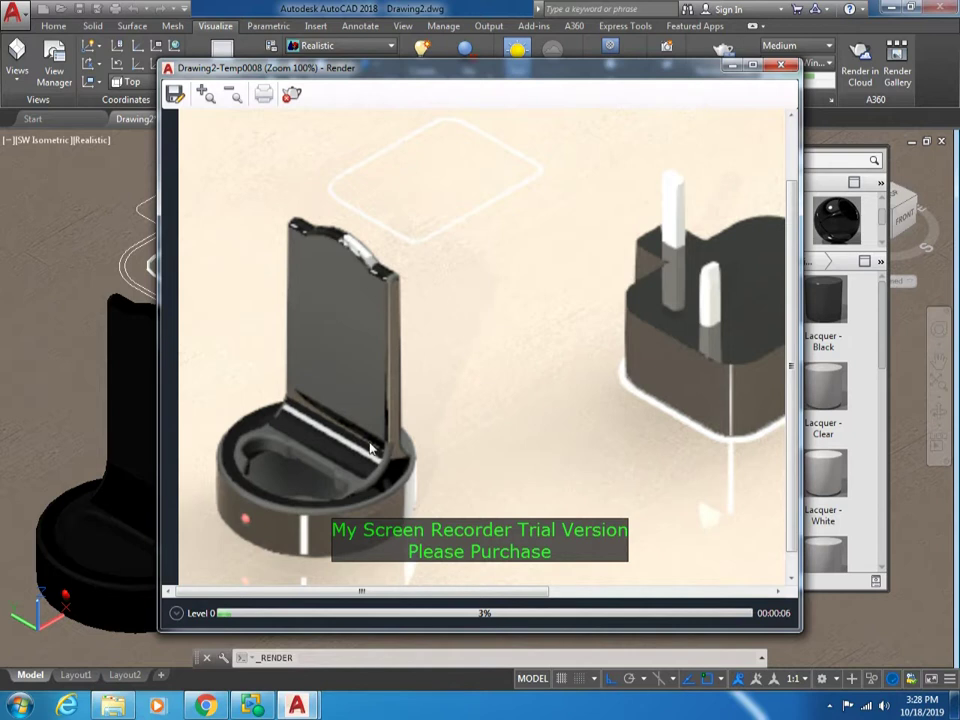
{"action": "scroll", "coordinate": [370, 449], "scroll_direction": "down", "scroll_amount": 1}
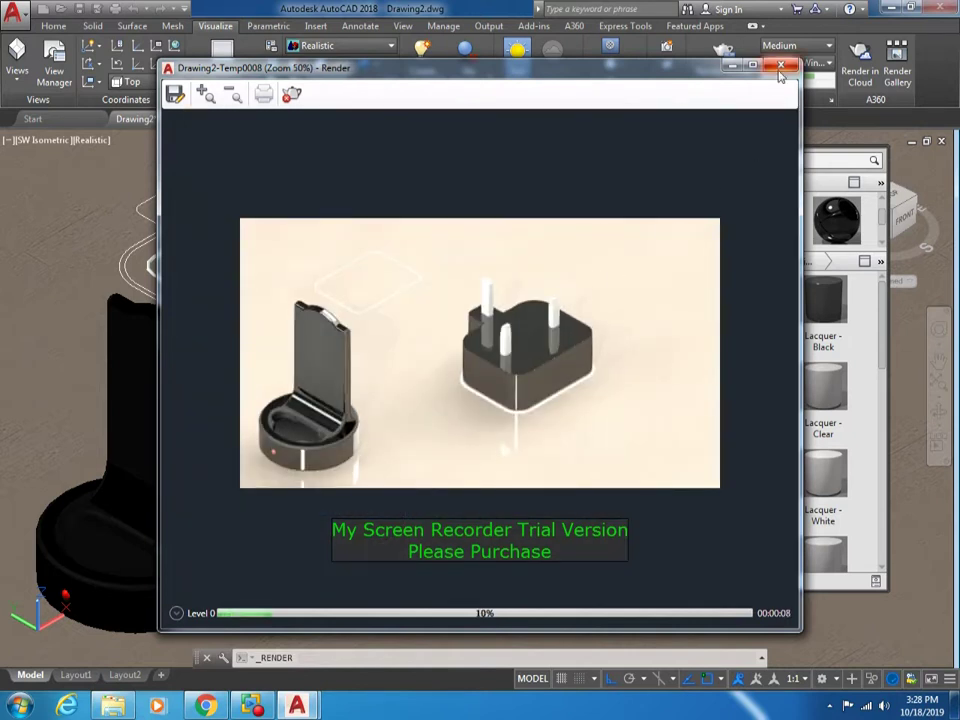
{"action": "left_click", "coordinate": [780, 67]}
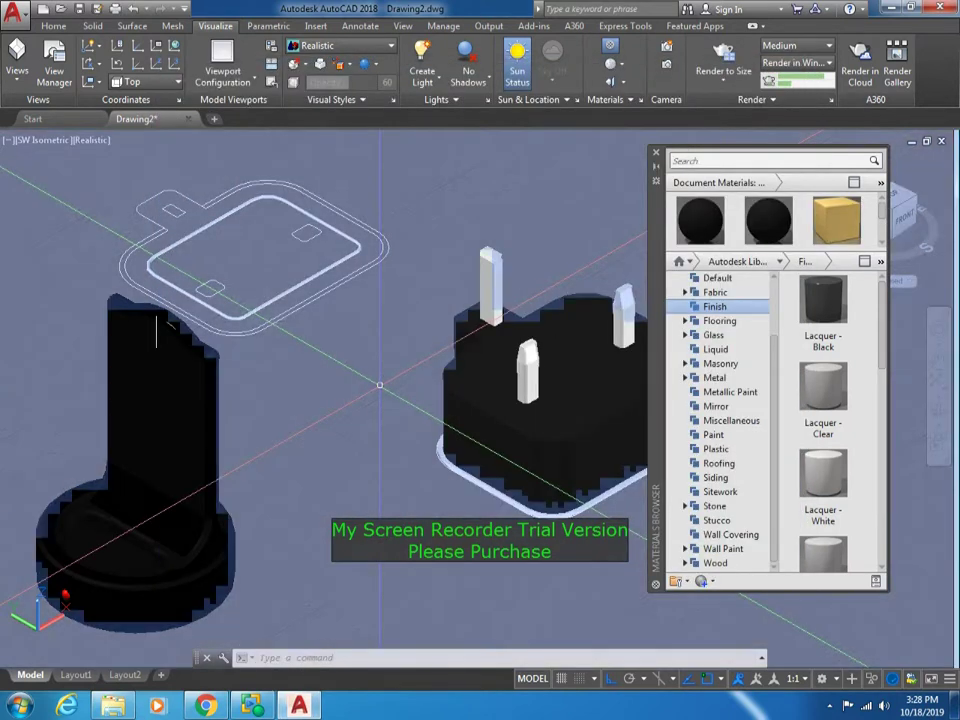
- Check the plug's options, browse the Fabric category, and orbit the view toward the plug
{"action": "left_click", "coordinate": [585, 365]}
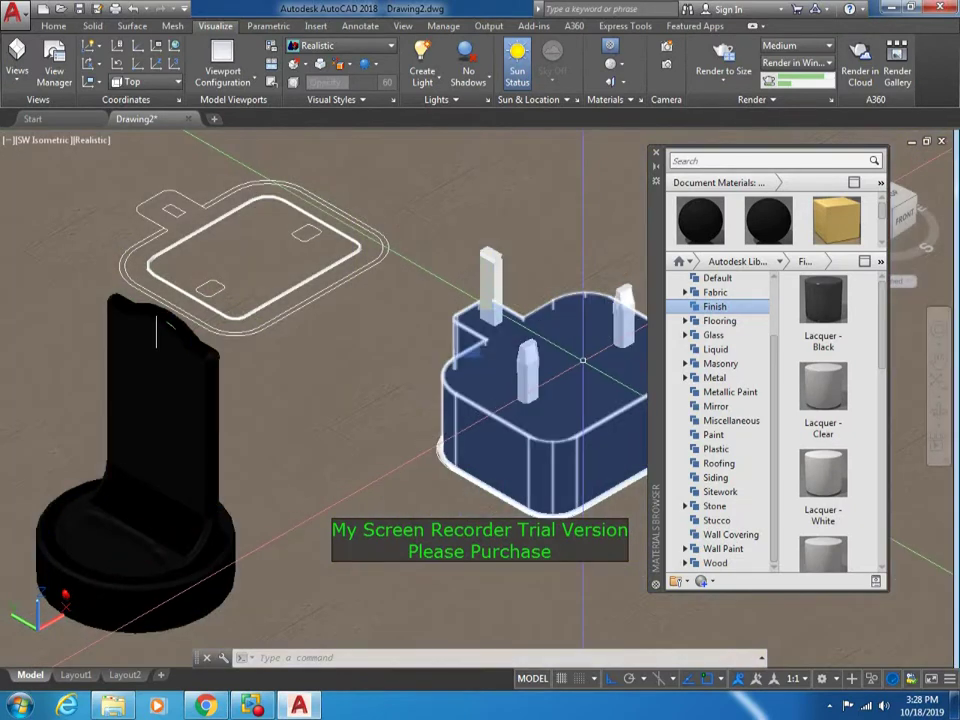
{"action": "right_click", "coordinate": [585, 365]}
{"action": "key", "text": "Escape"}
{"action": "key", "text": "Escape"}
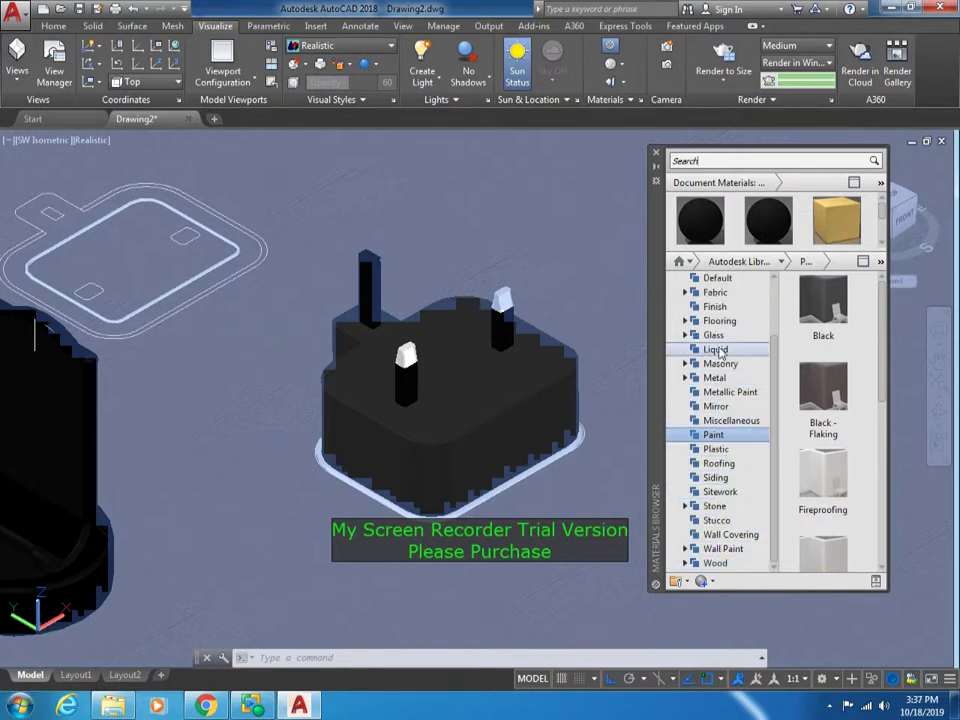
{"action": "left_click", "coordinate": [700, 293]}
{"action": "left_click", "coordinate": [686, 292]}
{"action": "left_click", "coordinate": [686, 292]}
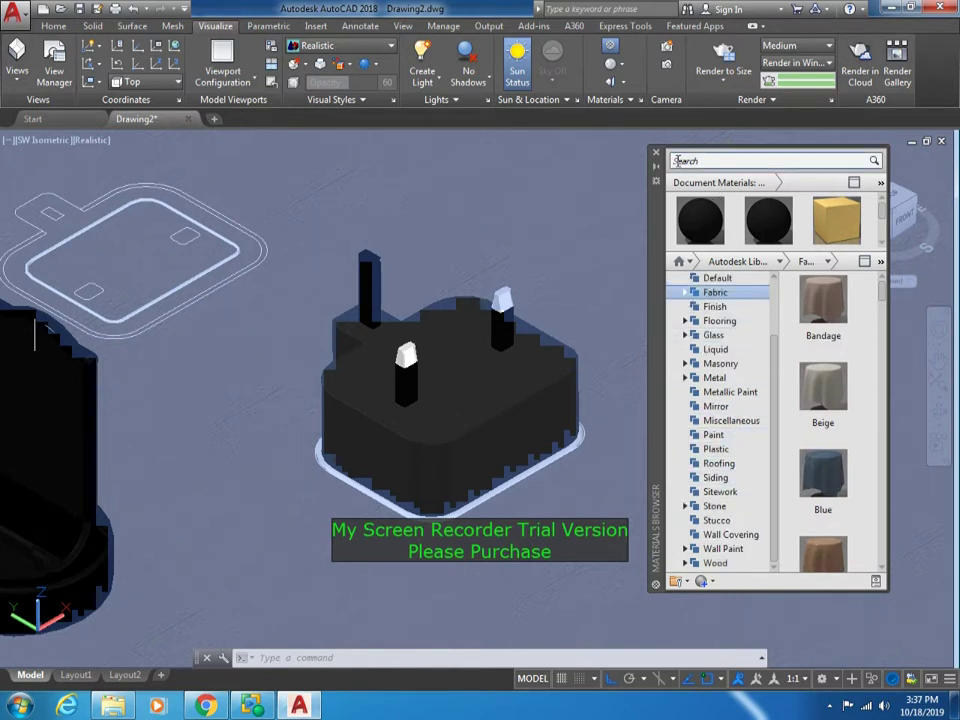
{"action": "type", "text": "d"}
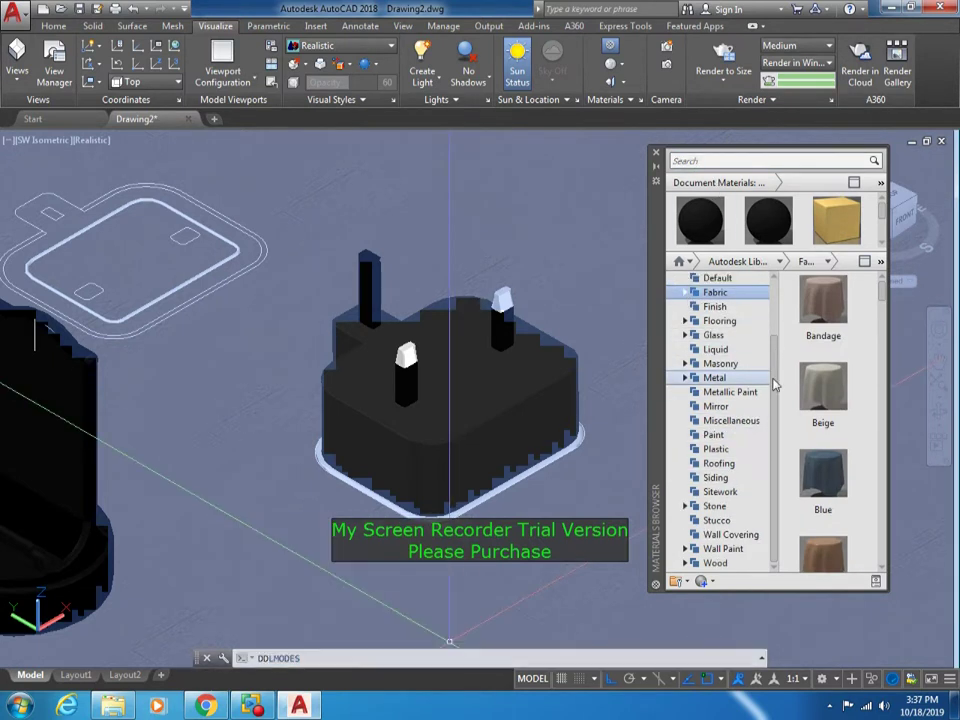
{"action": "key", "text": "Escape"}
{"action": "middle_click_drag", "start_coordinate": [320, 470], "coordinate": [281, 540], "text": "shift"}
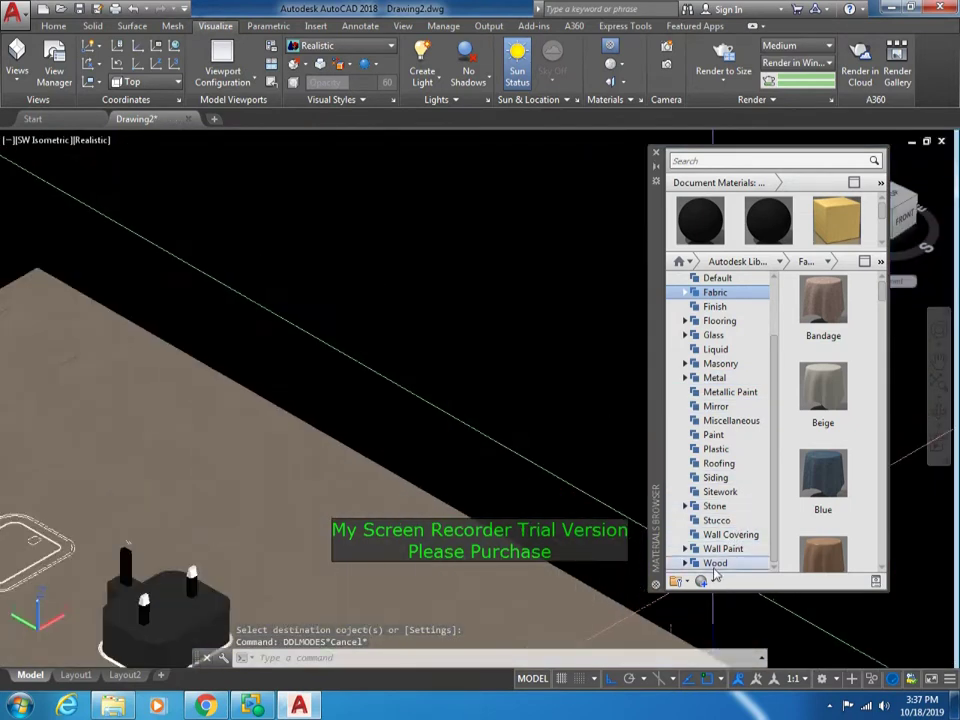
{"action": "scroll", "coordinate": [574, 478], "scroll_direction": "up", "scroll_amount": 2}
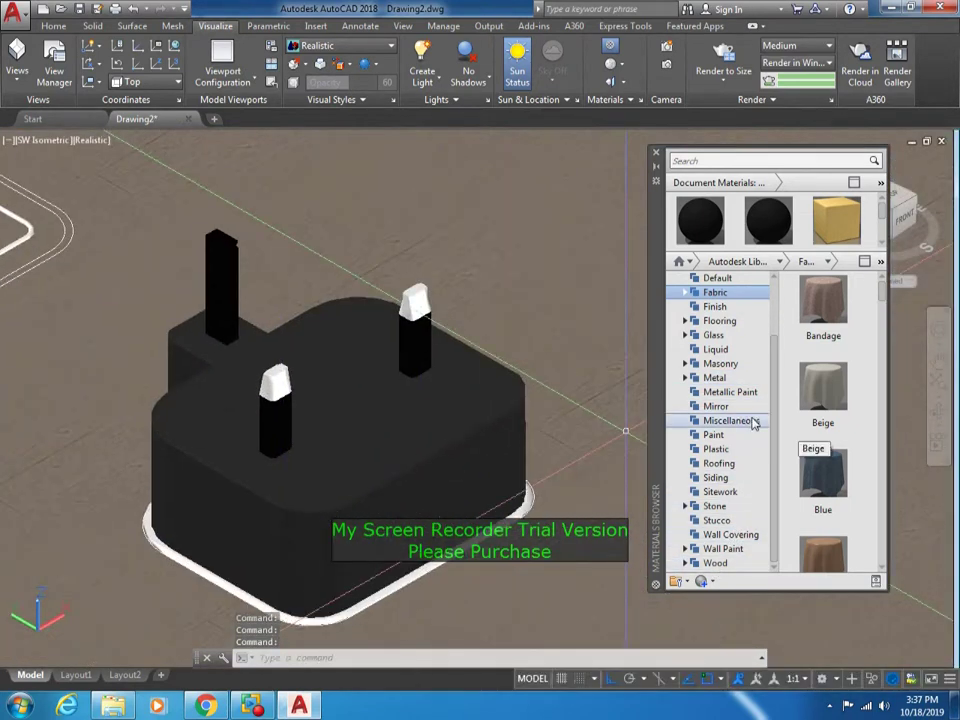
- Browse the Stone, Wood, Miscellaneous, Mirror, Metallic Paint and Metal material categories
{"action": "left_click", "coordinate": [712, 506]}
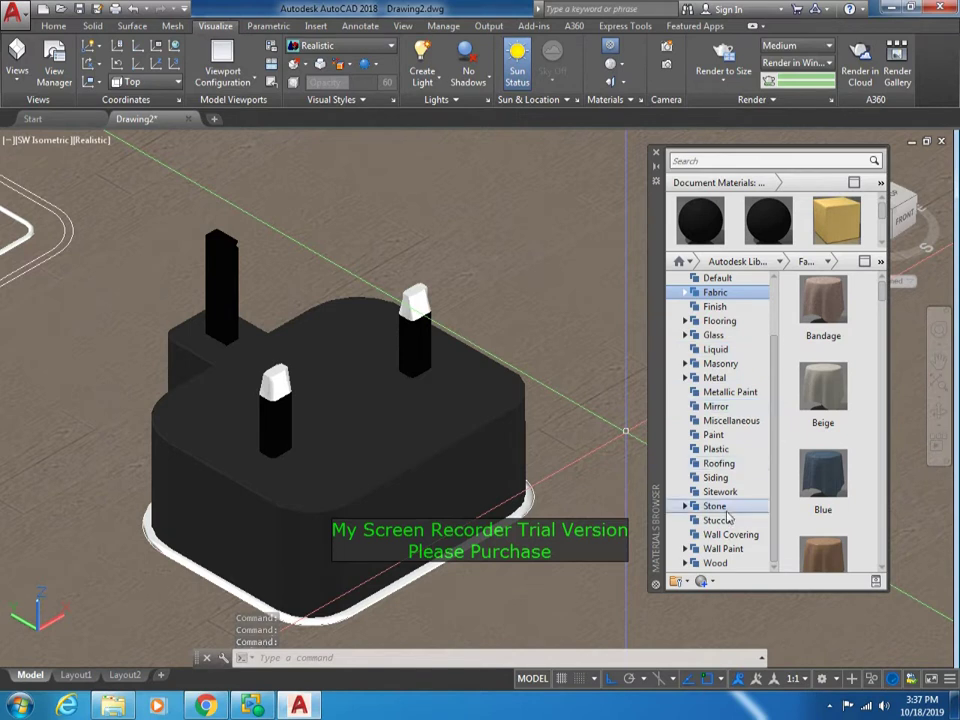
{"action": "left_click", "coordinate": [686, 506]}
{"action": "left_click", "coordinate": [686, 506]}
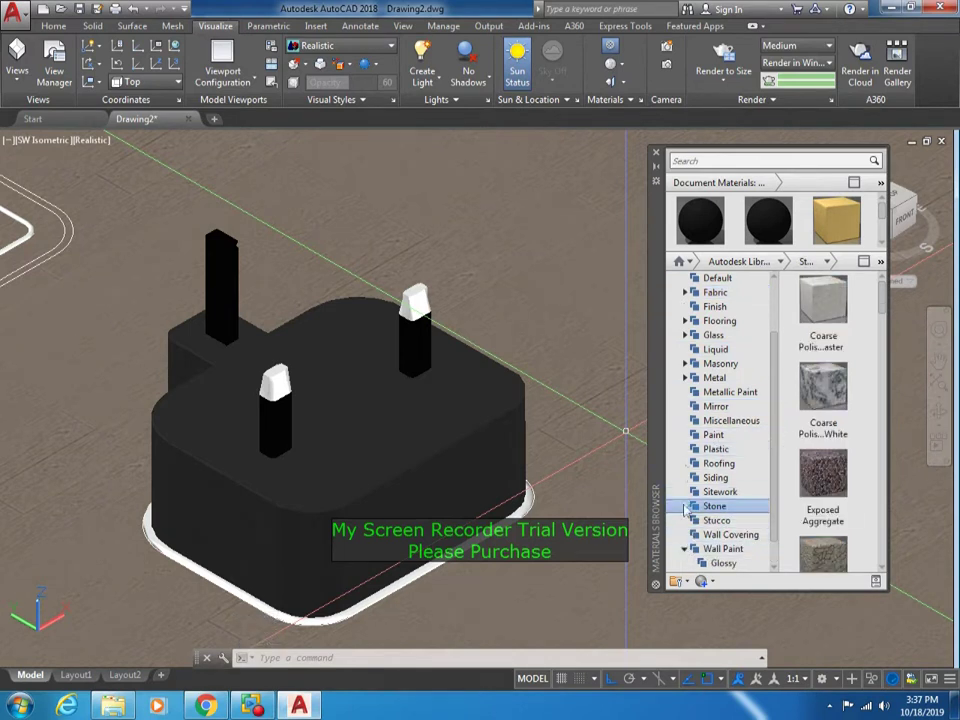
{"action": "mouse_move", "coordinate": [778, 349]}
{"action": "left_mouse_down"}
{"action": "mouse_move", "coordinate": [781, 298]}
{"action": "mouse_move", "coordinate": [778, 386]}
{"action": "left_mouse_up"}
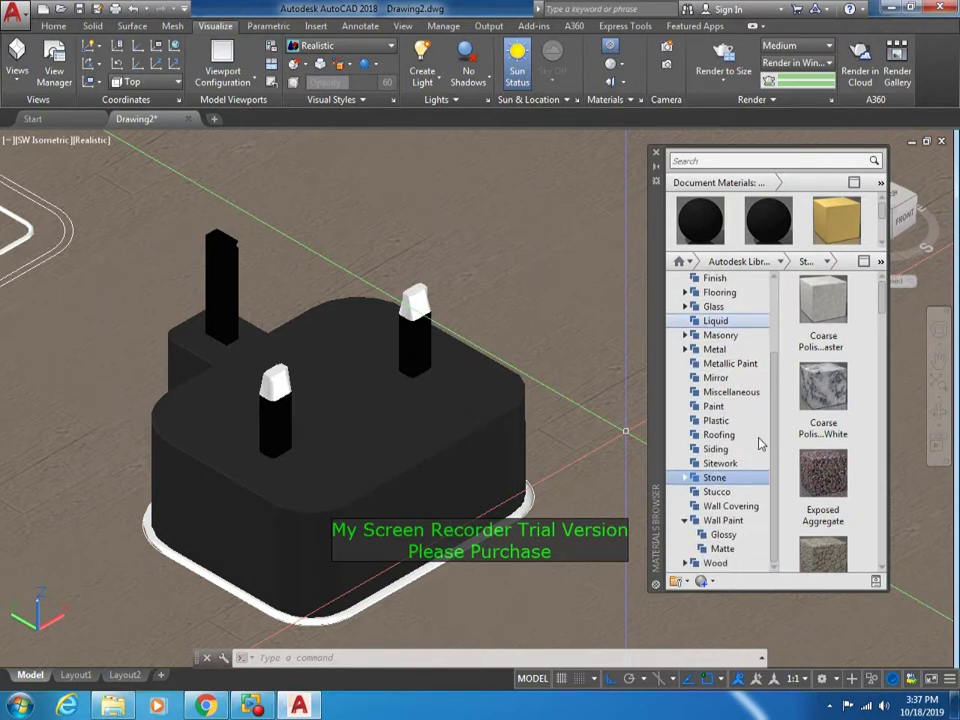
{"action": "left_click", "coordinate": [715, 563]}
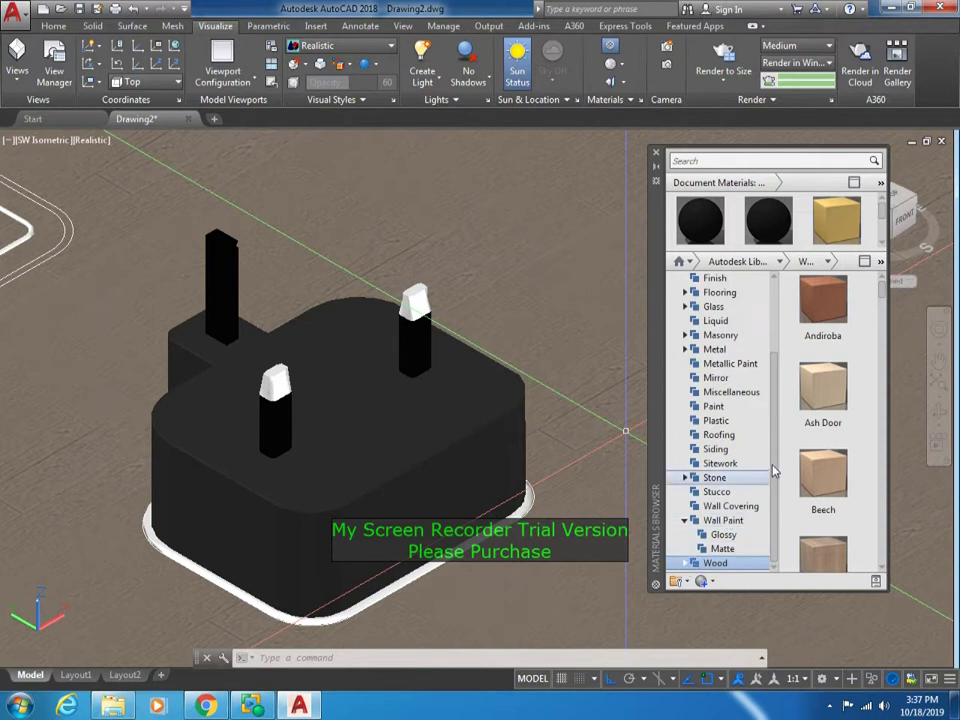
{"action": "scroll", "coordinate": [778, 472], "scroll_direction": "up", "scroll_amount": 2}
{"action": "left_click", "coordinate": [730, 420]}
{"action": "left_click", "coordinate": [710, 404]}
{"action": "left_click", "coordinate": [725, 391]}
{"action": "left_click", "coordinate": [714, 377]}
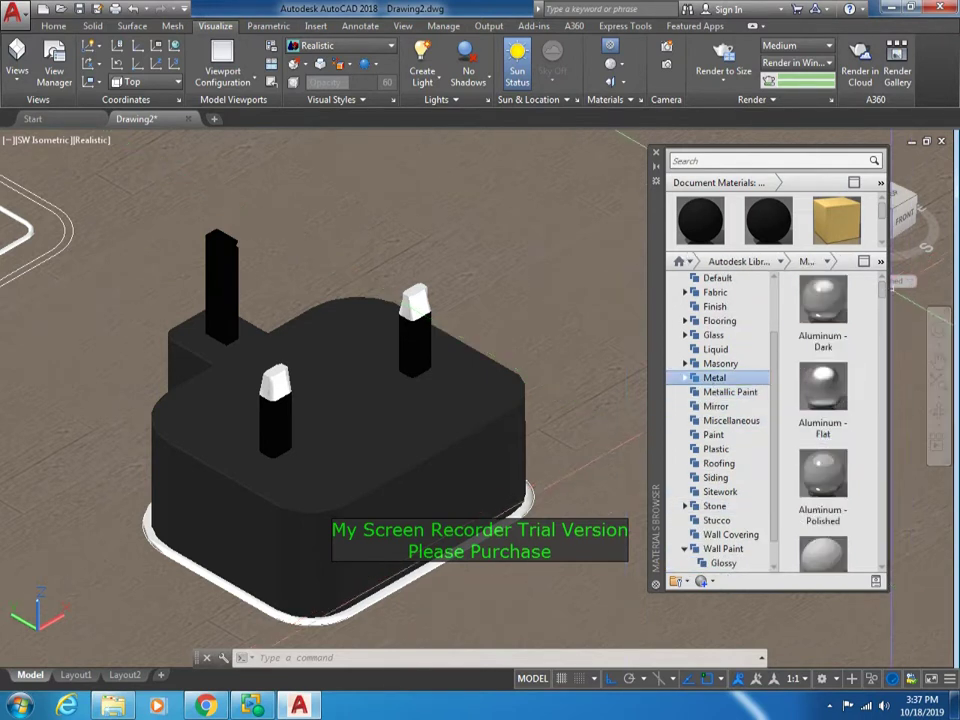
{"action": "scroll", "coordinate": [822, 400], "scroll_direction": "down", "scroll_amount": 3}
{"action": "scroll", "coordinate": [822, 400], "scroll_direction": "down", "scroll_amount": 3}
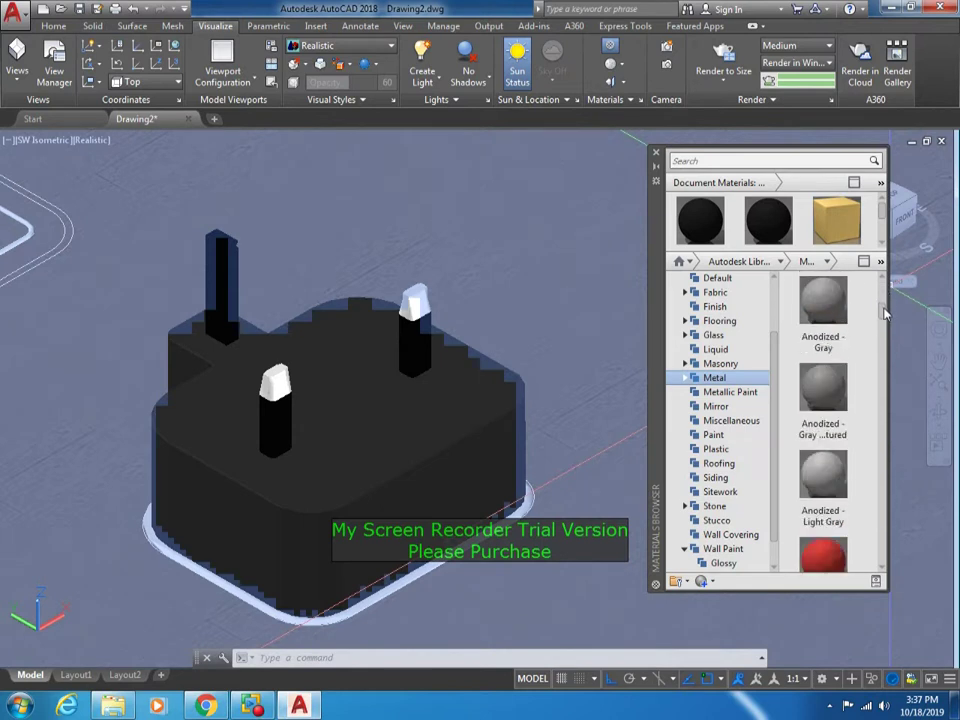
- Expand Metal to show the Steel materials and select the first white pin tip
{"action": "left_click", "coordinate": [686, 379]}
{"action": "left_click", "coordinate": [720, 420]}
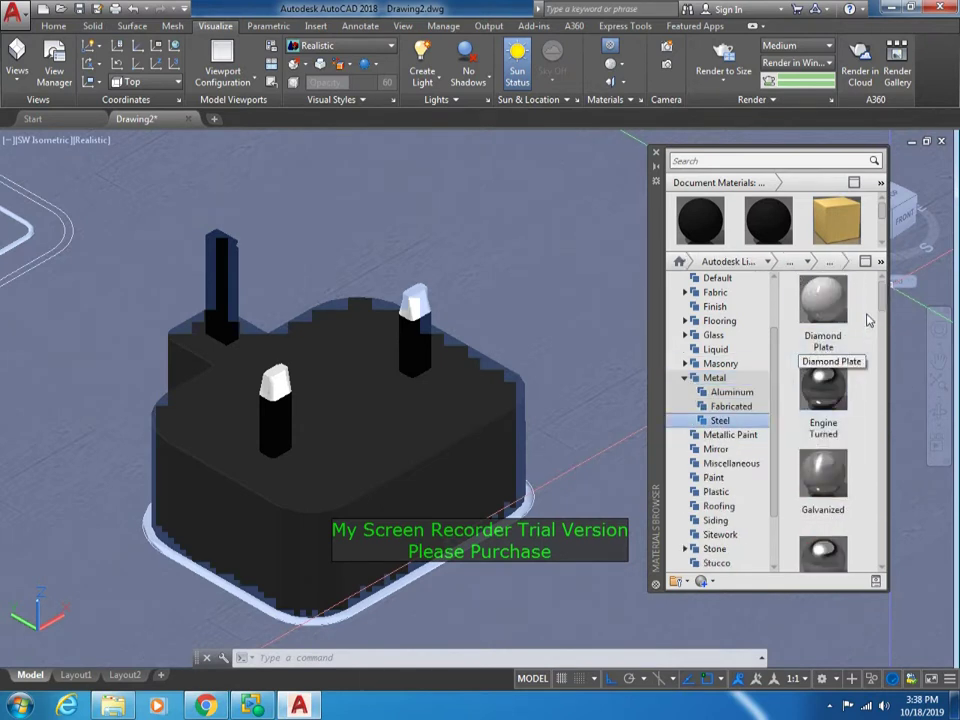
{"action": "scroll", "coordinate": [880, 312], "scroll_direction": "down", "scroll_amount": 1}
{"action": "mouse_move", "coordinate": [884, 311]}
{"action": "left_mouse_down"}
{"action": "mouse_move", "coordinate": [884, 430]}
{"action": "mouse_move", "coordinate": [866, 565]}
{"action": "left_mouse_up"}
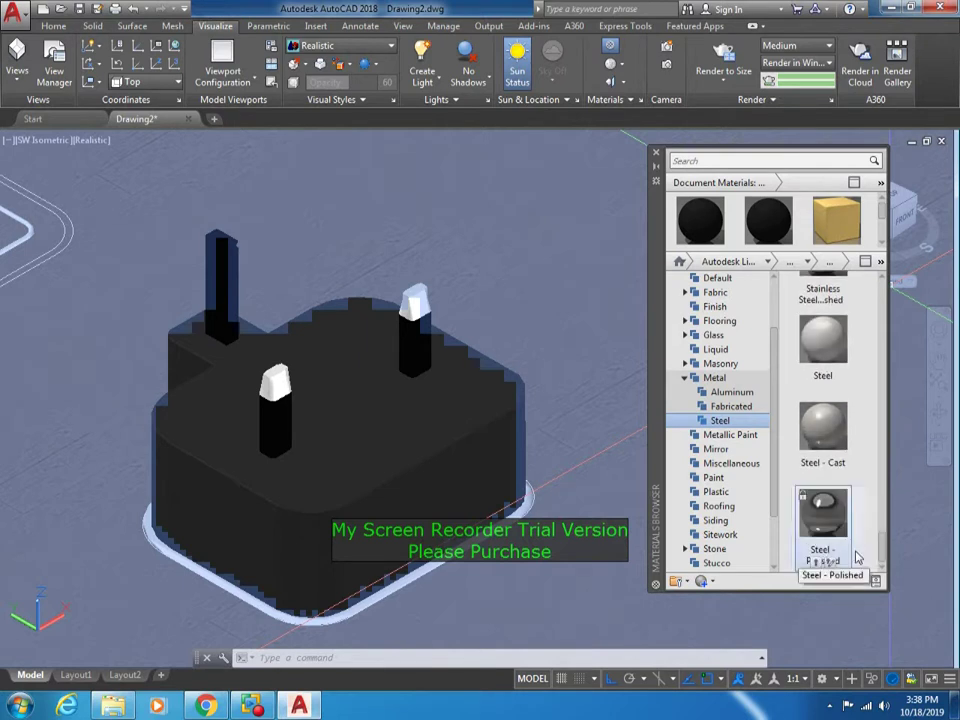
{"action": "left_click", "coordinate": [416, 302]}
- Give the pin tips a Steel - Polished finish and run a test render of the plug
{"action": "left_click", "coordinate": [276, 372]}
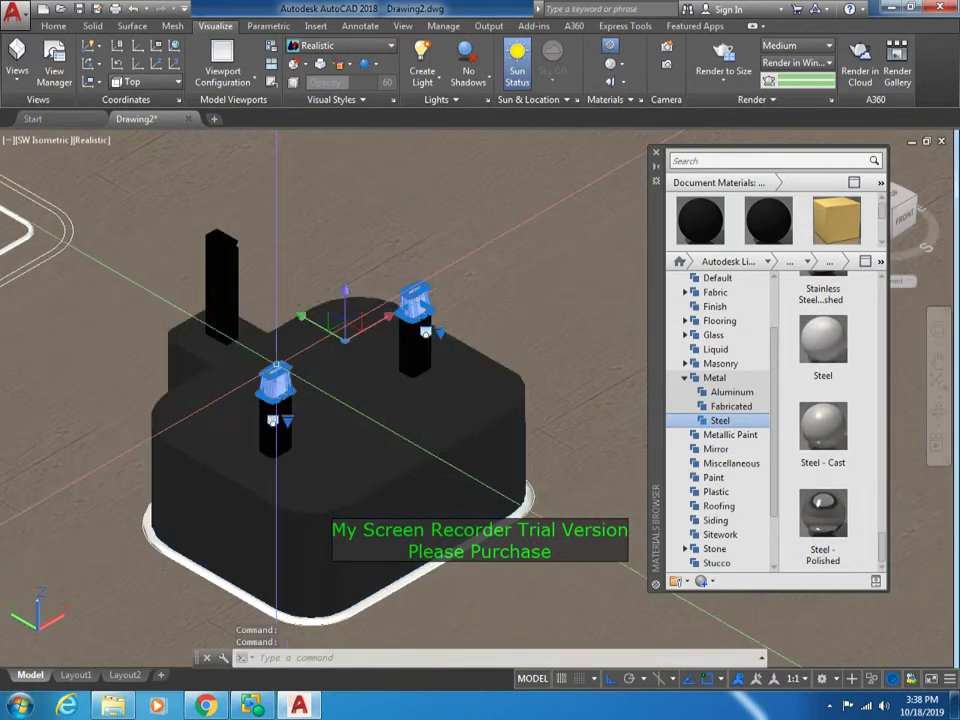
{"action": "left_click", "coordinate": [821, 512]}
{"action": "left_click", "coordinate": [723, 58]}
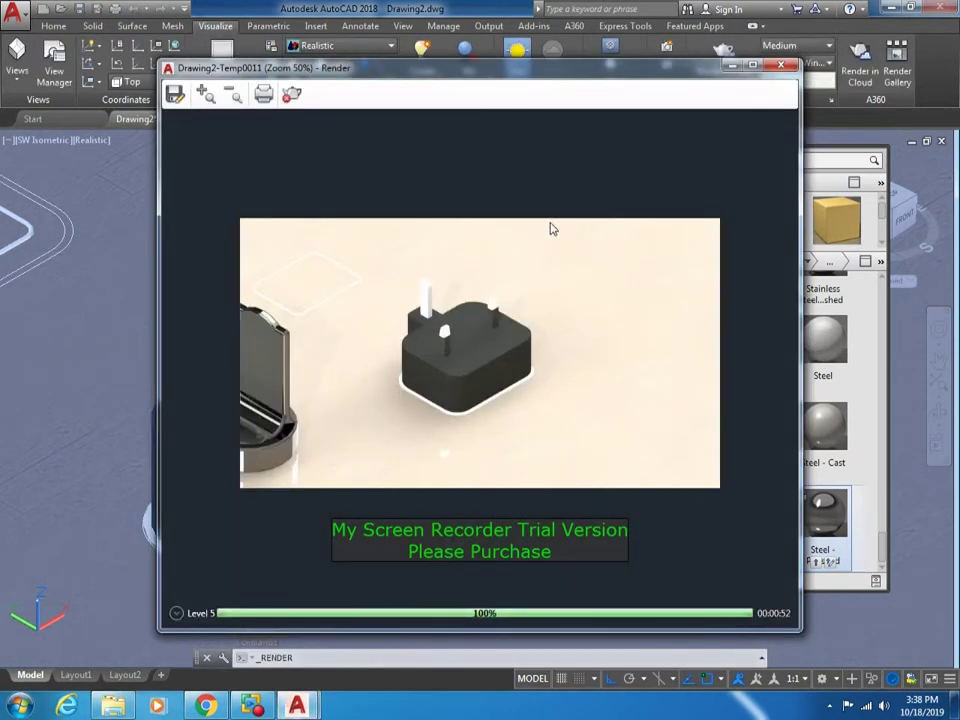
{"action": "scroll", "coordinate": [300, 324], "scroll_direction": "up", "scroll_amount": 1}
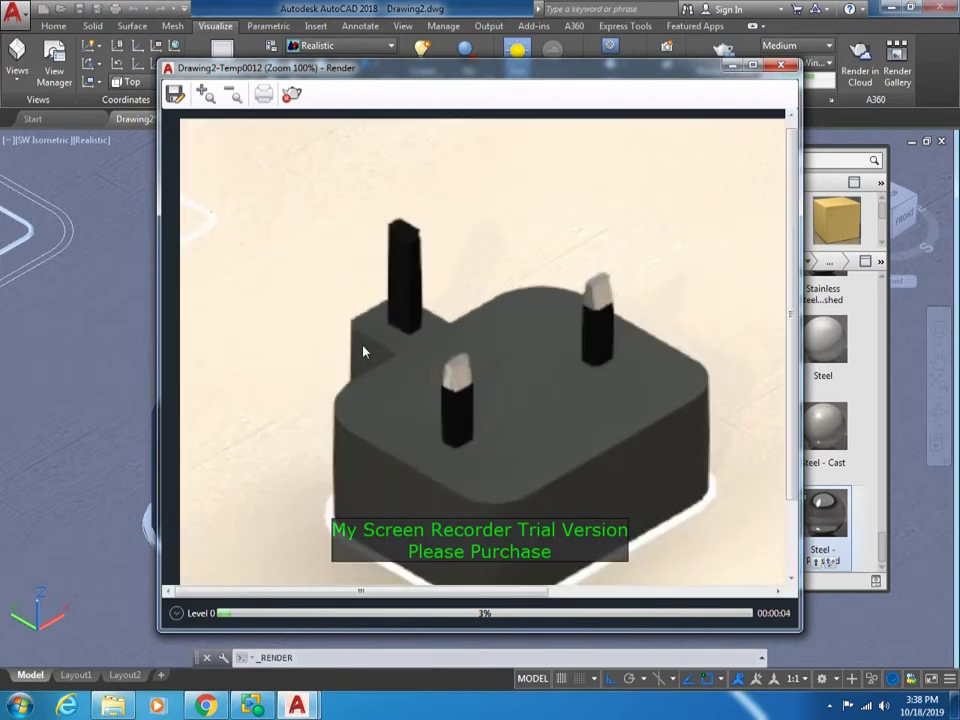
{"action": "scroll", "coordinate": [364, 352], "scroll_direction": "down", "scroll_amount": 1}
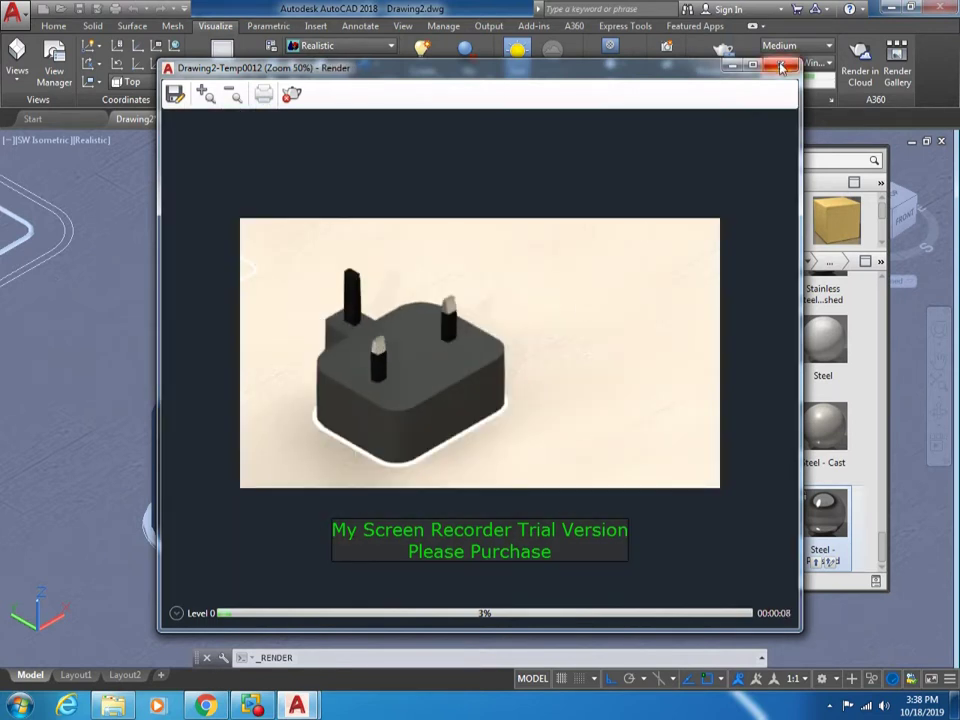
{"action": "left_click", "coordinate": [781, 66]}
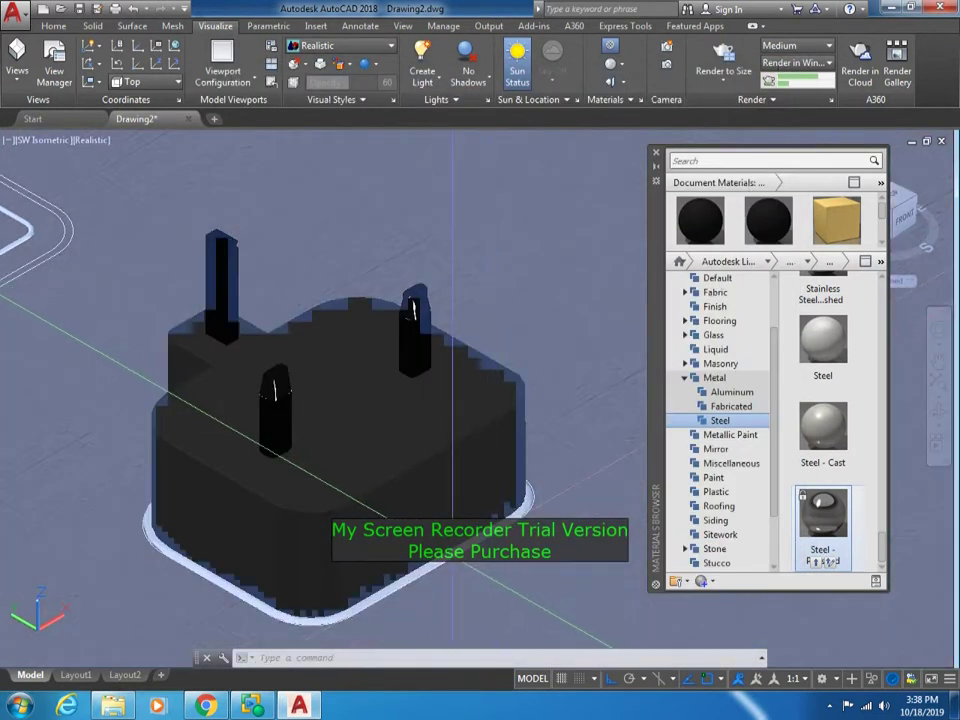
{"action": "scroll", "coordinate": [450, 420], "scroll_direction": "down", "scroll_amount": 3}
- Use MATCHPROP to copy the plug body's properties onto two pins and the white base strip
{"action": "left_click", "coordinate": [369, 470]}
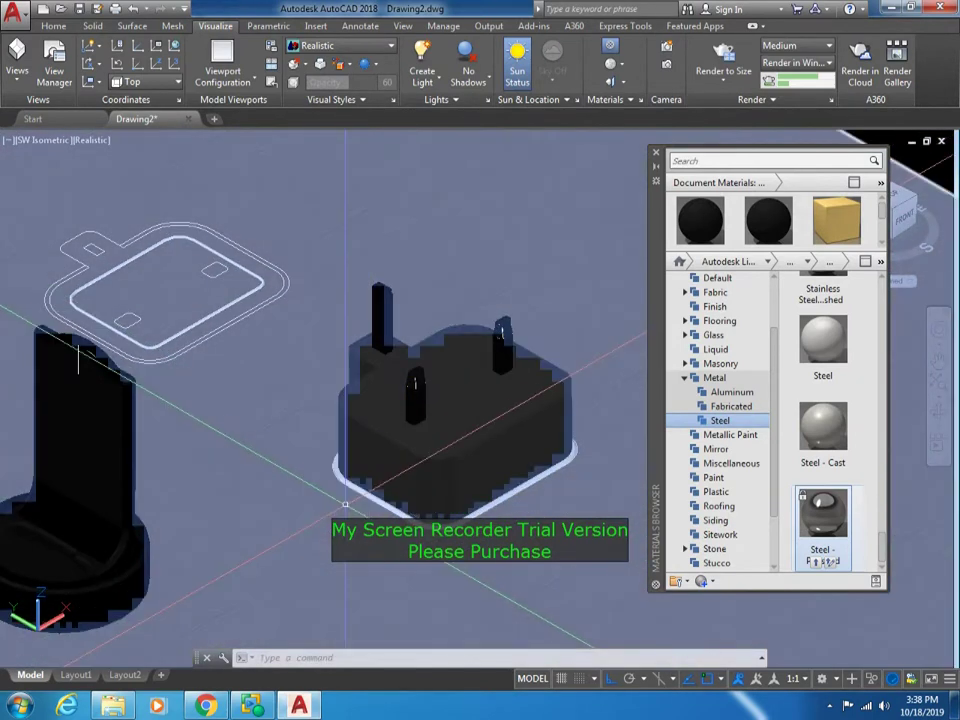
{"action": "type", "text": "ma"}
{"action": "key", "text": "Return"}
{"action": "left_click", "coordinate": [410, 445]}
{"action": "left_click", "coordinate": [417, 401]}
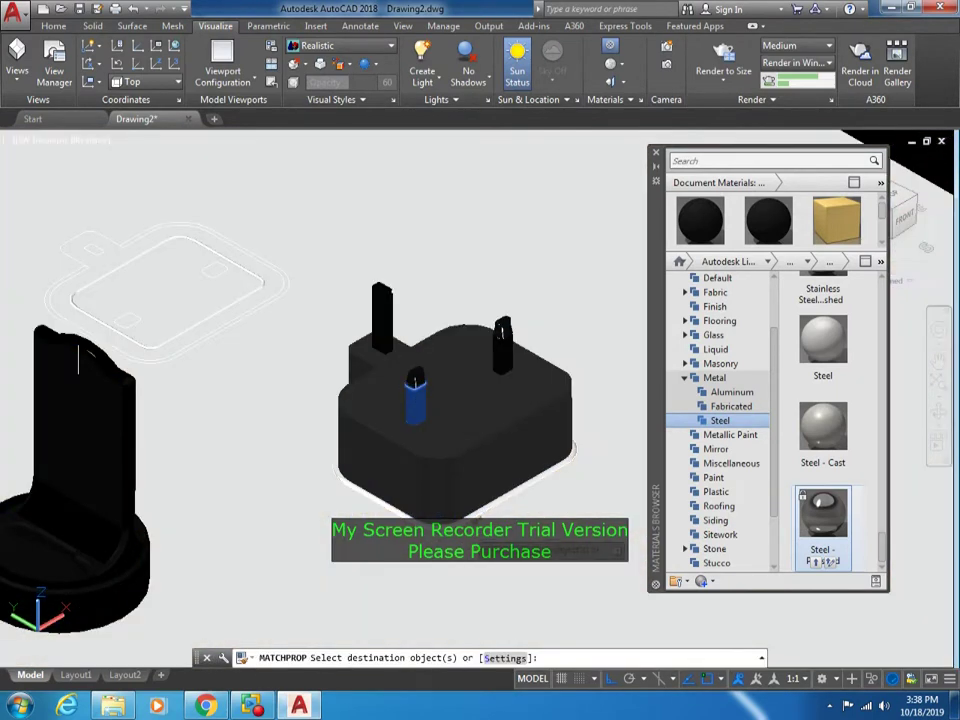
{"action": "scroll", "coordinate": [477, 505], "scroll_direction": "up", "scroll_amount": 5}
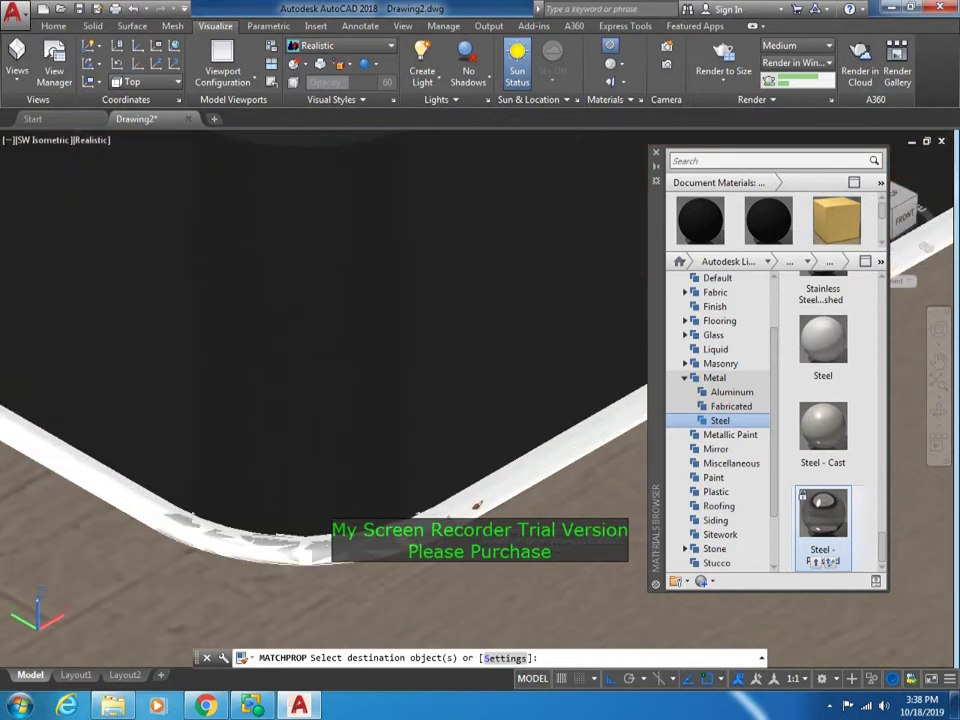
{"action": "left_click", "coordinate": [477, 502]}
{"action": "key", "text": "Return"}
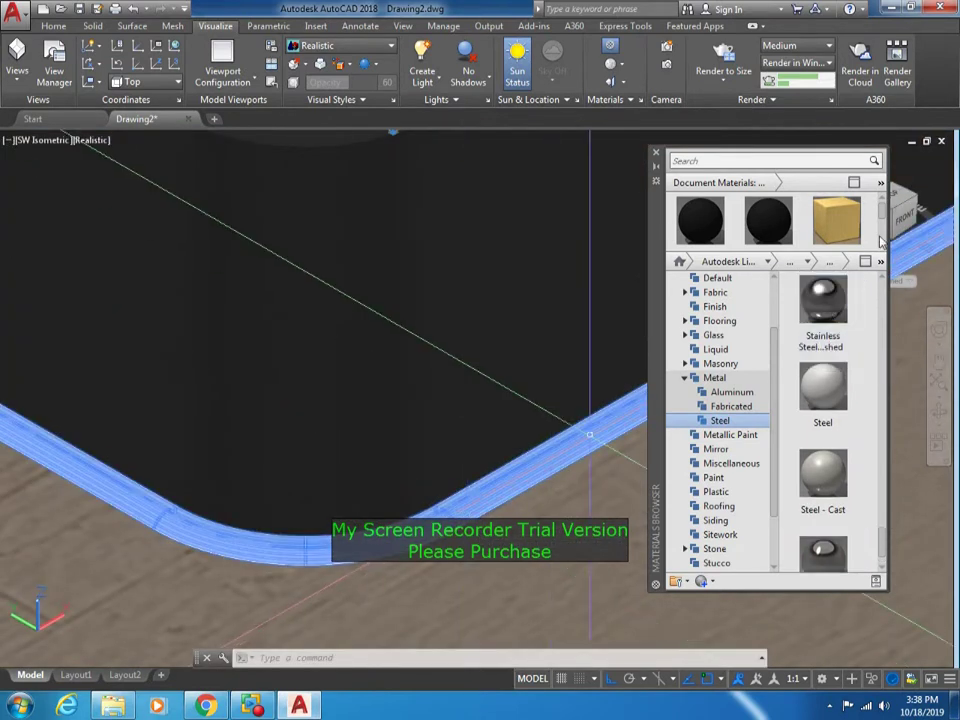
{"action": "right_click", "coordinate": [817, 226]}
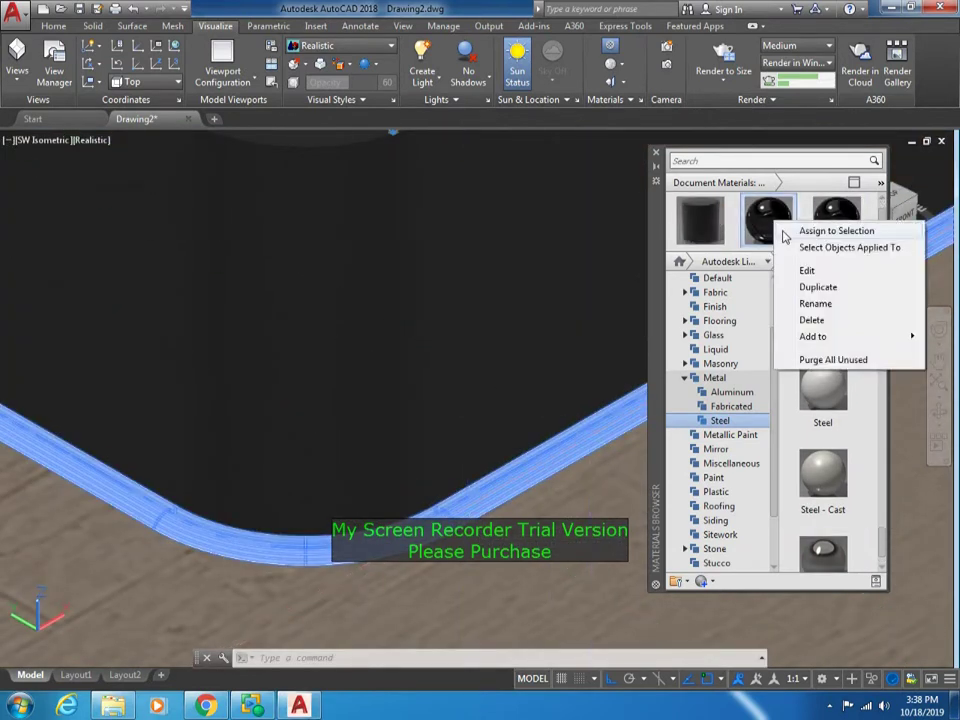
{"action": "scroll", "coordinate": [508, 483], "scroll_direction": "down", "scroll_amount": 8}
- In 2D Wireframe, select the plug parts and rotate them in 3D into position
{"action": "middle_click_drag", "start_coordinate": [508, 483], "coordinate": [403, 497]}
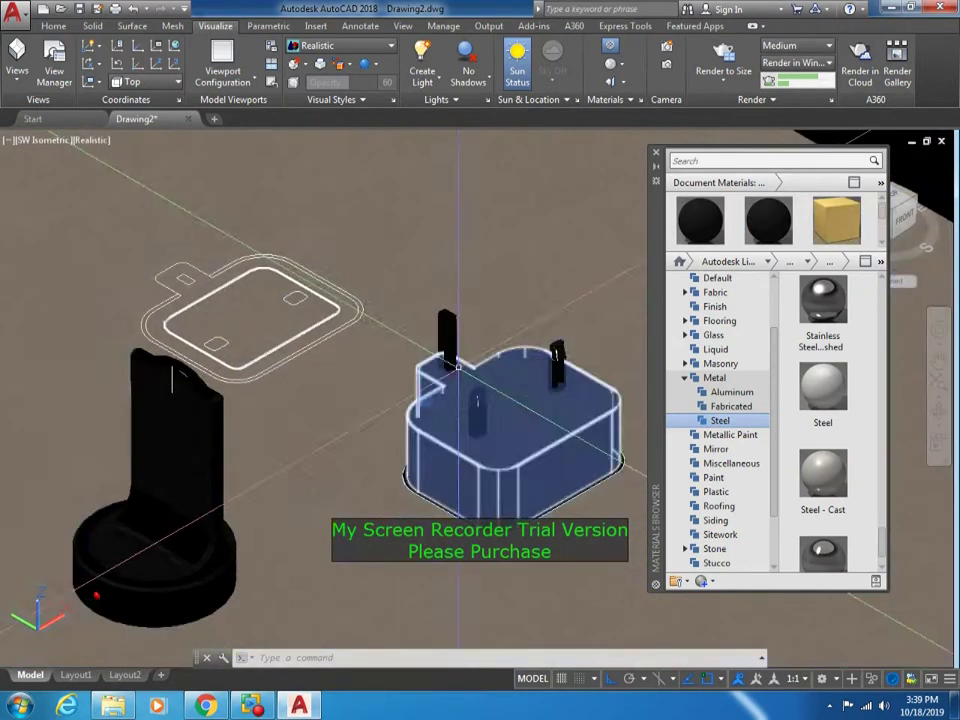
{"action": "left_click", "coordinate": [88, 140]}
{"action": "left_click", "coordinate": [154, 176]}
{"action": "middle_click_drag", "start_coordinate": [413, 398], "coordinate": [390, 408]}
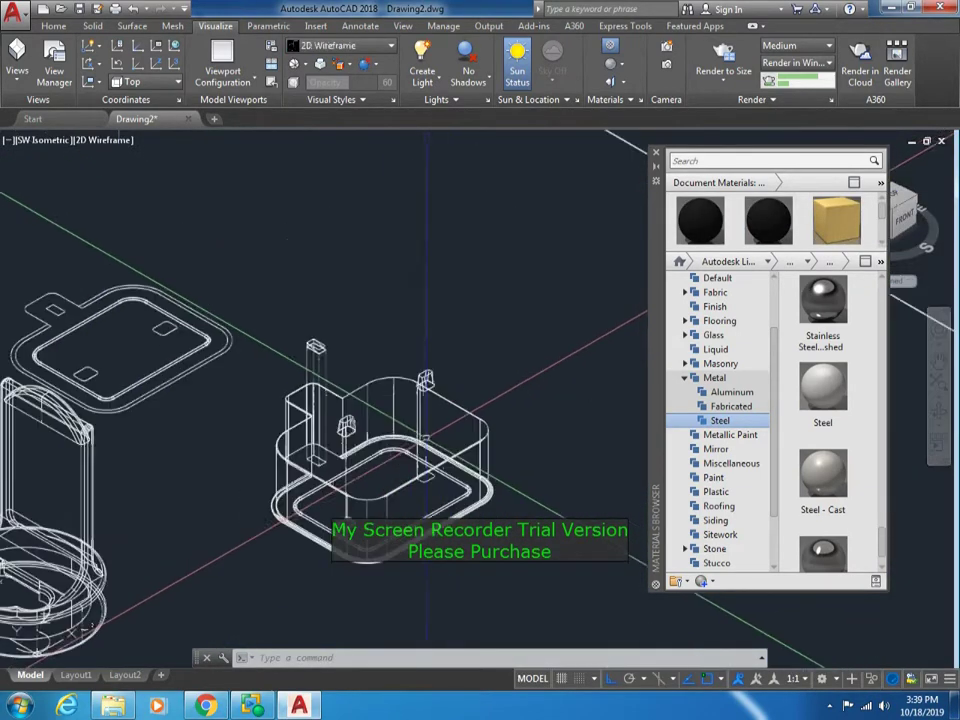
{"action": "left_click", "coordinate": [505, 195]}
{"action": "left_click", "coordinate": [298, 570]}
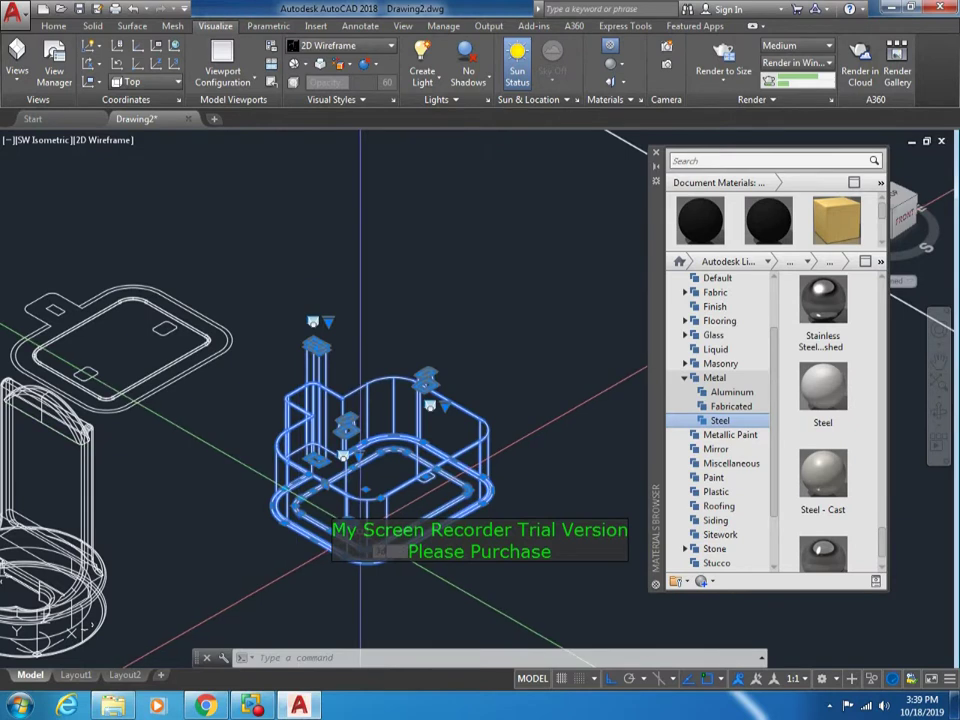
{"action": "key", "text": "Return"}
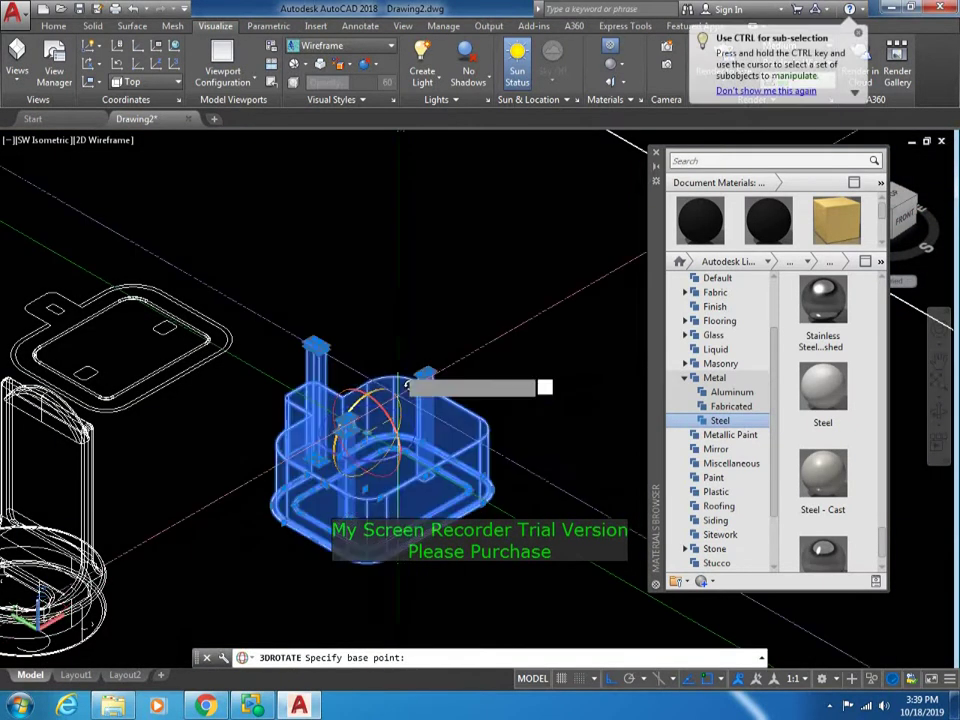
{"action": "left_click", "coordinate": [372, 420]}
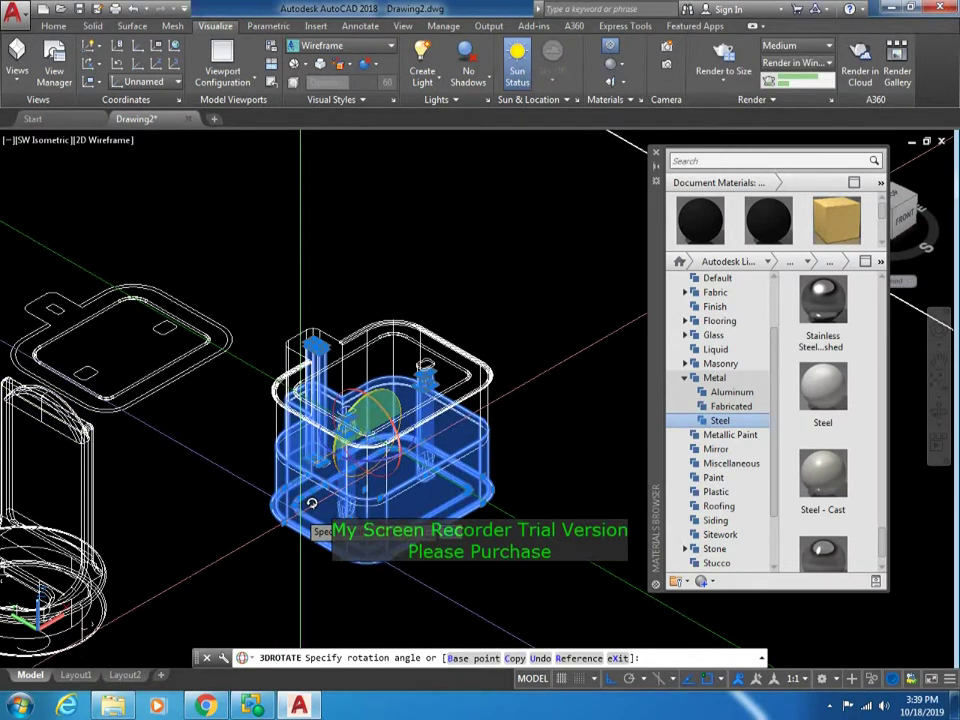
{"action": "left_click", "coordinate": [349, 333]}
- In Realistic style with the Face subobject filter, assign Glazed Black to the body's top face
{"action": "left_click", "coordinate": [104, 140]}
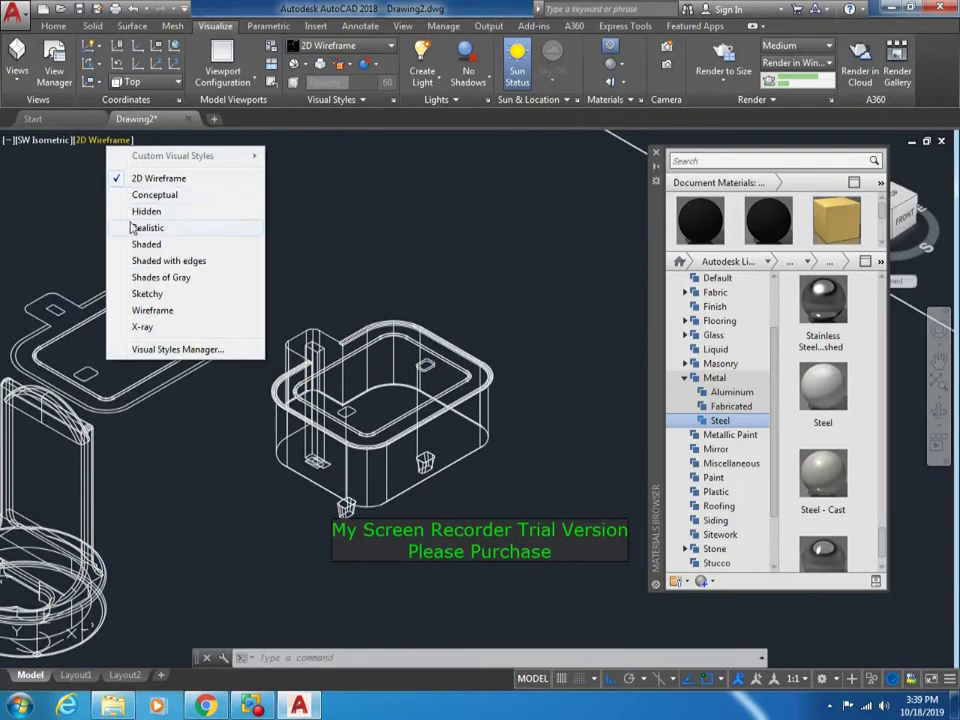
{"action": "left_click", "coordinate": [94, 223]}
{"action": "scroll", "coordinate": [357, 369], "scroll_direction": "up", "scroll_amount": 5}
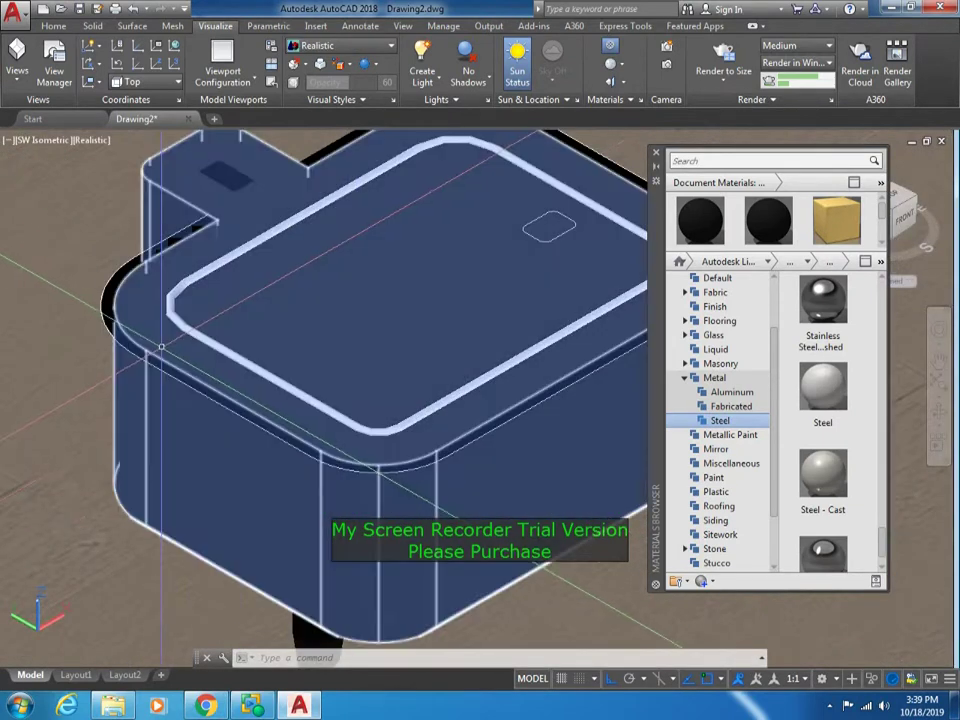
{"action": "type", "text": "ma"}
{"action": "key", "text": "Return"}
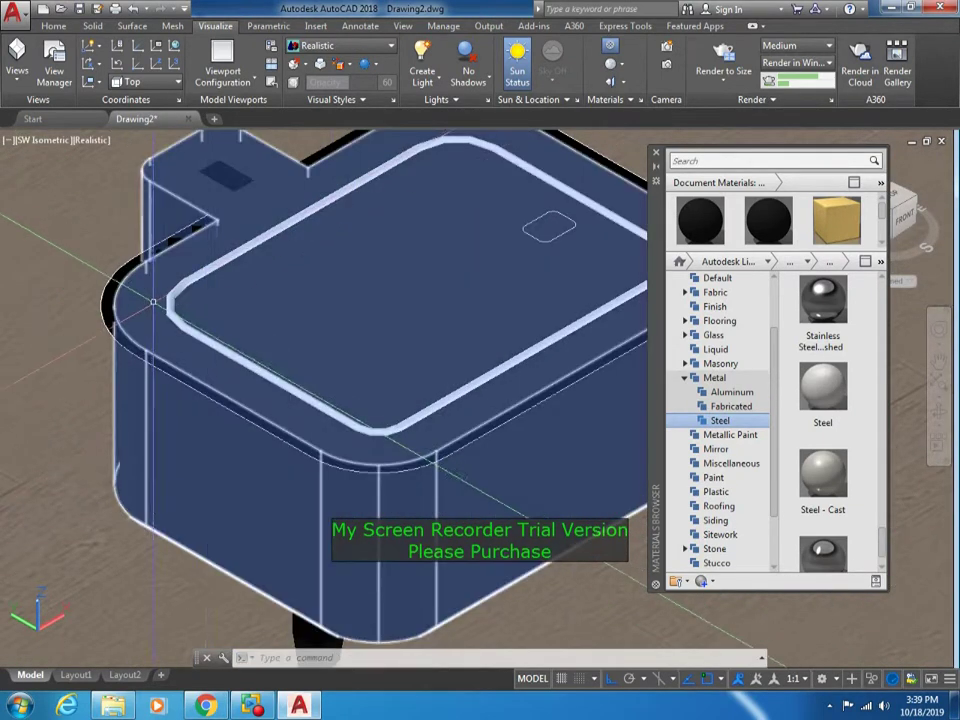
{"action": "left_click", "coordinate": [151, 299]}
{"action": "right_click", "coordinate": [151, 299]}
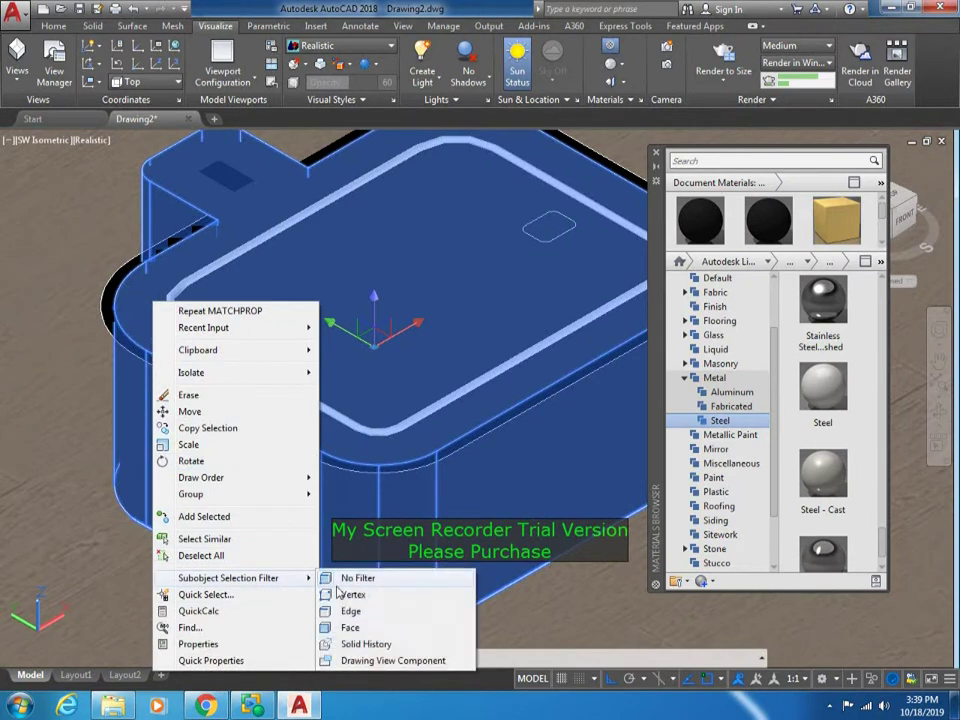
{"action": "mouse_move", "coordinate": [228, 578]}
{"action": "left_click", "coordinate": [345, 649]}
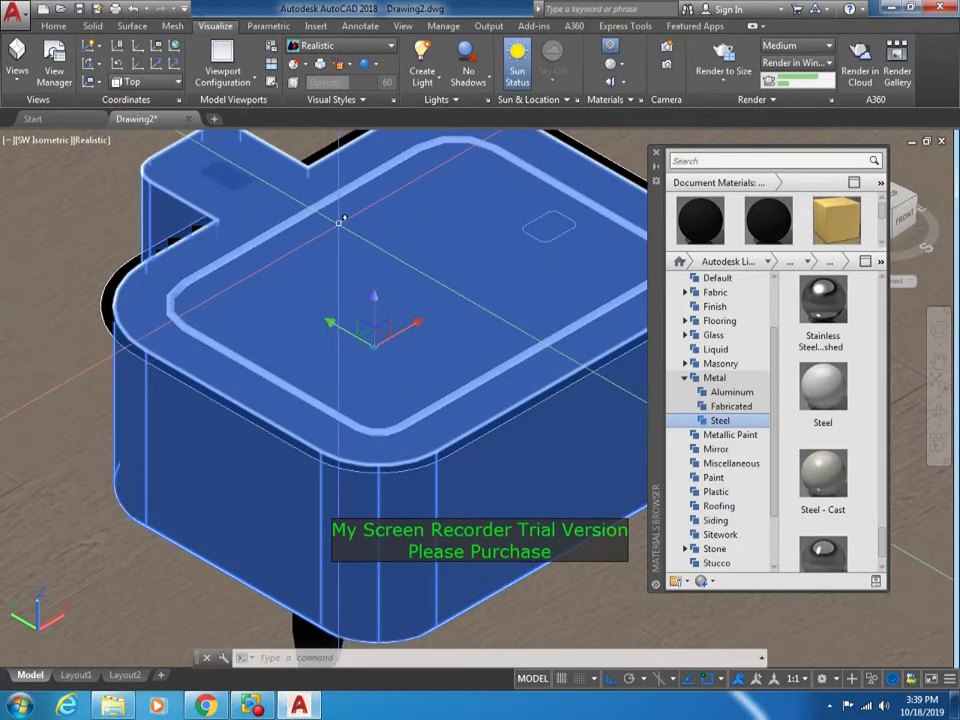
{"action": "left_click", "coordinate": [307, 248]}
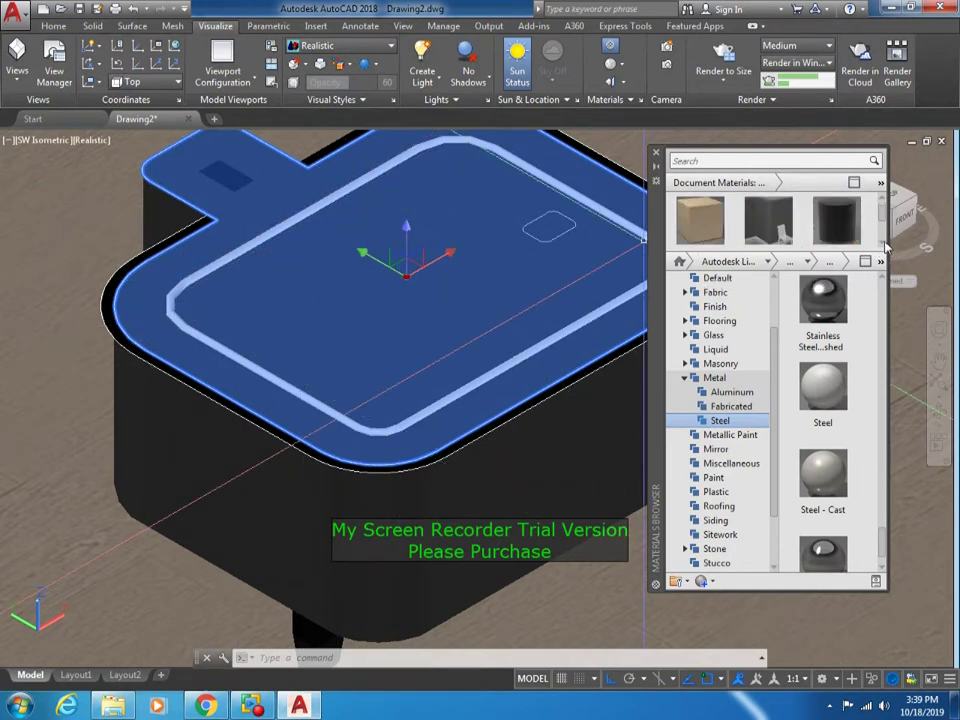
{"action": "right_click", "coordinate": [832, 227]}
{"action": "left_click", "coordinate": [838, 237]}
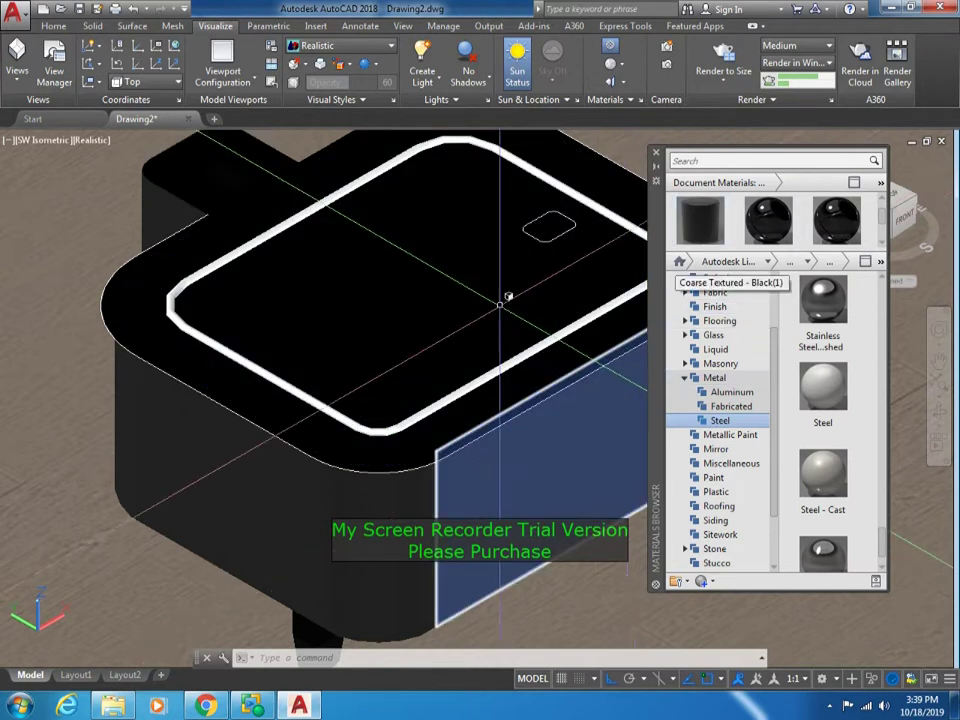
- Match the whole plug body to the black top face's material
{"action": "scroll", "coordinate": [499, 303], "scroll_direction": "down", "scroll_amount": 3}
{"action": "scroll", "coordinate": [353, 495], "scroll_direction": "up", "scroll_amount": 1}
{"action": "scroll", "coordinate": [467, 355], "scroll_direction": "up", "scroll_amount": 2}
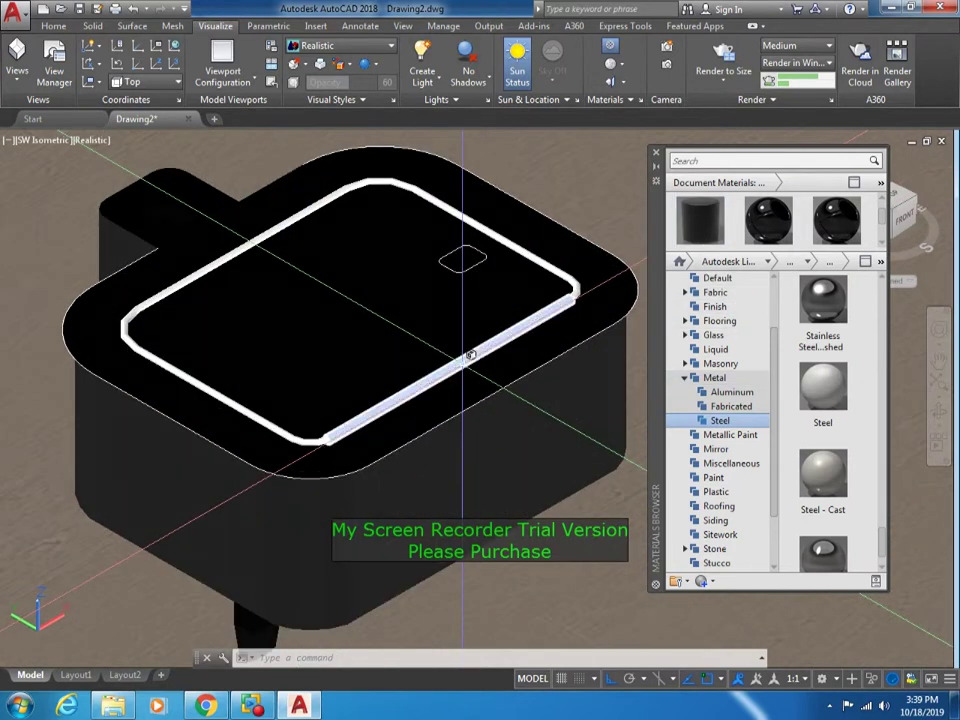
{"action": "type", "text": "ma"}
{"action": "key", "text": "Return"}
{"action": "left_click", "coordinate": [440, 474]}
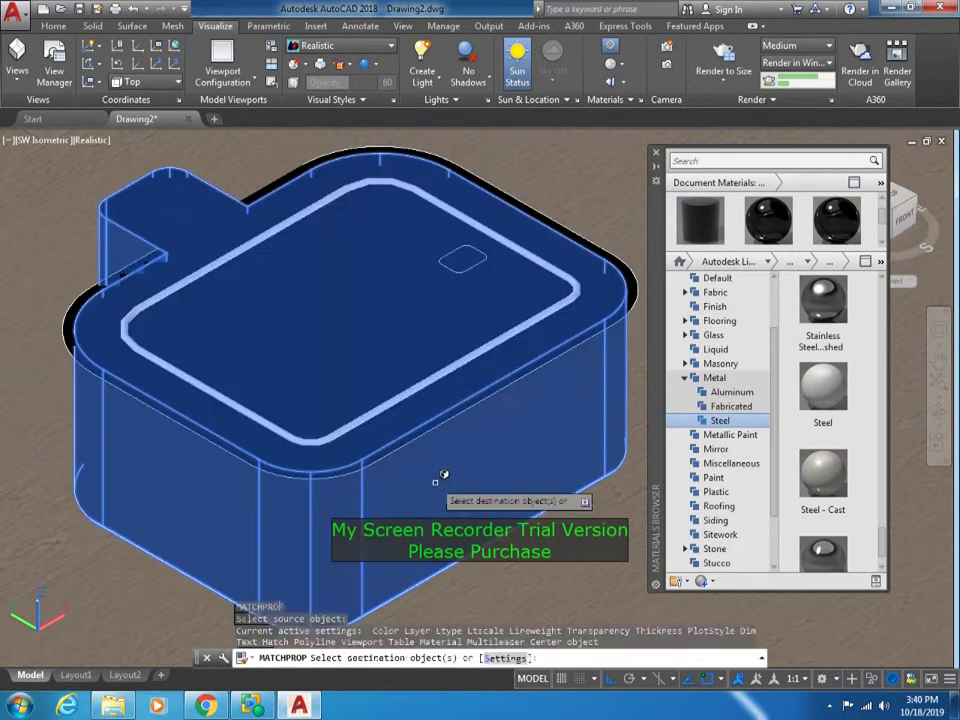
{"action": "left_click", "coordinate": [392, 425]}
{"action": "key", "text": "Return"}
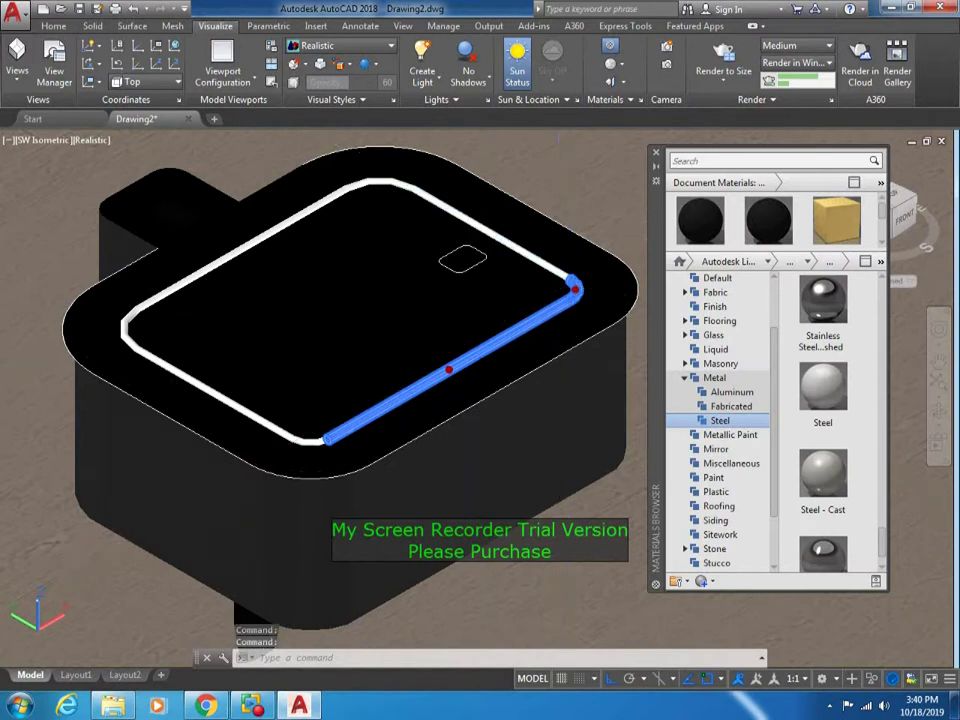
- Select the top rim edges and join them into one loop
{"action": "left_click", "coordinate": [378, 188]}
{"action": "left_click", "coordinate": [241, 245]}
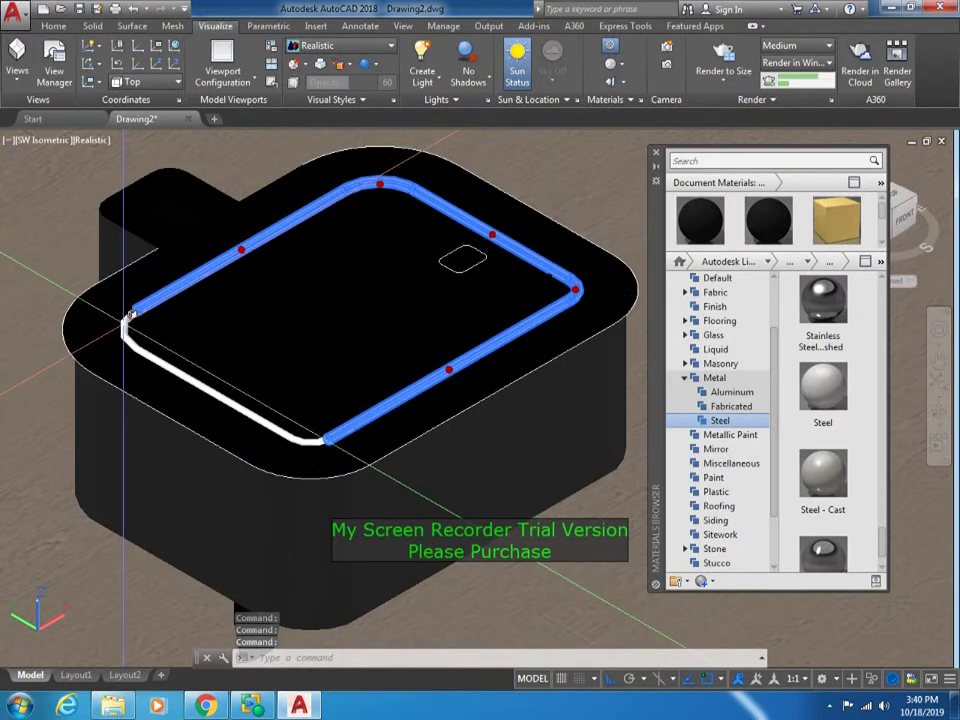
{"action": "left_click", "coordinate": [305, 441]}
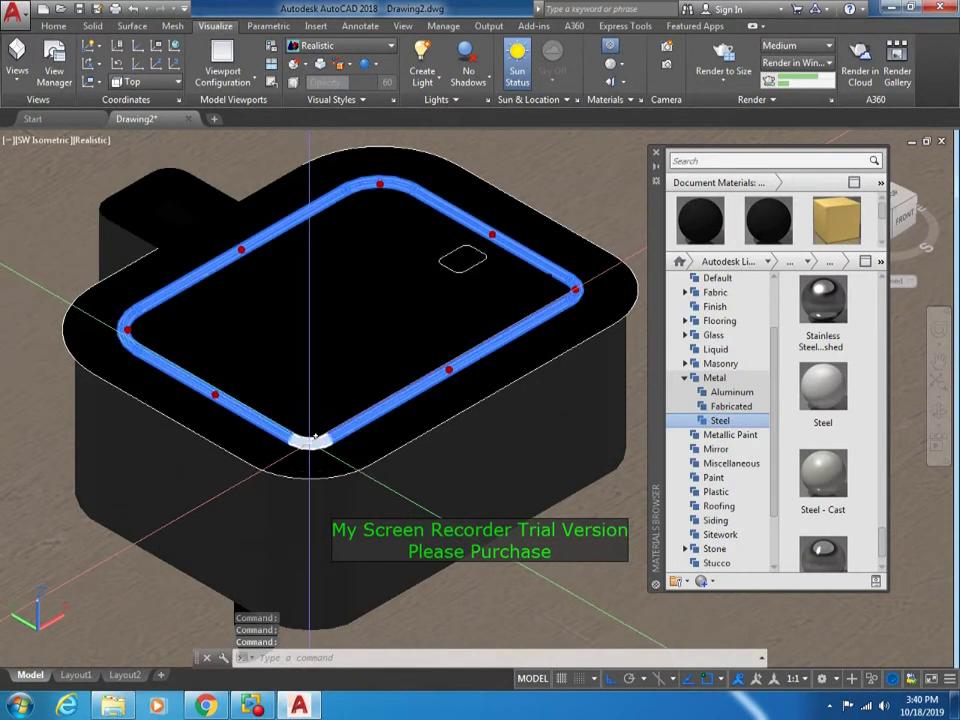
{"action": "type", "text": "ni"}
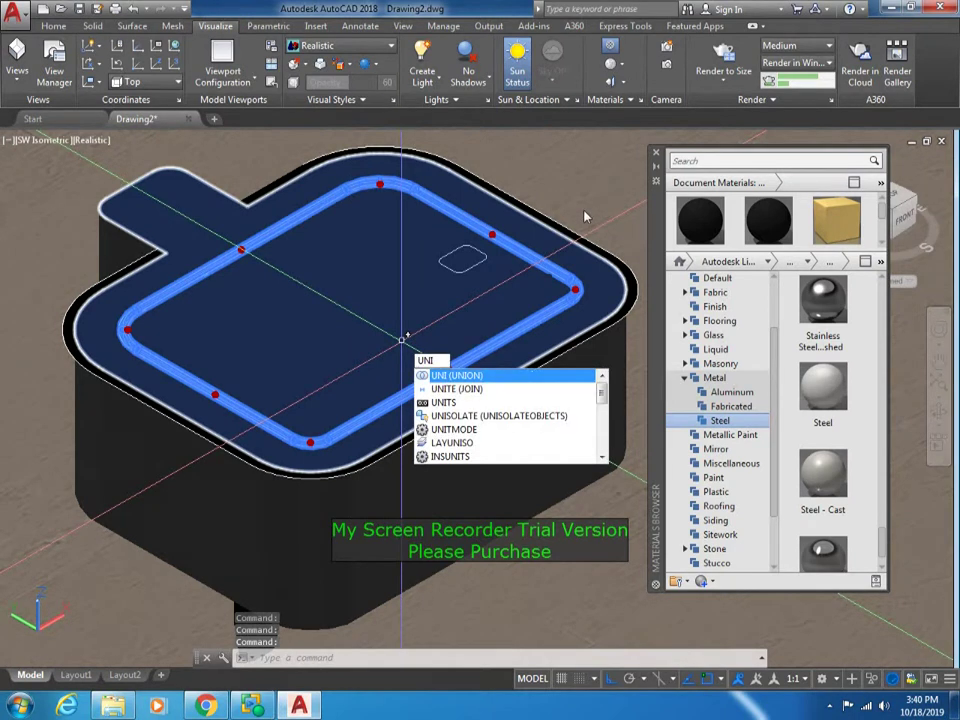
{"action": "key", "text": "Return"}
{"action": "key", "text": "Escape"}
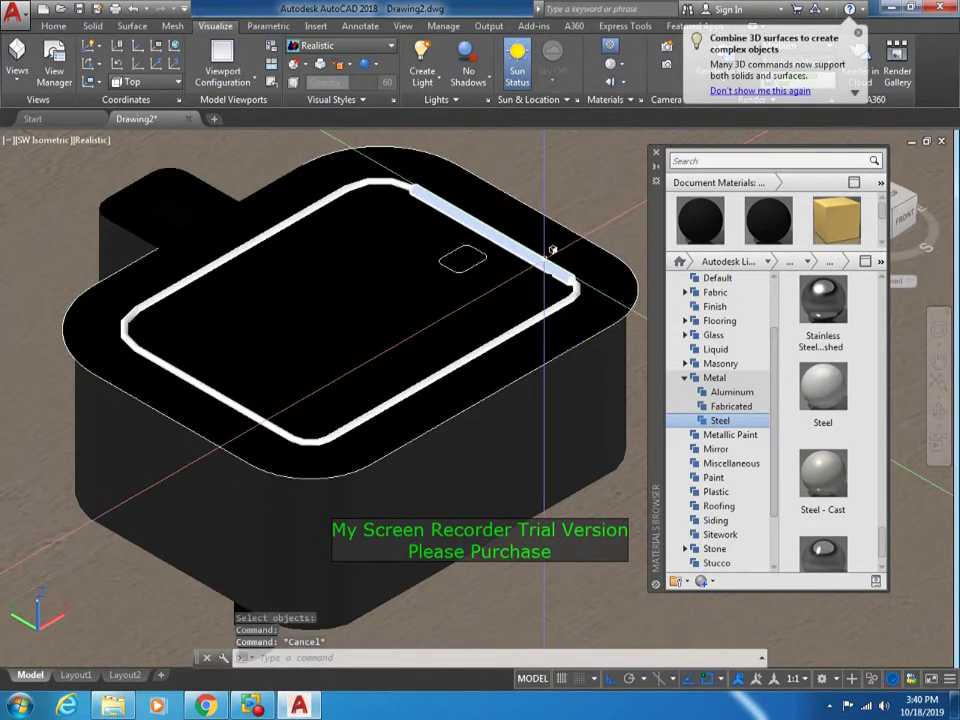
{"action": "key", "text": "Escape"}
- Assign the black document material to the rim loop and start a render
{"action": "left_click", "coordinate": [552, 249]}
{"action": "right_click", "coordinate": [790, 225]}
{"action": "left_click", "coordinate": [846, 231]}
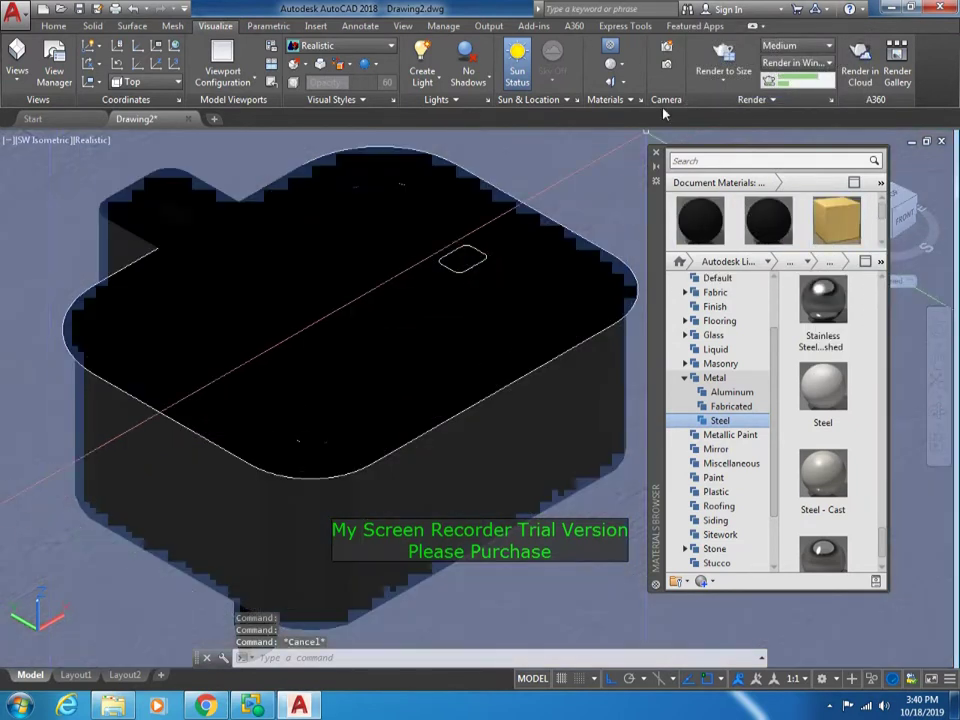
{"action": "left_click", "coordinate": [735, 50]}
- Let the black plug render run, close it, and switch the display to 2D Wireframe
{"action": "left_click", "coordinate": [434, 330]}
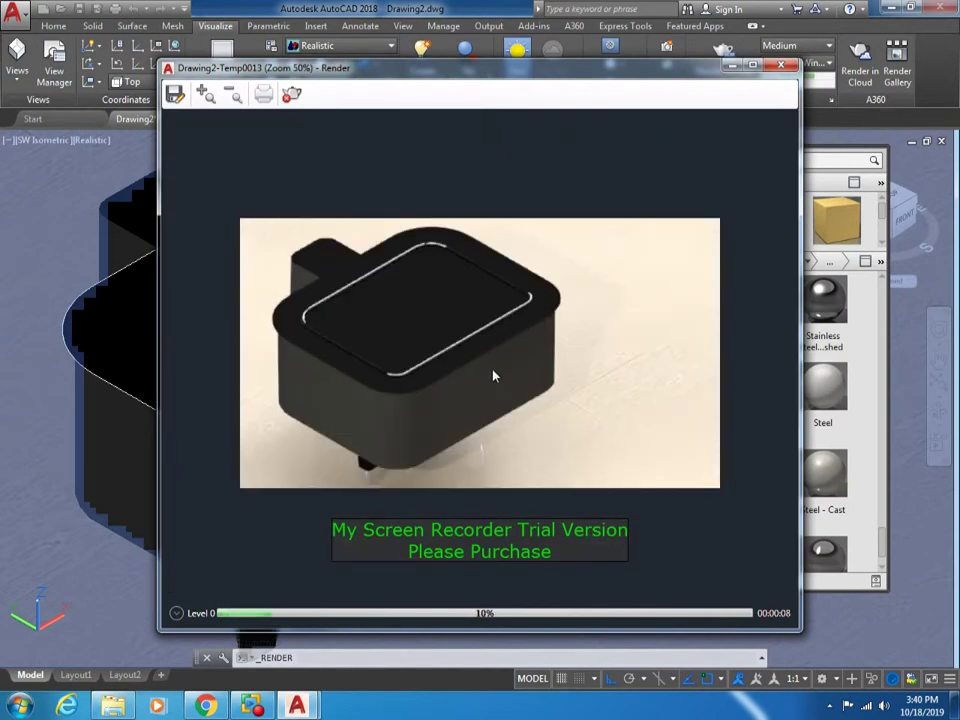
{"action": "left_click", "coordinate": [783, 68]}
{"action": "left_click", "coordinate": [92, 140]}
{"action": "left_click", "coordinate": [137, 178]}
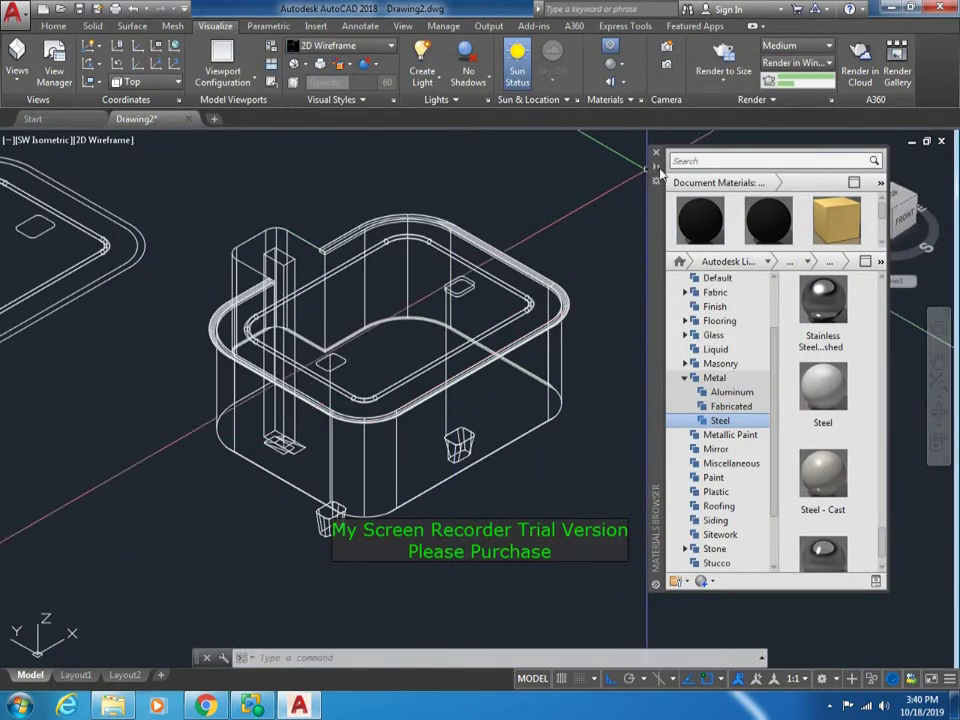
- Collapse the Materials Browser, centre both parts, and set the Front view
{"action": "left_click", "coordinate": [658, 168]}
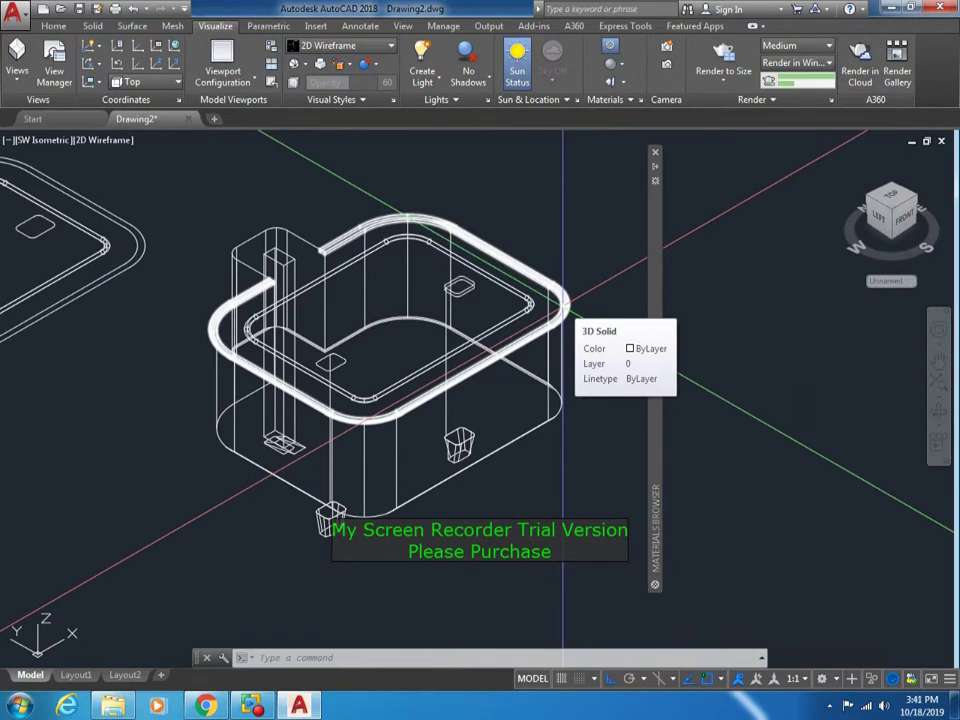
{"action": "scroll", "coordinate": [563, 300], "scroll_direction": "down", "scroll_amount": 2}
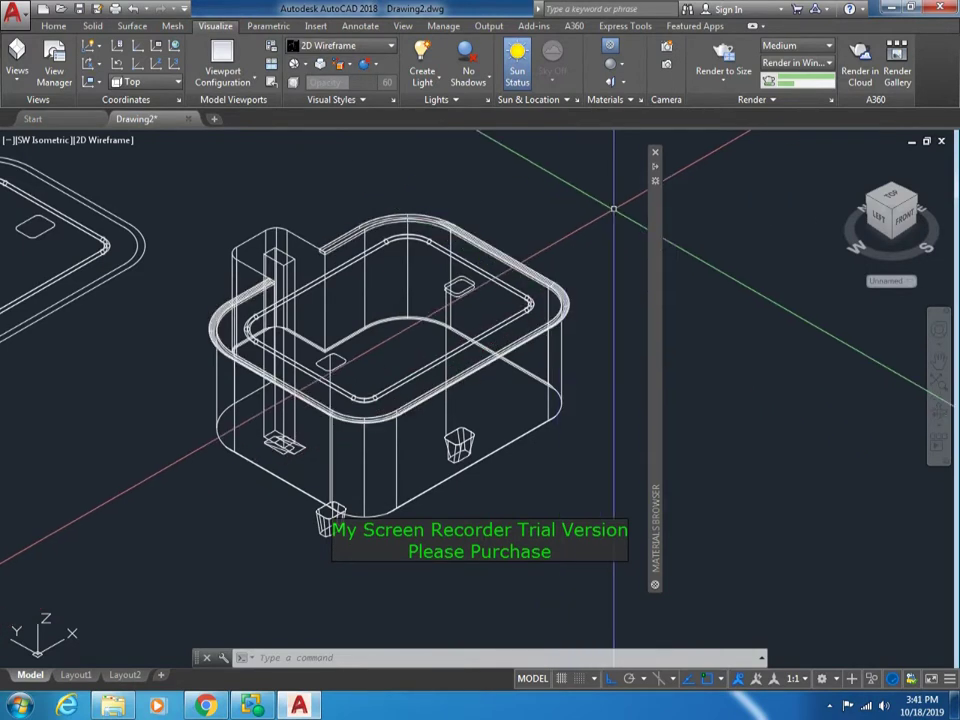
{"action": "scroll", "coordinate": [613, 208], "scroll_direction": "down", "scroll_amount": 3}
{"action": "scroll", "coordinate": [500, 350], "scroll_direction": "up", "scroll_amount": 2}
{"action": "scroll", "coordinate": [427, 478], "scroll_direction": "down", "scroll_amount": 1}
{"action": "middle_click_drag", "start_coordinate": [427, 478], "coordinate": [479, 485]}
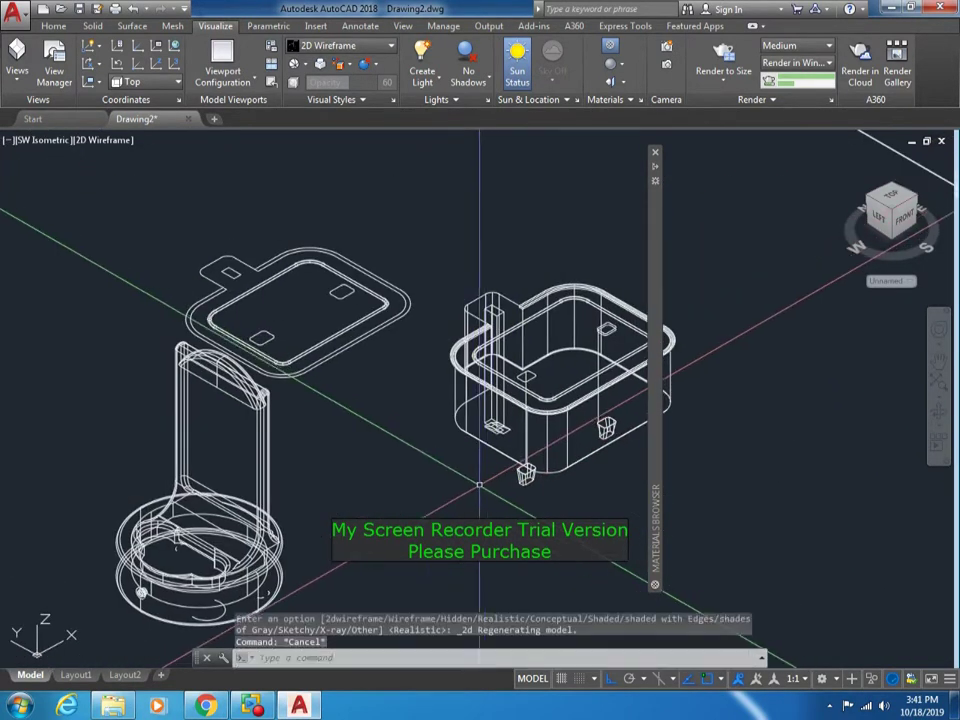
{"action": "left_click", "coordinate": [50, 141]}
{"action": "left_click", "coordinate": [62, 253]}
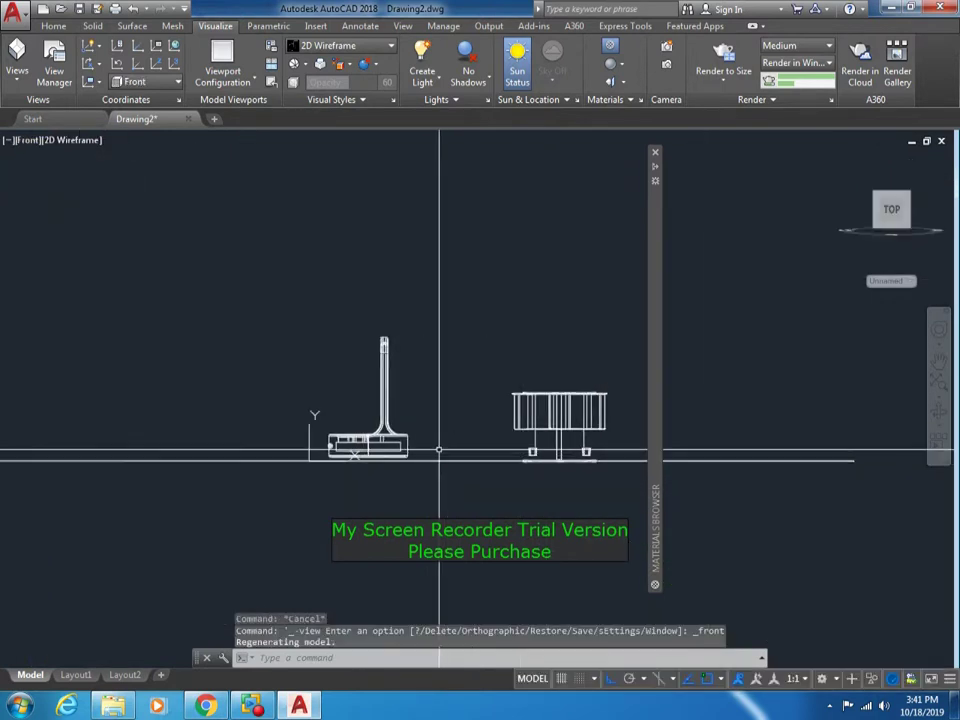
- Zoom a window around the stand and plug, switch to Perspective, and Render to Size
{"action": "type", "text": "z"}
{"action": "key", "text": "Return"}
{"action": "left_click", "coordinate": [311, 315]}
{"action": "left_click", "coordinate": [626, 493]}
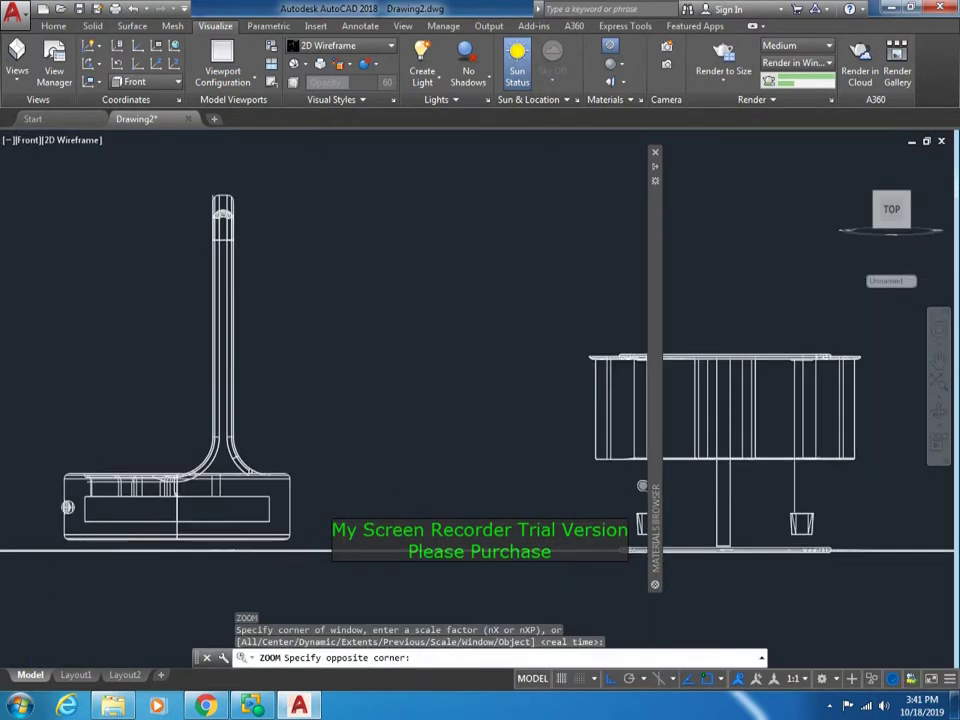
{"action": "left_click", "coordinate": [30, 140]}
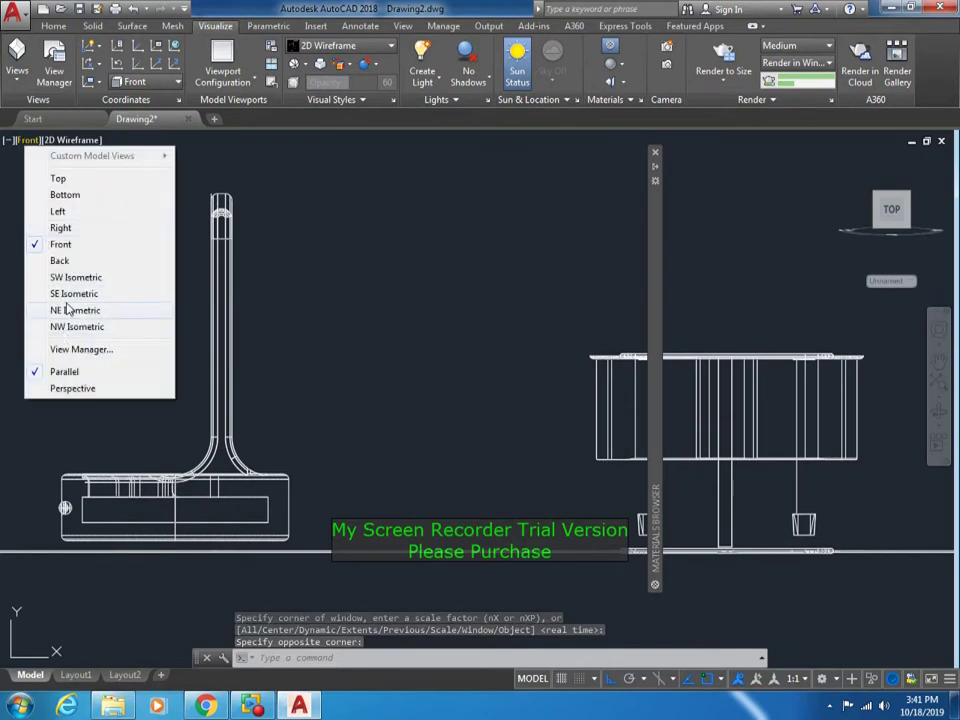
{"action": "left_click", "coordinate": [72, 388]}
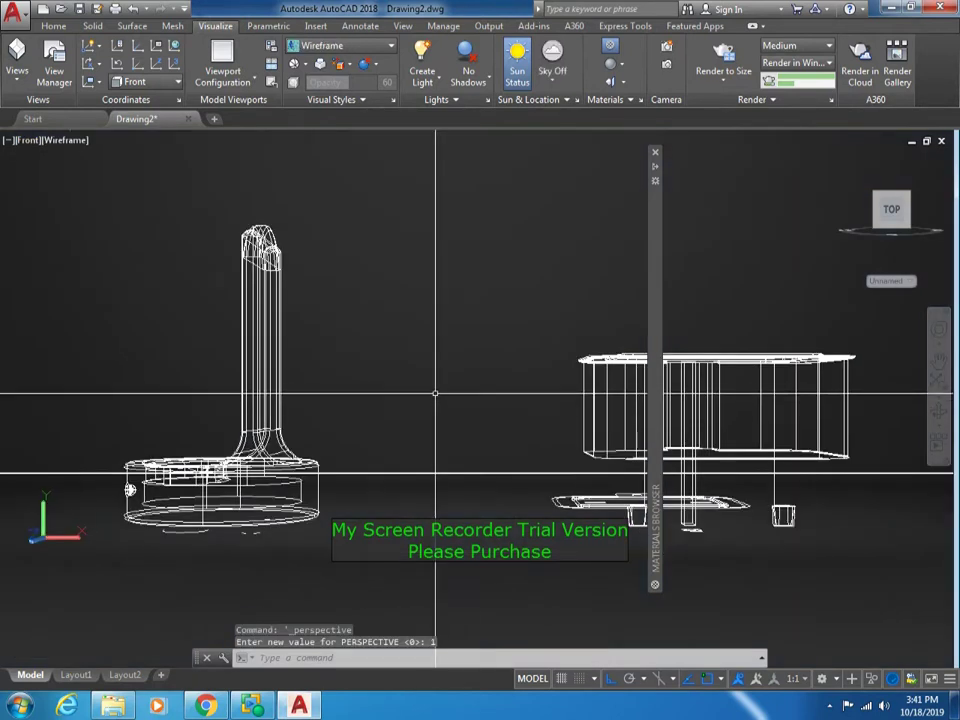
{"action": "left_click", "coordinate": [723, 55]}
- Zoom around the front render of the stand and plug, then close the window to abort it
{"action": "left_click", "coordinate": [551, 317]}
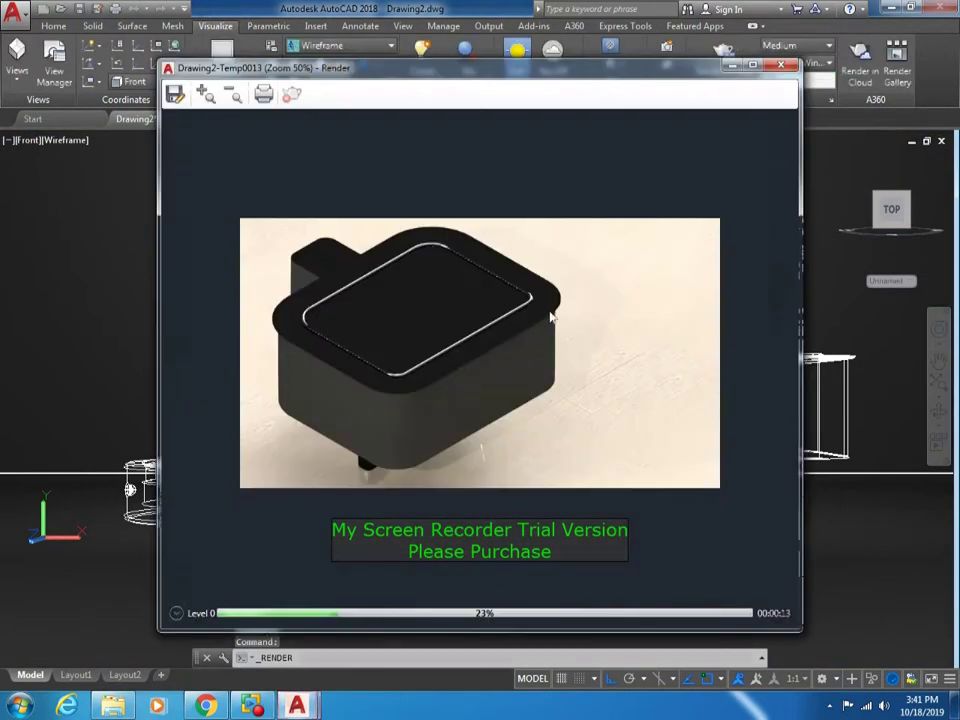
{"action": "scroll", "coordinate": [427, 300], "scroll_direction": "up", "scroll_amount": 1}
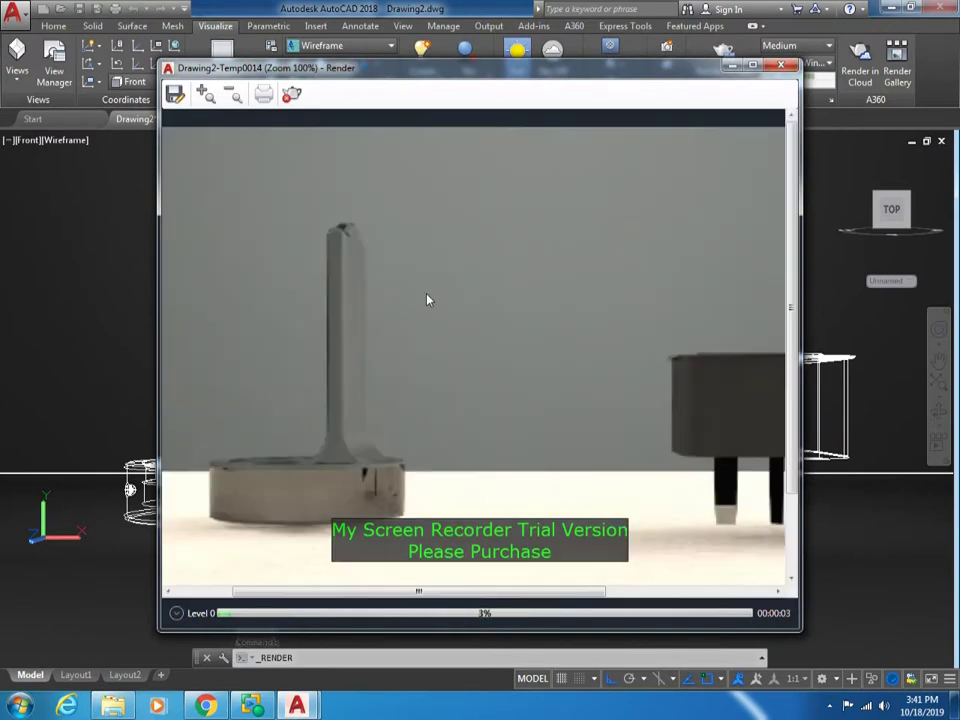
{"action": "scroll", "coordinate": [410, 318], "scroll_direction": "down", "scroll_amount": 1}
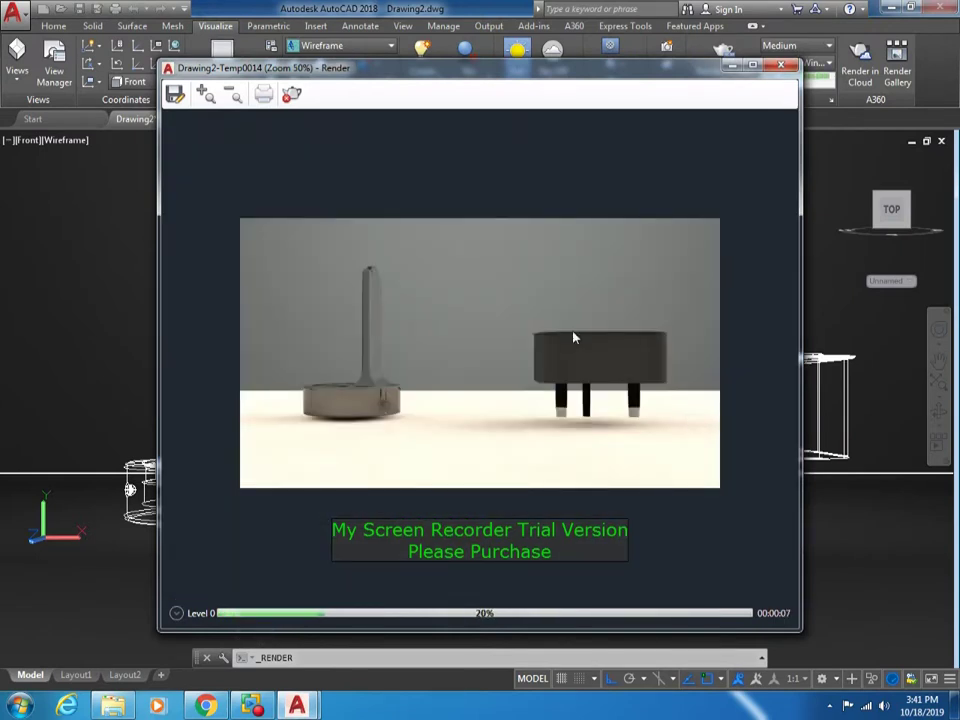
{"action": "scroll", "coordinate": [574, 336], "scroll_direction": "up", "scroll_amount": 1}
{"action": "scroll", "coordinate": [499, 300], "scroll_direction": "down", "scroll_amount": 1}
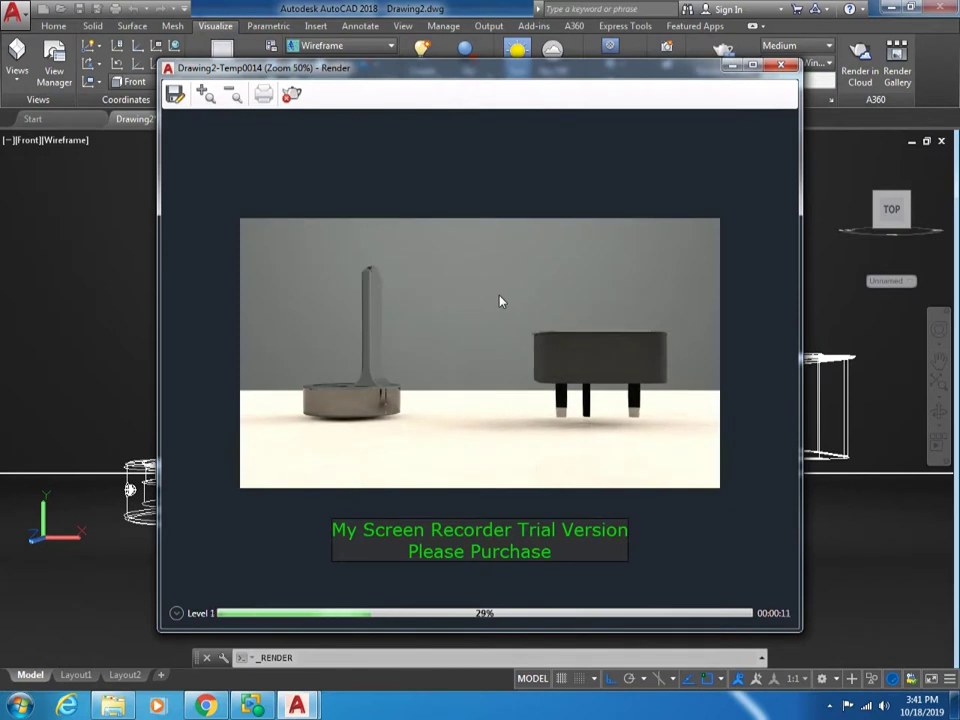
{"action": "left_click", "coordinate": [781, 66]}
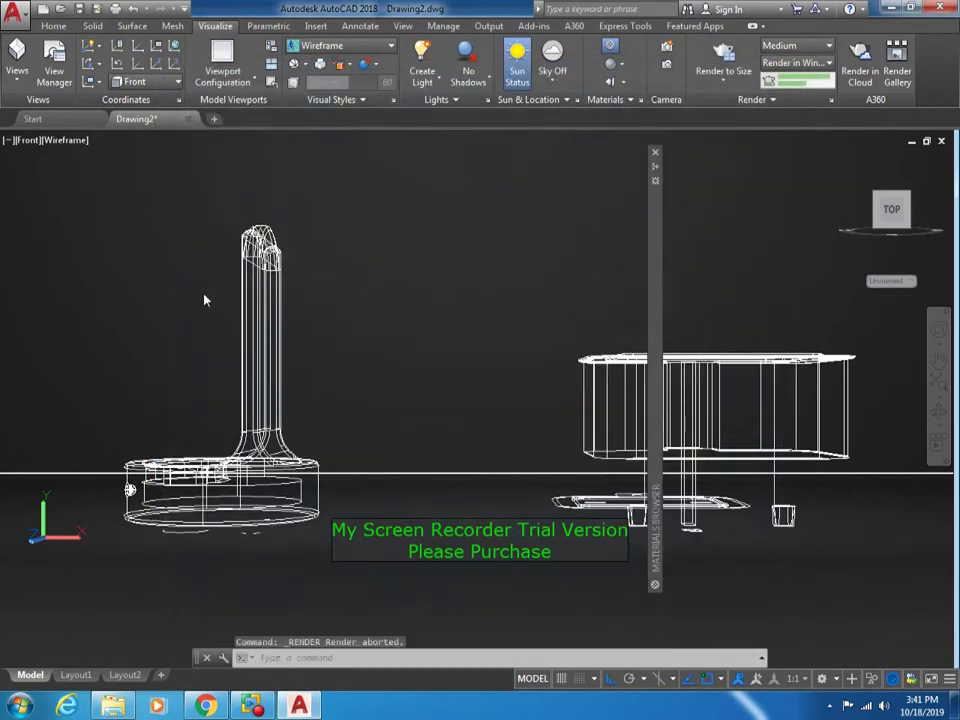
- Switch to 2D Wireframe in Southwest Isometric view and zoom toward the plates
{"action": "left_click", "coordinate": [74, 141]}
{"action": "left_click", "coordinate": [80, 181]}
{"action": "left_click", "coordinate": [28, 140]}
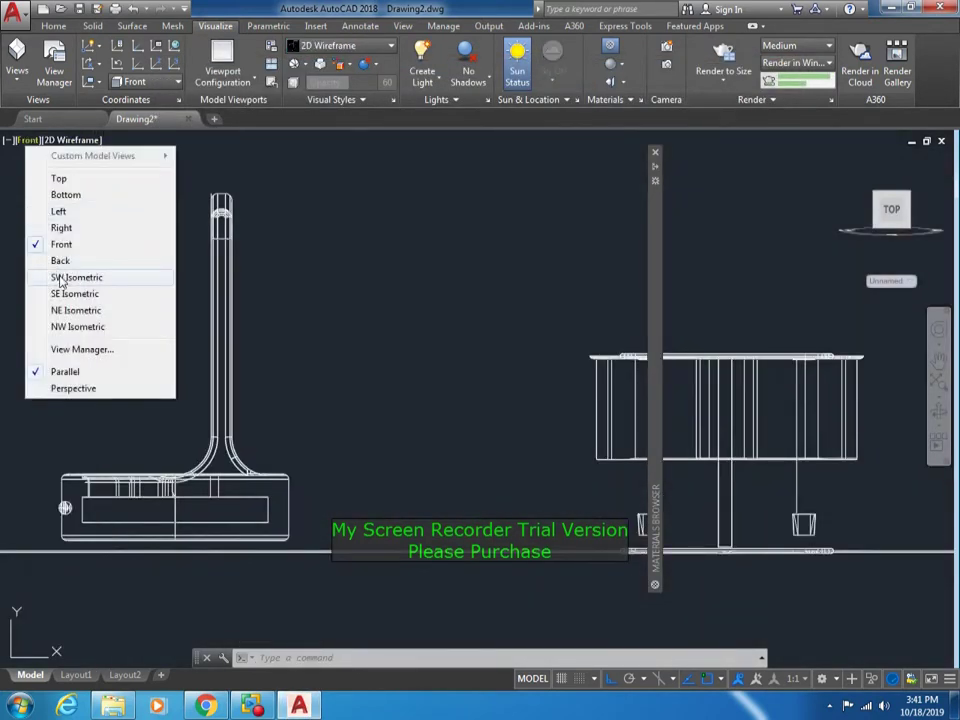
{"action": "left_click", "coordinate": [72, 276]}
{"action": "scroll", "coordinate": [475, 455], "scroll_direction": "up", "scroll_amount": 5}
{"action": "middle_click_drag", "start_coordinate": [231, 236], "coordinate": [339, 225]}
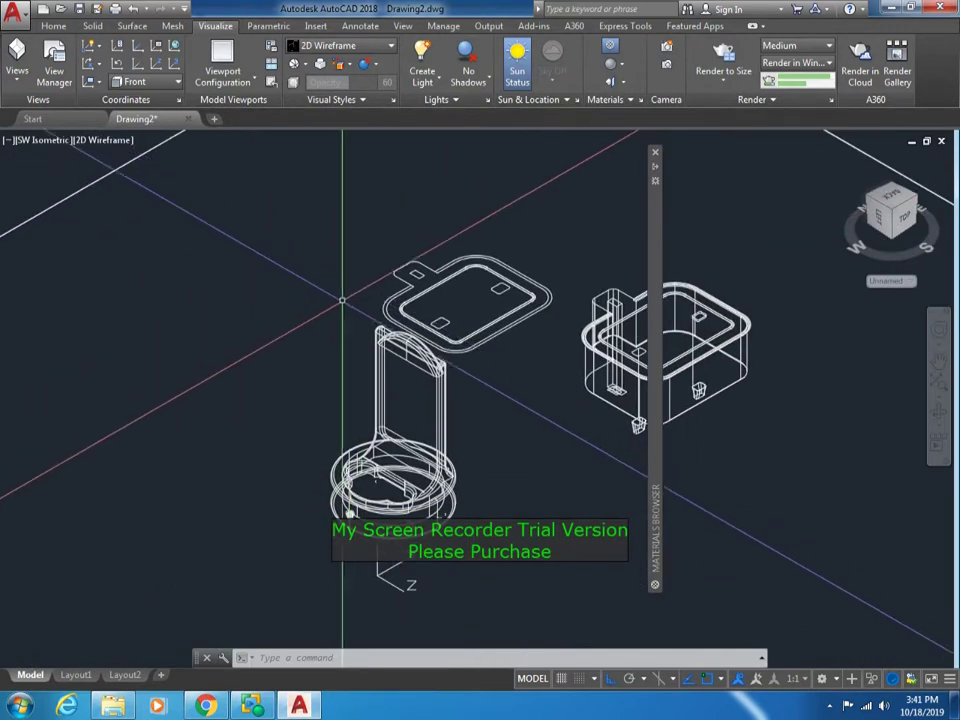
{"action": "type", "text": "pl"}
- With Ortho off, draw a zigzag polyline starting from the tab's midpoint
{"action": "key", "text": "Return"}
{"action": "scroll", "coordinate": [410, 285], "scroll_direction": "up", "scroll_amount": 4}
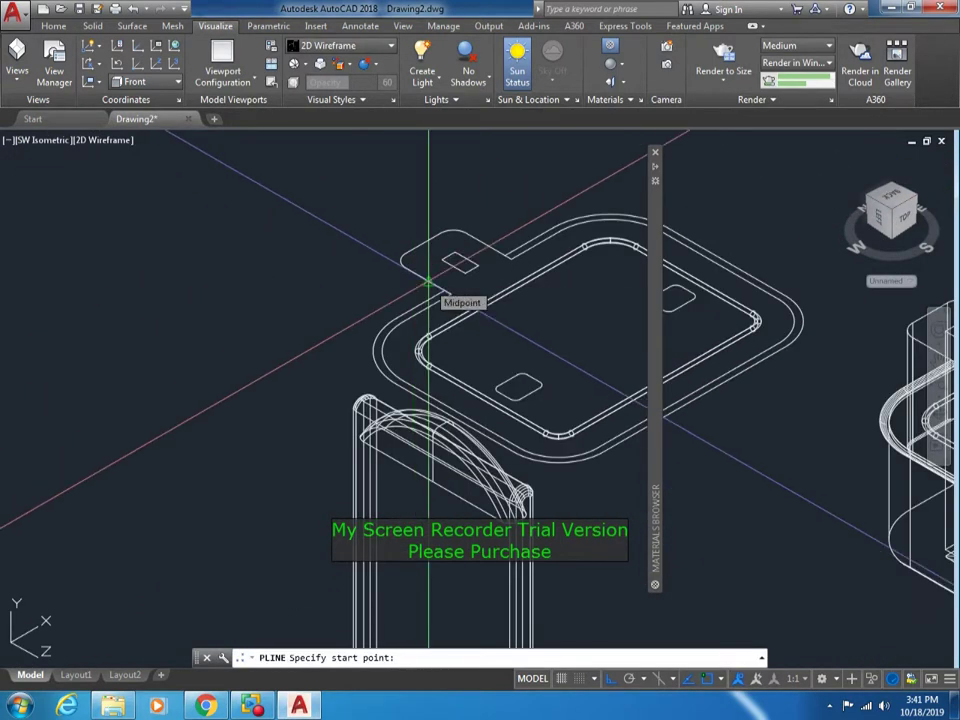
{"action": "left_click", "coordinate": [428, 284]}
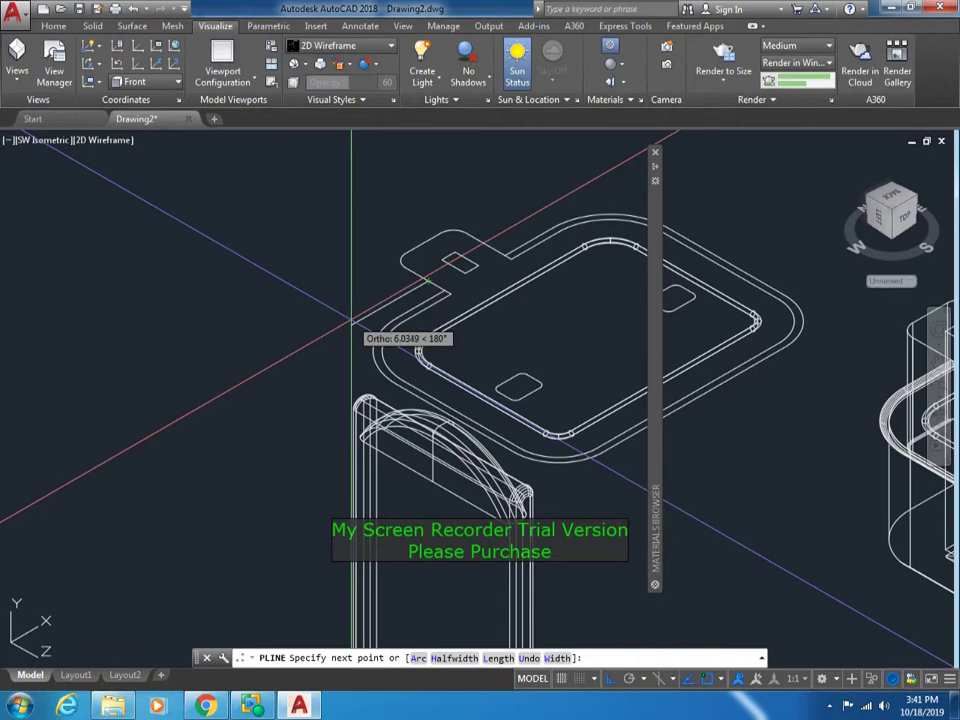
{"action": "key", "text": "F8"}
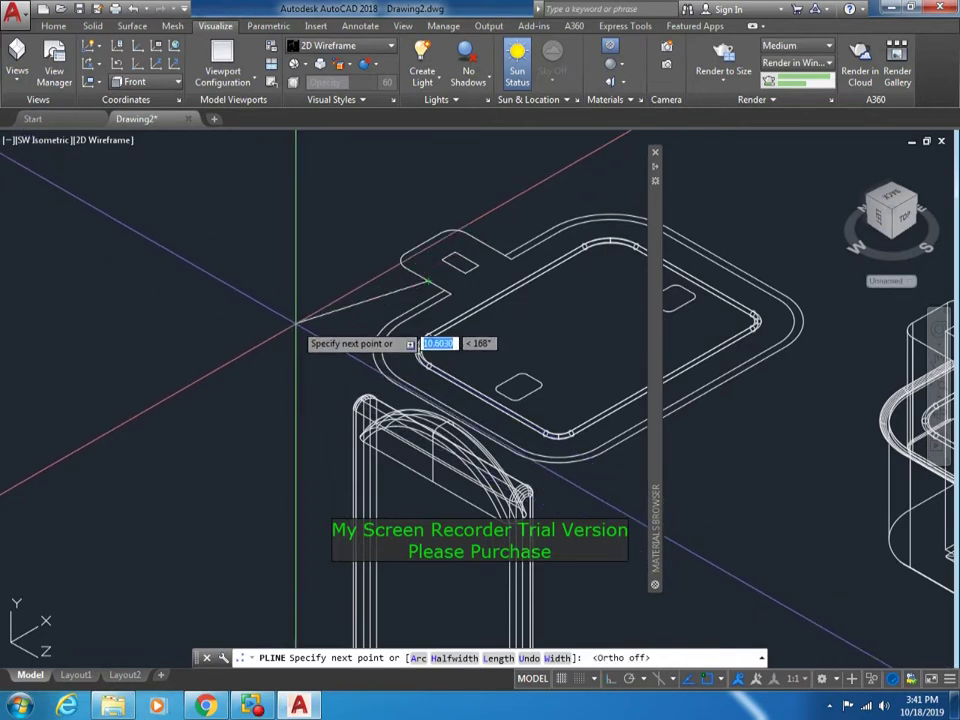
{"action": "left_click", "coordinate": [298, 310]}
{"action": "left_click", "coordinate": [340, 349]}
{"action": "left_click", "coordinate": [258, 357]}
{"action": "left_click", "coordinate": [290, 408]}
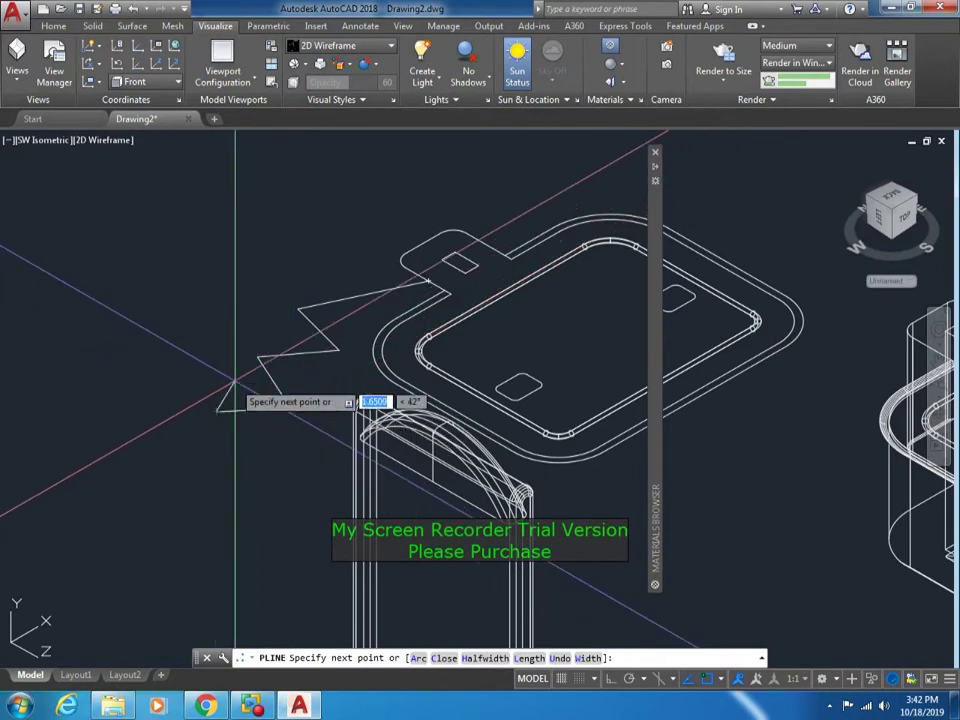
{"action": "scroll", "coordinate": [233, 418], "scroll_direction": "down", "scroll_amount": 4}
{"action": "scroll", "coordinate": [227, 410], "scroll_direction": "up", "scroll_amount": 2}
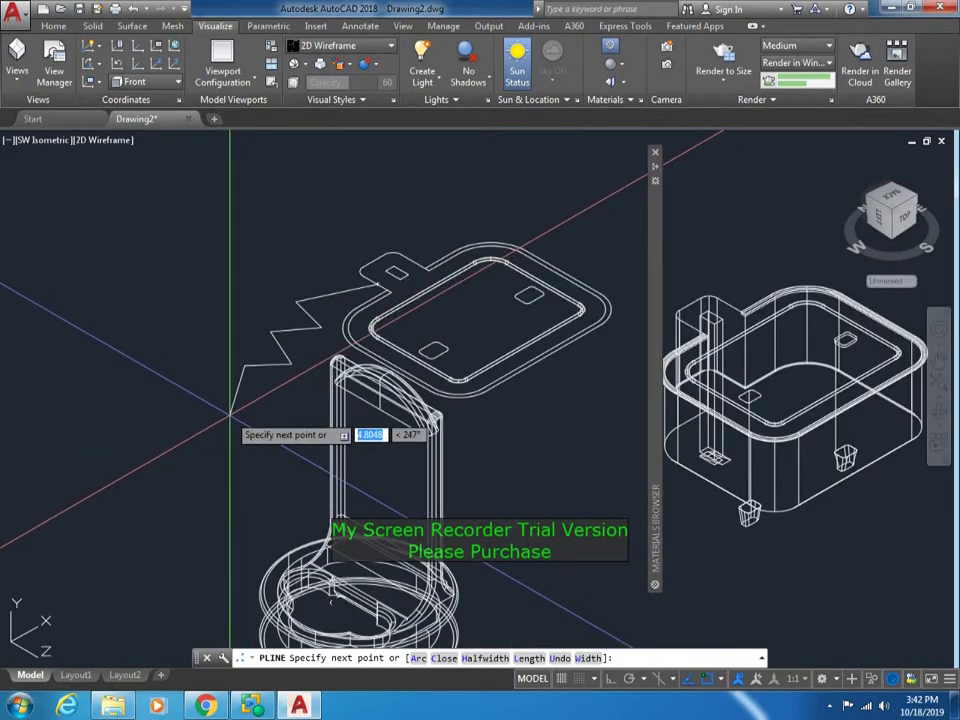
{"action": "left_click", "coordinate": [189, 380]}
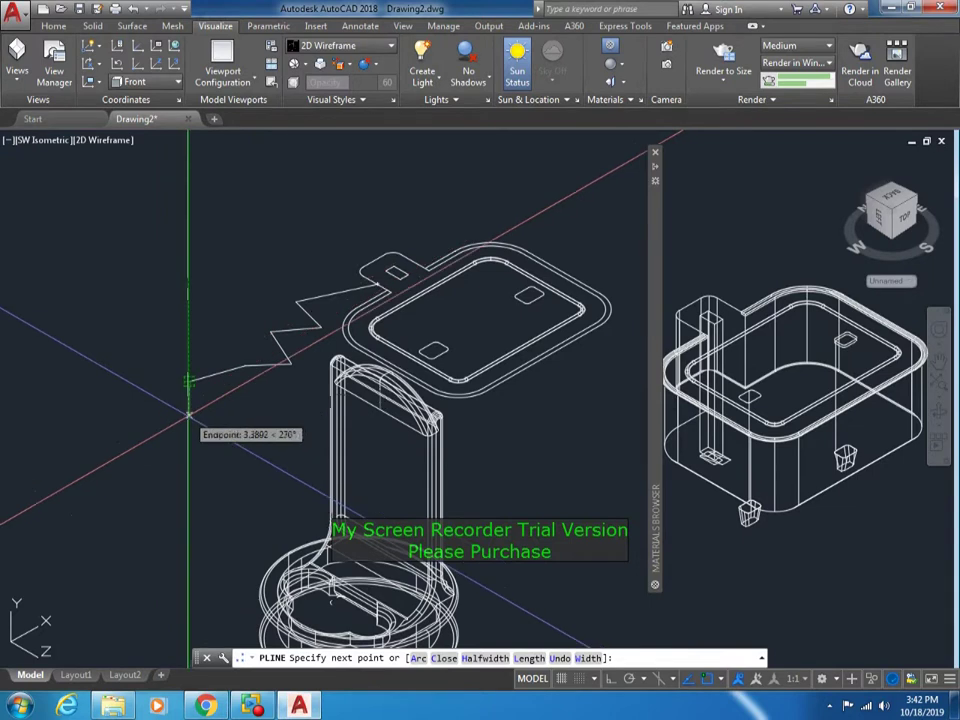
{"action": "left_click", "coordinate": [206, 443]}
{"action": "key", "text": "Return"}
- Fillet the lower bends of the cable path into arcs
{"action": "type", "text": "f"}
{"action": "key", "text": "Return"}
{"action": "left_click", "coordinate": [200, 420]}
{"action": "left_click", "coordinate": [195, 403]}
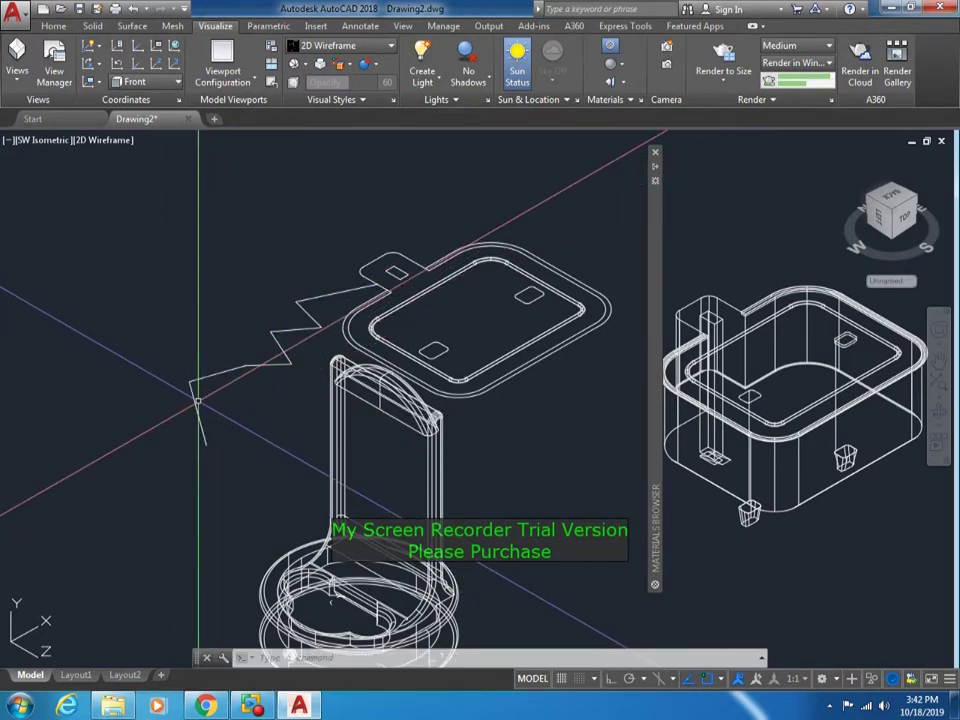
{"action": "key", "text": "Return"}
{"action": "key", "text": "Return"}
{"action": "left_click", "coordinate": [207, 398]}
{"action": "left_click", "coordinate": [197, 405]}
{"action": "scroll", "coordinate": [236, 405], "scroll_direction": "up", "scroll_amount": 3}
{"action": "key", "text": "Return"}
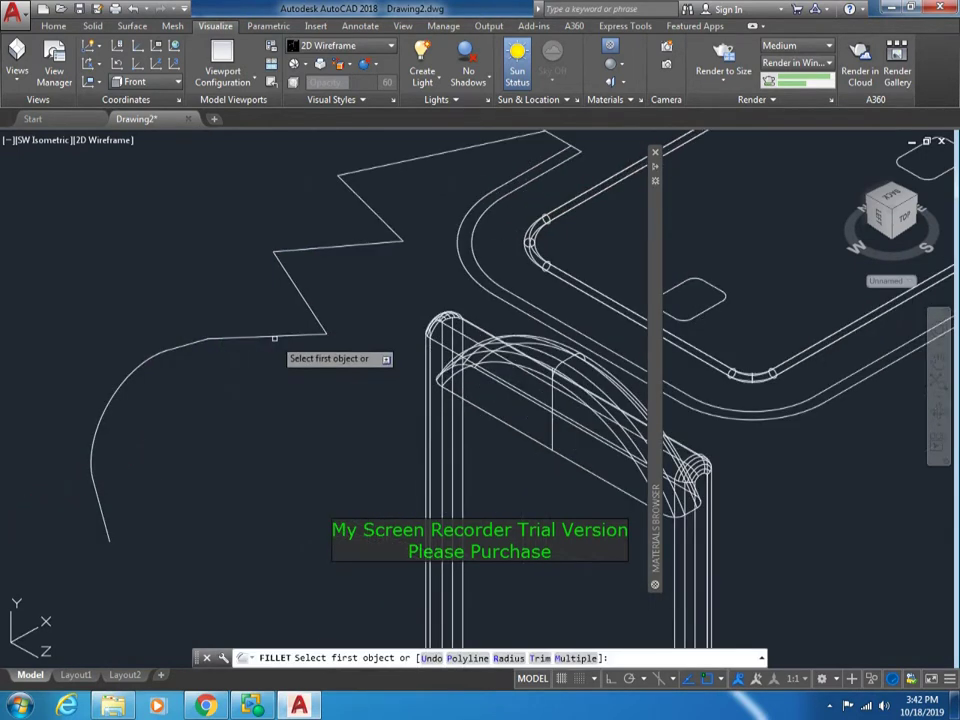
{"action": "left_click", "coordinate": [304, 300]}
- Change the fillet radius and round the upper bends of the cable path
{"action": "key", "text": "Return"}
{"action": "key", "text": "r"}
{"action": "key", "text": "Return"}
{"action": "key", "text": "Return"}
{"action": "left_click", "coordinate": [300, 317]}
{"action": "left_click", "coordinate": [332, 250]}
{"action": "key", "text": "Return"}
{"action": "left_click", "coordinate": [285, 256]}
{"action": "left_click", "coordinate": [289, 268]}
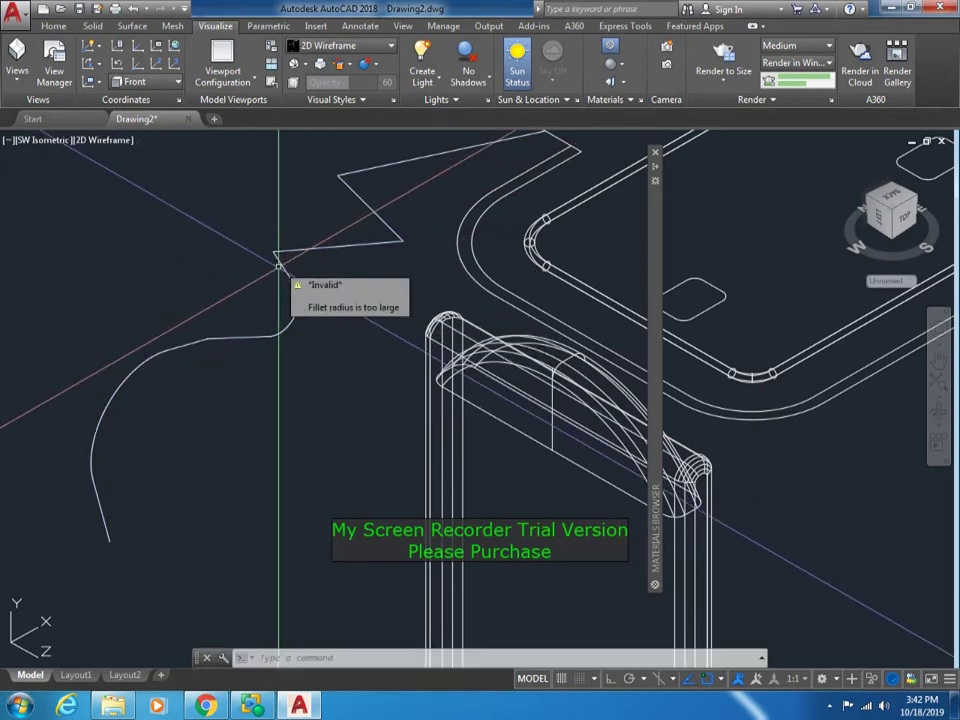
{"action": "key", "text": "Escape"}
{"action": "middle_click_drag", "start_coordinate": [385, 275], "coordinate": [315, 368]}
{"action": "key", "text": "Return"}
{"action": "left_click", "coordinate": [313, 316]}
{"action": "left_click", "coordinate": [300, 335]}
{"action": "key", "text": "Return"}
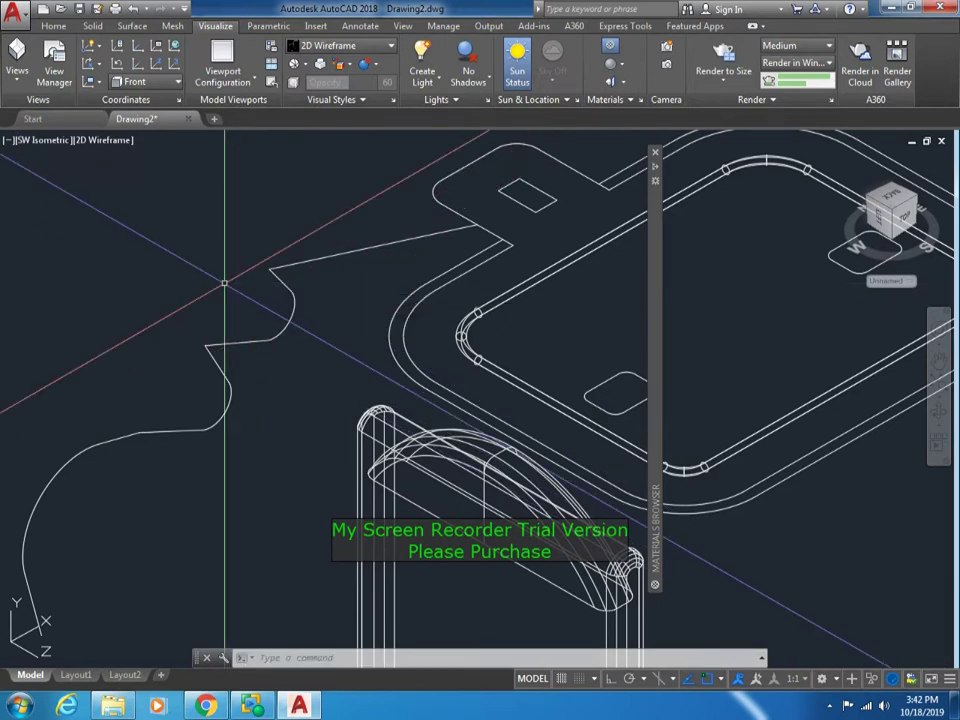
{"action": "key", "text": "r"}
{"action": "key", "text": "Return"}
{"action": "key", "text": "Return"}
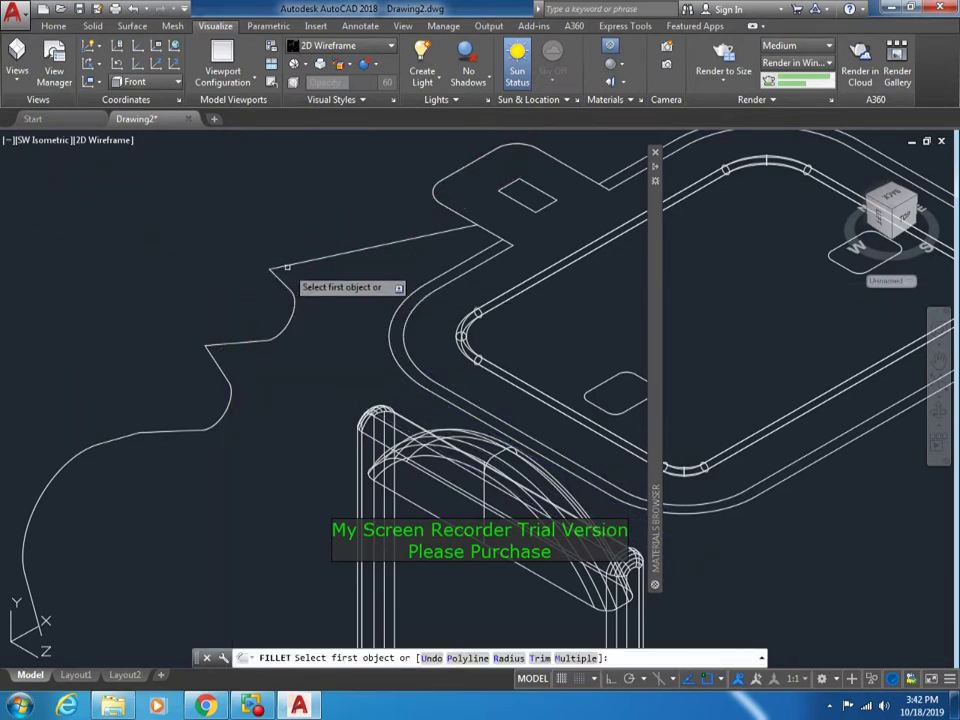
{"action": "key", "text": "Escape"}
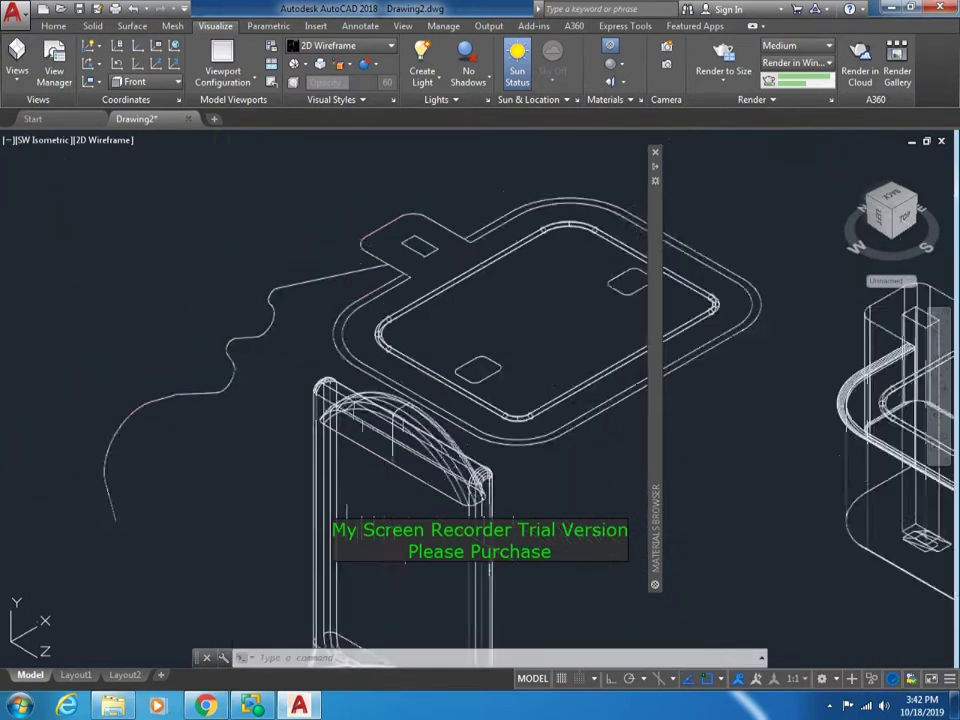
{"action": "scroll", "coordinate": [166, 460], "scroll_direction": "down", "scroll_amount": 5}
- Draw a circle centred on the lower end of the wavy path
{"action": "scroll", "coordinate": [176, 420], "scroll_direction": "up", "scroll_amount": 5}
{"action": "left_click", "coordinate": [176, 420]}
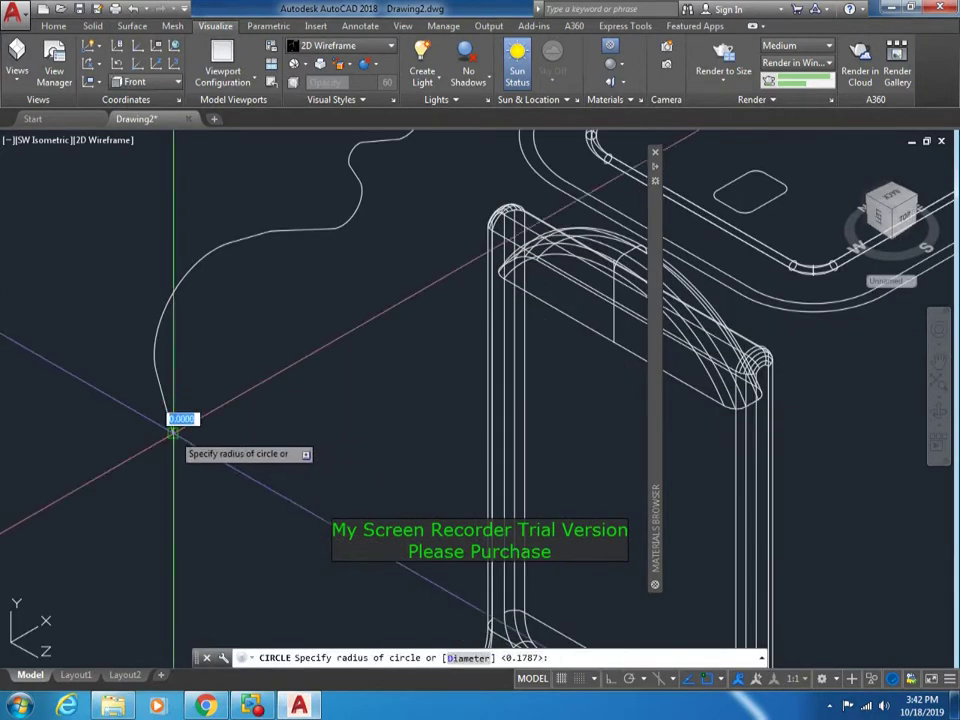
{"action": "left_click", "coordinate": [128, 345]}
{"action": "scroll", "coordinate": [180, 420], "scroll_direction": "down", "scroll_amount": 3}
{"action": "scroll", "coordinate": [246, 467], "scroll_direction": "down", "scroll_amount": 2}
{"action": "scroll", "coordinate": [253, 461], "scroll_direction": "up", "scroll_amount": 3}
{"action": "scroll", "coordinate": [275, 420], "scroll_direction": "up", "scroll_amount": 2}
- Shrink the circle with its quadrant grip to a tiny cable profile
{"action": "left_click", "coordinate": [275, 420]}
{"action": "left_click", "coordinate": [257, 407]}
{"action": "scroll", "coordinate": [260, 415], "scroll_direction": "up", "scroll_amount": 5}
{"action": "left_click", "coordinate": [255, 440]}
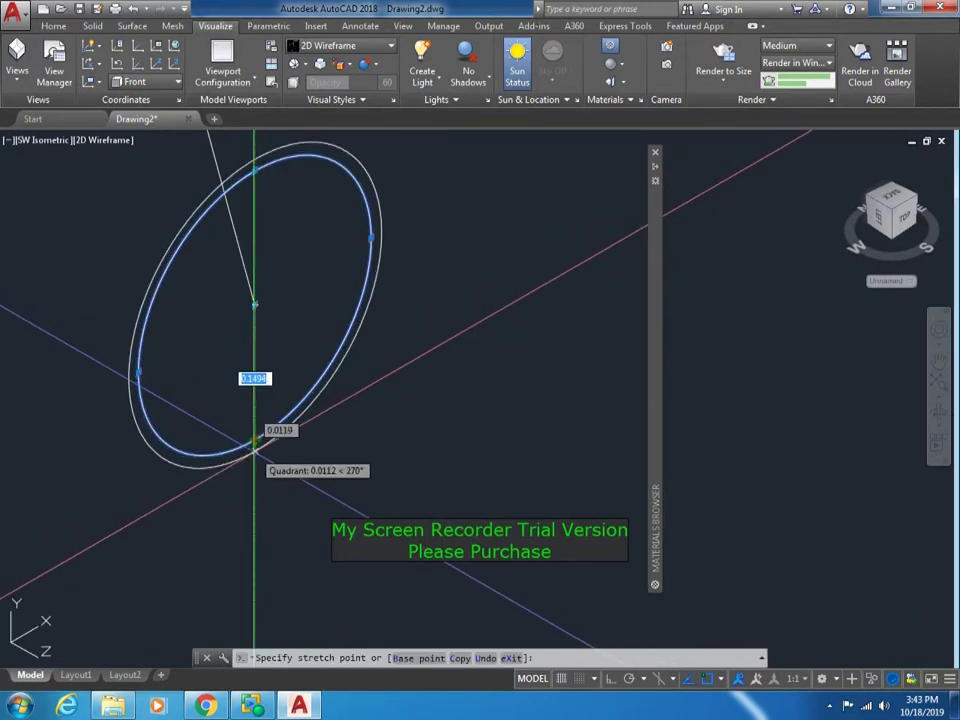
{"action": "left_click", "coordinate": [255, 455]}
{"action": "scroll", "coordinate": [257, 460], "scroll_direction": "down", "scroll_amount": 3}
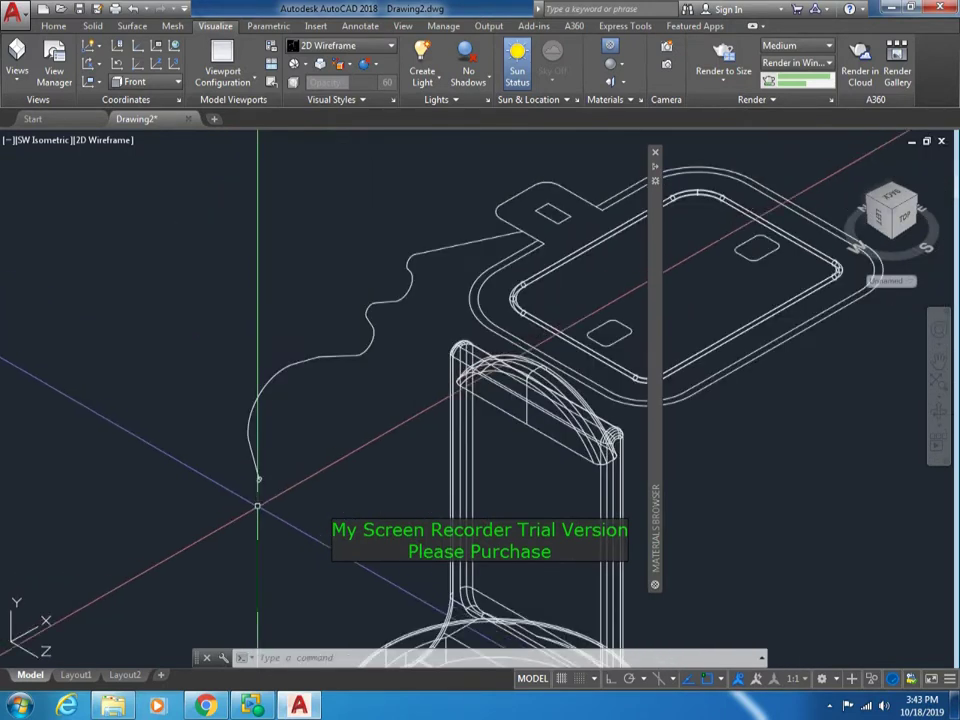
{"action": "scroll", "coordinate": [257, 496], "scroll_direction": "up", "scroll_amount": 4}
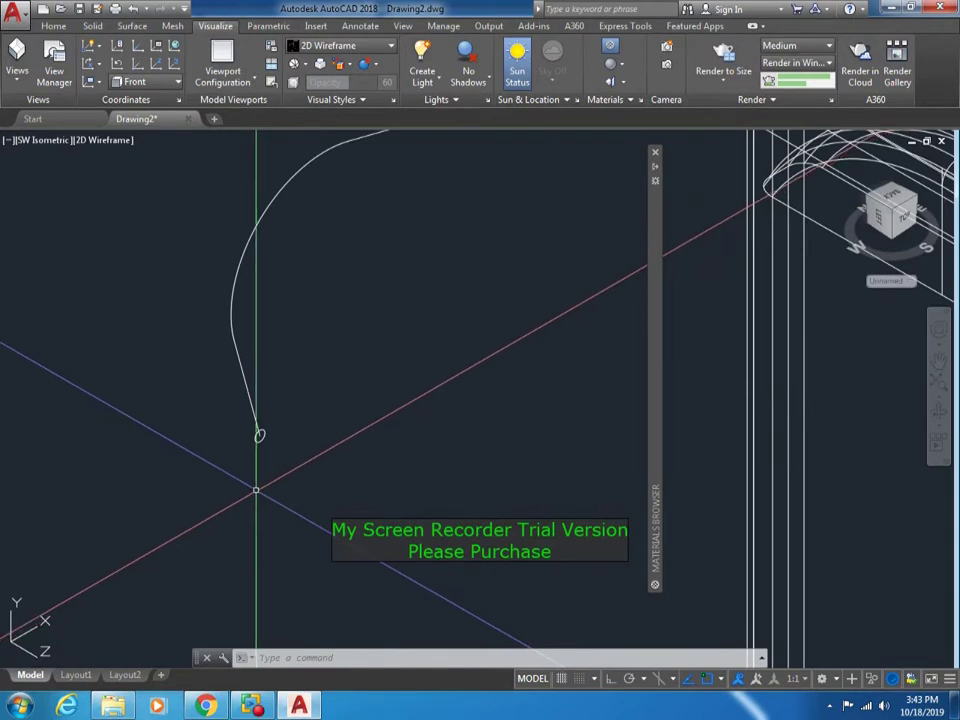
{"action": "scroll", "coordinate": [257, 477], "scroll_direction": "up", "scroll_amount": 2}
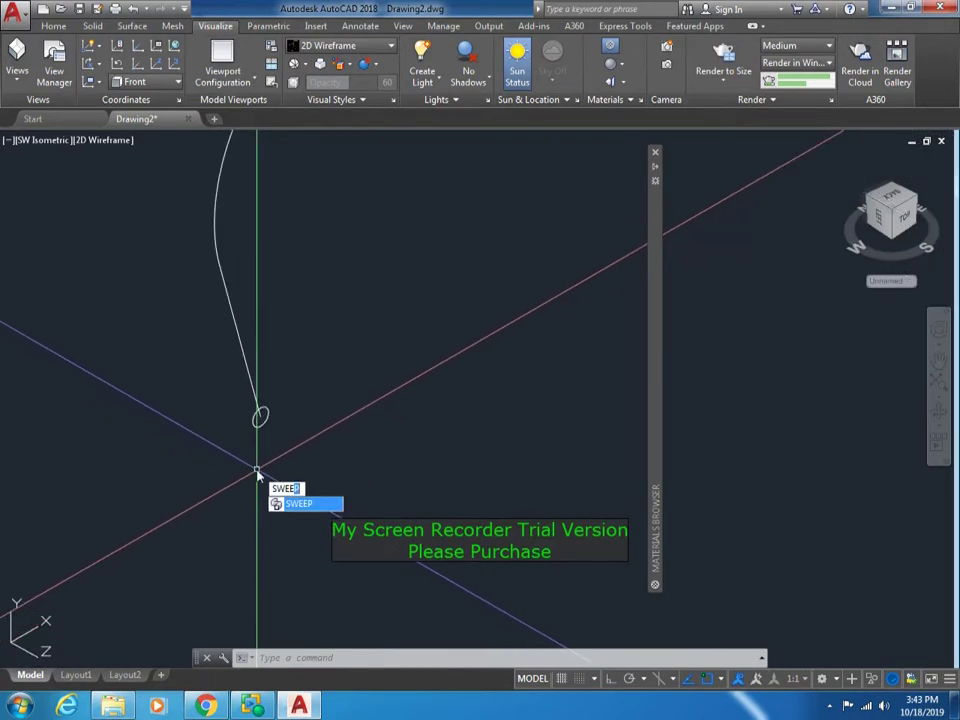
- Sweep the small circle along the wavy polyline to form a solid cable
{"action": "key", "text": "Return"}
{"action": "left_click", "coordinate": [258, 414]}
{"action": "right_click", "coordinate": [264, 384]}
{"action": "left_click", "coordinate": [295, 390]}
{"action": "scroll", "coordinate": [250, 424], "scroll_direction": "down", "scroll_amount": 5}
{"action": "scroll", "coordinate": [340, 280], "scroll_direction": "up", "scroll_amount": 4}
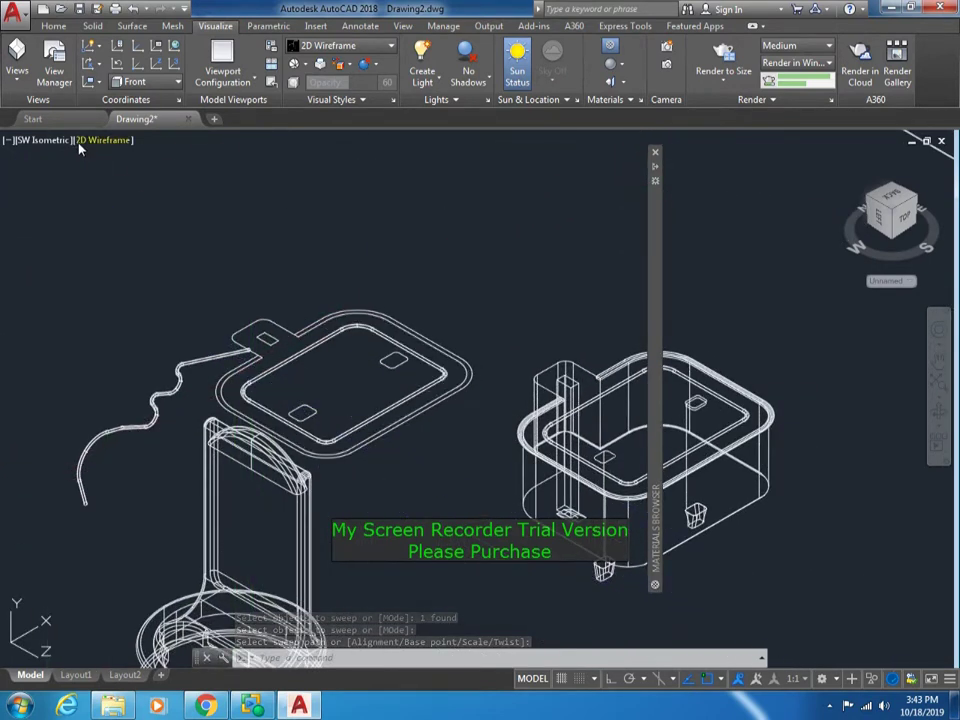
{"action": "type", "text": "m"}
{"action": "key", "text": "Return"}
- Move the swept cable so its end sits on the plug adapter box
{"action": "left_click", "coordinate": [214, 369]}
{"action": "scroll", "coordinate": [272, 321], "scroll_direction": "up", "scroll_amount": 8}
{"action": "key", "text": "Return"}
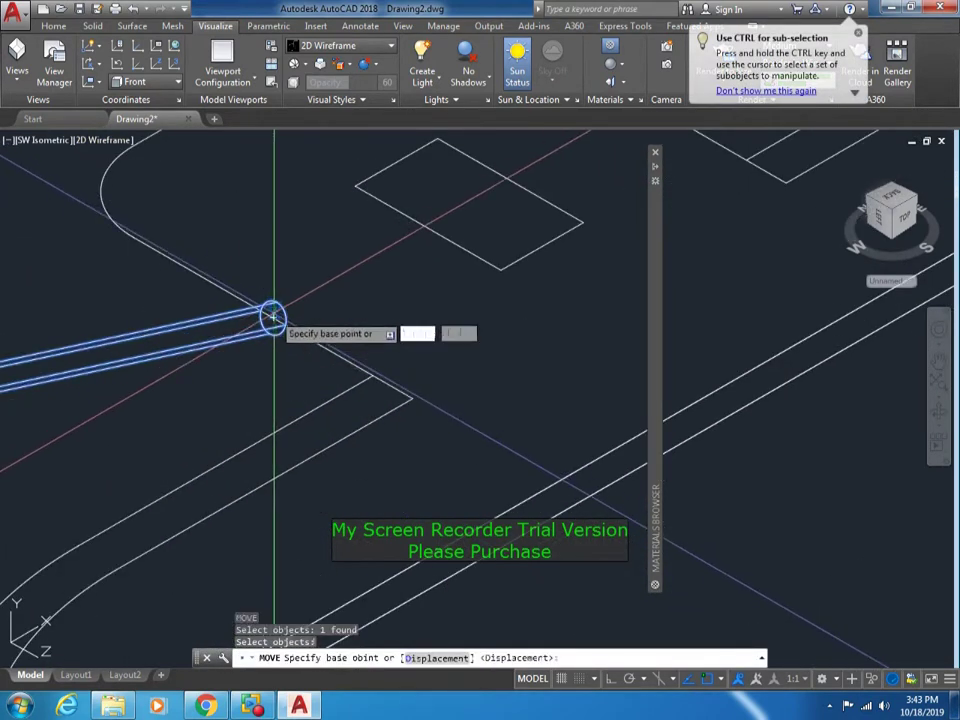
{"action": "left_click", "coordinate": [272, 317]}
{"action": "scroll", "coordinate": [274, 317], "scroll_direction": "down", "scroll_amount": 5}
{"action": "scroll", "coordinate": [266, 335], "scroll_direction": "up", "scroll_amount": 6}
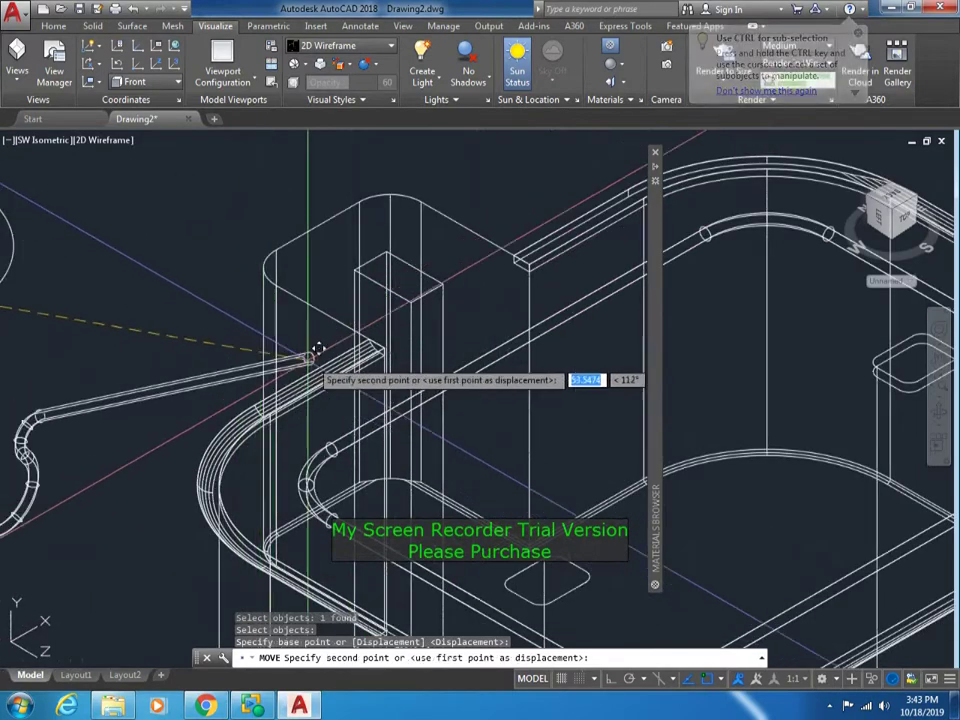
{"action": "left_click", "coordinate": [326, 306]}
{"action": "scroll", "coordinate": [326, 306], "scroll_direction": "down", "scroll_amount": 3}
{"action": "scroll", "coordinate": [326, 306], "scroll_direction": "down", "scroll_amount": 3}
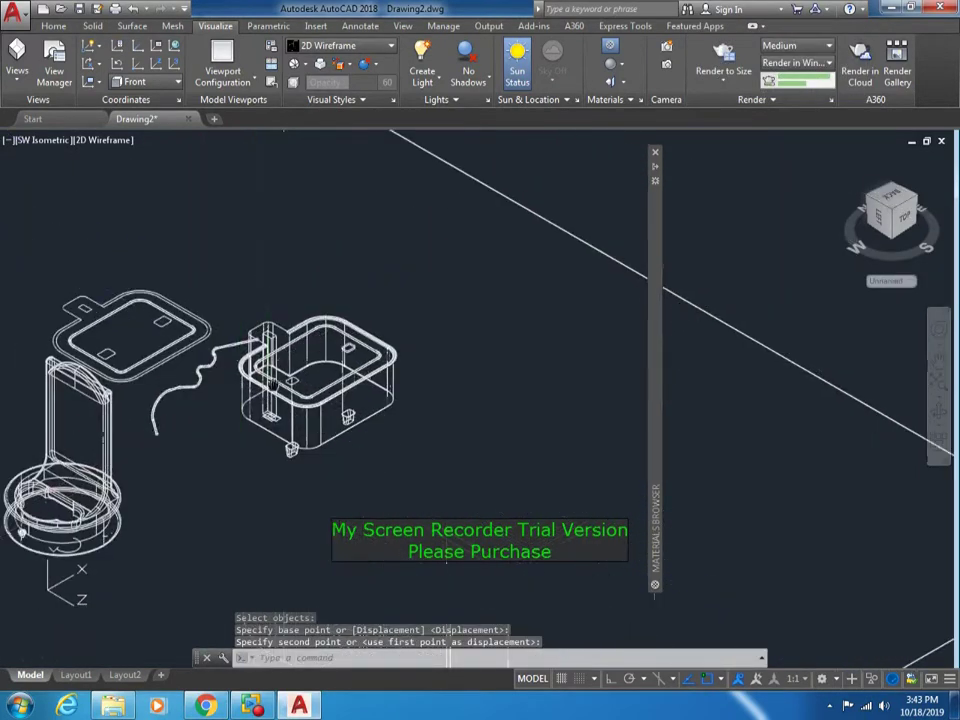
- Check the cable's position in Front and Left views, ending in Front view
{"action": "left_click", "coordinate": [44, 141]}
{"action": "left_click", "coordinate": [77, 244]}
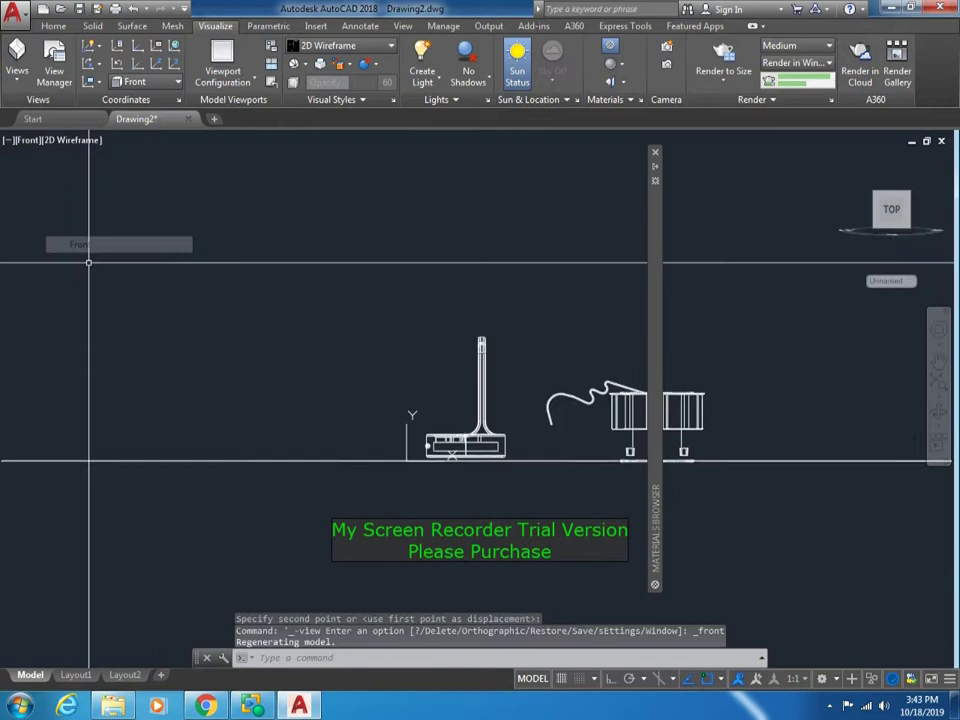
{"action": "scroll", "coordinate": [378, 424], "scroll_direction": "up", "scroll_amount": 2}
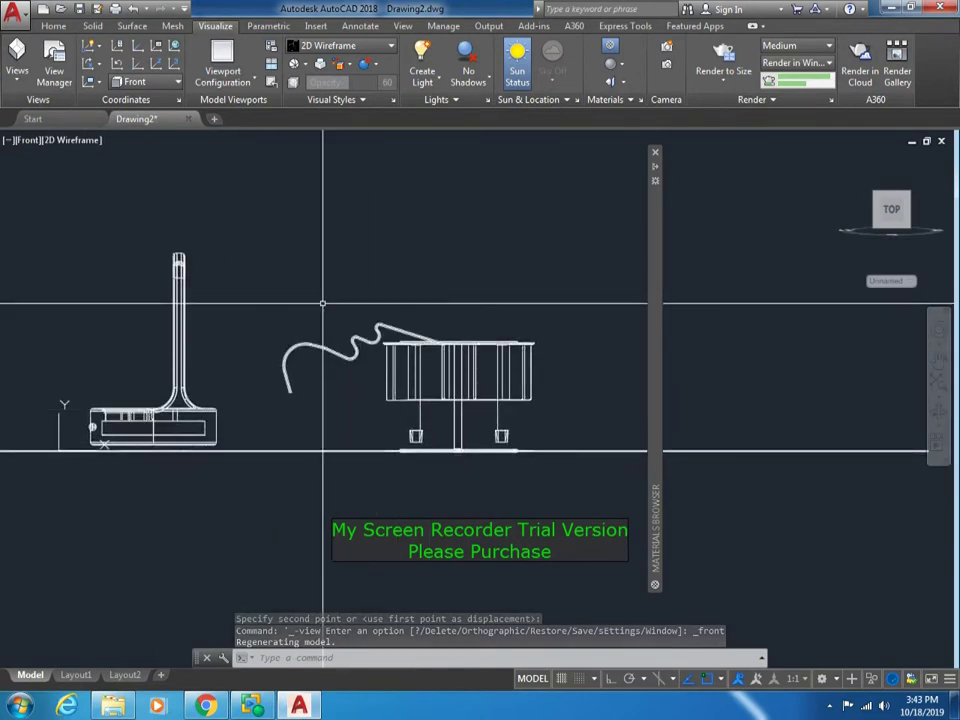
{"action": "left_click", "coordinate": [38, 141]}
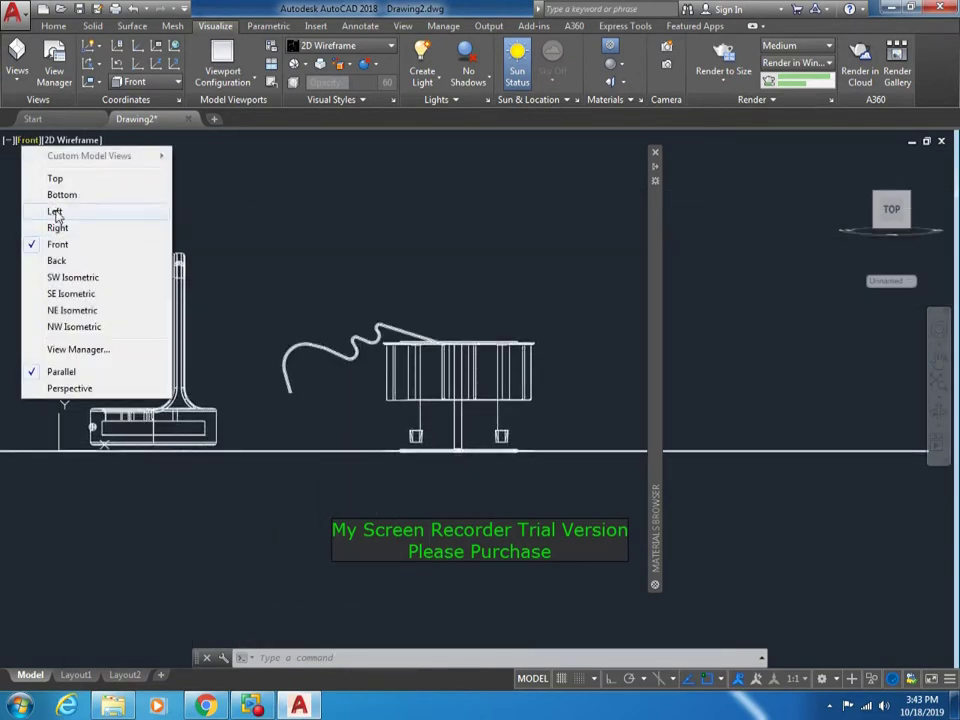
{"action": "left_click", "coordinate": [56, 210]}
{"action": "left_click", "coordinate": [28, 141]}
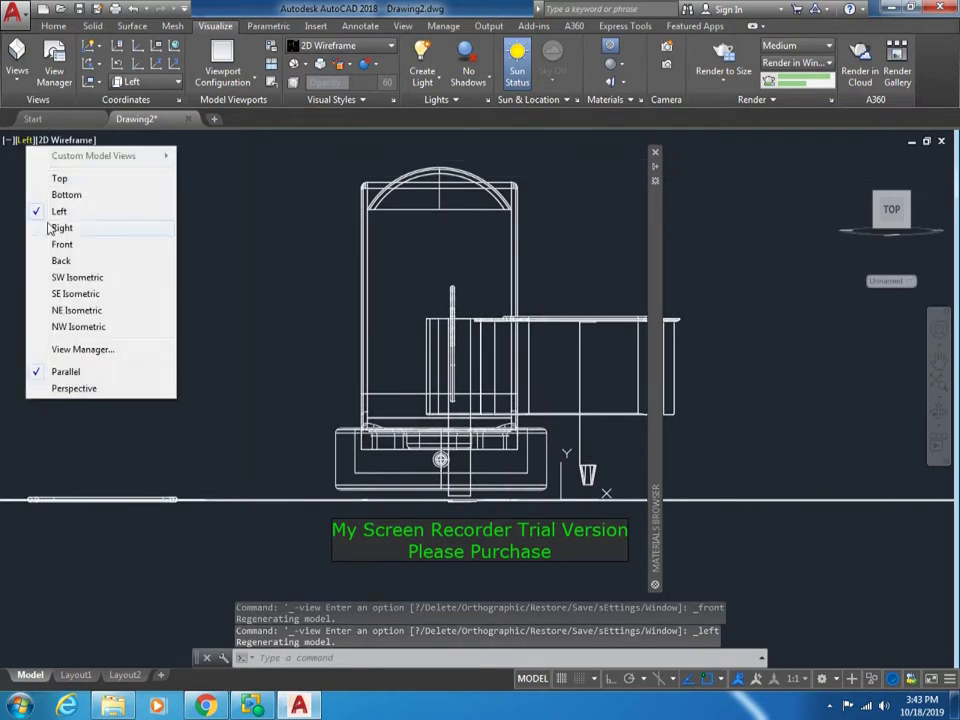
{"action": "left_click", "coordinate": [55, 240]}
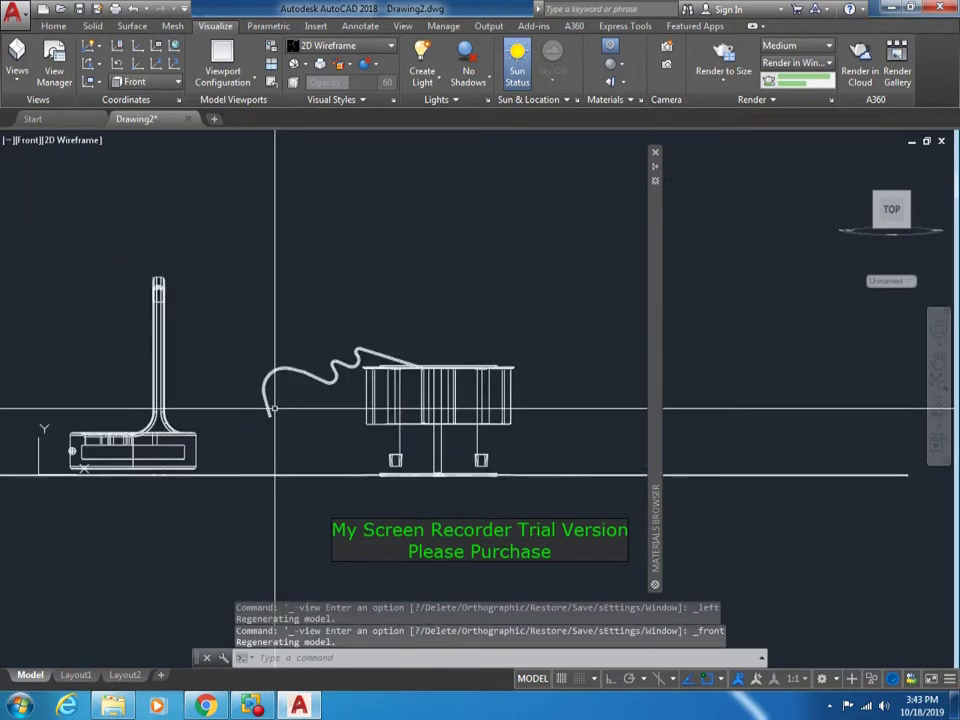
{"action": "type", "text": "m"}
- Move the cable straight down to sit level with the box
{"action": "key", "text": "Return"}
{"action": "left_click", "coordinate": [308, 376]}
{"action": "key", "text": "Return"}
{"action": "left_click", "coordinate": [489, 260]}
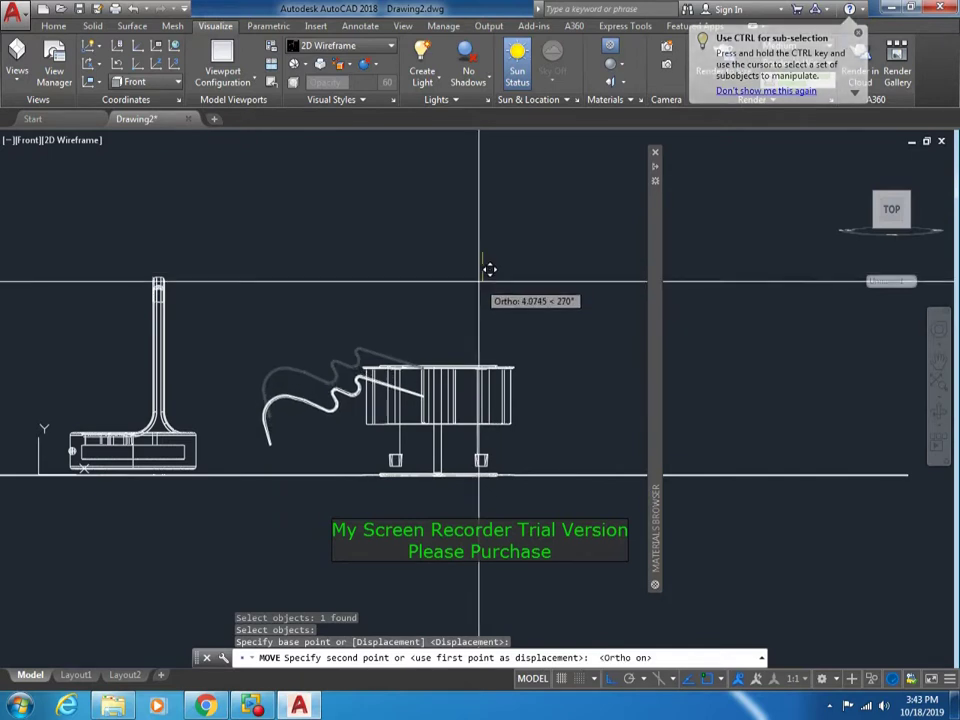
{"action": "left_click", "coordinate": [482, 294]}
- Return to SW Isometric and orbit the models to a custom angle with 3DORBIT
{"action": "left_click", "coordinate": [28, 141]}
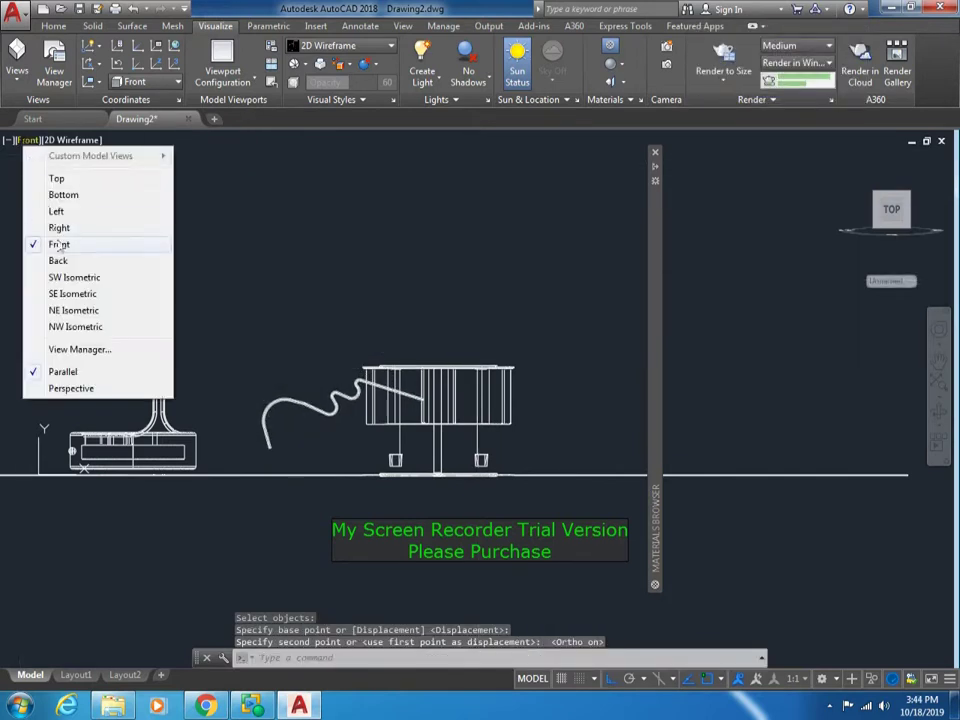
{"action": "left_click", "coordinate": [86, 283]}
{"action": "scroll", "coordinate": [447, 420], "scroll_direction": "up", "scroll_amount": 2}
{"action": "middle_click", "coordinate": [343, 462], "text": "shift"}
{"action": "type", "text": "3do"}
{"action": "key", "text": "Return"}
{"action": "left_click_drag", "start_coordinate": [378, 432], "coordinate": [352, 390]}
- Show the models in SW Isometric view with the Realistic visual style
{"action": "key", "text": "Escape"}
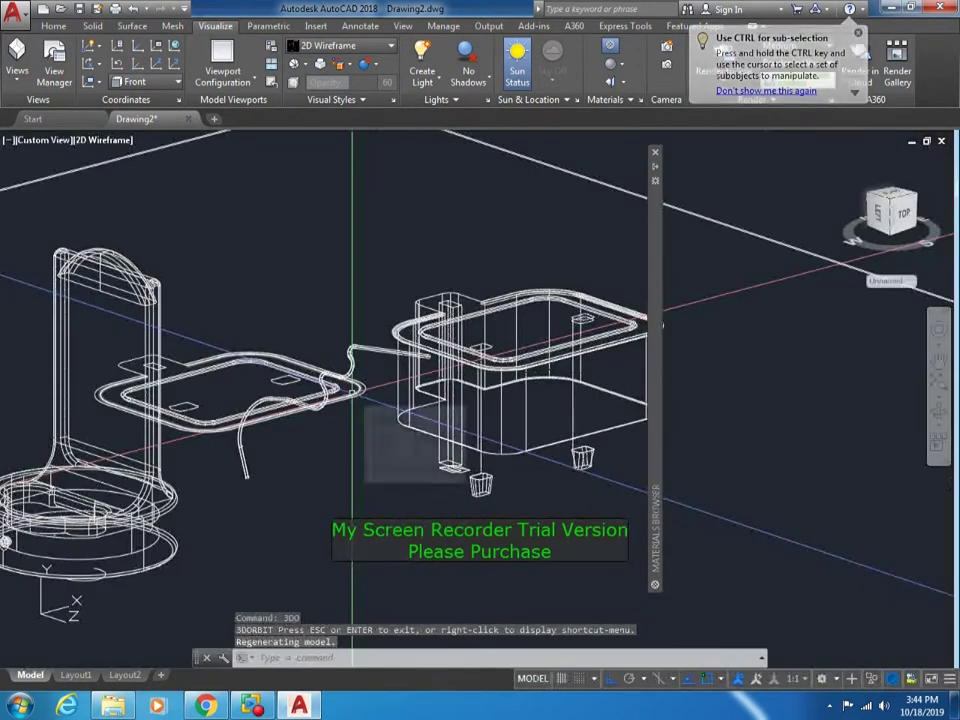
{"action": "middle_click_drag", "start_coordinate": [352, 390], "coordinate": [370, 446], "text": "shift"}
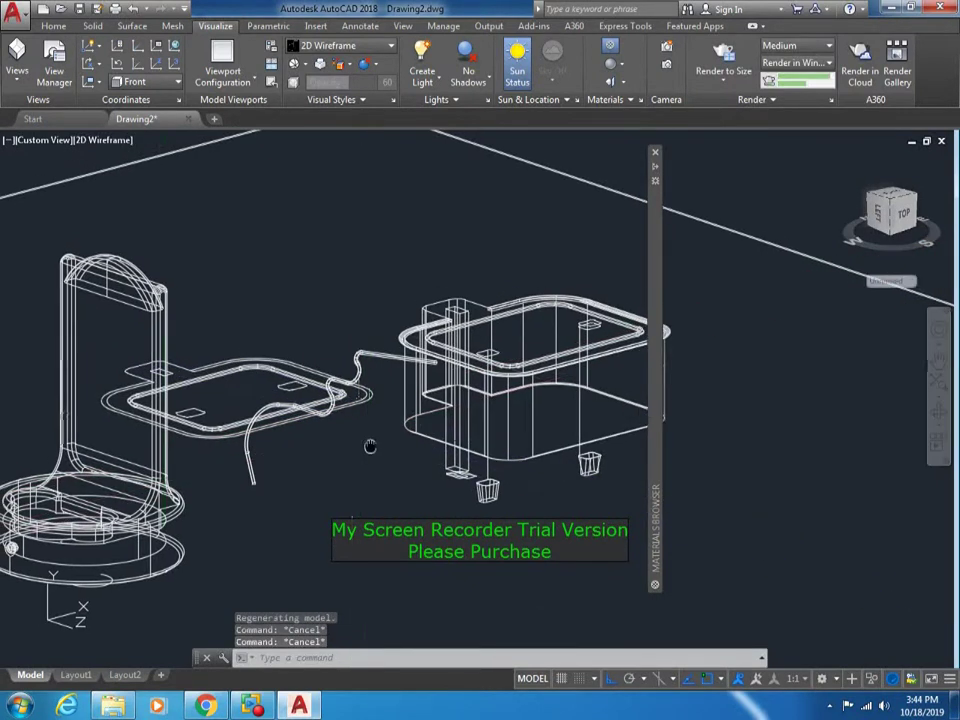
{"action": "left_click", "coordinate": [63, 141]}
{"action": "left_click", "coordinate": [65, 160]}
{"action": "left_click", "coordinate": [40, 141]}
{"action": "left_click", "coordinate": [60, 255]}
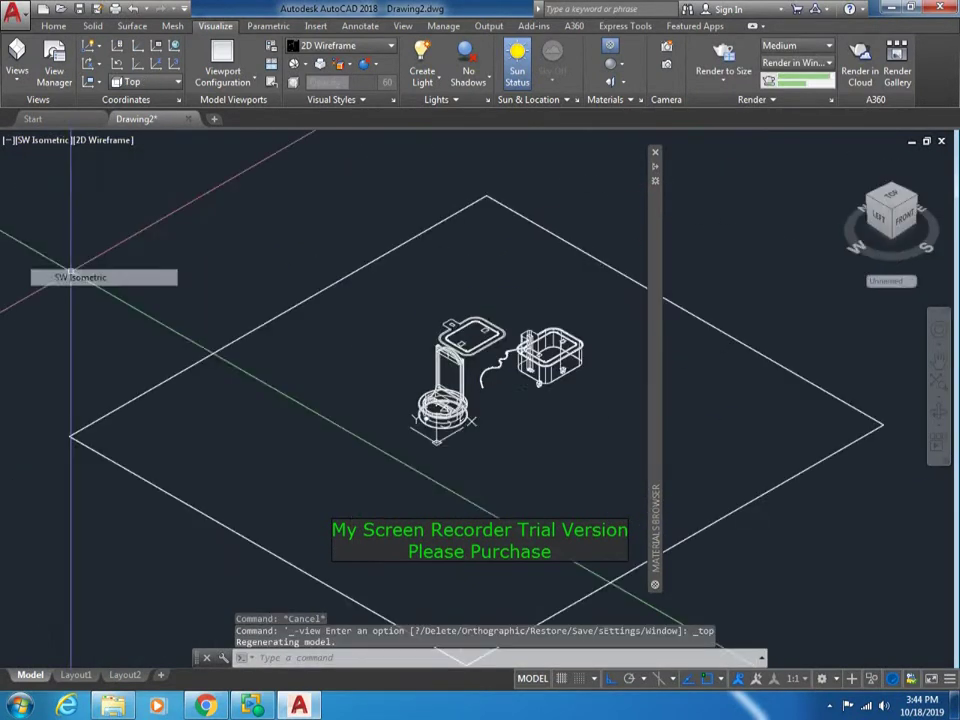
{"action": "left_click", "coordinate": [108, 140]}
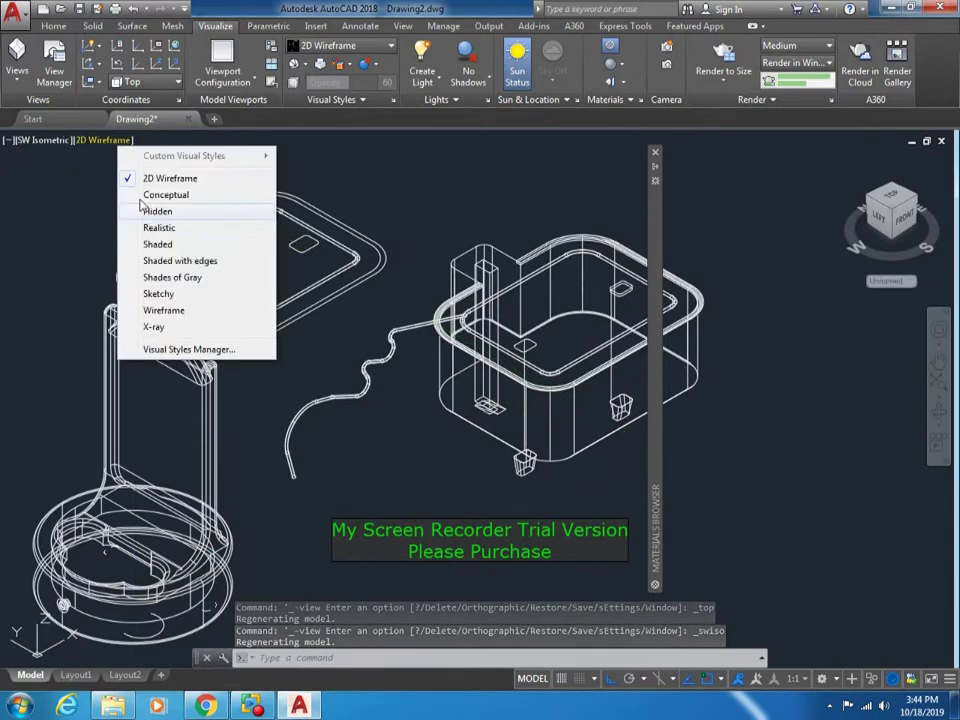
{"action": "left_click", "coordinate": [156, 227]}
- Match the cable's properties to the adapter body's dark material
{"action": "type", "text": "a"}
{"action": "key", "text": "Return"}
{"action": "scroll", "coordinate": [418, 383], "scroll_direction": "up", "scroll_amount": 2}
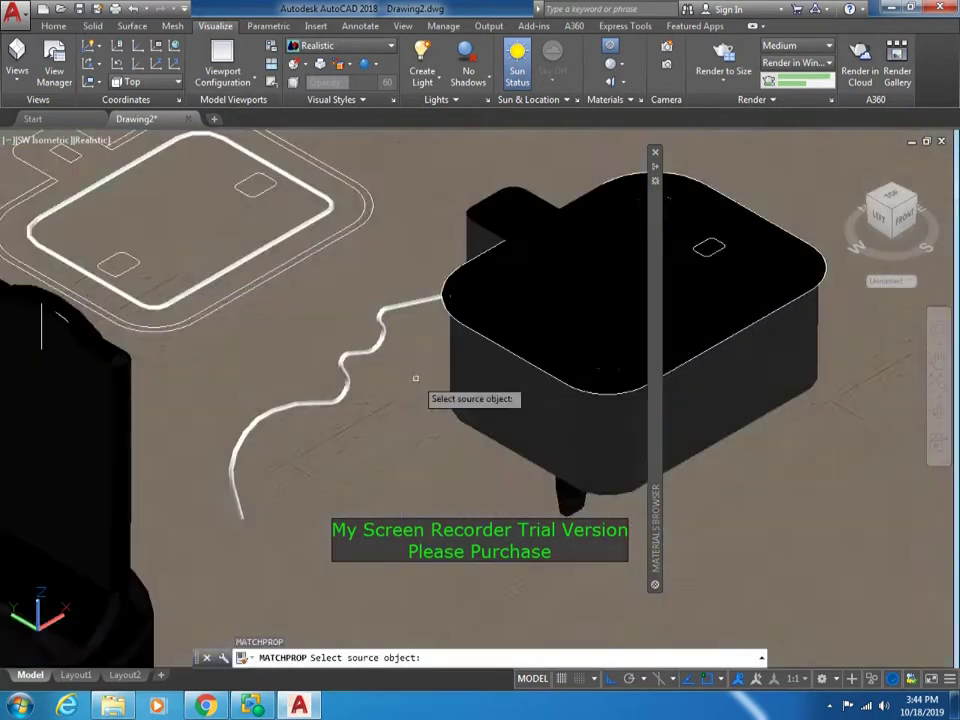
{"action": "left_click", "coordinate": [465, 352]}
{"action": "left_click", "coordinate": [337, 327]}
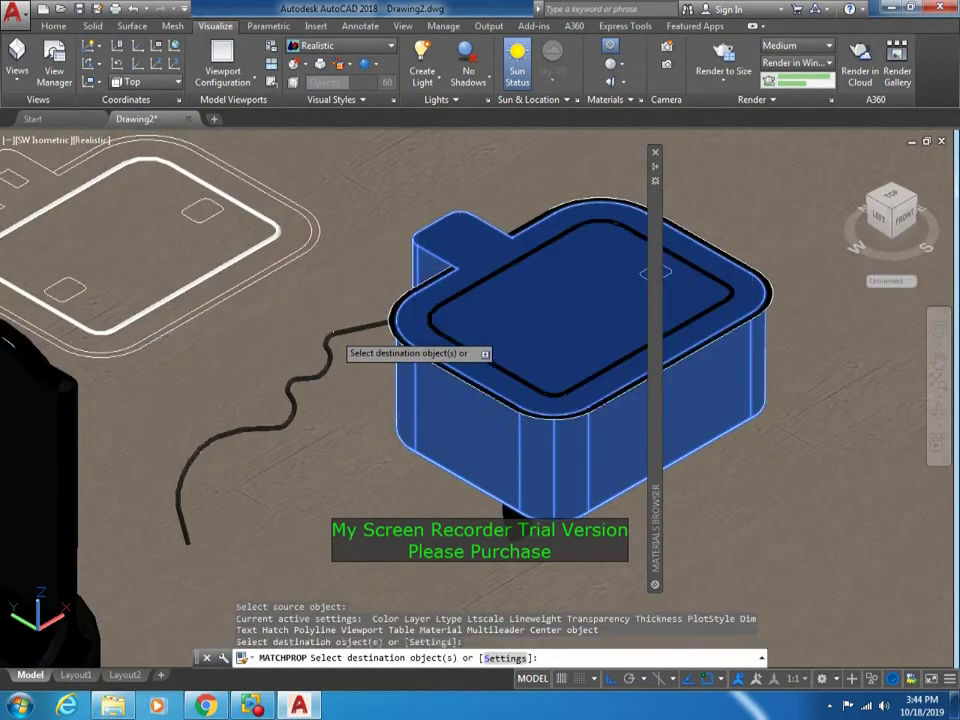
{"action": "key", "text": "Return"}
{"action": "scroll", "coordinate": [450, 296], "scroll_direction": "down", "scroll_amount": 2}
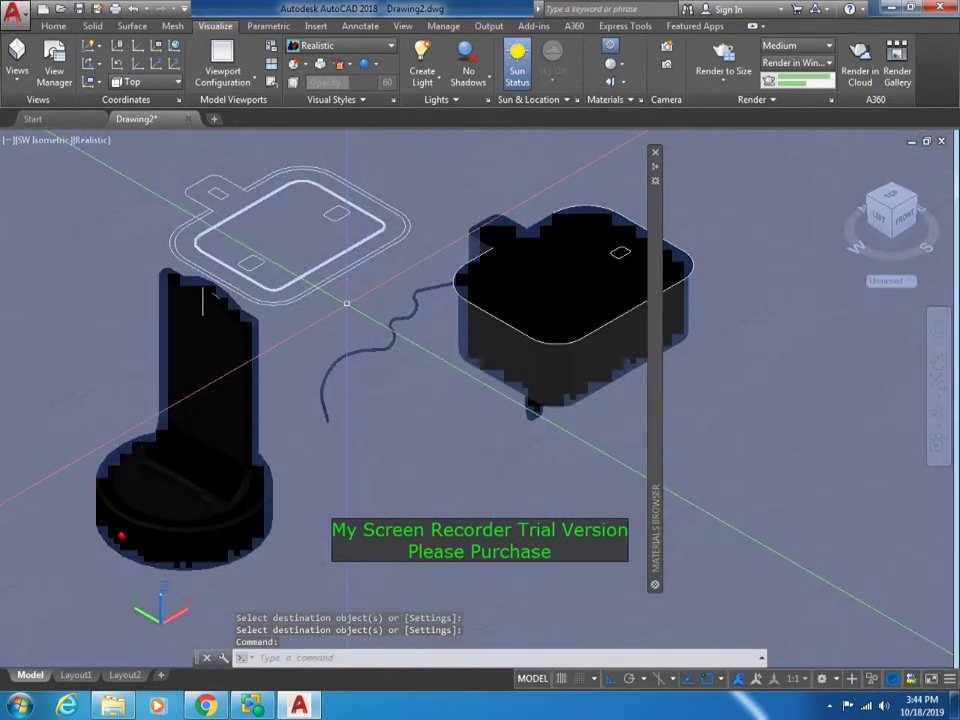
{"action": "left_click", "coordinate": [95, 140]}
- Switch back to 2D Wireframe and Top view
{"action": "left_click", "coordinate": [128, 176]}
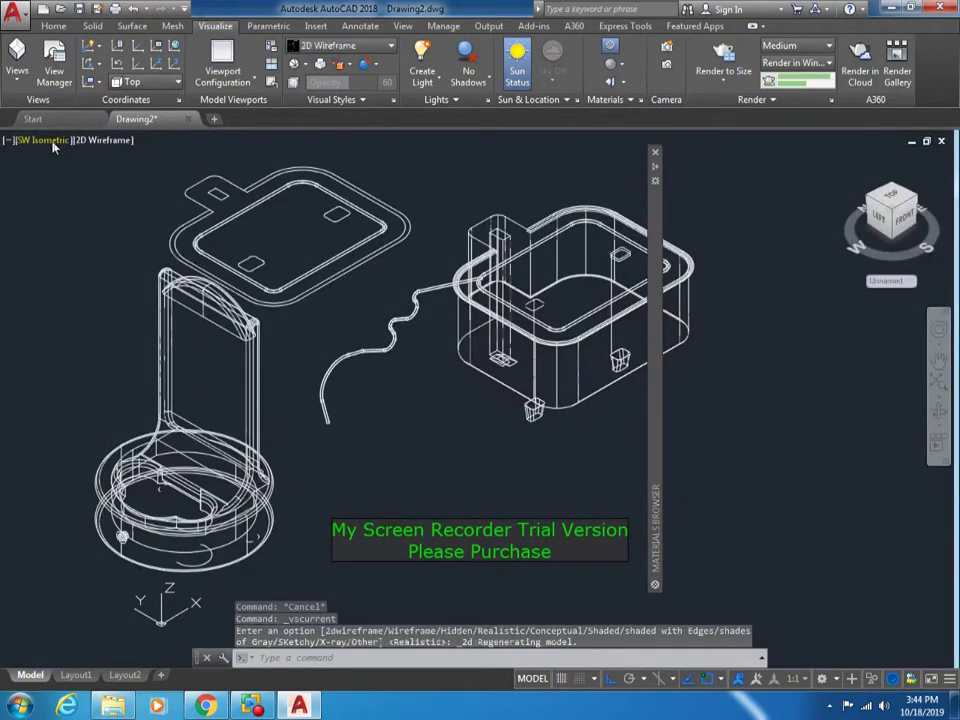
{"action": "left_click", "coordinate": [40, 140]}
{"action": "left_click", "coordinate": [70, 176]}
{"action": "scroll", "coordinate": [486, 382], "scroll_direction": "up", "scroll_amount": 3}
- Start a ROTATE on the window-selected parts, then cancel it
{"action": "type", "text": "ro"}
{"action": "key", "text": "Return"}
{"action": "left_click", "coordinate": [514, 272]}
{"action": "left_click", "coordinate": [381, 422]}
{"action": "key", "text": "Return"}
{"action": "left_click", "coordinate": [448, 277]}
{"action": "key", "text": "Return"}
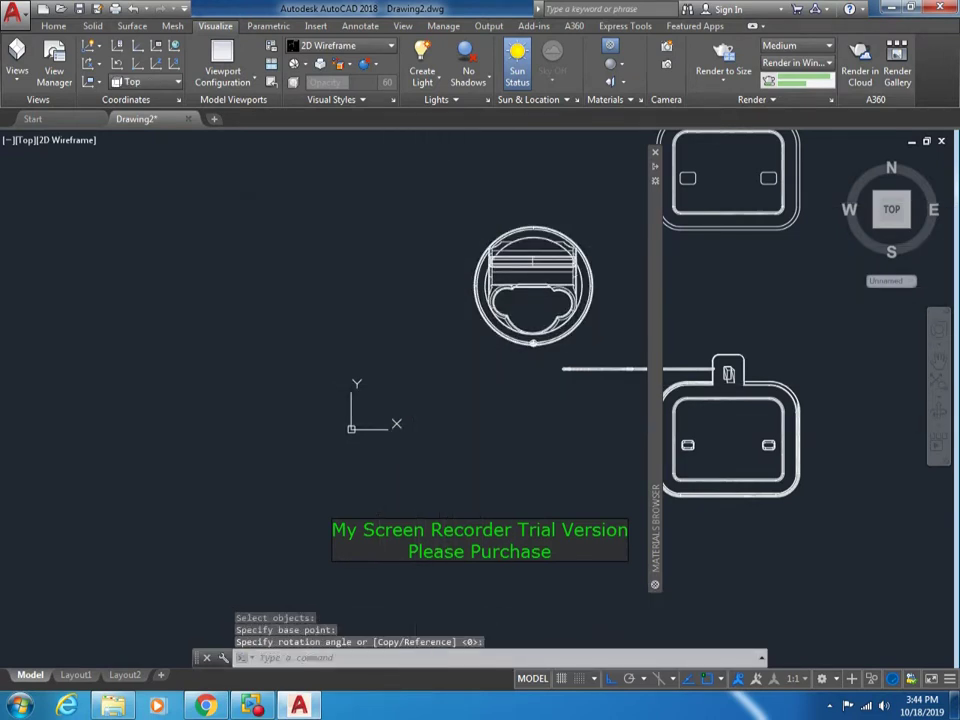
- Move the window-selected phone stand further to the left
{"action": "type", "text": "m"}
{"action": "left_click", "coordinate": [407, 193]}
{"action": "left_click", "coordinate": [600, 352]}
{"action": "key", "text": "Return"}
{"action": "left_click", "coordinate": [431, 286]}
{"action": "left_click", "coordinate": [345, 286]}
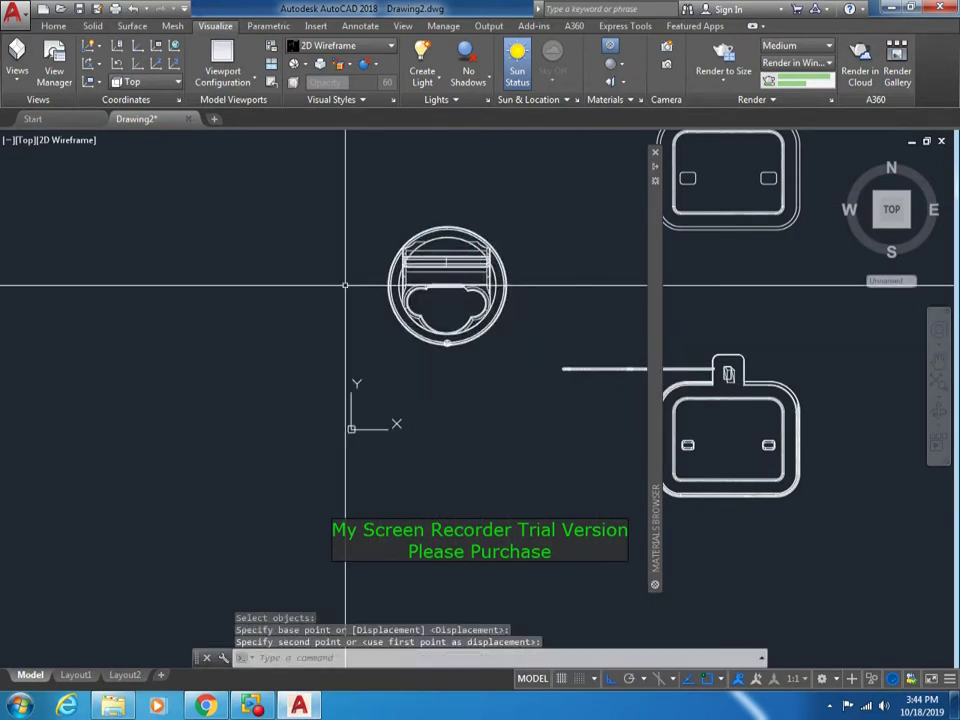
- Shift the phone stand downward with repeated moves
{"action": "key", "text": "Return"}
{"action": "left_click_drag", "start_coordinate": [520, 200], "coordinate": [300, 364]}
{"action": "left_click", "coordinate": [306, 280]}
{"action": "left_click", "coordinate": [306, 414]}
{"action": "key", "text": "Return"}
{"action": "left_click_drag", "start_coordinate": [504, 289], "coordinate": [275, 455]}
{"action": "key", "text": "Return"}
{"action": "left_click", "coordinate": [264, 446]}
- Move the phone stand to sit just left of the cabled adapter box
{"action": "left_click", "coordinate": [343, 446]}
{"action": "key", "text": "Return"}
{"action": "left_click", "coordinate": [308, 336]}
{"action": "left_click", "coordinate": [575, 520]}
{"action": "key", "text": "Return"}
{"action": "left_click", "coordinate": [354, 426]}
{"action": "key", "text": "Escape"}
- Zoom a window around both parts and switch to SW Isometric view
{"action": "scroll", "coordinate": [192, 268], "scroll_direction": "down", "scroll_amount": 2}
{"action": "scroll", "coordinate": [192, 268], "scroll_direction": "down", "scroll_amount": 1}
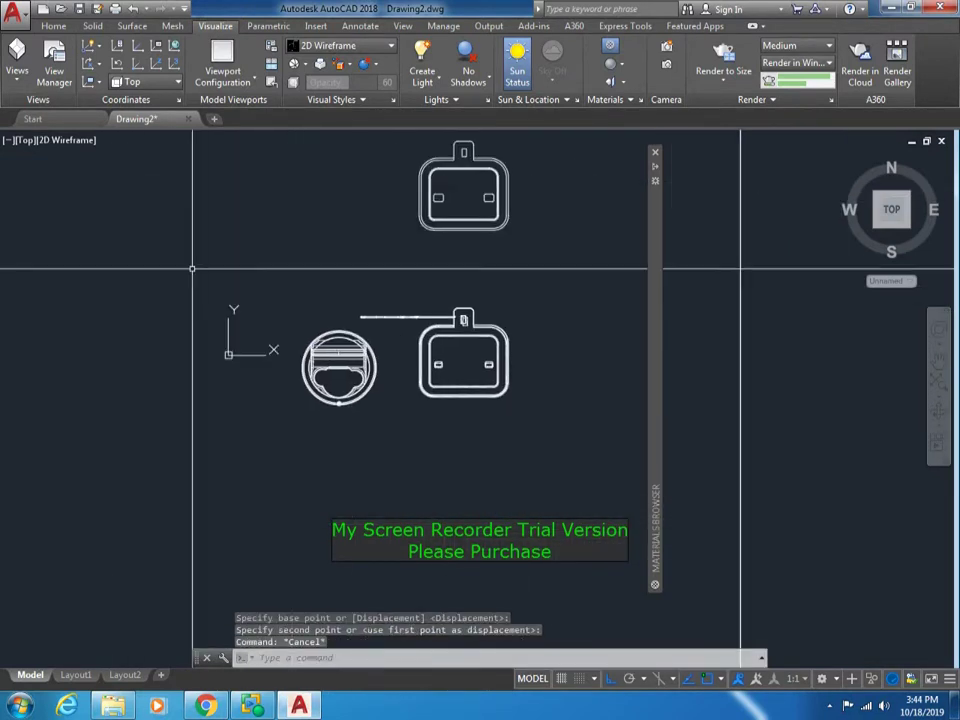
{"action": "type", "text": "z"}
{"action": "key", "text": "Return"}
{"action": "left_click", "coordinate": [272, 291]}
{"action": "left_click", "coordinate": [584, 491]}
{"action": "left_click", "coordinate": [24, 140]}
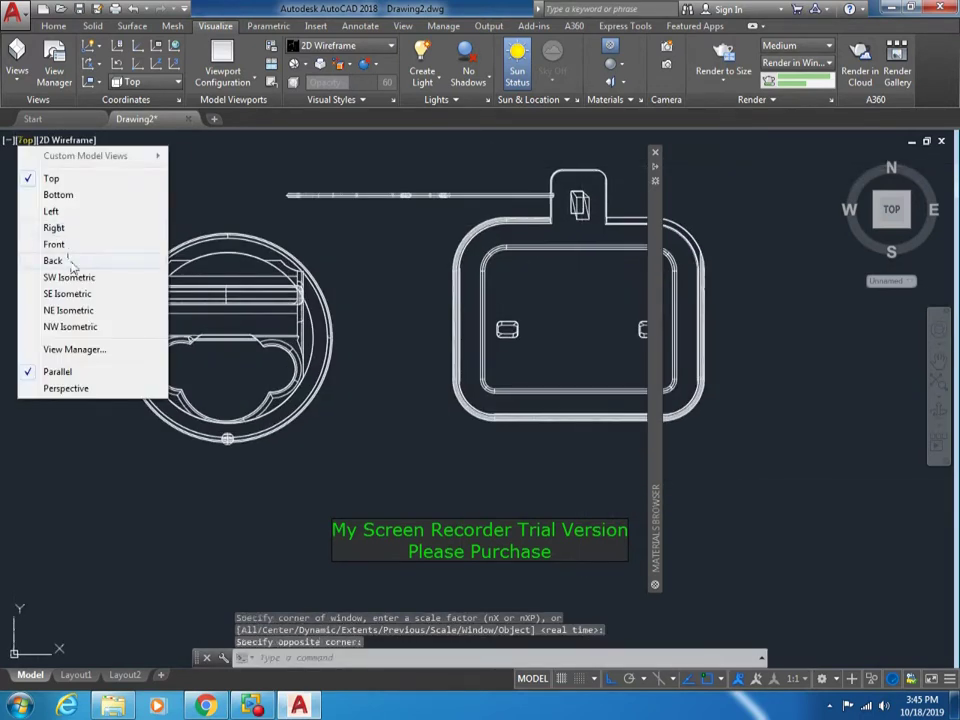
{"action": "left_click", "coordinate": [68, 277]}
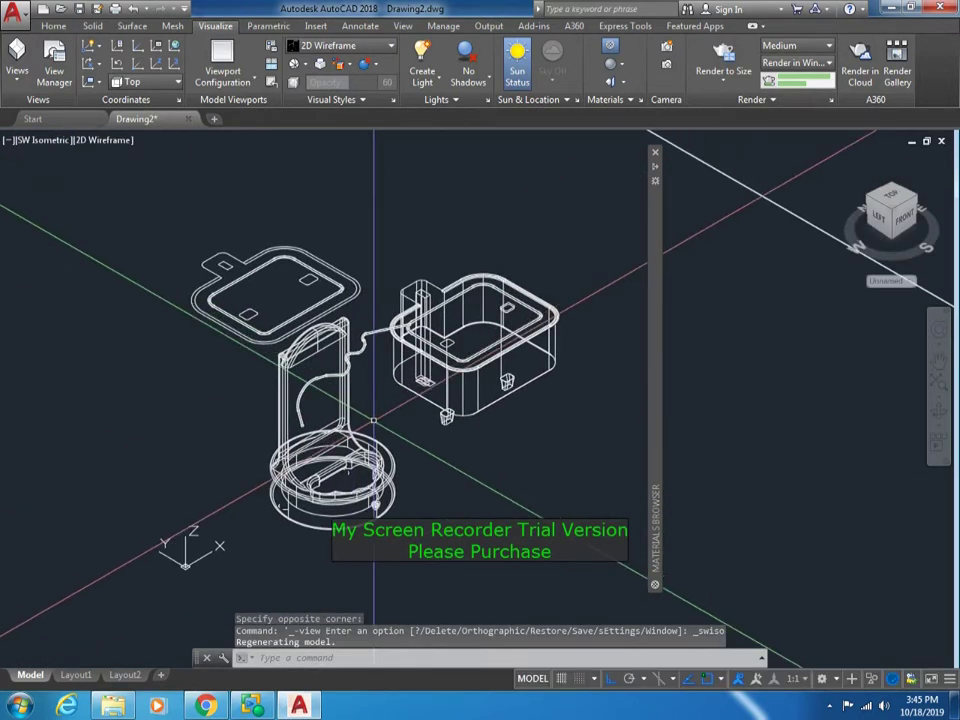
- Switch the viewport to Perspective projection
{"action": "scroll", "coordinate": [374, 420], "scroll_direction": "up", "scroll_amount": 3}
{"action": "left_click", "coordinate": [35, 140]}
{"action": "left_click", "coordinate": [86, 388]}
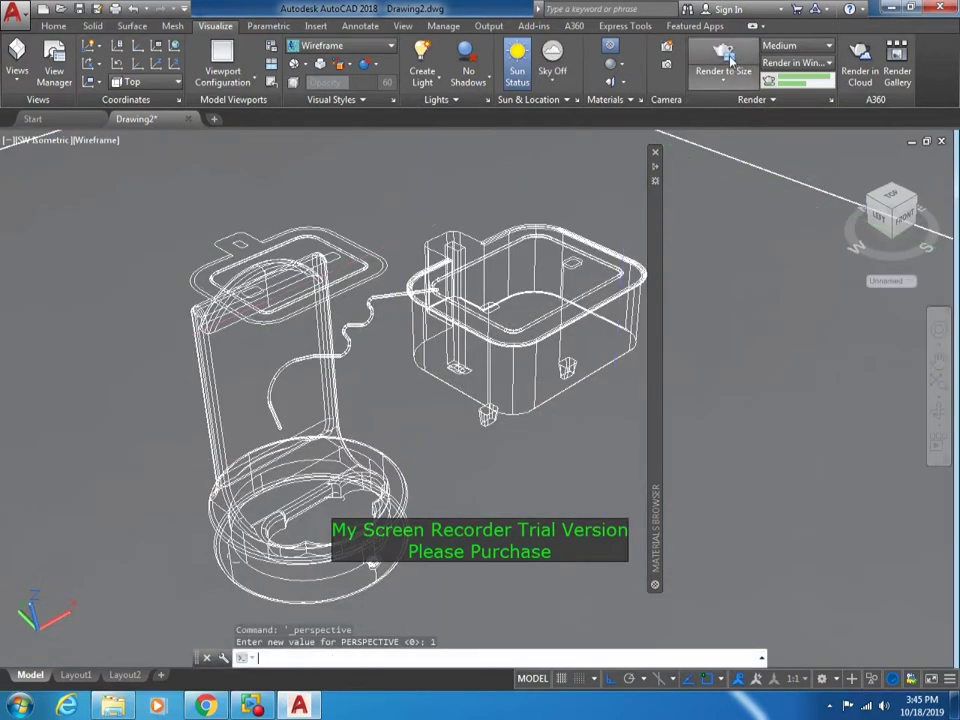
- Render to Size without the Medium Images Library, then close the Render window
{"action": "left_click", "coordinate": [723, 55]}
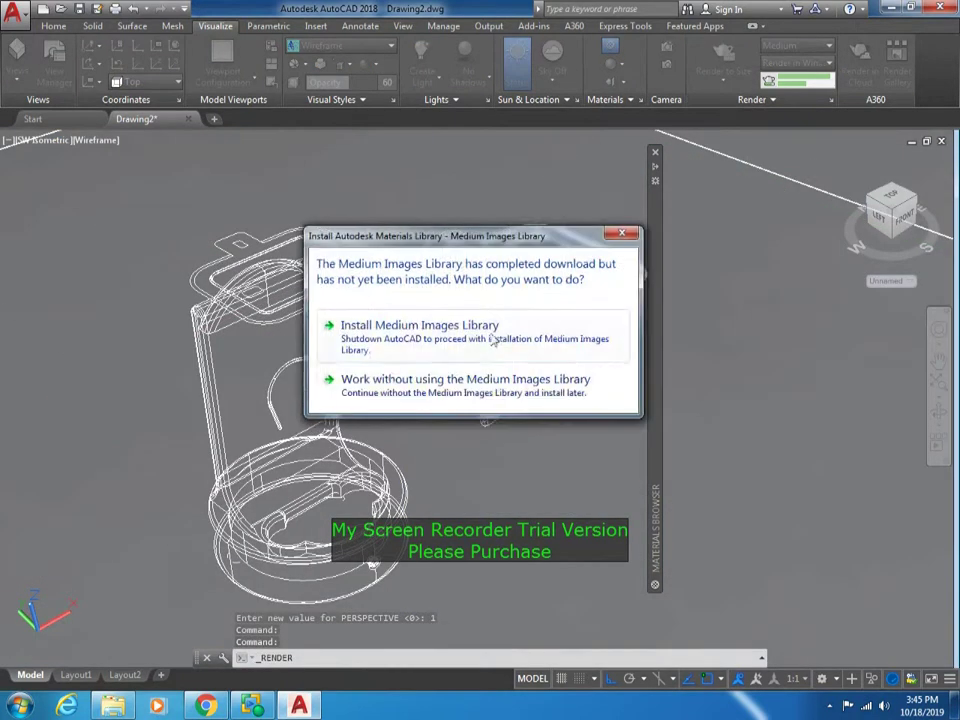
{"action": "left_click", "coordinate": [472, 390]}
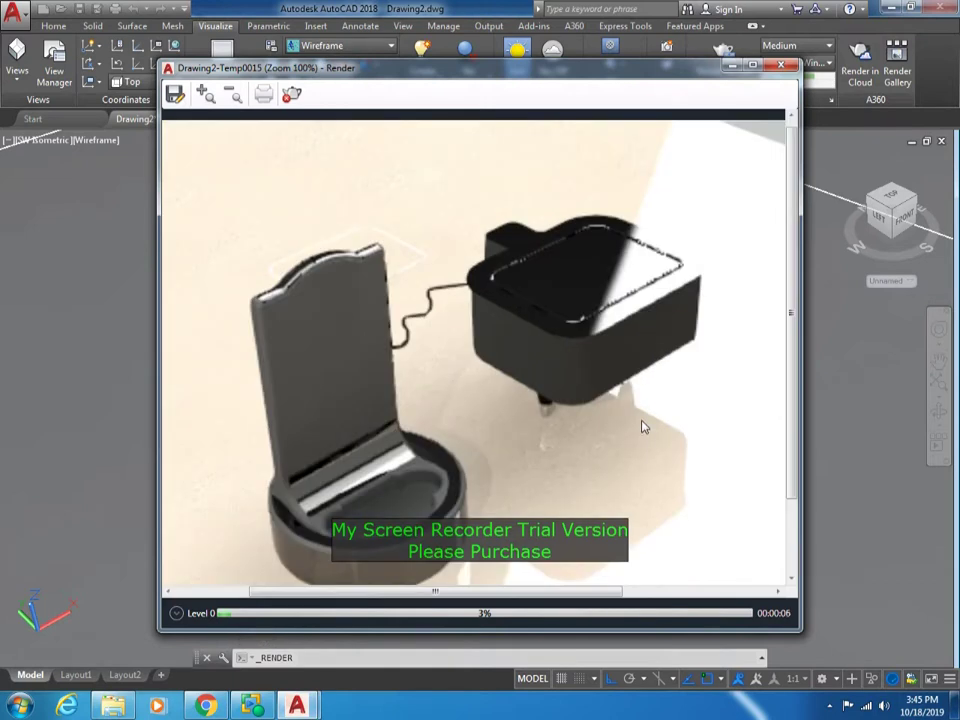
{"action": "scroll", "coordinate": [643, 428], "scroll_direction": "down", "scroll_amount": 2}
{"action": "scroll", "coordinate": [642, 424], "scroll_direction": "up", "scroll_amount": 2}
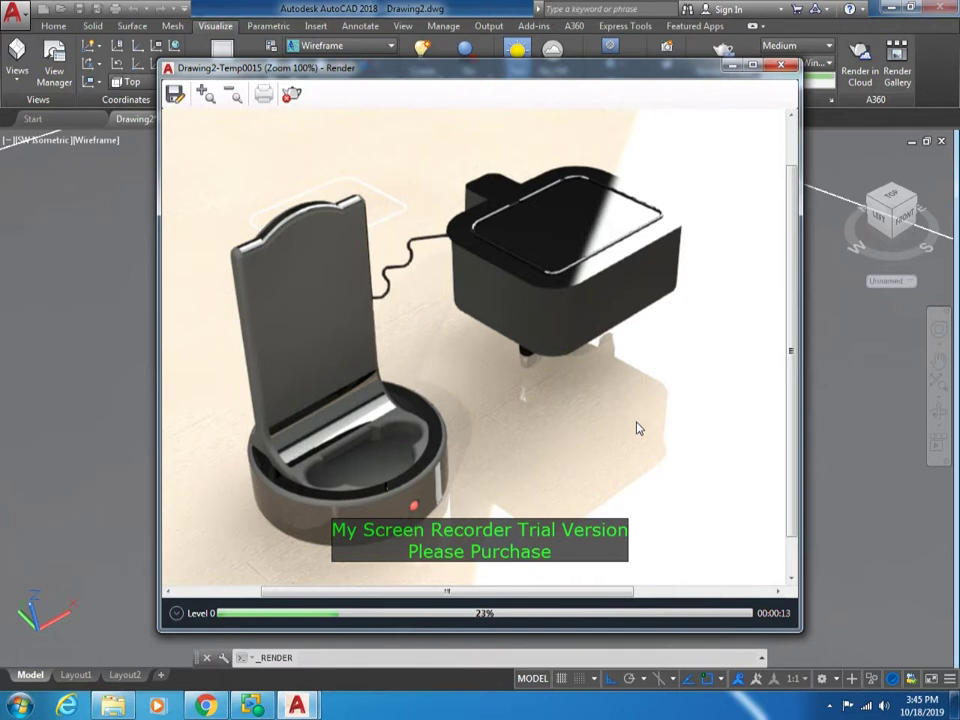
{"action": "left_click", "coordinate": [784, 66]}
{"action": "left_click", "coordinate": [103, 142]}
- Return the viewport to the plain 2D Wireframe visual style
{"action": "left_click", "coordinate": [130, 176]}
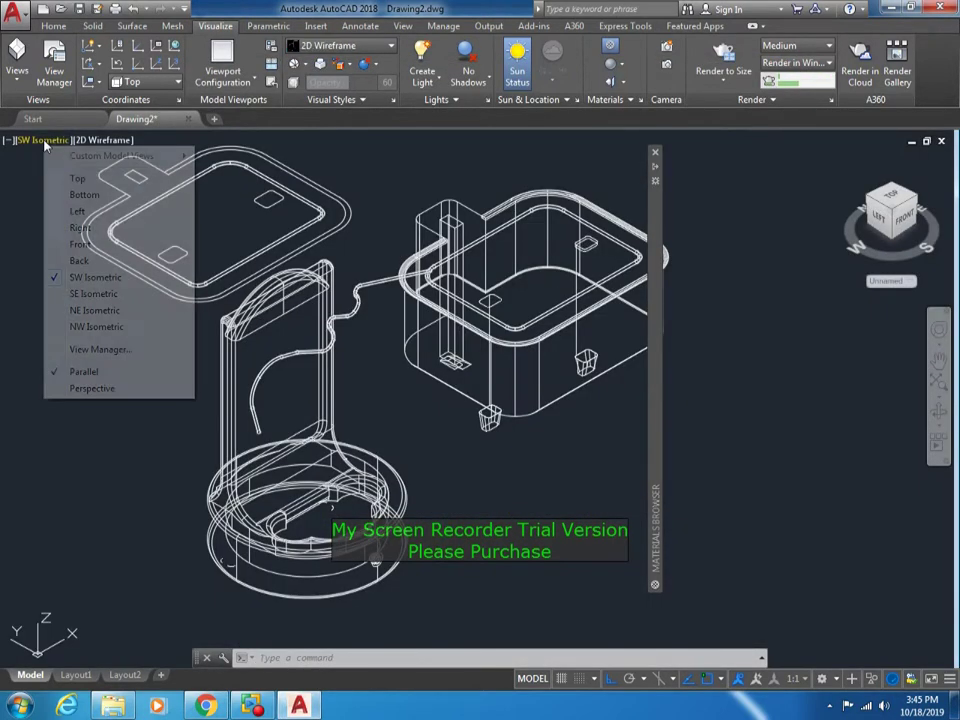
{"action": "left_click", "coordinate": [40, 140]}
{"action": "left_click", "coordinate": [90, 214]}
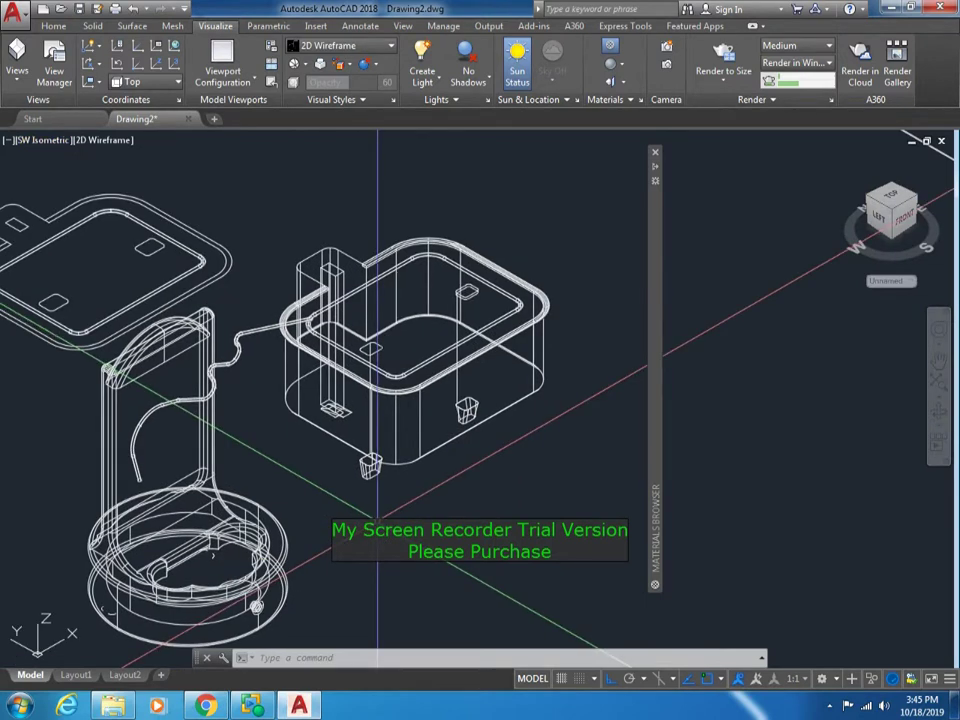
- Use 3DROTATE to turn the plug adapter and cable upright, with the cable rising
{"action": "type", "text": "3drotate"}
{"action": "key", "text": "Return"}
{"action": "left_click", "coordinate": [545, 220]}
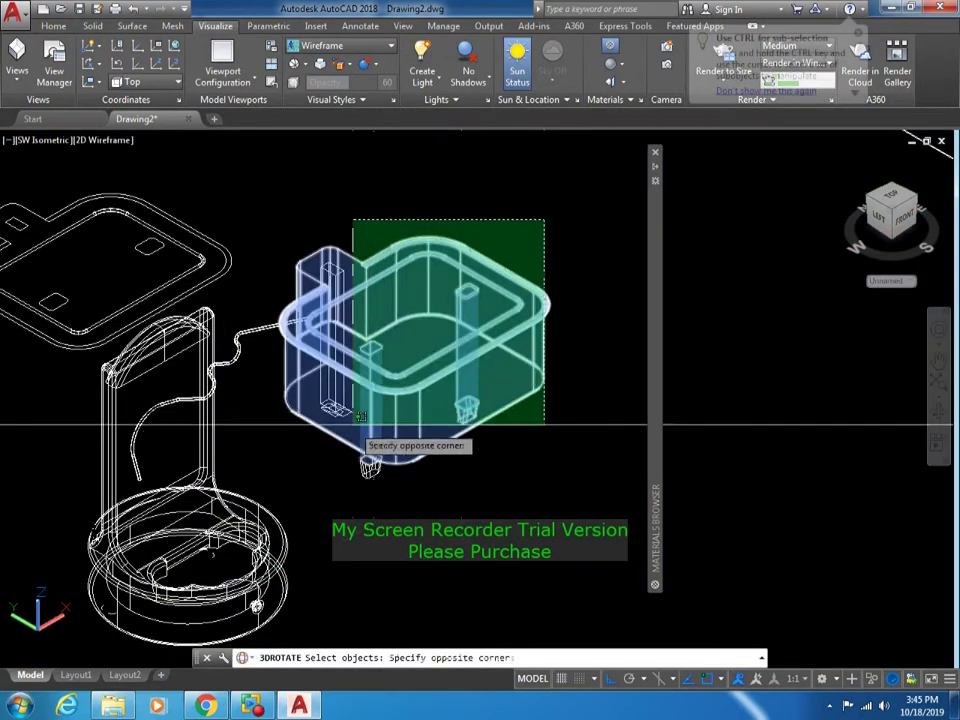
{"action": "left_click", "coordinate": [287, 453]}
{"action": "key", "text": "Return"}
{"action": "left_click", "coordinate": [362, 372]}
{"action": "left_click", "coordinate": [381, 333]}
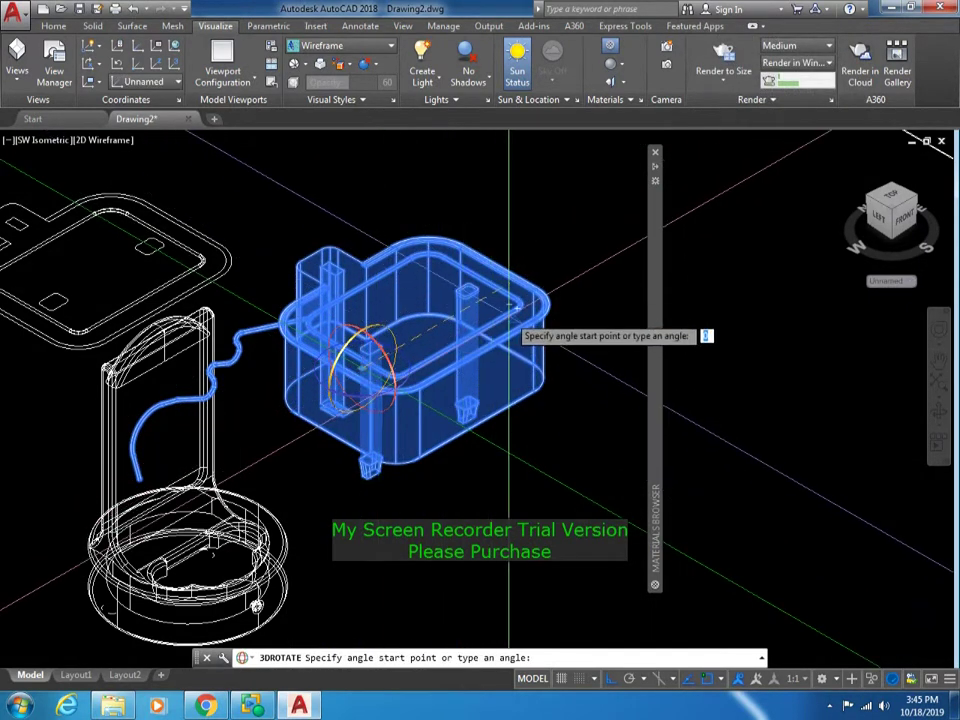
{"action": "key", "text": "F8"}
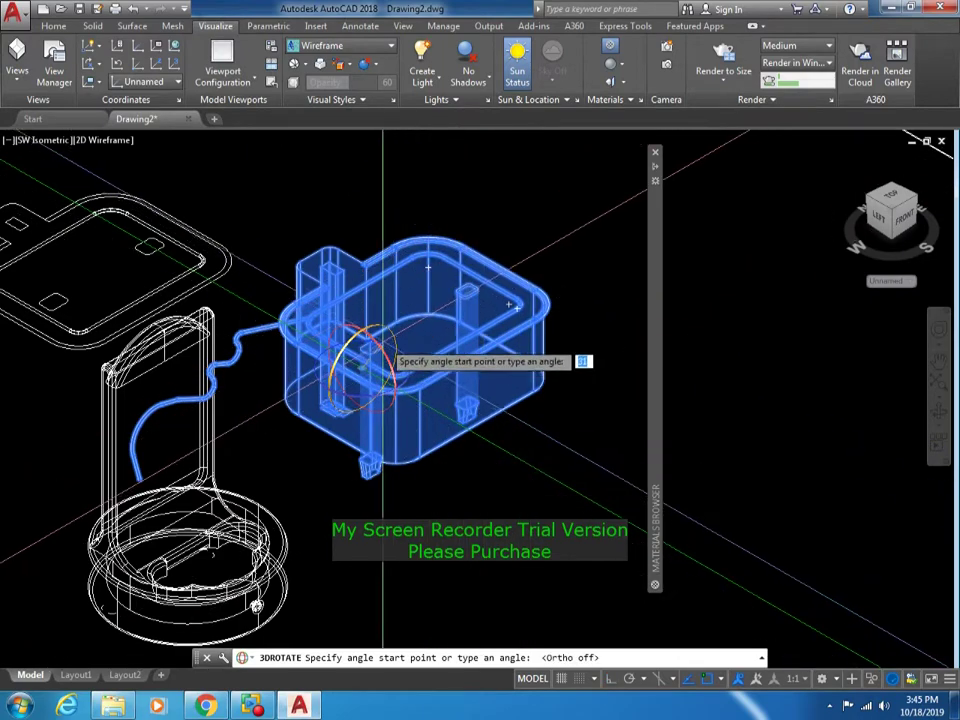
{"action": "left_click", "coordinate": [405, 360]}
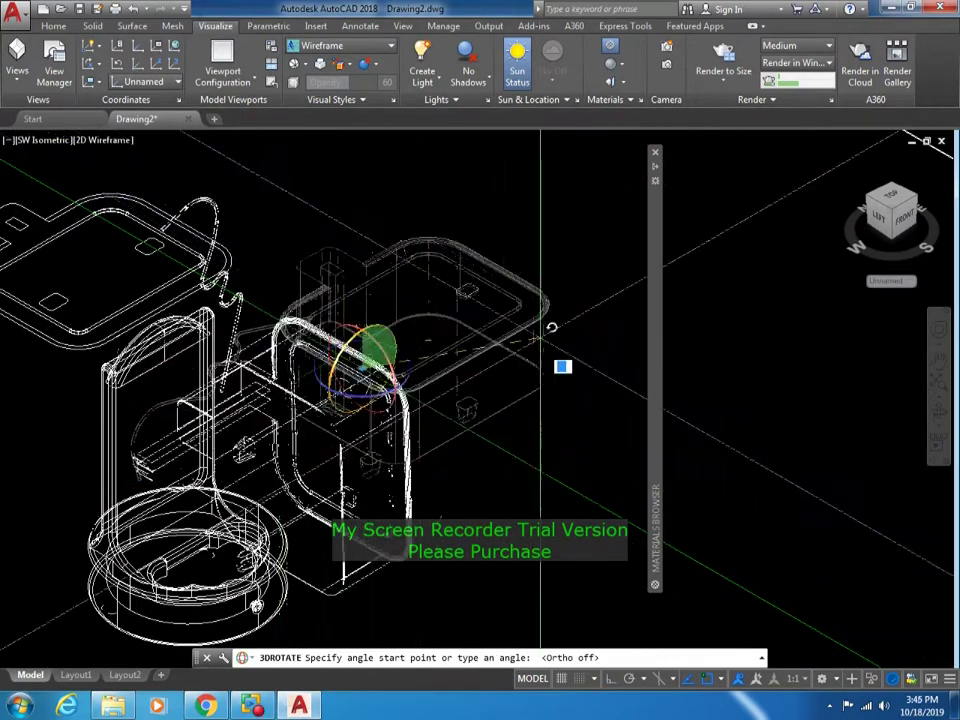
{"action": "left_click", "coordinate": [496, 400]}
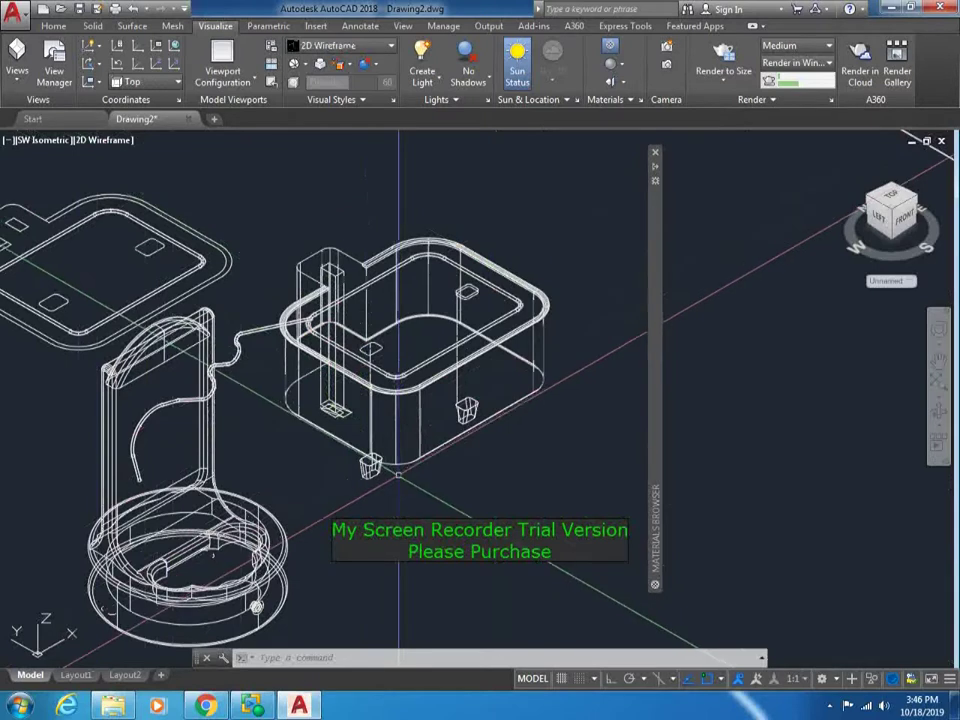
{"action": "scroll", "coordinate": [600, 376], "scroll_direction": "down", "scroll_amount": 2}
- Move the phone stand down to the lower left of the drawing
{"action": "type", "text": "m"}
{"action": "key", "text": "Return"}
{"action": "left_click", "coordinate": [404, 544]}
{"action": "left_click", "coordinate": [256, 452]}
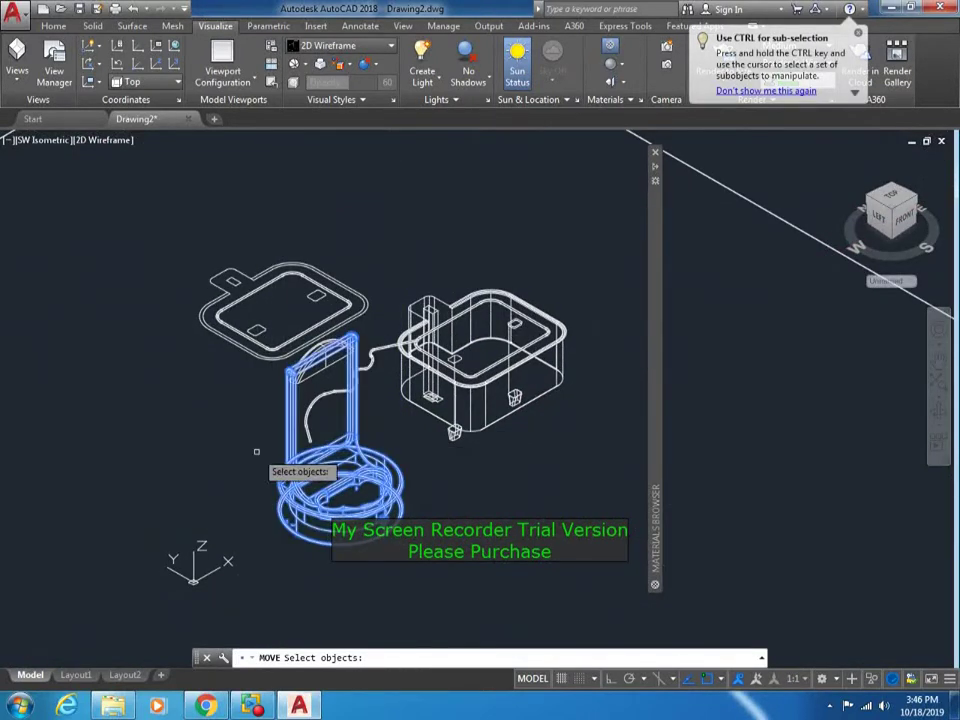
{"action": "key", "text": "Return"}
{"action": "left_click", "coordinate": [444, 482]}
{"action": "middle_click_drag", "start_coordinate": [444, 482], "coordinate": [554, 402]}
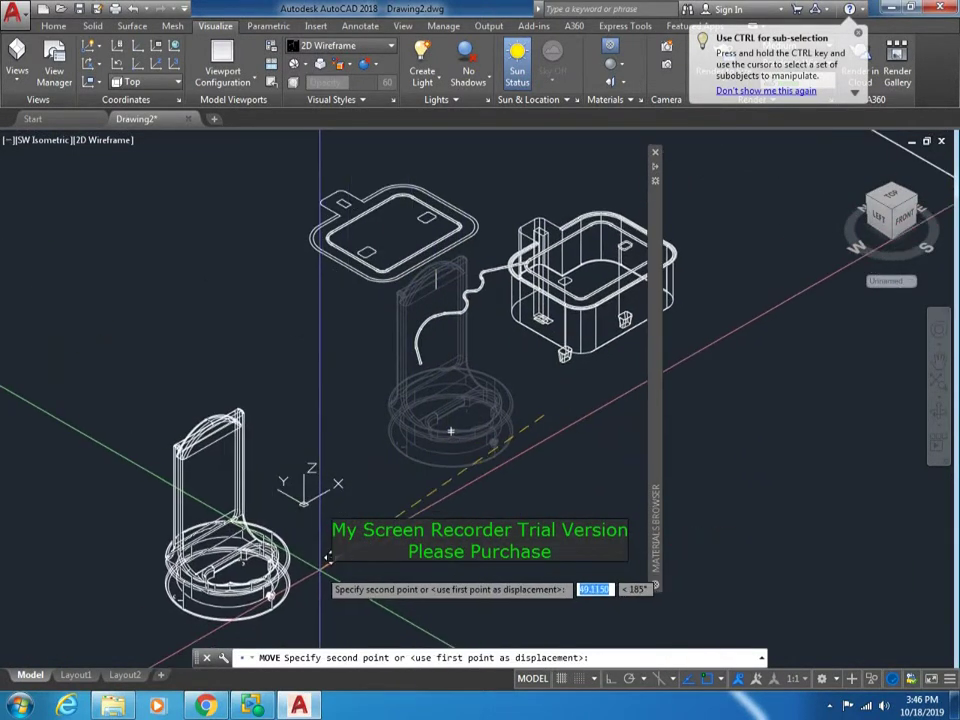
{"action": "left_click", "coordinate": [315, 551]}
- Erase the leftover lid outline and recentre the view on the remaining parts
{"action": "type", "text": "e"}
{"action": "key", "text": "Return"}
{"action": "left_click", "coordinate": [285, 154]}
{"action": "left_click", "coordinate": [472, 279]}
{"action": "left_click", "coordinate": [450, 282]}
{"action": "left_click", "coordinate": [410, 268]}
{"action": "key", "text": "Return"}
{"action": "middle_click_drag", "start_coordinate": [545, 378], "coordinate": [447, 440]}
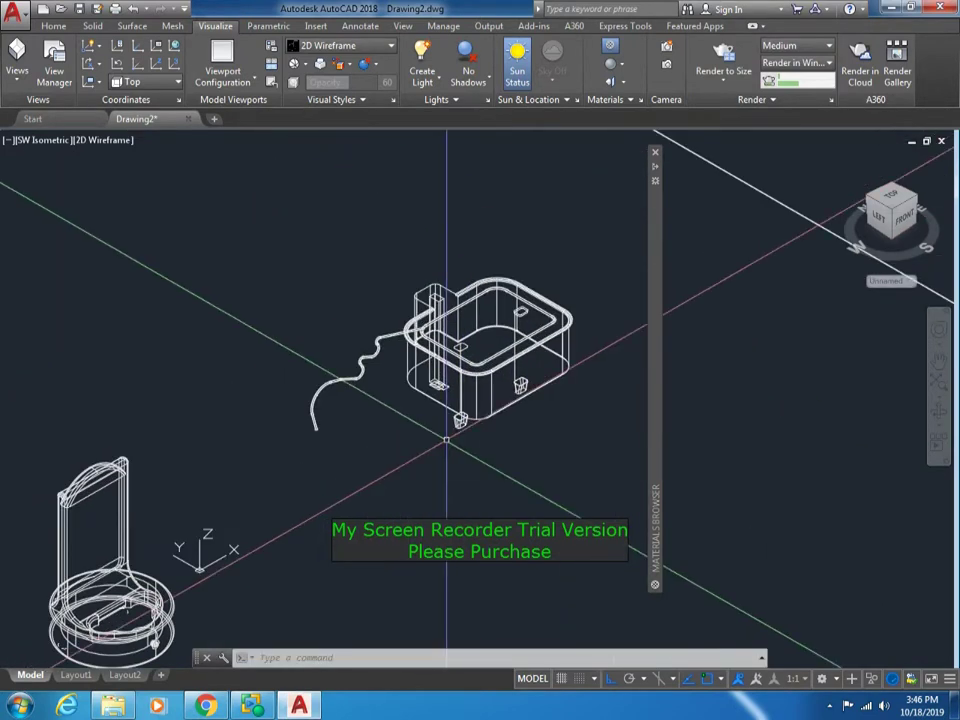
{"action": "type", "text": "3dr"}
- Rotate the plug adapter again and pan to frame both models
{"action": "key", "text": "Return"}
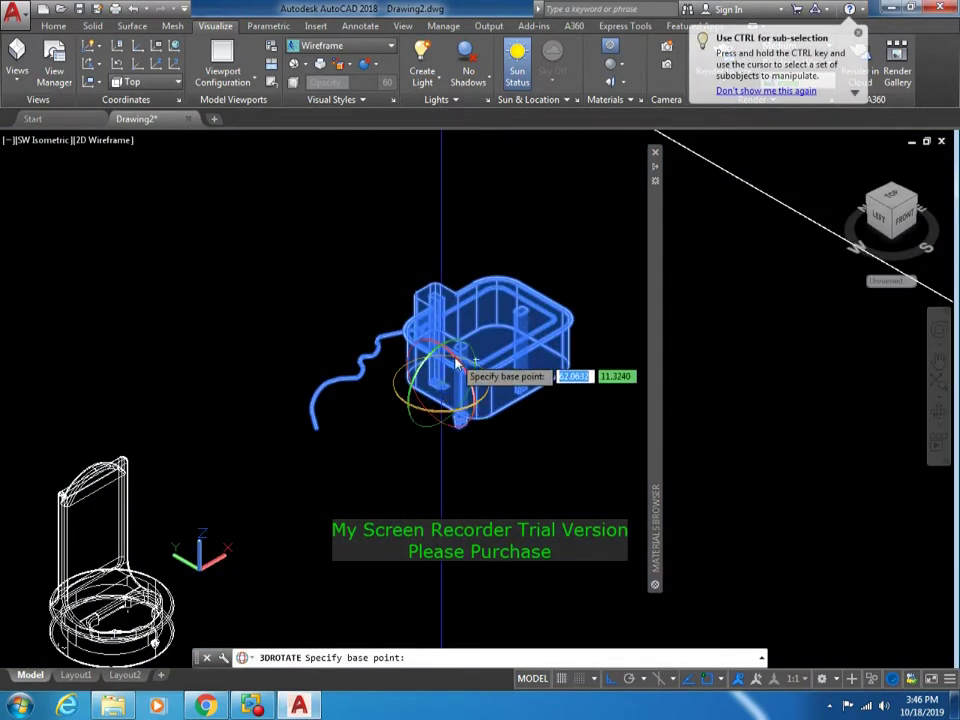
{"action": "left_click", "coordinate": [455, 365]}
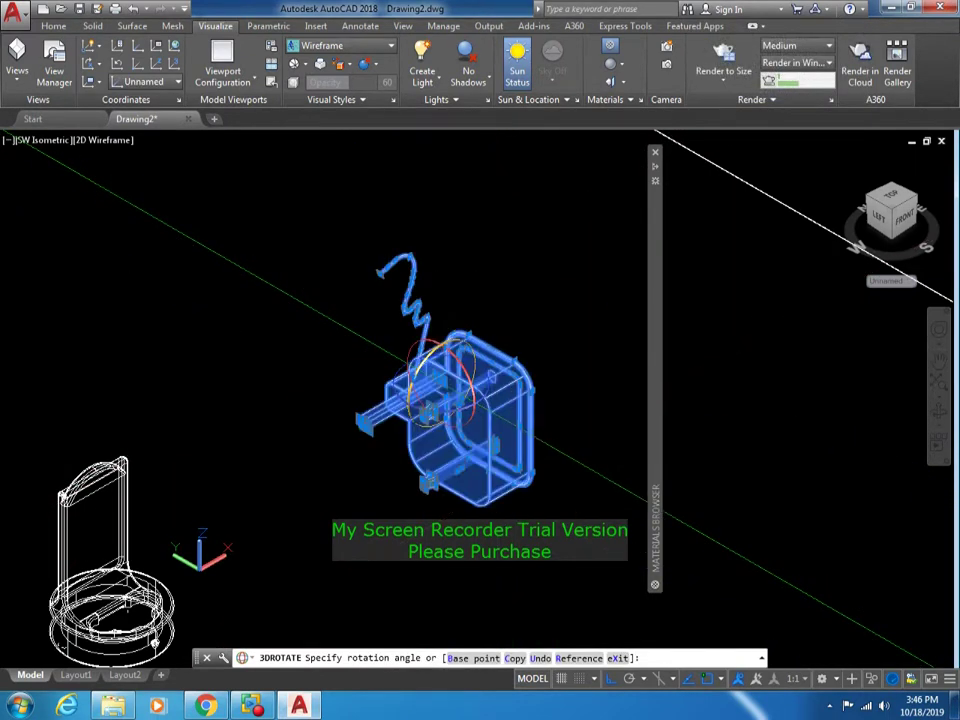
{"action": "left_click", "coordinate": [497, 485]}
{"action": "scroll", "coordinate": [410, 470], "scroll_direction": "down", "scroll_amount": 4}
{"action": "middle_click_drag", "start_coordinate": [367, 515], "coordinate": [397, 500]}
- Window-select the phone stand and move it beside the plug adapter
{"action": "type", "text": "m"}
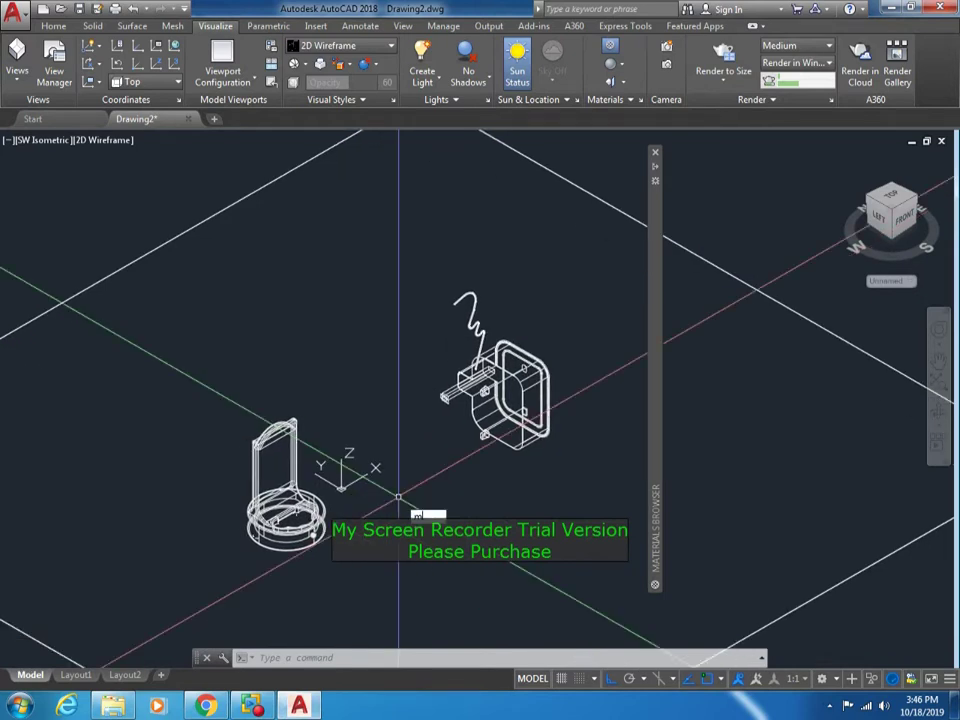
{"action": "key", "text": "Return"}
{"action": "left_click", "coordinate": [150, 354]}
{"action": "left_click", "coordinate": [375, 621]}
{"action": "key", "text": "Return"}
{"action": "left_click", "coordinate": [350, 590]}
{"action": "left_click", "coordinate": [485, 550]}
- Zoom in around the stand and plug and switch the view to Perspective
{"action": "type", "text": "z"}
{"action": "key", "text": "Return"}
{"action": "left_click", "coordinate": [257, 268]}
{"action": "left_click", "coordinate": [570, 516]}
{"action": "left_click", "coordinate": [43, 140]}
{"action": "left_click", "coordinate": [80, 388]}
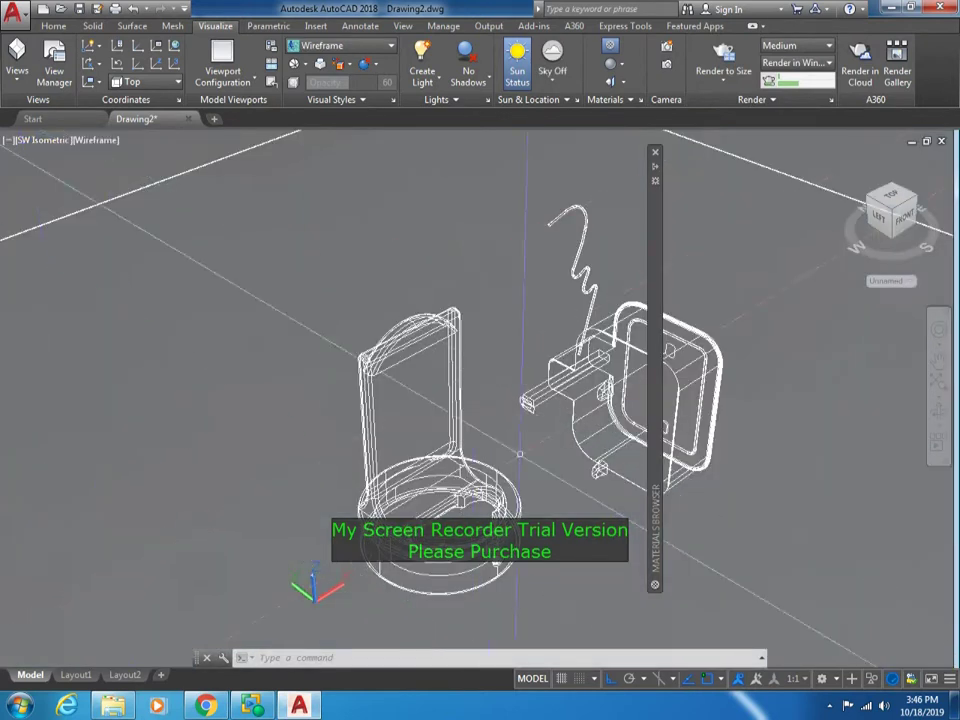
- Start a Render to Size test without the material library, abort it, then restore 2D Wireframe
{"action": "scroll", "coordinate": [519, 453], "scroll_direction": "up", "scroll_amount": 2}
{"action": "middle_click_drag", "start_coordinate": [519, 453], "coordinate": [470, 450], "text": "shift"}
{"action": "left_click", "coordinate": [723, 55]}
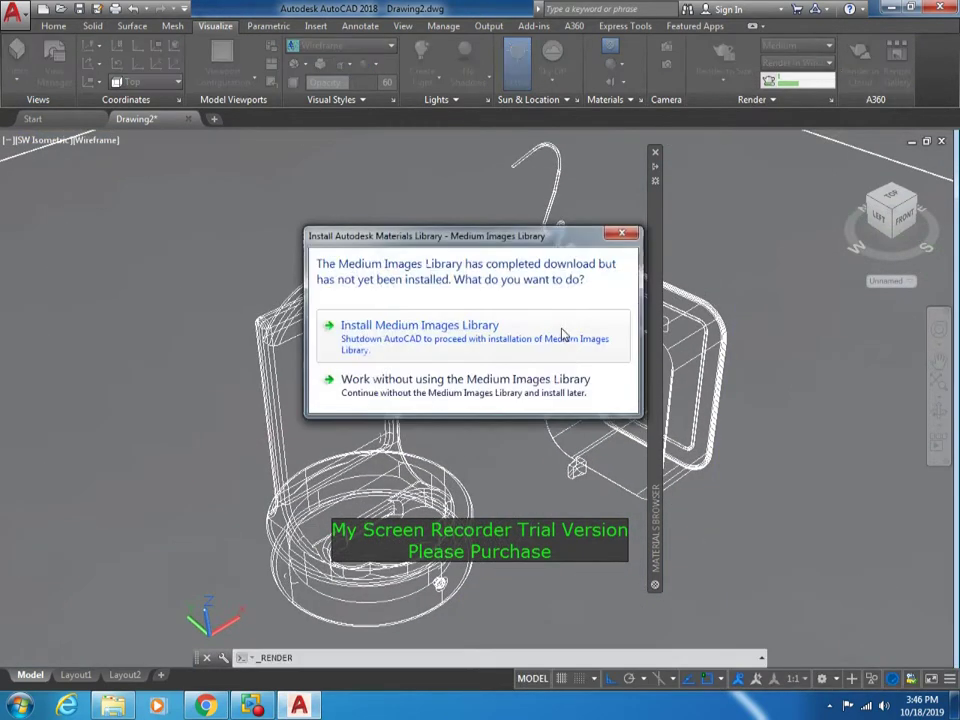
{"action": "left_click", "coordinate": [560, 385]}
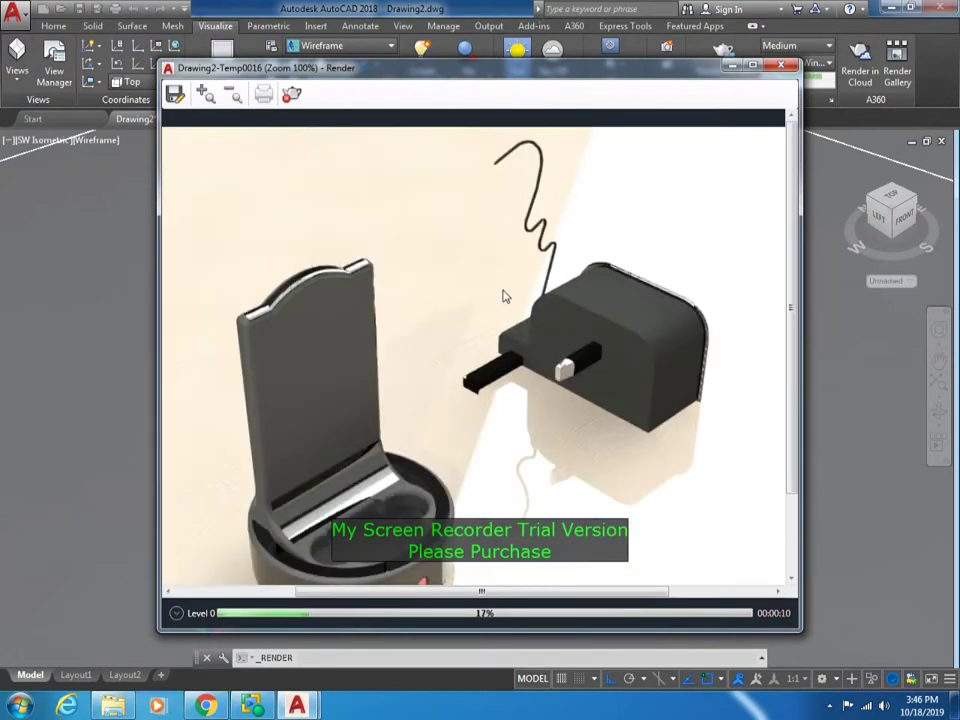
{"action": "key", "text": "Escape"}
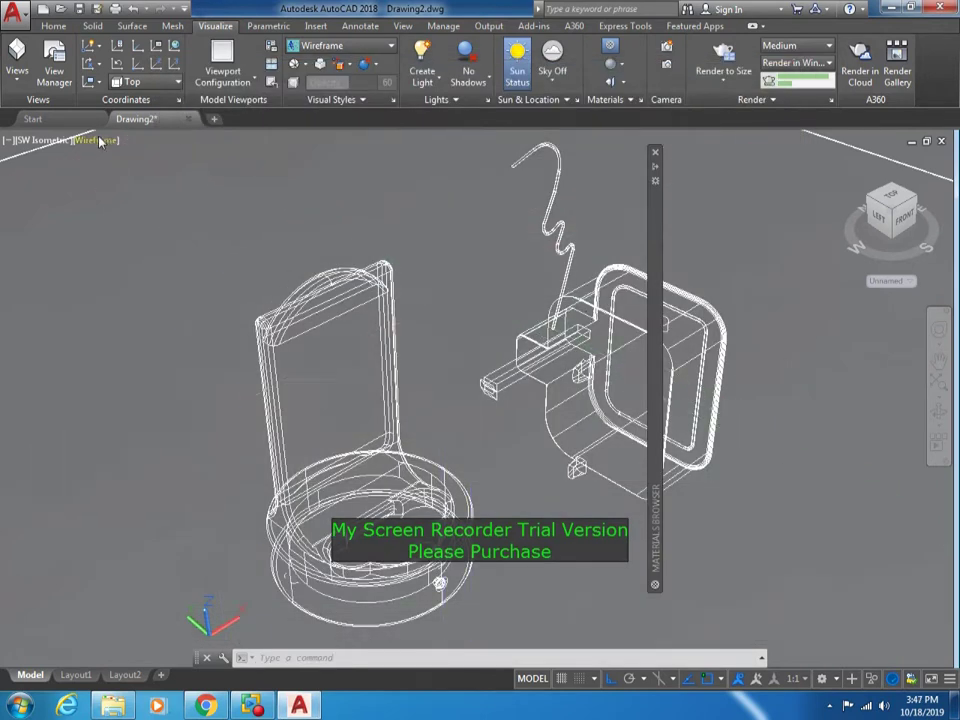
{"action": "left_click", "coordinate": [108, 144]}
{"action": "left_click", "coordinate": [120, 168]}
- Check the models from the Top, Right and Left views, ending in Front view
{"action": "left_click", "coordinate": [40, 140]}
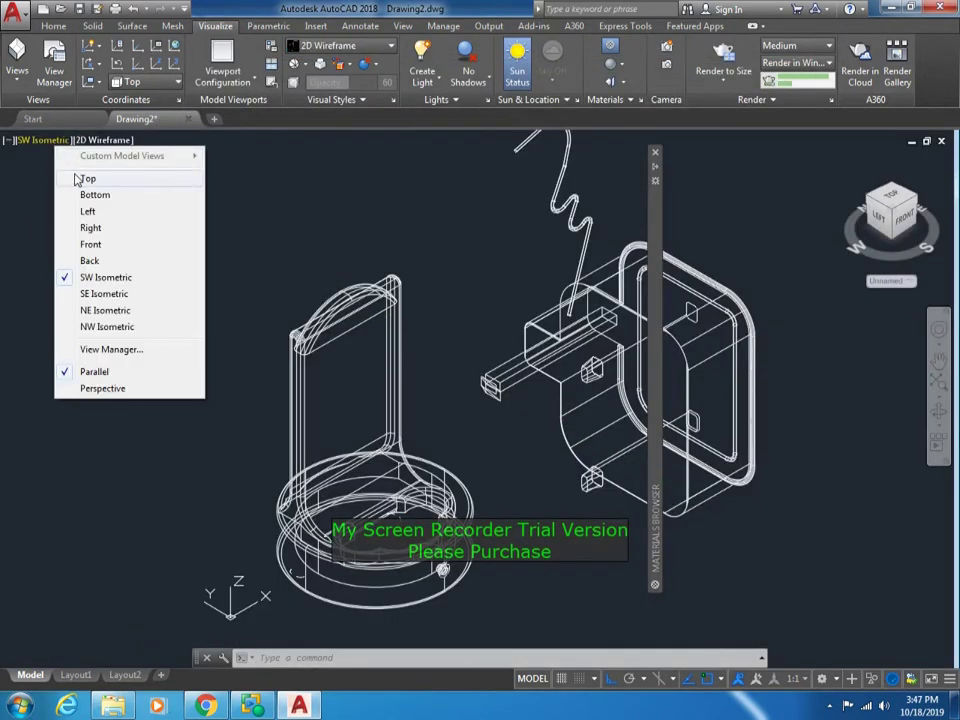
{"action": "left_click", "coordinate": [90, 178]}
{"action": "left_click", "coordinate": [28, 140]}
{"action": "left_click", "coordinate": [66, 228]}
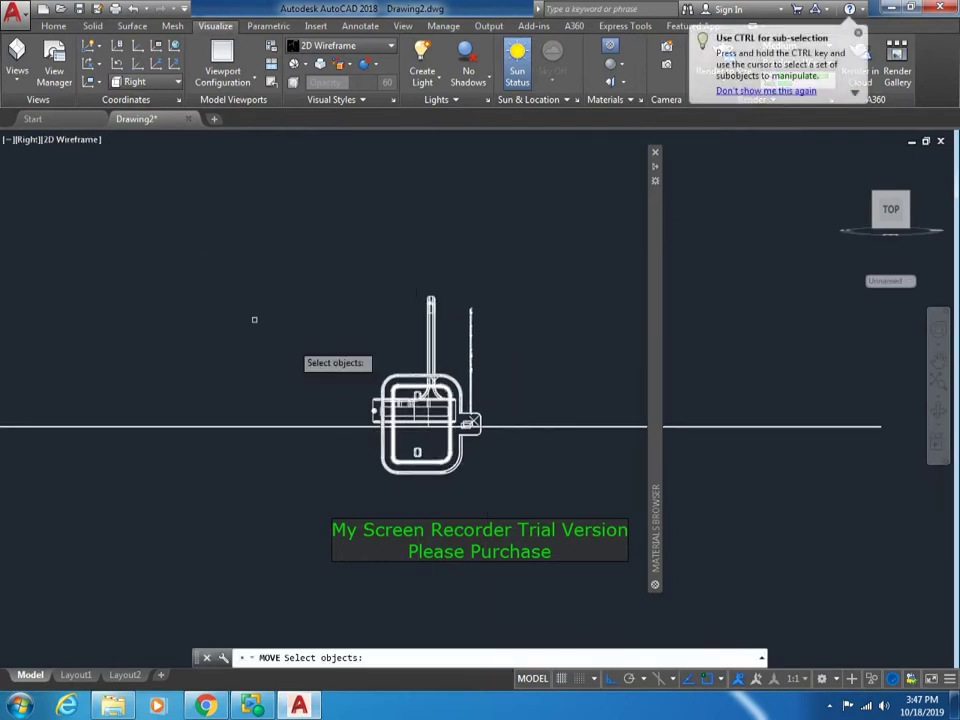
{"action": "left_click", "coordinate": [26, 140]}
{"action": "left_click", "coordinate": [58, 213]}
{"action": "left_click", "coordinate": [36, 141]}
{"action": "left_click", "coordinate": [60, 244]}
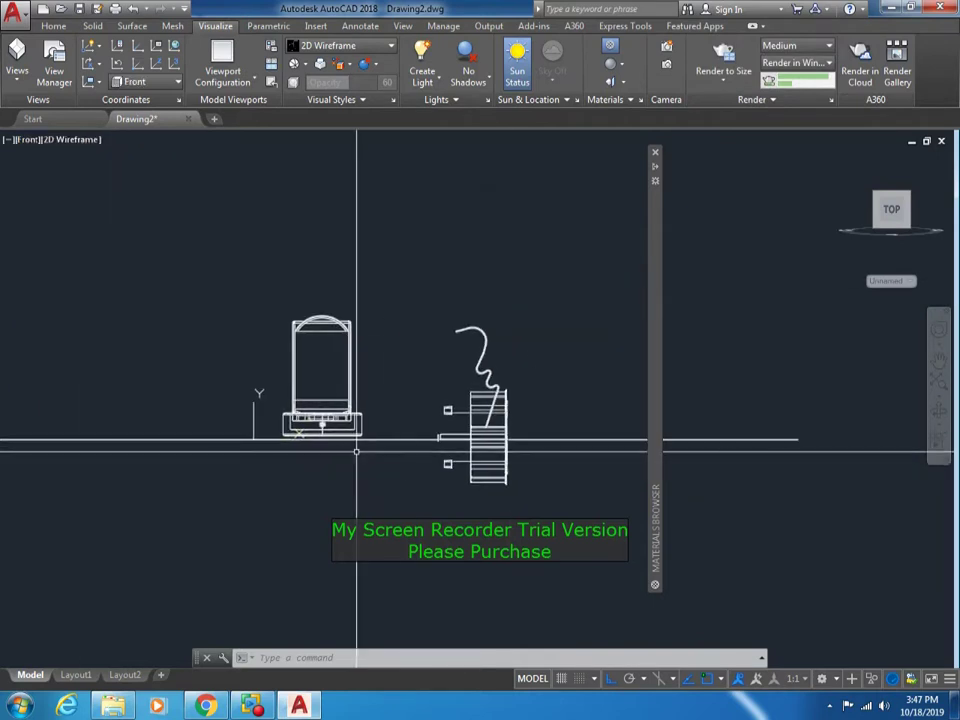
- Move the plug adapter from its bottom corner down to the stand's base level
{"action": "key", "text": "Return"}
{"action": "left_click", "coordinate": [428, 289]}
{"action": "left_click", "coordinate": [525, 490]}
{"action": "scroll", "coordinate": [540, 484], "scroll_direction": "up", "scroll_amount": 3}
{"action": "scroll", "coordinate": [522, 486], "scroll_direction": "up", "scroll_amount": 3}
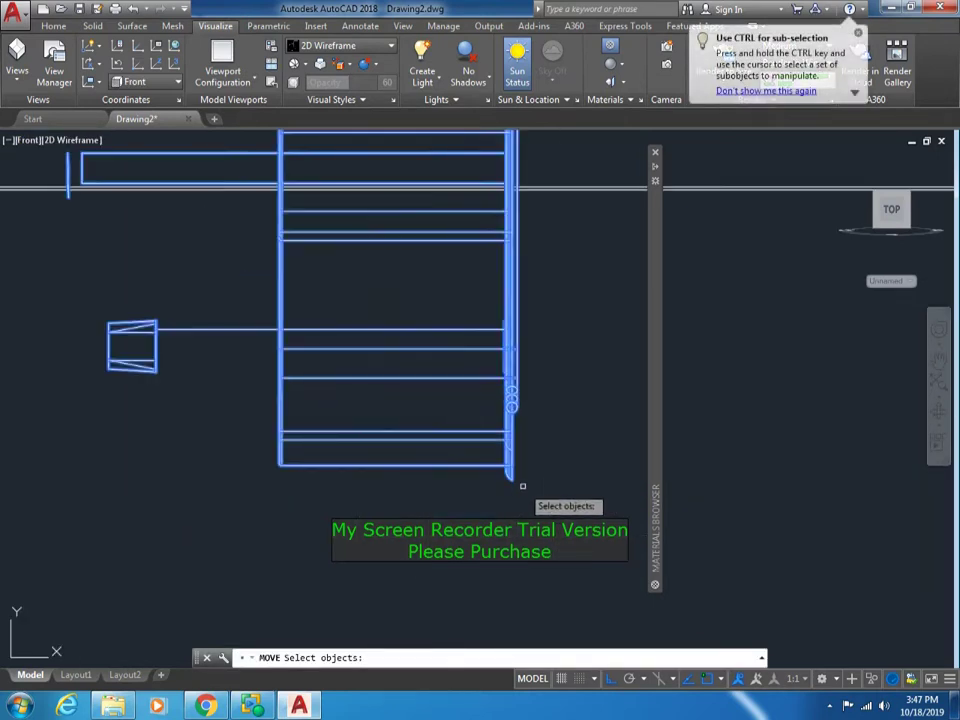
{"action": "key", "text": "Return"}
{"action": "scroll", "coordinate": [540, 475], "scroll_direction": "up", "scroll_amount": 2}
{"action": "scroll", "coordinate": [548, 471], "scroll_direction": "up", "scroll_amount": 2}
{"action": "scroll", "coordinate": [548, 470], "scroll_direction": "up", "scroll_amount": 2}
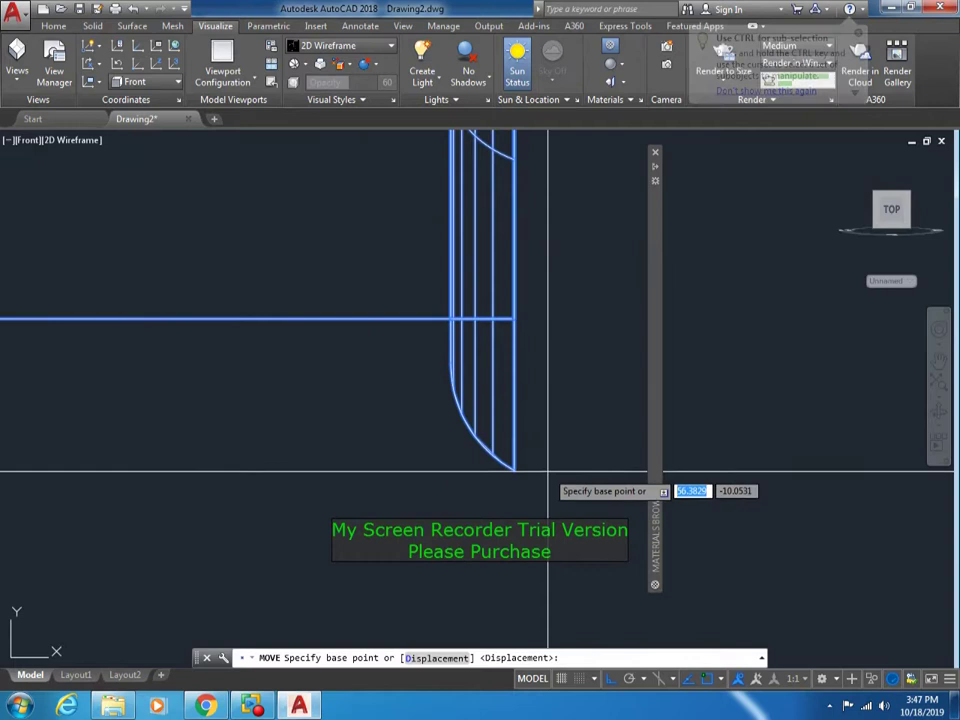
{"action": "left_click", "coordinate": [548, 471]}
{"action": "scroll", "coordinate": [572, 360], "scroll_direction": "down", "scroll_amount": 3}
{"action": "scroll", "coordinate": [452, 321], "scroll_direction": "down", "scroll_amount": 3}
{"action": "mouse_move", "coordinate": [452, 321]}
{"action": "middle_mouse_down"}
{"action": "mouse_move", "coordinate": [422, 392]}
{"action": "mouse_move", "coordinate": [446, 354]}
{"action": "middle_mouse_up"}
{"action": "left_click", "coordinate": [435, 398]}
{"action": "scroll", "coordinate": [440, 430], "scroll_direction": "down", "scroll_amount": 5}
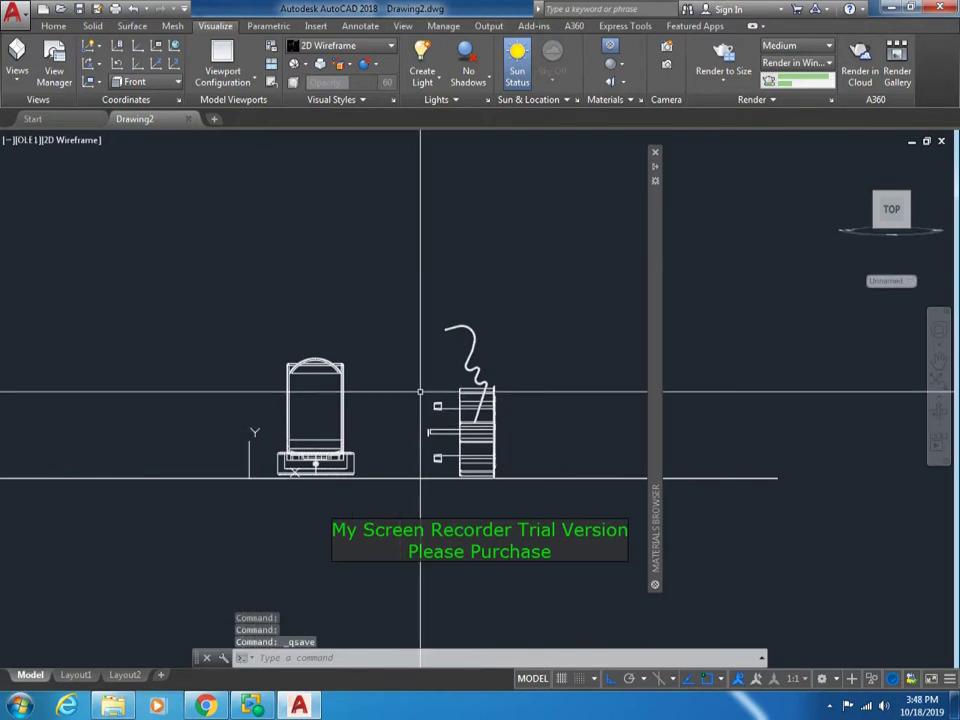
- Cancel pending commands and switch to a perspective SW Isometric view
{"action": "left_click", "coordinate": [28, 140]}
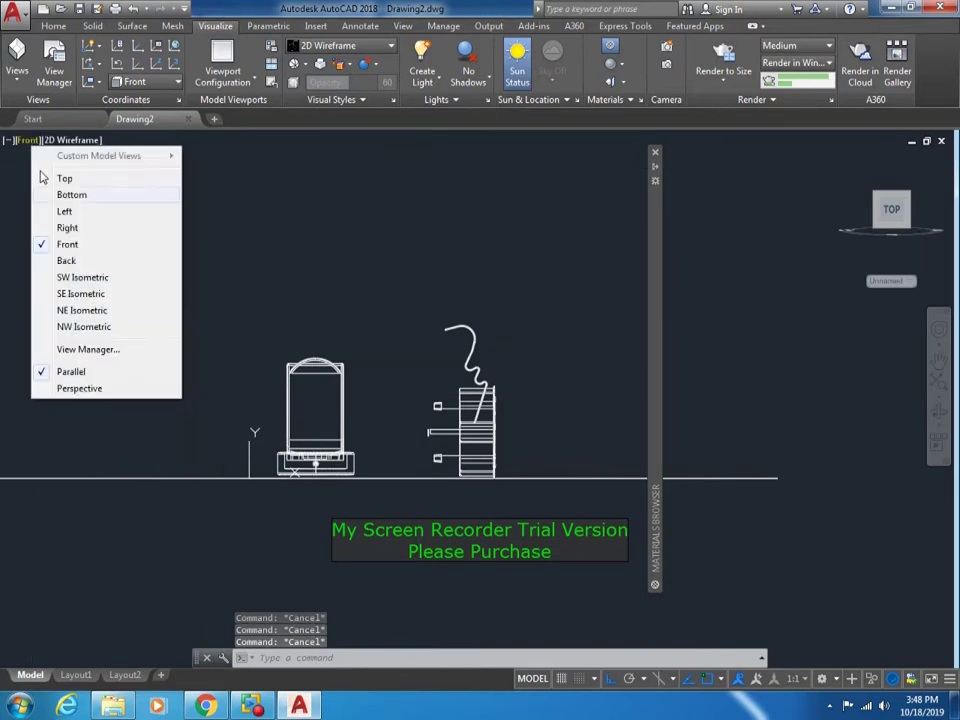
{"action": "left_click", "coordinate": [484, 296]}
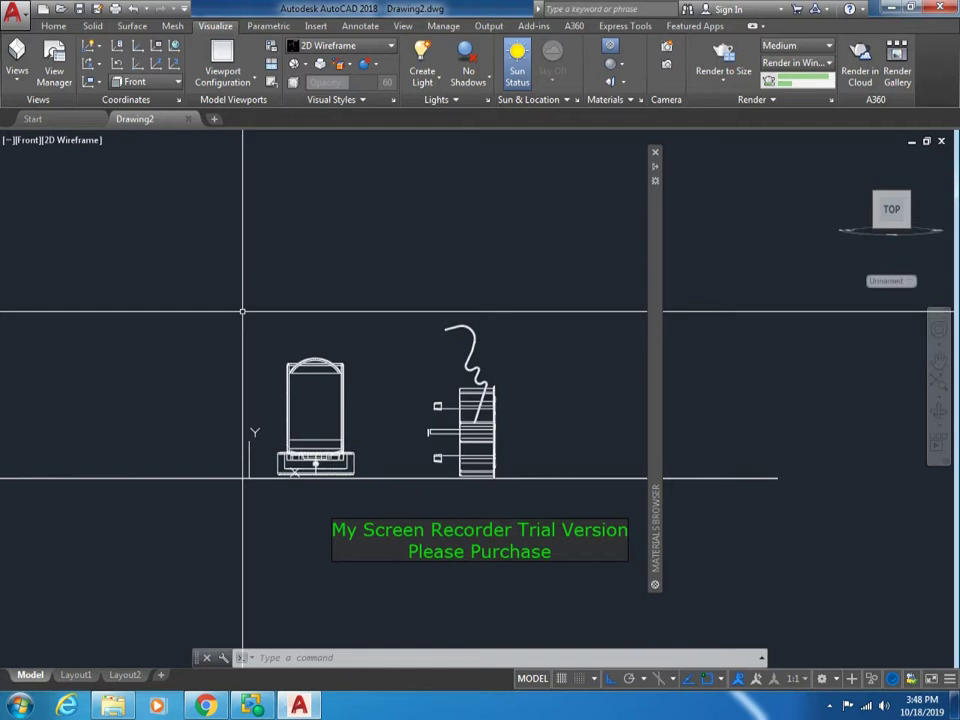
{"action": "key", "text": "Escape"}
{"action": "key", "text": "Escape"}
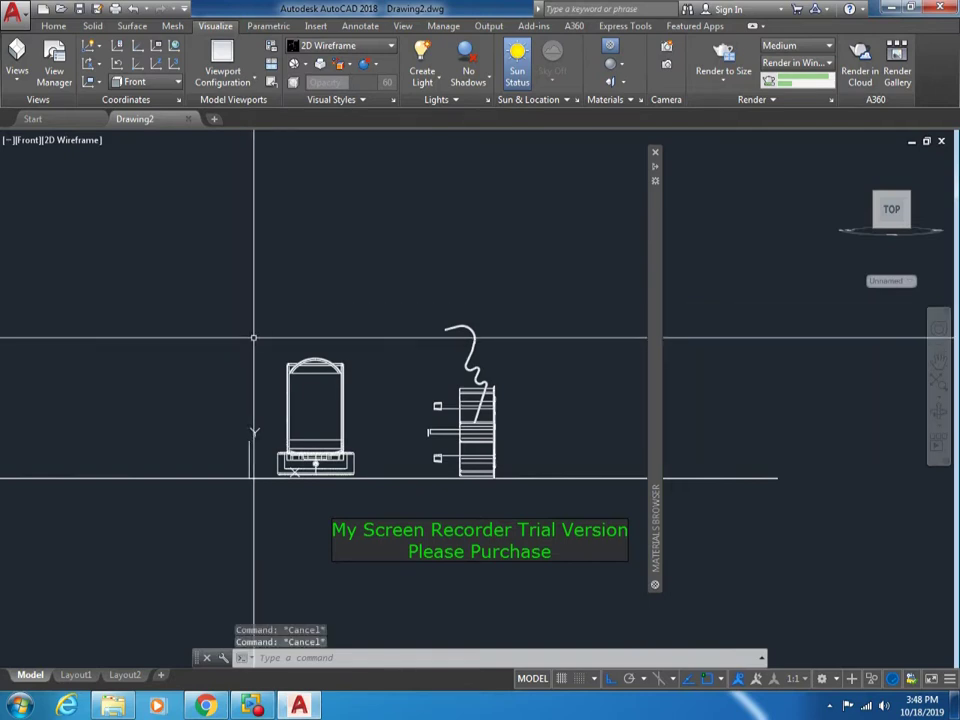
{"action": "key", "text": "Escape"}
{"action": "left_click", "coordinate": [28, 140]}
{"action": "left_click", "coordinate": [72, 388]}
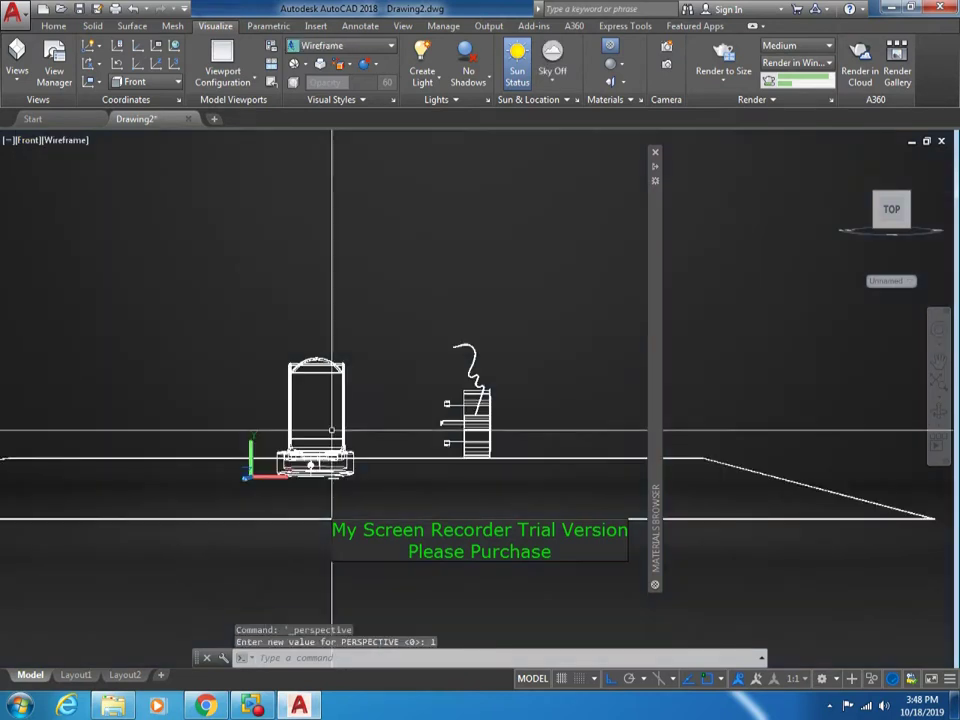
{"action": "left_click", "coordinate": [28, 141]}
{"action": "left_click", "coordinate": [71, 274]}
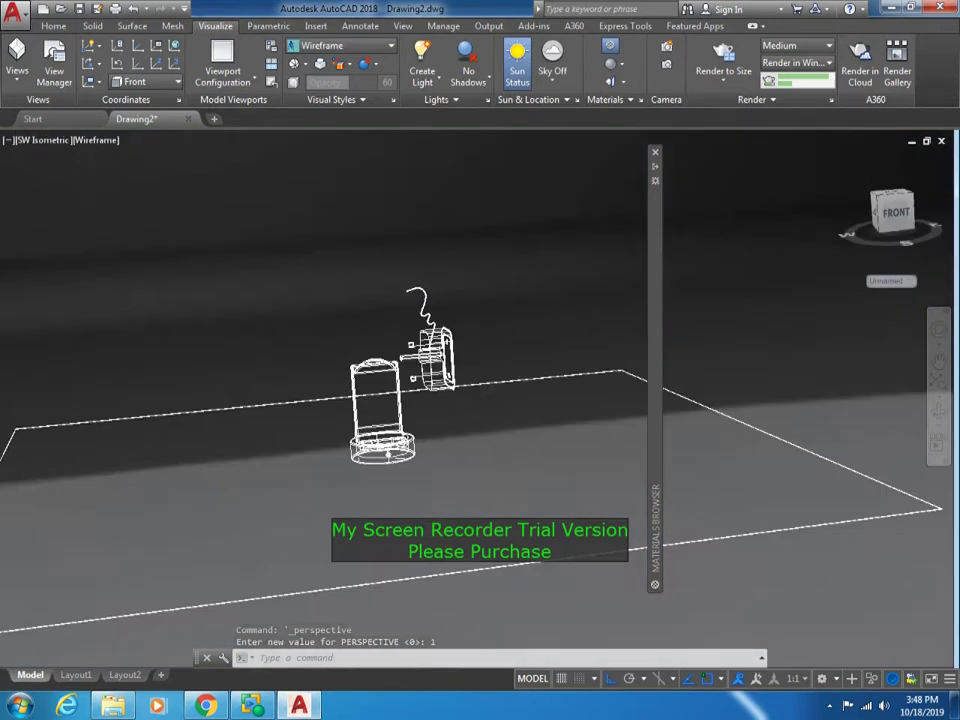
- Set the 2D Wireframe visual style and the Top view
{"action": "left_click", "coordinate": [95, 140]}
{"action": "left_click", "coordinate": [150, 180]}
{"action": "left_click", "coordinate": [40, 140]}
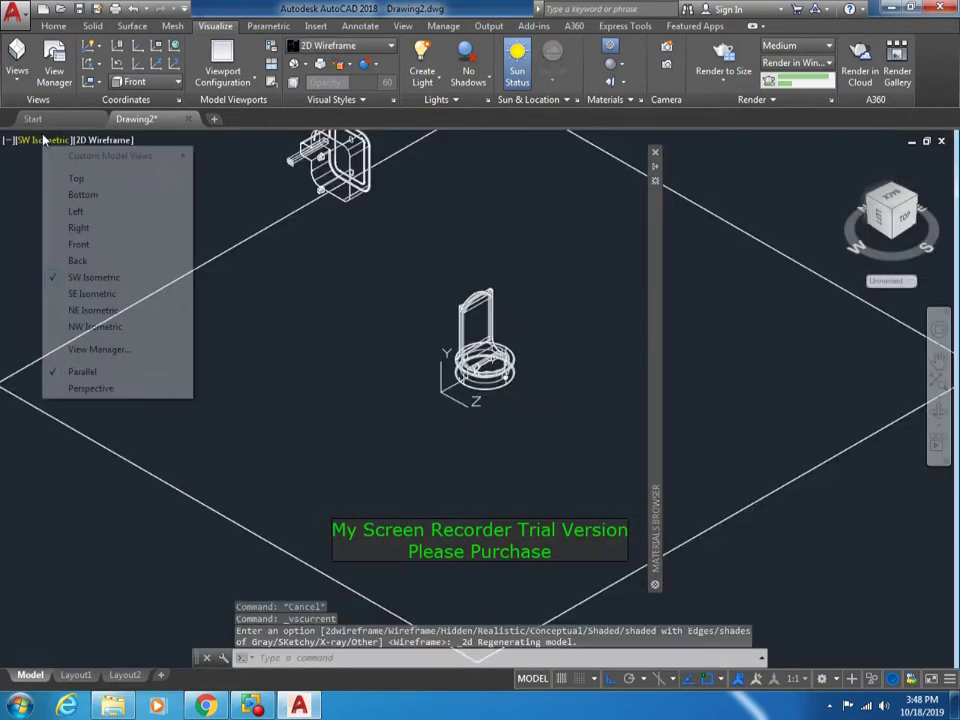
{"action": "left_click", "coordinate": [65, 180]}
- Move the plug adapter down from behind the stand to sit beside it
{"action": "type", "text": "m"}
{"action": "key", "text": "Return"}
{"action": "left_click", "coordinate": [354, 135]}
{"action": "left_click", "coordinate": [470, 215]}
{"action": "key", "text": "Return"}
{"action": "left_click", "coordinate": [484, 215]}
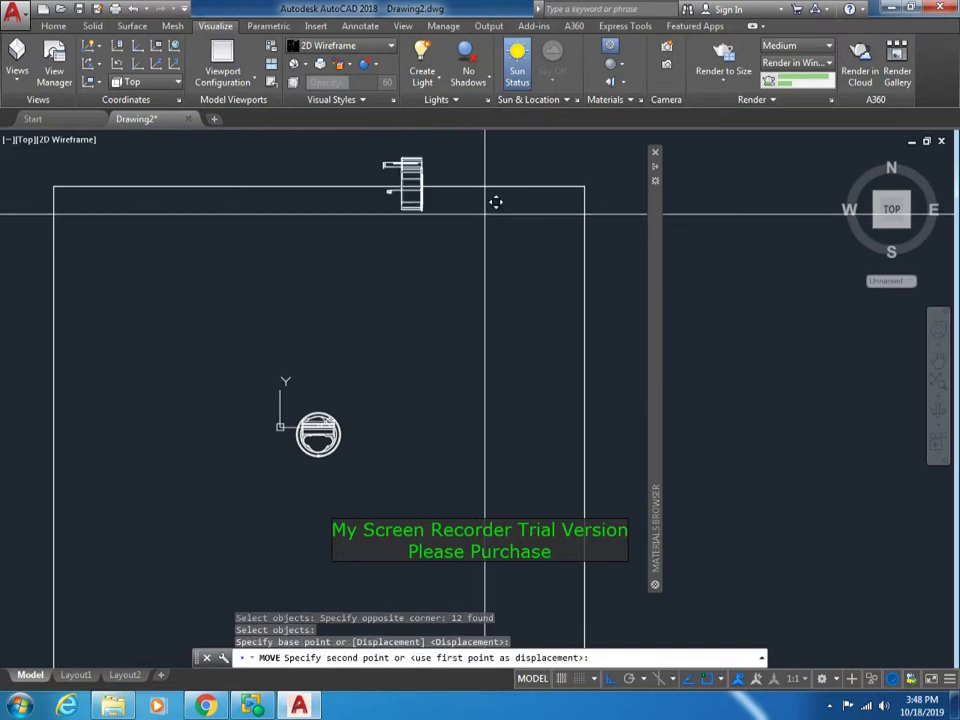
{"action": "left_click", "coordinate": [475, 462]}
- Nudge the plug adapter slightly left, closer to the stand
{"action": "key", "text": "Return"}
{"action": "left_click", "coordinate": [458, 381]}
{"action": "left_click", "coordinate": [380, 455]}
{"action": "key", "text": "Return"}
{"action": "left_click", "coordinate": [406, 517]}
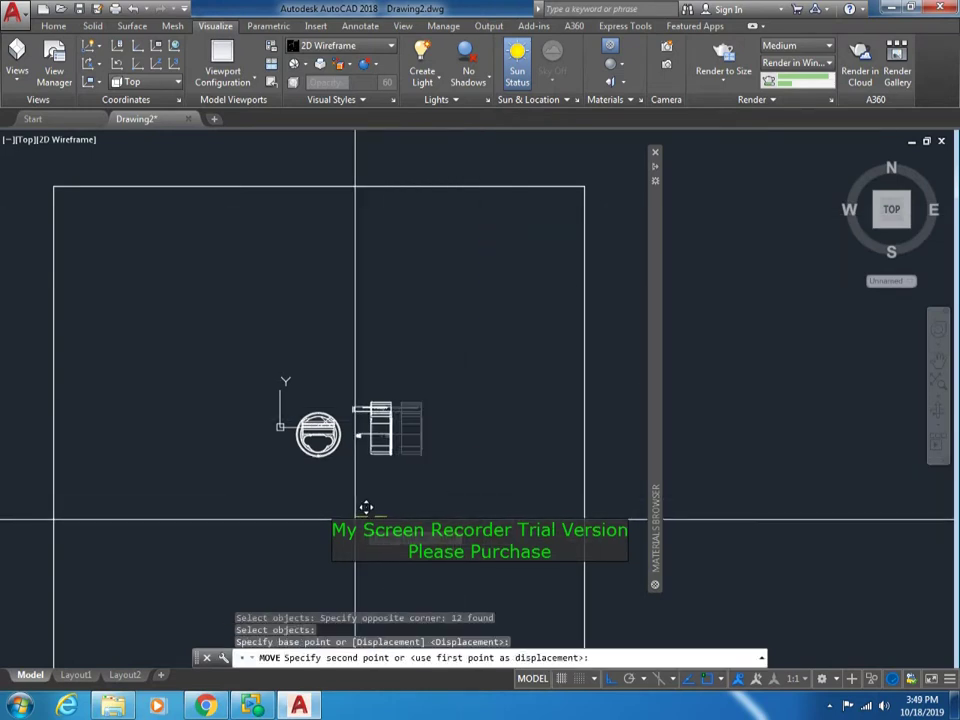
{"action": "left_click", "coordinate": [368, 508]}
- Zoom in on the stand and plug, then set Parallel projection and SW Isometric
{"action": "type", "text": "z"}
{"action": "key", "text": "Return"}
{"action": "left_click", "coordinate": [283, 375]}
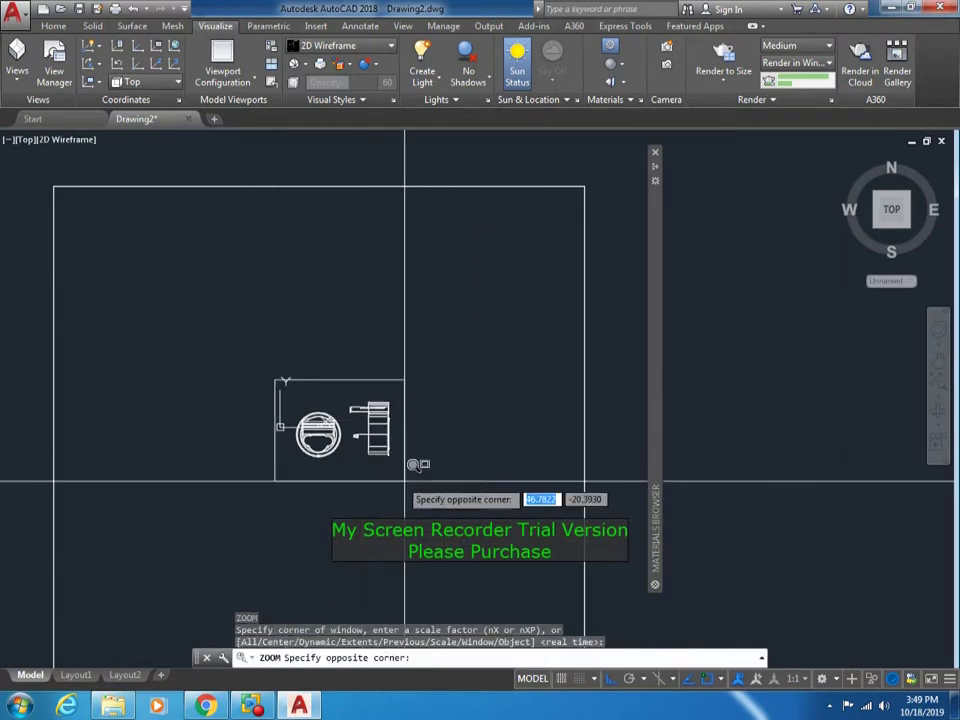
{"action": "left_click", "coordinate": [418, 463]}
{"action": "left_click", "coordinate": [24, 145]}
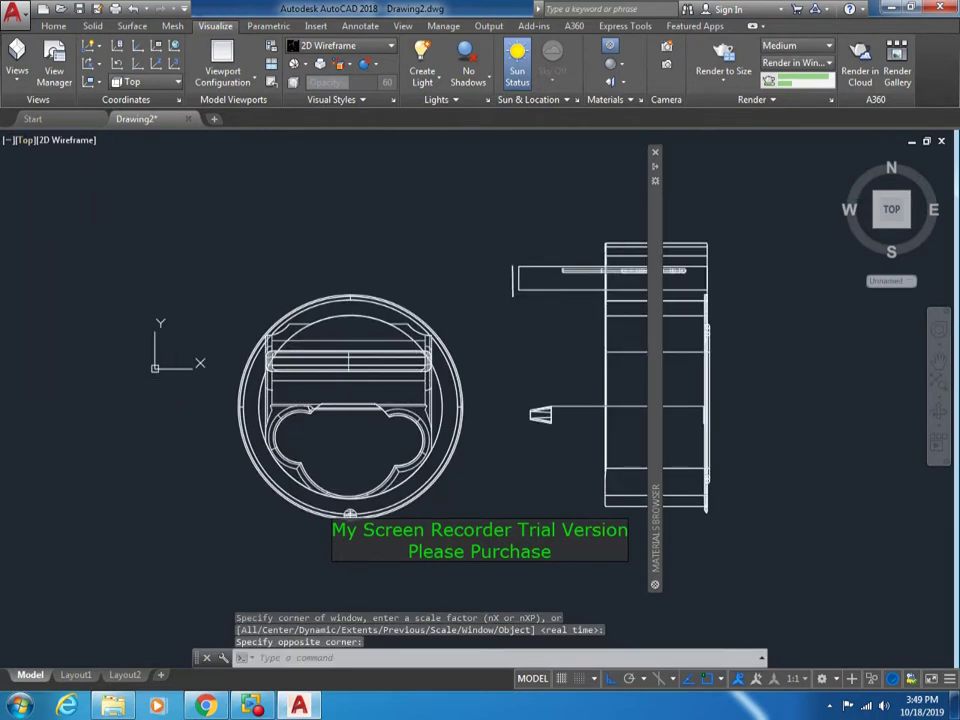
{"action": "left_click", "coordinate": [22, 140]}
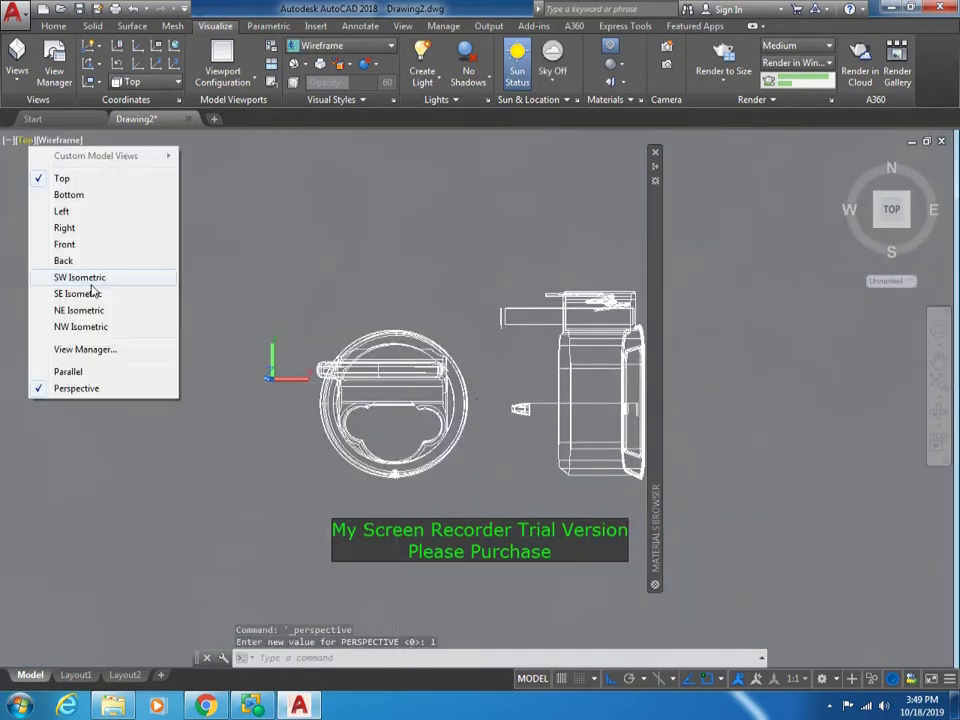
{"action": "left_click", "coordinate": [97, 372]}
{"action": "left_click", "coordinate": [27, 143]}
{"action": "left_click", "coordinate": [80, 274]}
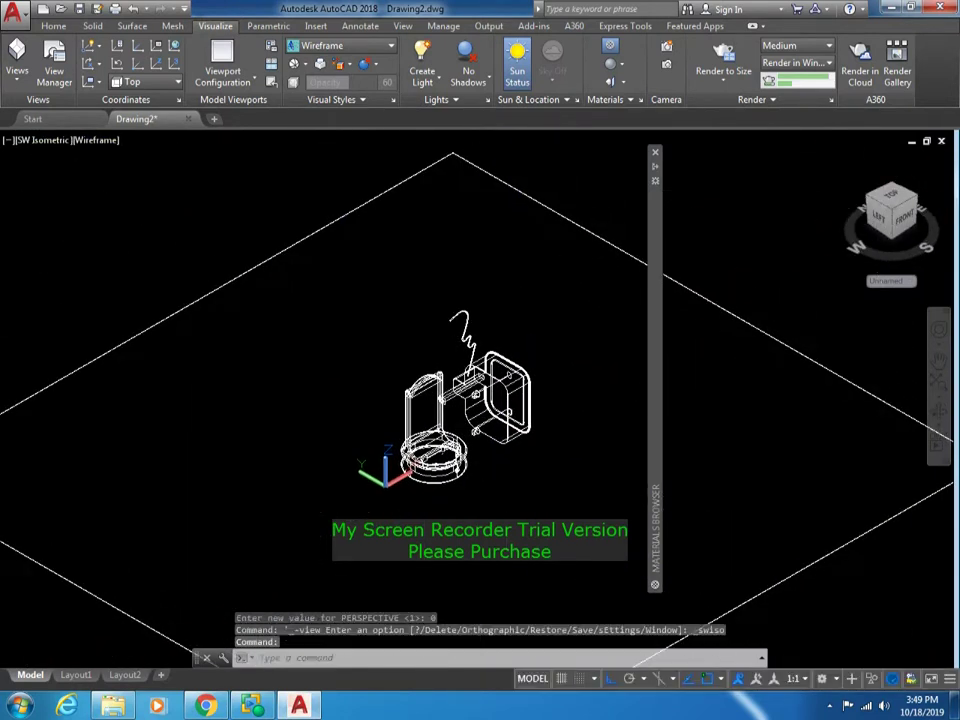
- Cancel 3DROTATE and orbit the view to a new angle around the stand and plug
{"action": "scroll", "coordinate": [462, 466], "scroll_direction": "up", "scroll_amount": 2}
{"action": "type", "text": "3drotate"}
{"action": "key", "text": "Return"}
{"action": "key", "text": "Escape"}
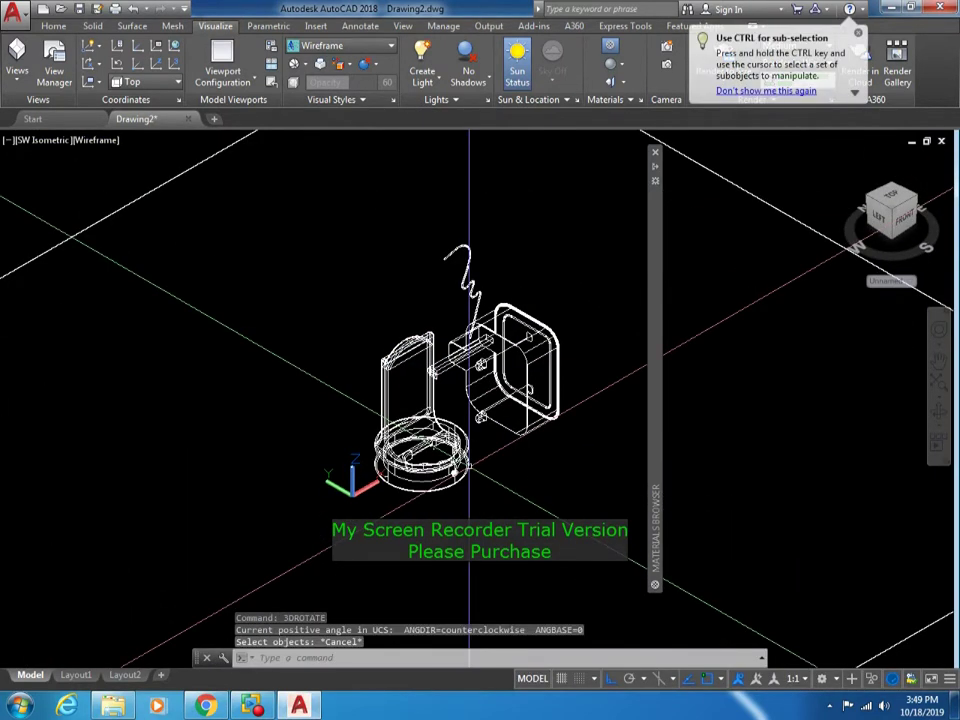
{"action": "type", "text": "dorbit"}
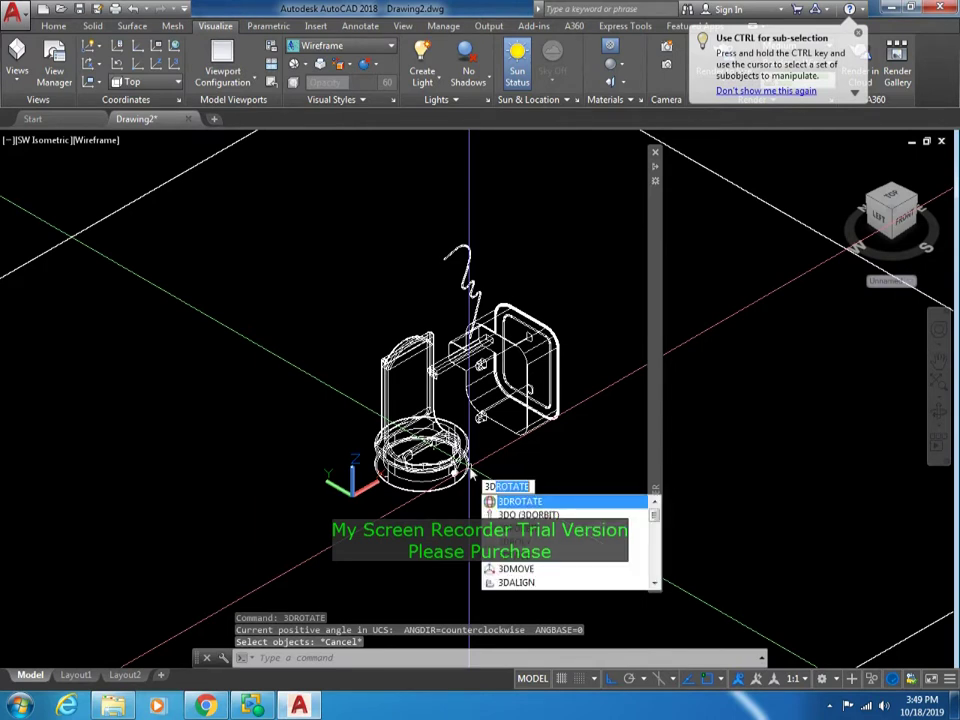
{"action": "key", "text": "Return"}
{"action": "left_click_drag", "start_coordinate": [489, 473], "coordinate": [442, 470]}
{"action": "key", "text": "Escape"}
- Zoom in closely on both models and switch the view to Perspective
{"action": "type", "text": "z"}
{"action": "key", "text": "Return"}
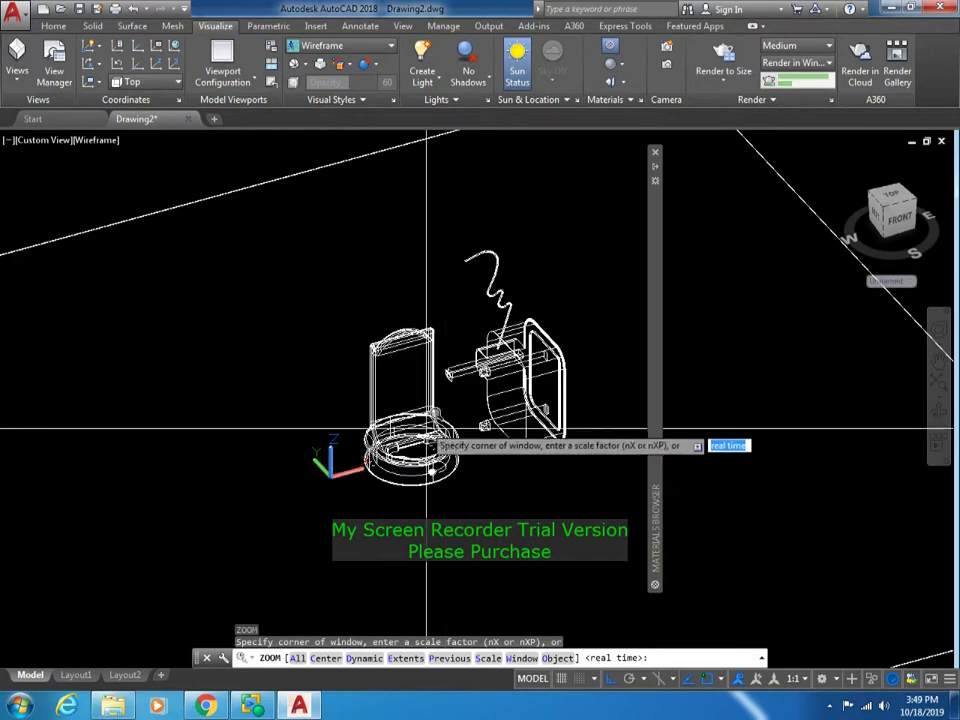
{"action": "left_click", "coordinate": [341, 234]}
{"action": "left_click", "coordinate": [626, 531]}
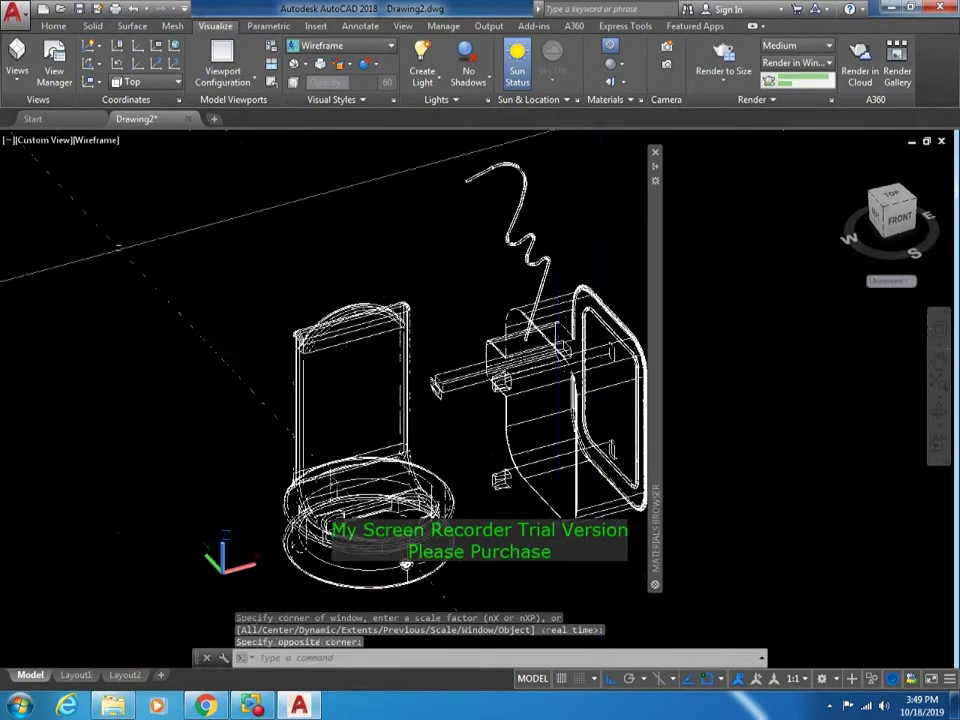
{"action": "left_click", "coordinate": [45, 140]}
{"action": "left_click", "coordinate": [89, 388]}
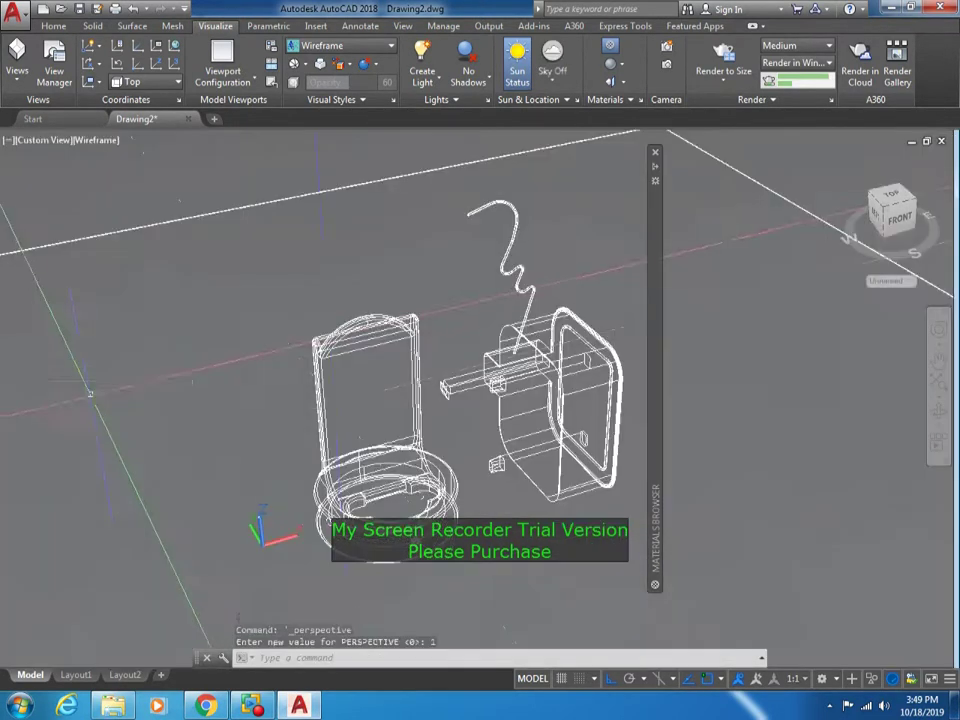
{"action": "scroll", "coordinate": [493, 345], "scroll_direction": "up", "scroll_amount": 2}
{"action": "scroll", "coordinate": [466, 426], "scroll_direction": "up", "scroll_amount": 2}
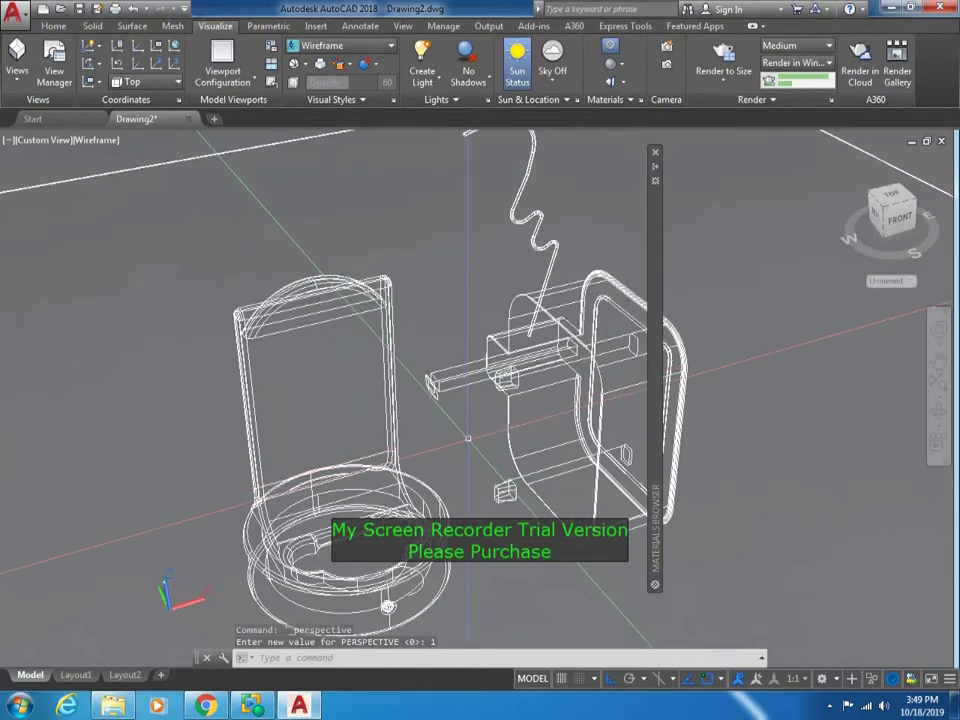
{"action": "scroll", "coordinate": [468, 438], "scroll_direction": "down", "scroll_amount": 2}
{"action": "left_click", "coordinate": [723, 58]}
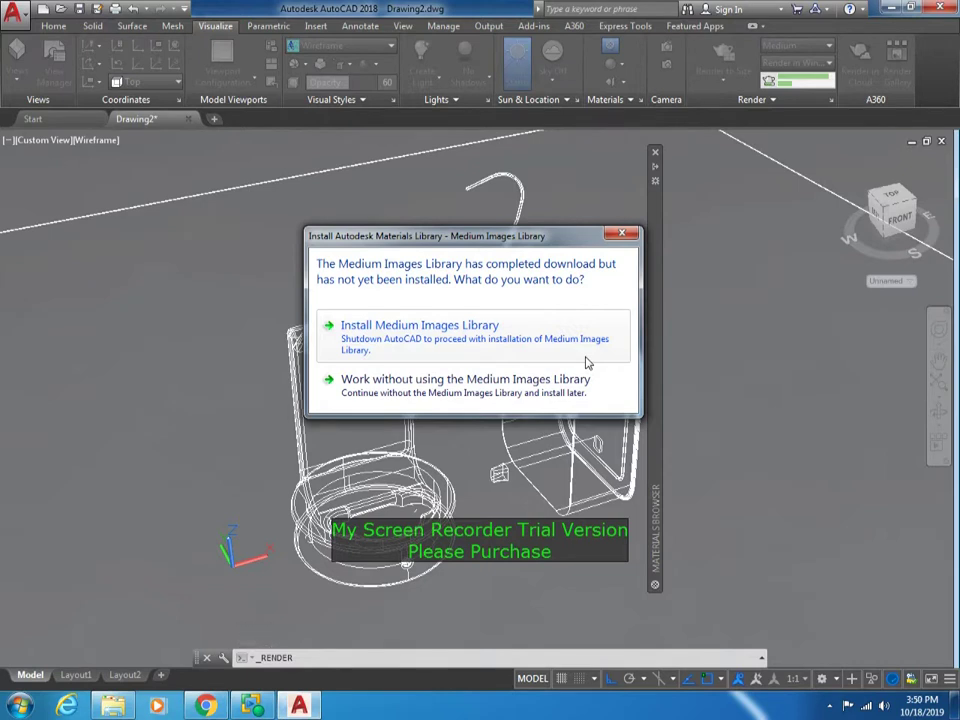
{"action": "left_click", "coordinate": [588, 363]}
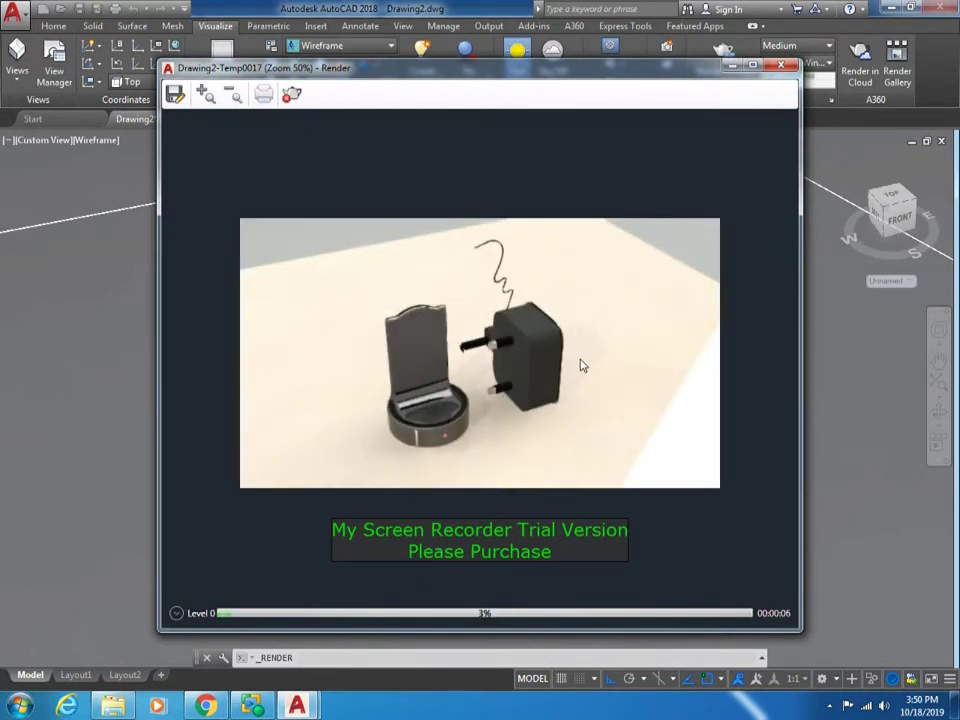
{"action": "left_click", "coordinate": [781, 65]}
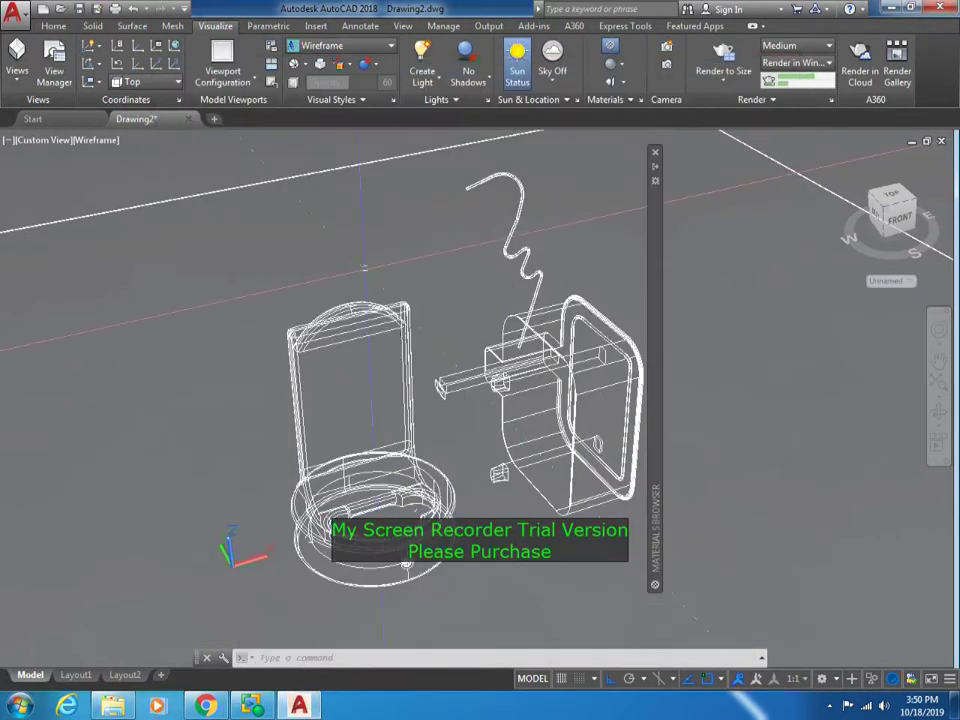
- Switch the viewport to 2D Wireframe and Top view
{"action": "left_click", "coordinate": [96, 140]}
{"action": "left_click", "coordinate": [119, 180]}
{"action": "left_click", "coordinate": [45, 140]}
{"action": "left_click", "coordinate": [60, 178]}
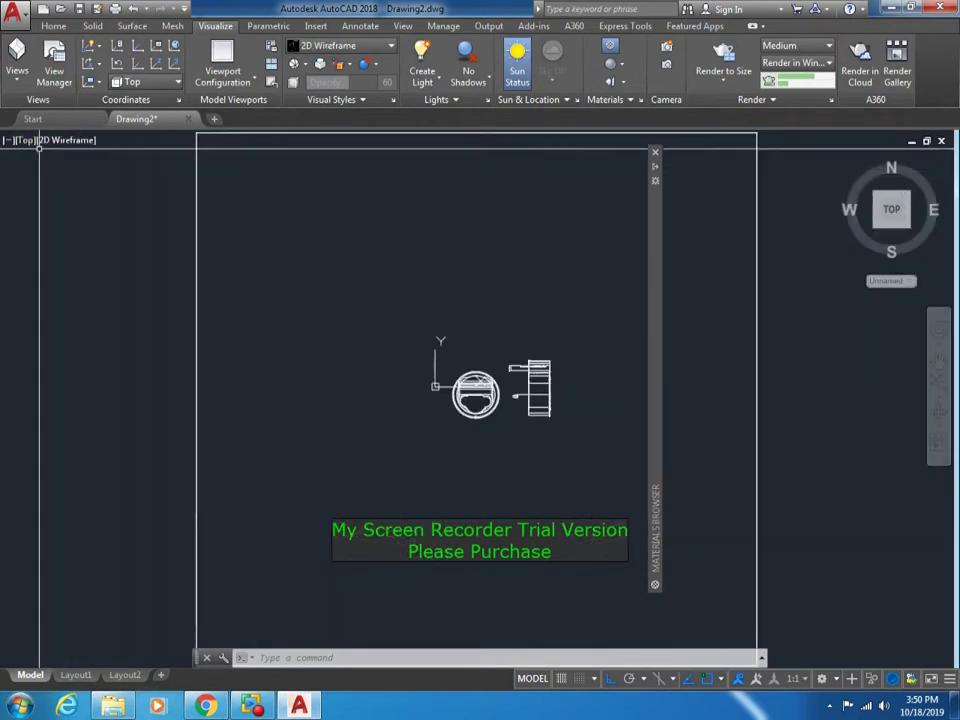
{"action": "scroll", "coordinate": [430, 415], "scroll_direction": "up", "scroll_amount": 3}
- Grip-stretch the floor rectangle further down and wider sideways beneath the stand and plug
{"action": "left_click", "coordinate": [411, 484]}
{"action": "left_click", "coordinate": [428, 480]}
{"action": "left_click", "coordinate": [429, 660]}
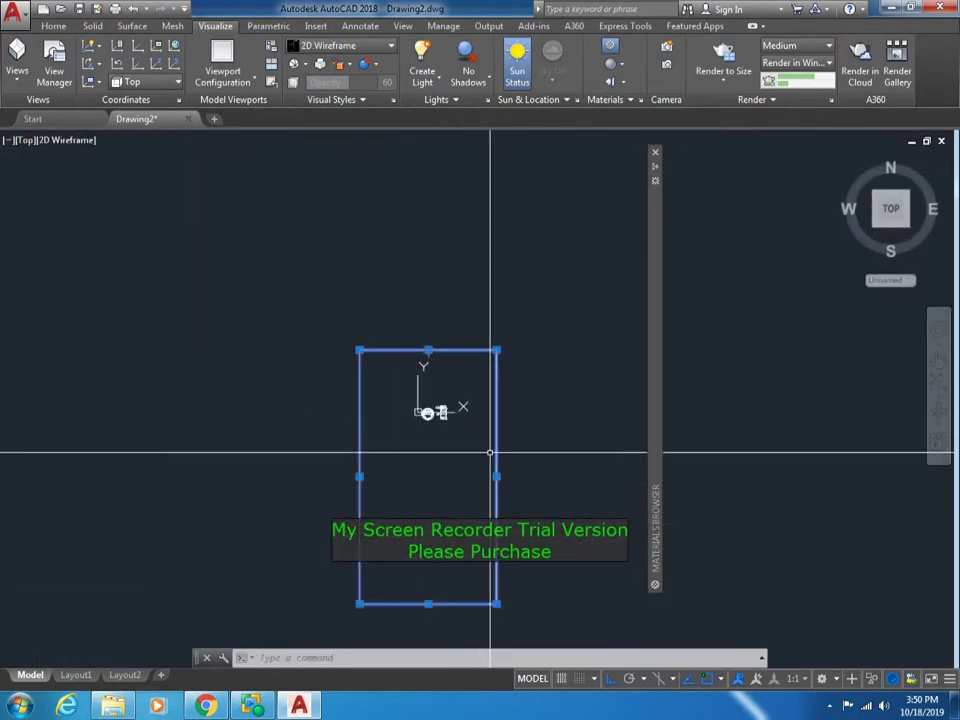
{"action": "left_click", "coordinate": [358, 470]}
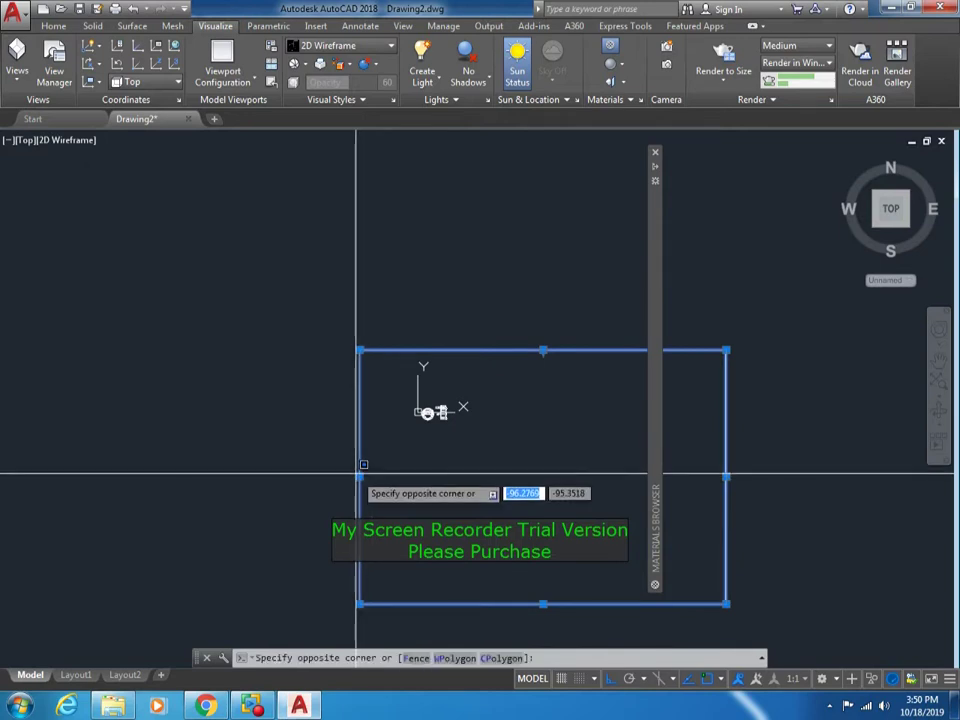
{"action": "left_click", "coordinate": [188, 470]}
- Switch to SW Isometric, zoom-window onto the stand and plug, and orbit around them
{"action": "left_click", "coordinate": [25, 140]}
{"action": "left_click", "coordinate": [64, 274]}
{"action": "type", "text": "z"}
{"action": "key", "text": "Return"}
{"action": "left_click", "coordinate": [353, 295]}
{"action": "left_click", "coordinate": [450, 388]}
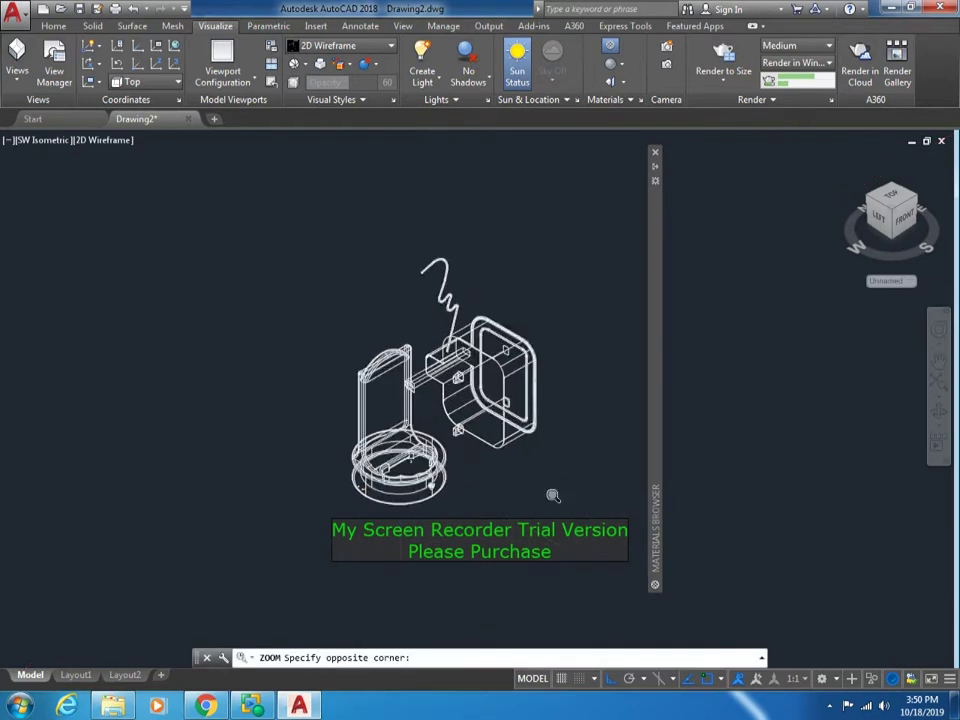
{"action": "mouse_move", "coordinate": [538, 510]}
{"action": "middle_mouse_down", "text": "shift"}
{"action": "mouse_move", "coordinate": [499, 510]}
{"action": "mouse_move", "coordinate": [618, 203]}
{"action": "middle_mouse_up", "text": "shift"}
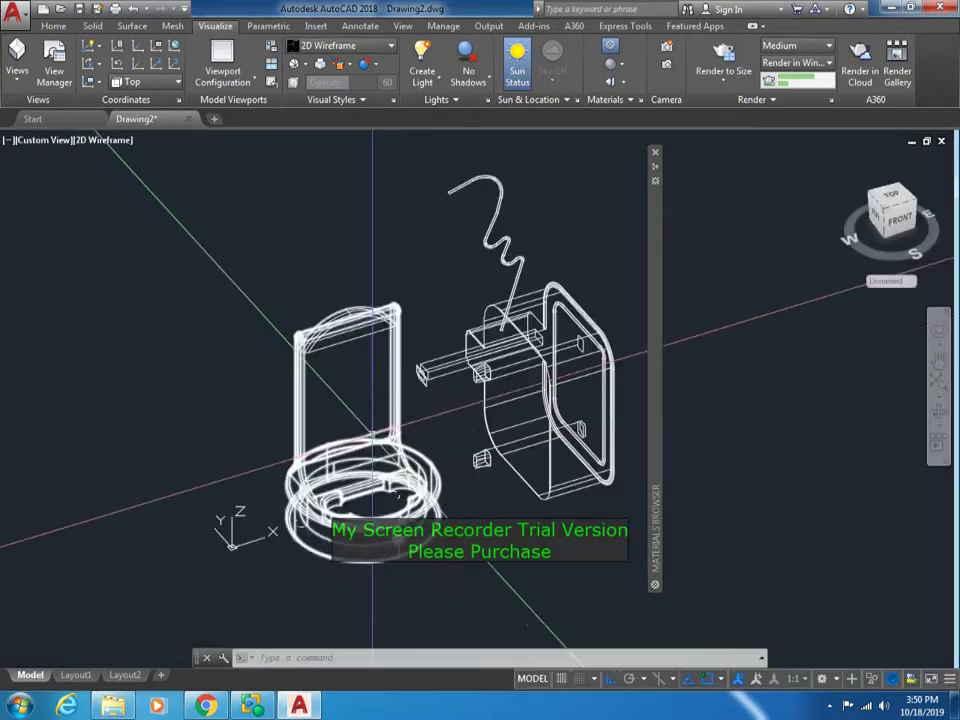
- Render the stand and plug at Medium quality, continuing without the image library
{"action": "left_click", "coordinate": [723, 62]}
{"action": "left_click", "coordinate": [795, 45]}
{"action": "left_click", "coordinate": [795, 45]}
{"action": "left_click", "coordinate": [723, 62]}
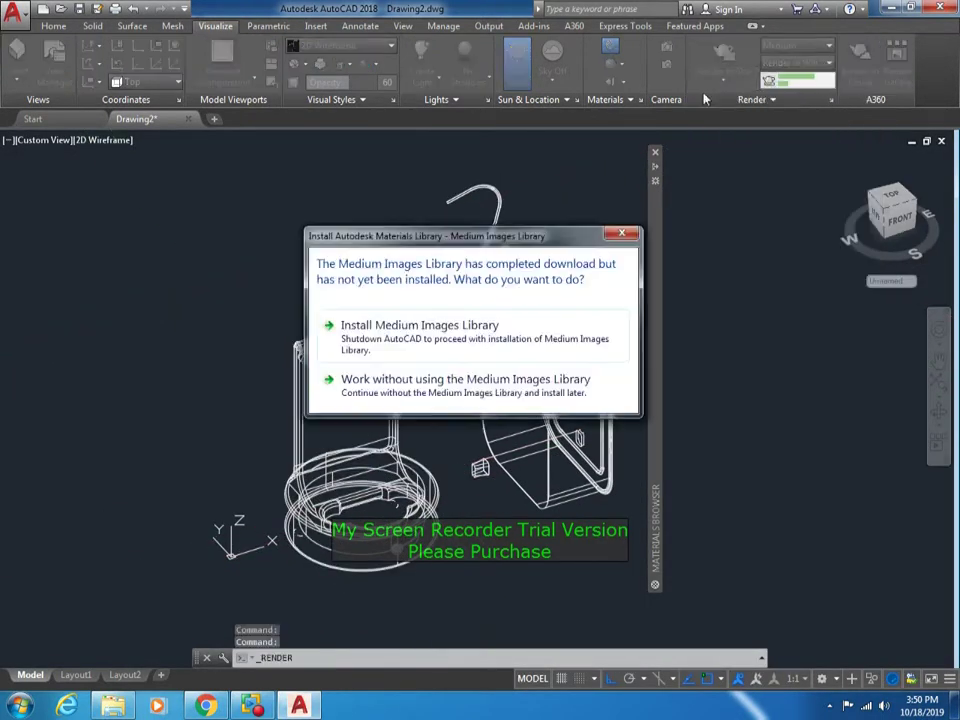
{"action": "left_click", "coordinate": [542, 378]}
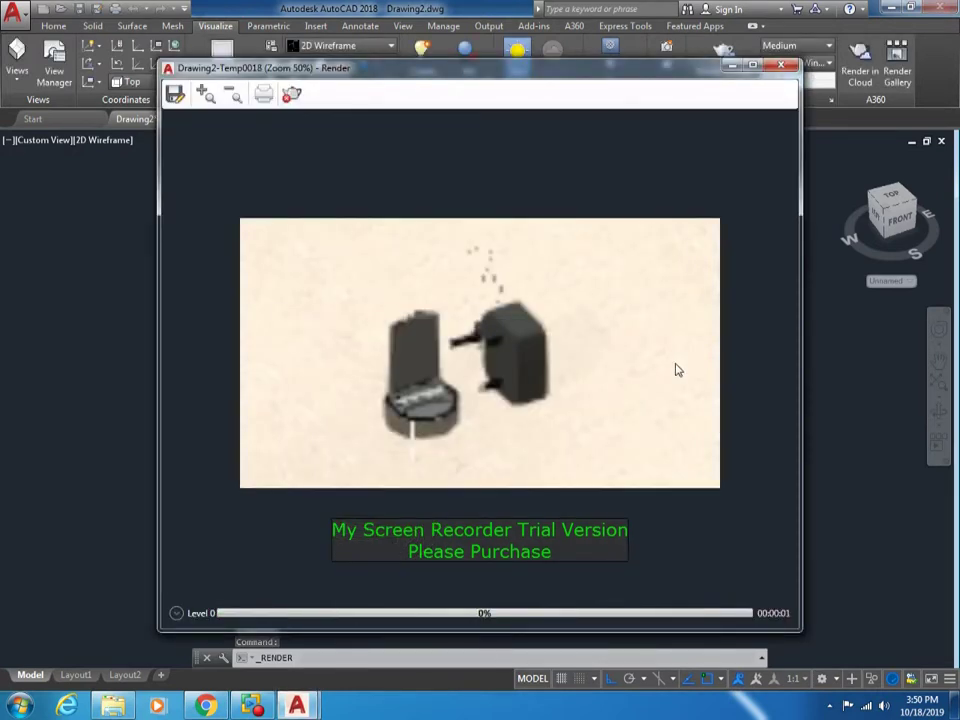
{"action": "scroll", "coordinate": [445, 340], "scroll_direction": "up", "scroll_amount": 1}
{"action": "scroll", "coordinate": [463, 386], "scroll_direction": "up", "scroll_amount": 1}
{"action": "scroll", "coordinate": [463, 386], "scroll_direction": "down", "scroll_amount": 1}
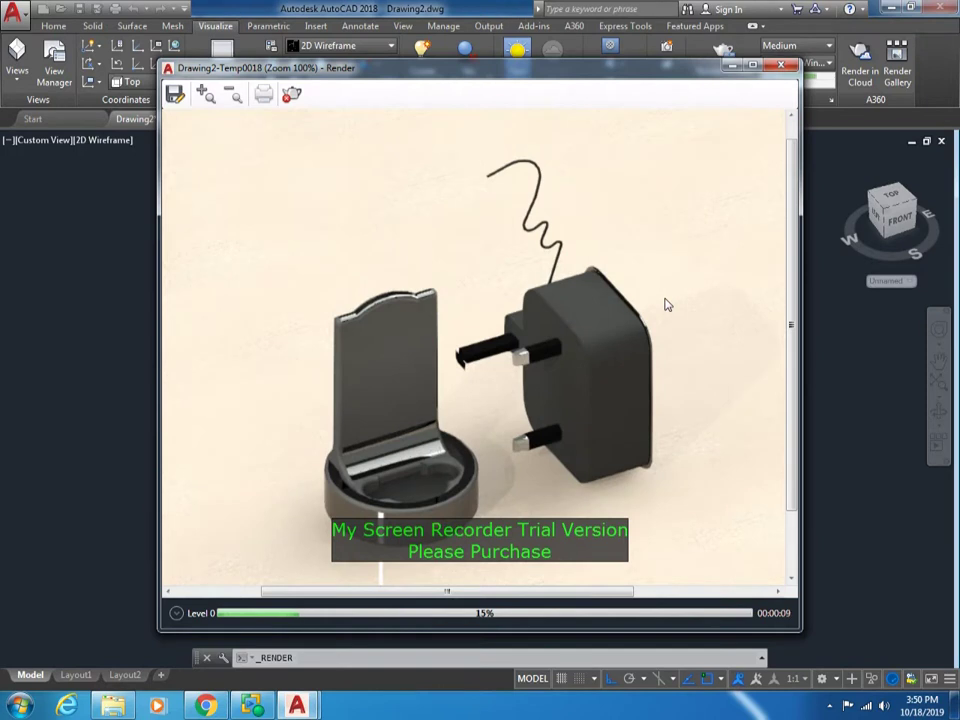
{"action": "scroll", "coordinate": [665, 304], "scroll_direction": "down", "scroll_amount": 1}
{"action": "scroll", "coordinate": [542, 300], "scroll_direction": "up", "scroll_amount": 1}
{"action": "scroll", "coordinate": [590, 306], "scroll_direction": "down", "scroll_amount": 1}
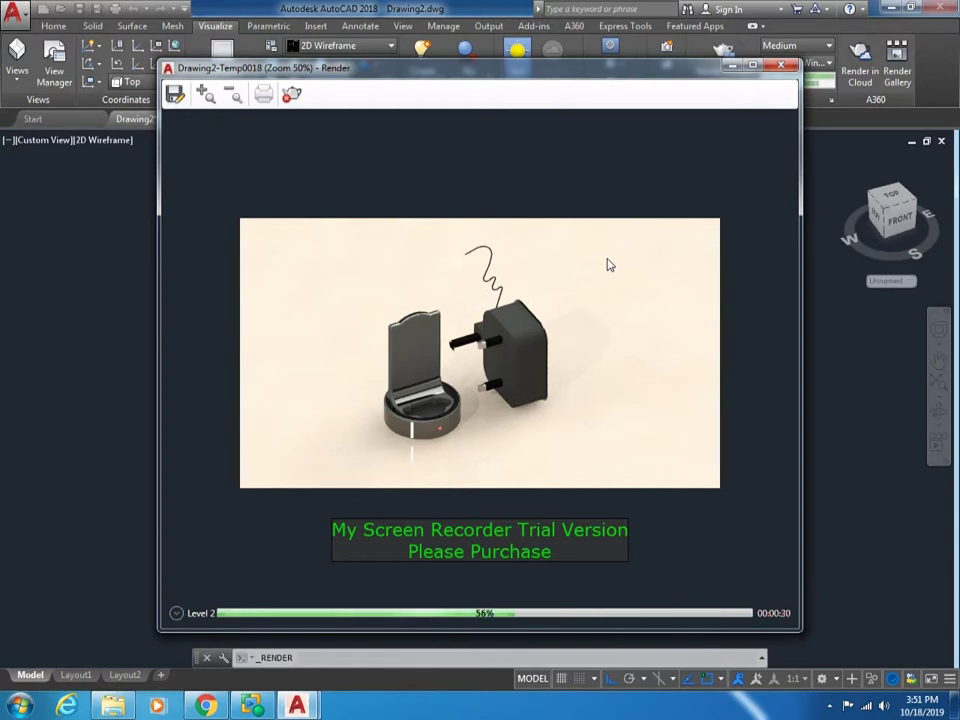
{"action": "scroll", "coordinate": [604, 270], "scroll_direction": "up", "scroll_amount": 1}
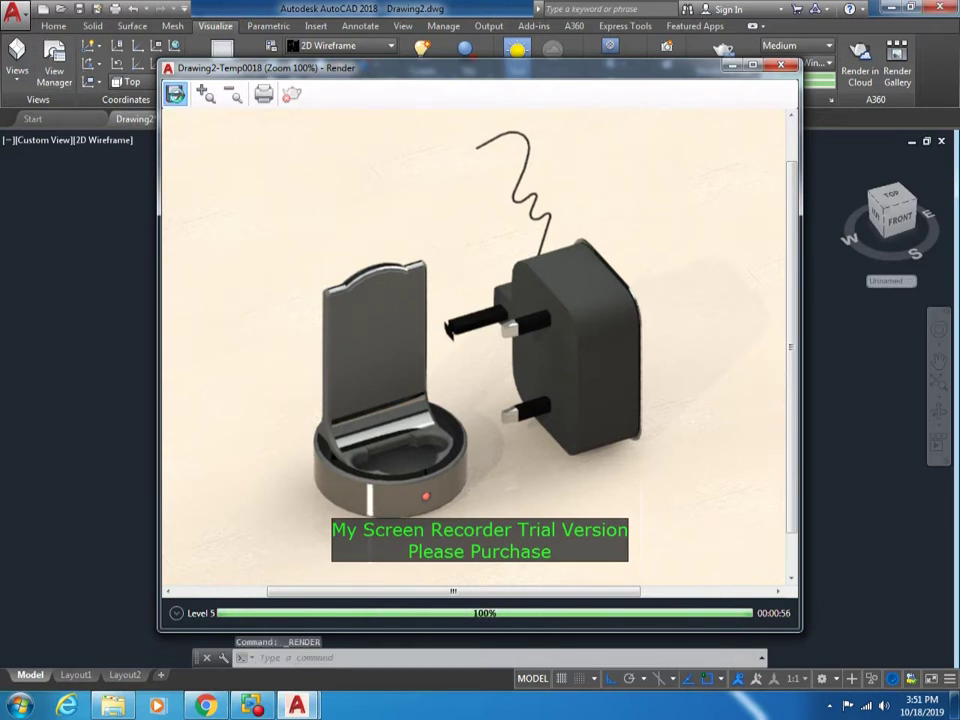
- Save the finished render as a 32-bit PNG image
{"action": "left_click", "coordinate": [174, 93]}
{"action": "left_click", "coordinate": [678, 493]}
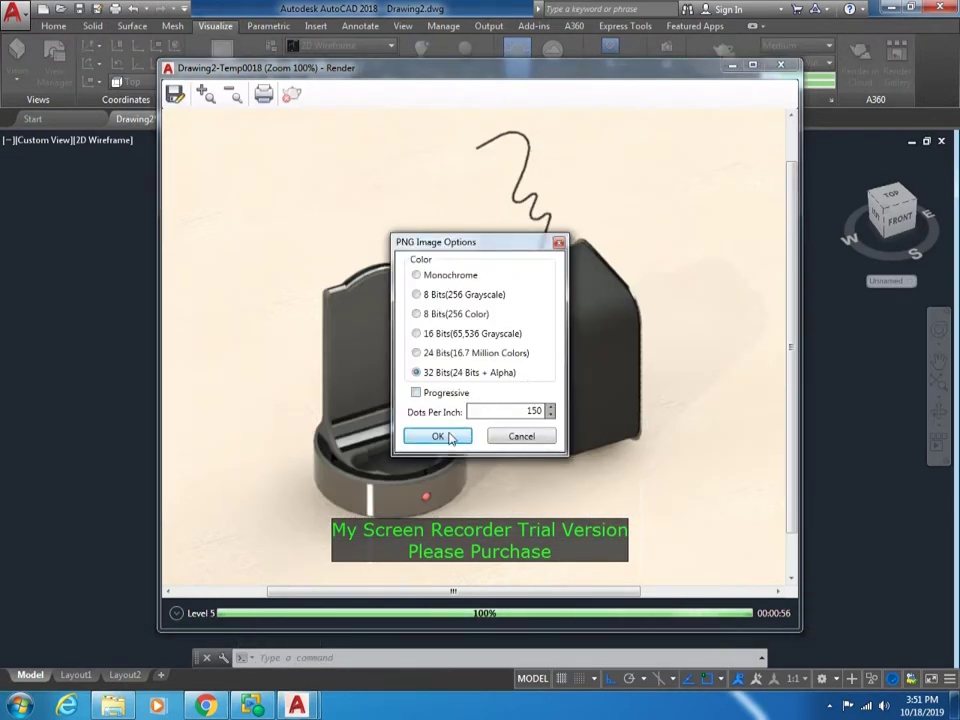
{"action": "left_click", "coordinate": [452, 437]}
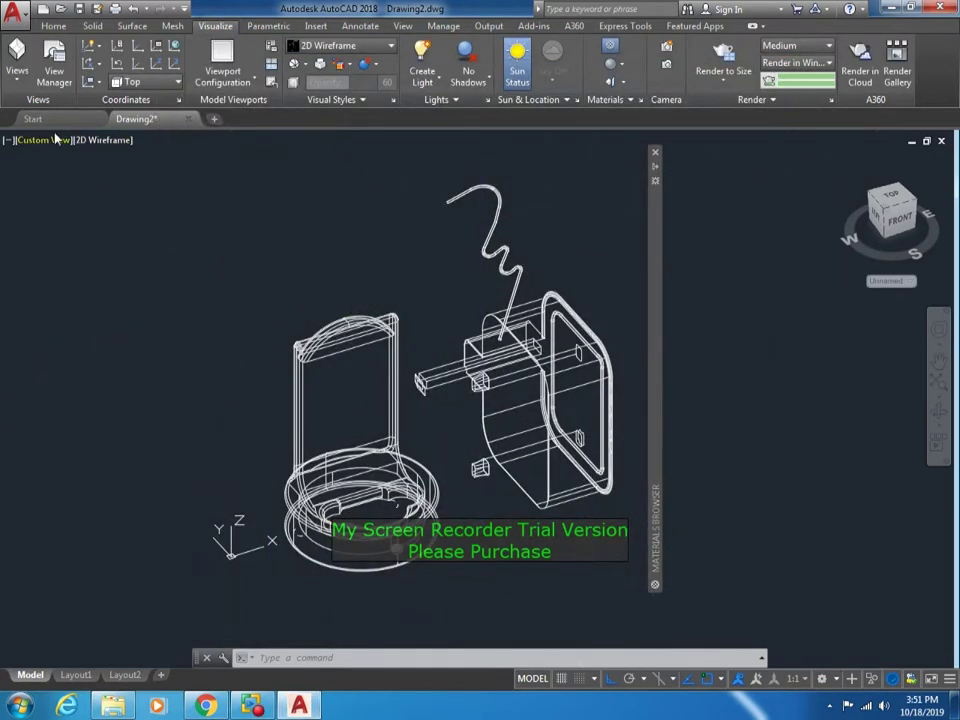
- Set the viewport to 2D Wireframe with perspective projection
{"action": "left_click", "coordinate": [45, 140]}
{"action": "left_click", "coordinate": [90, 141]}
{"action": "left_click", "coordinate": [110, 170]}
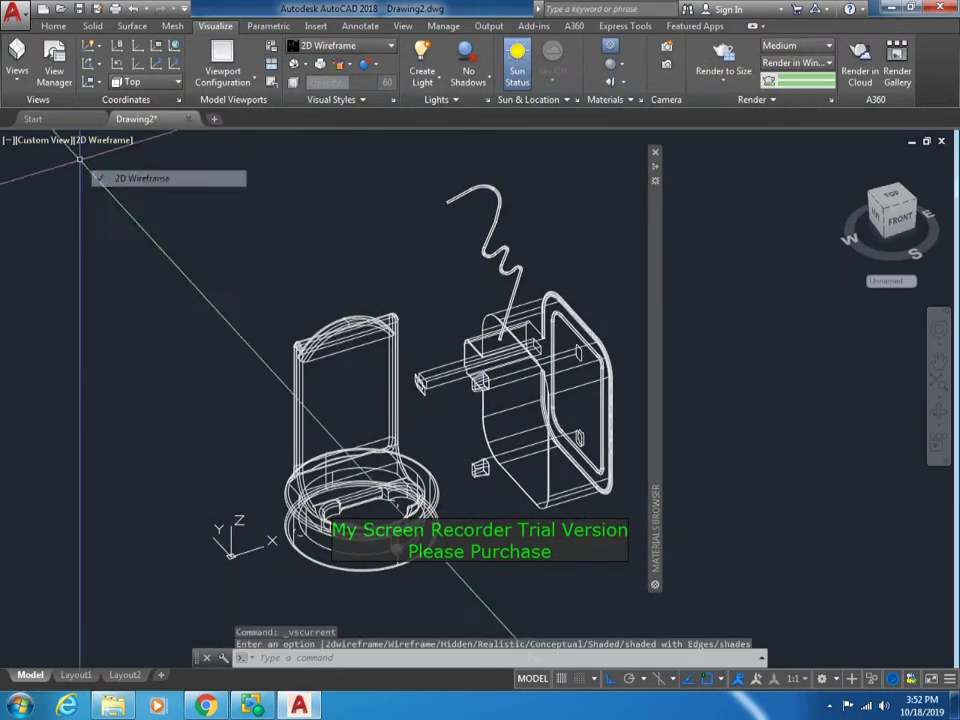
{"action": "left_click", "coordinate": [45, 140]}
{"action": "left_click", "coordinate": [90, 388]}
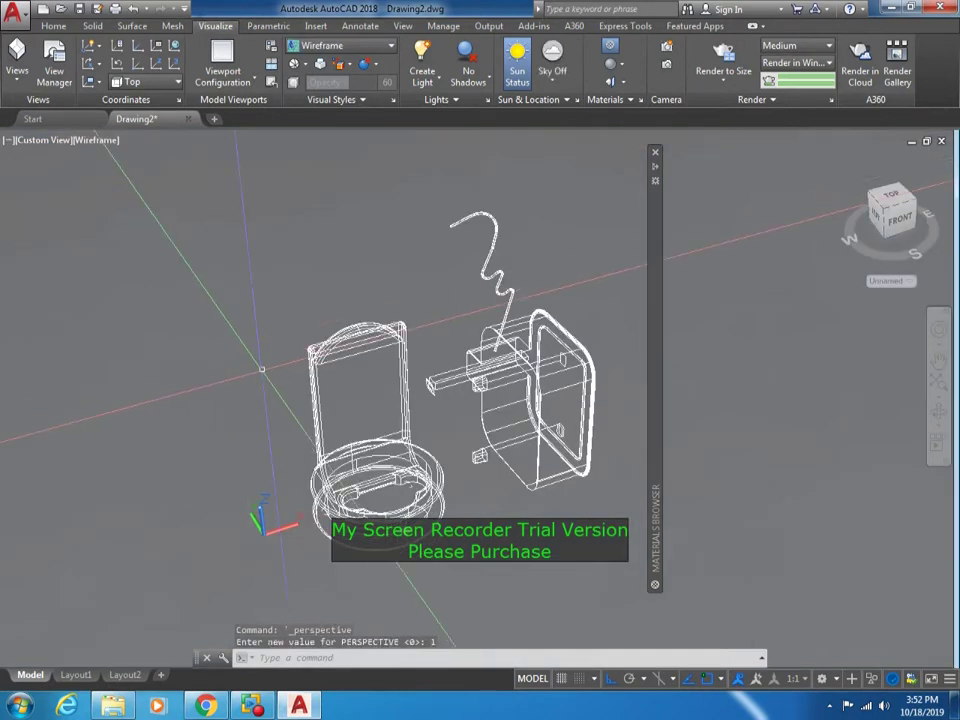
{"action": "scroll", "coordinate": [413, 326], "scroll_direction": "up", "scroll_amount": 3}
{"action": "scroll", "coordinate": [413, 326], "scroll_direction": "down", "scroll_amount": 3}
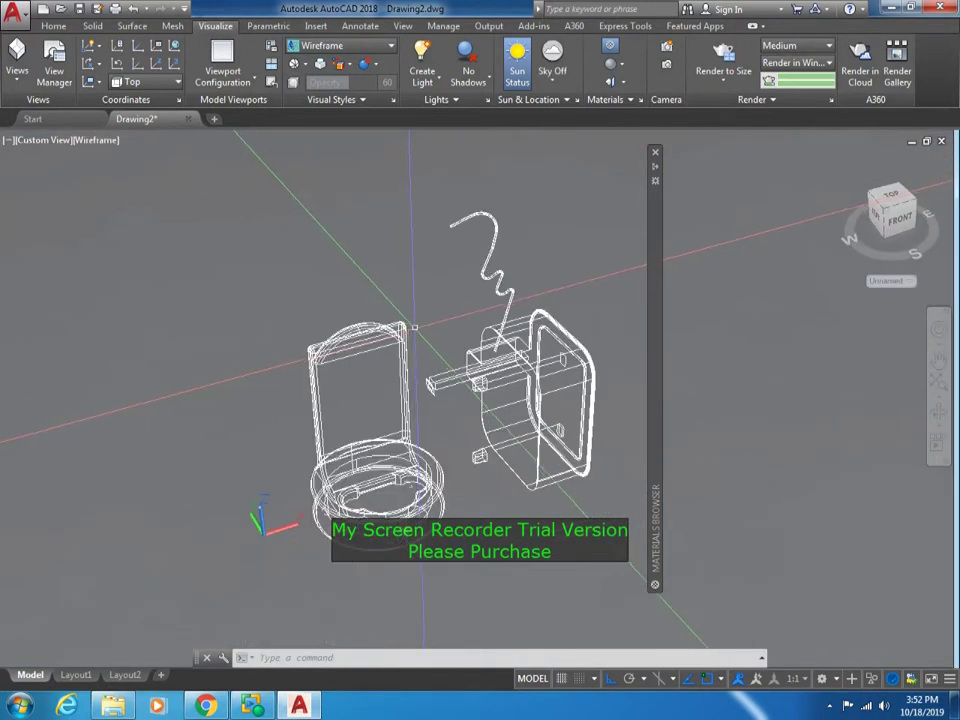
- Render the perspective view of the stand and plug without the medium image library
{"action": "left_click", "coordinate": [723, 58]}
{"action": "left_click", "coordinate": [400, 370]}
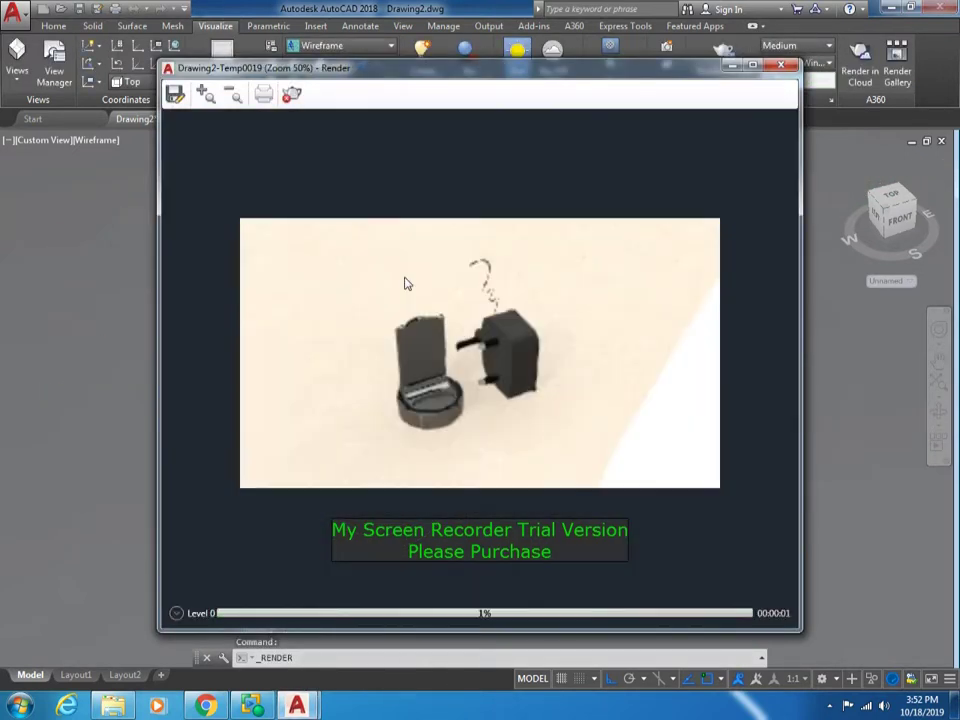
{"action": "scroll", "coordinate": [405, 282], "scroll_direction": "up", "scroll_amount": 2}
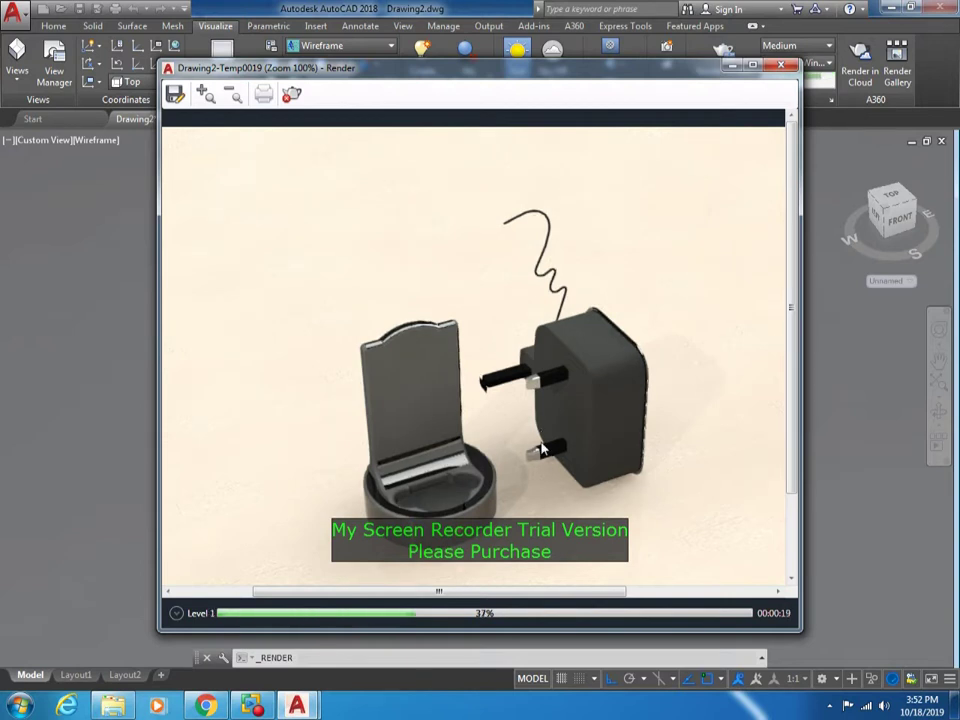
{"action": "scroll", "coordinate": [490, 390], "scroll_direction": "down", "scroll_amount": 1}
{"action": "scroll", "coordinate": [484, 380], "scroll_direction": "up", "scroll_amount": 2}
{"action": "scroll", "coordinate": [484, 380], "scroll_direction": "down", "scroll_amount": 1}
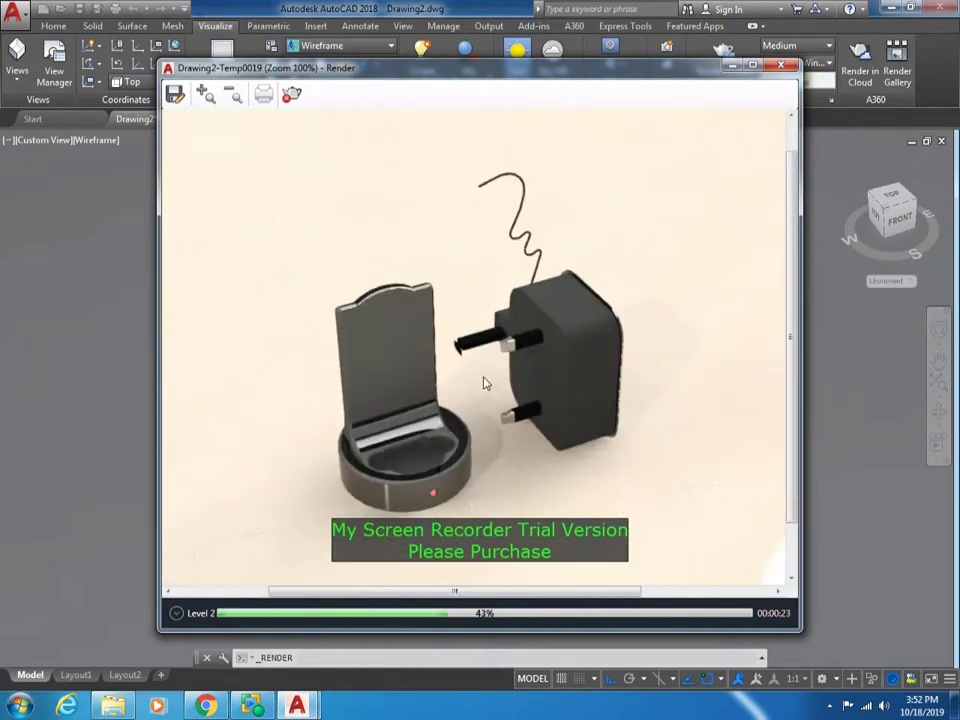
{"action": "scroll", "coordinate": [484, 382], "scroll_direction": "up", "scroll_amount": 2}
{"action": "scroll", "coordinate": [474, 324], "scroll_direction": "down", "scroll_amount": 1}
{"action": "scroll", "coordinate": [514, 358], "scroll_direction": "down", "scroll_amount": 1}
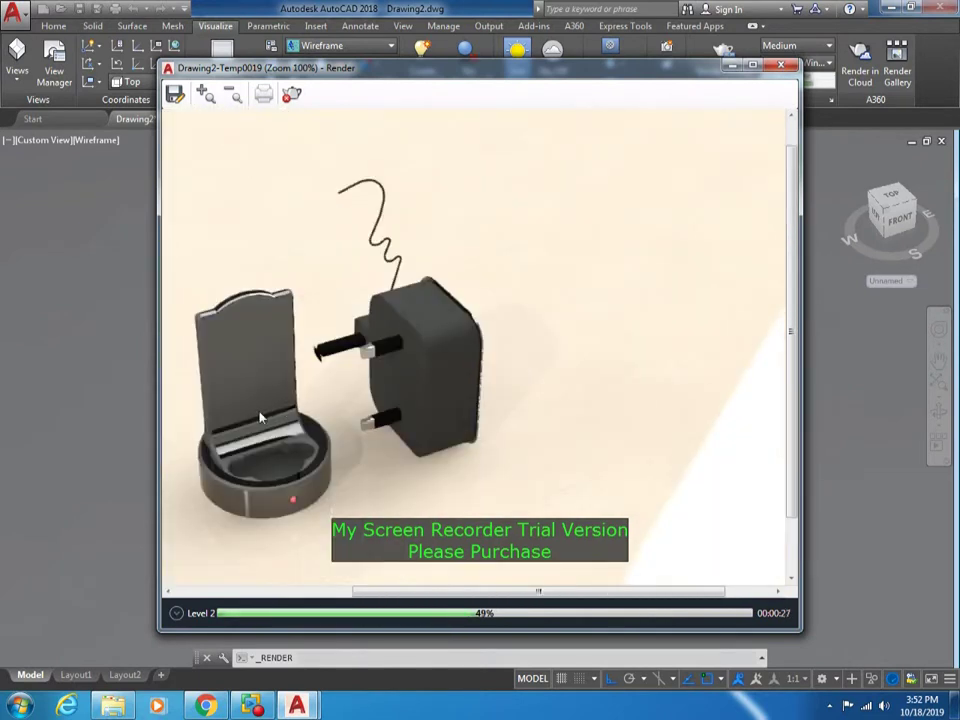
{"action": "scroll", "coordinate": [260, 418], "scroll_direction": "down", "scroll_amount": 1}
{"action": "scroll", "coordinate": [440, 382], "scroll_direction": "up", "scroll_amount": 2}
{"action": "scroll", "coordinate": [443, 381], "scroll_direction": "down", "scroll_amount": 1}
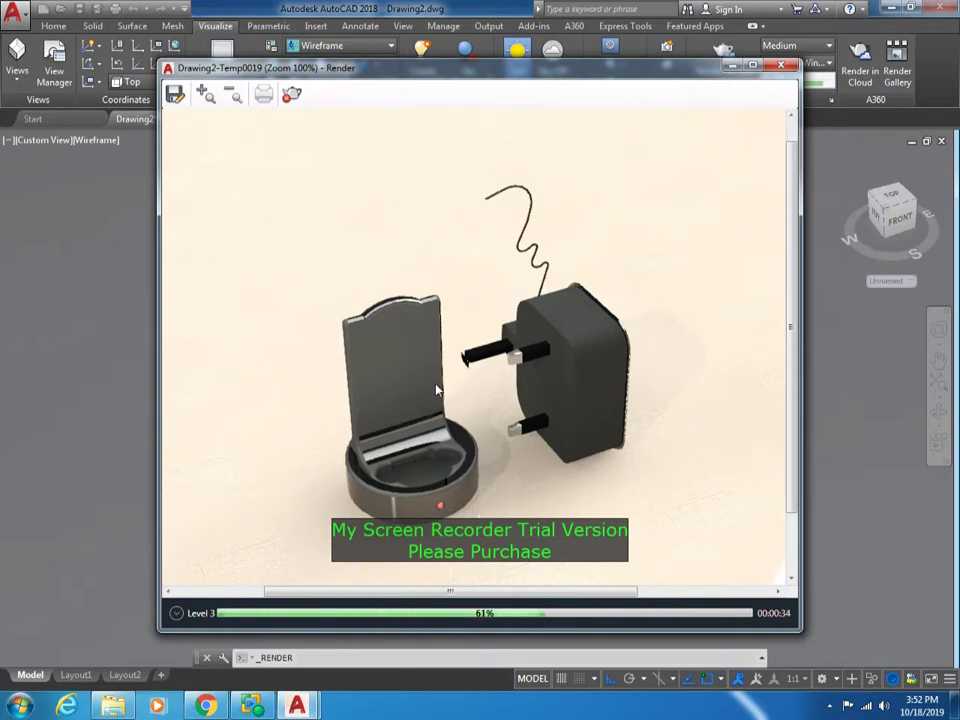
{"action": "scroll", "coordinate": [469, 422], "scroll_direction": "down", "scroll_amount": 1}
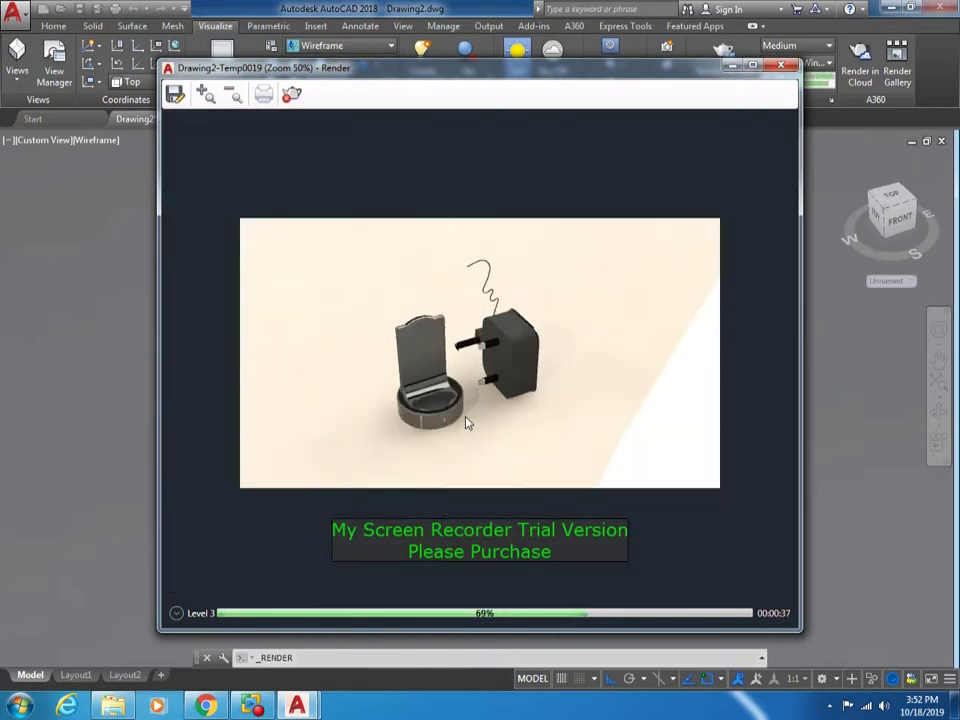
{"action": "scroll", "coordinate": [443, 401], "scroll_direction": "up", "scroll_amount": 1}
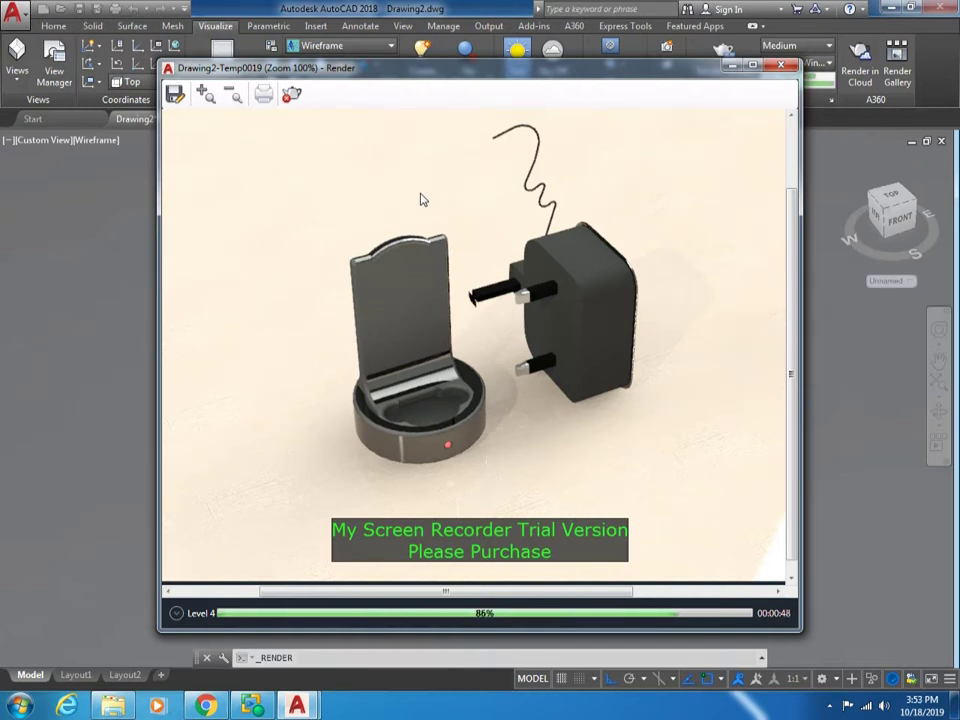
- Save the render as Drawing2-Temp0019.png in the WATCH CHARGER folder
{"action": "left_click", "coordinate": [175, 93]}
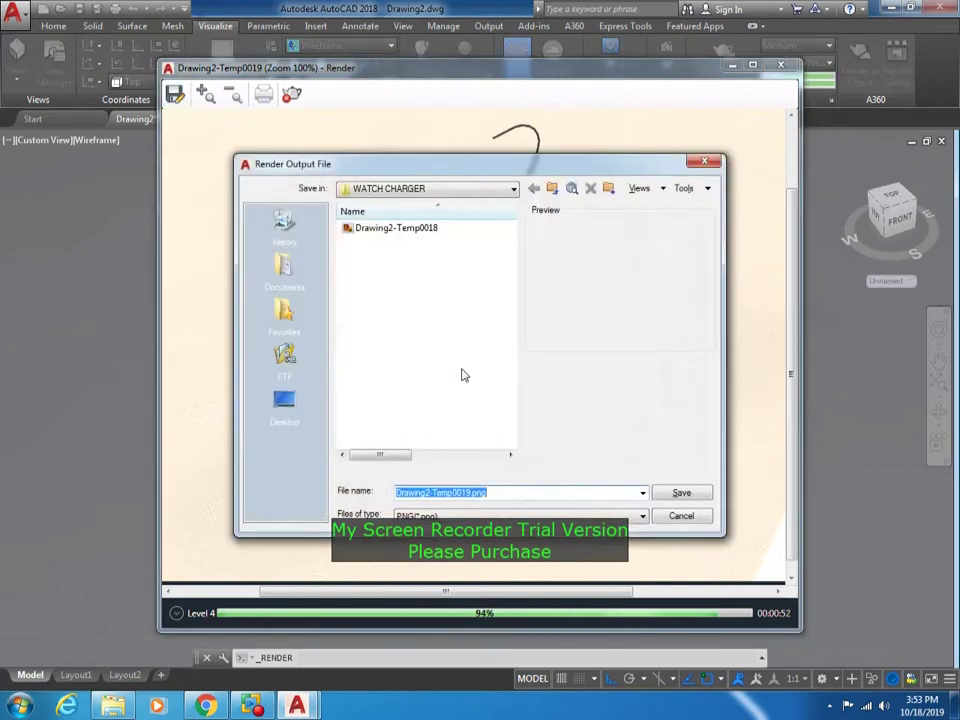
{"action": "left_click", "coordinate": [680, 492]}
{"action": "left_click", "coordinate": [437, 435]}
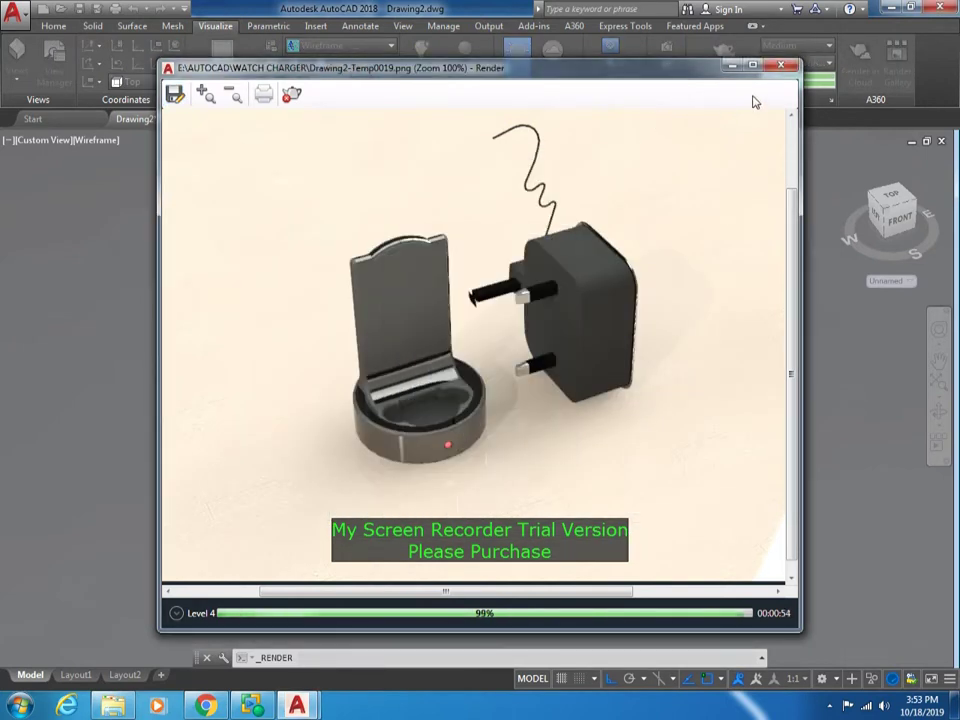
- Close the Render window and return the viewport to parallel projection
{"action": "left_click", "coordinate": [783, 68]}
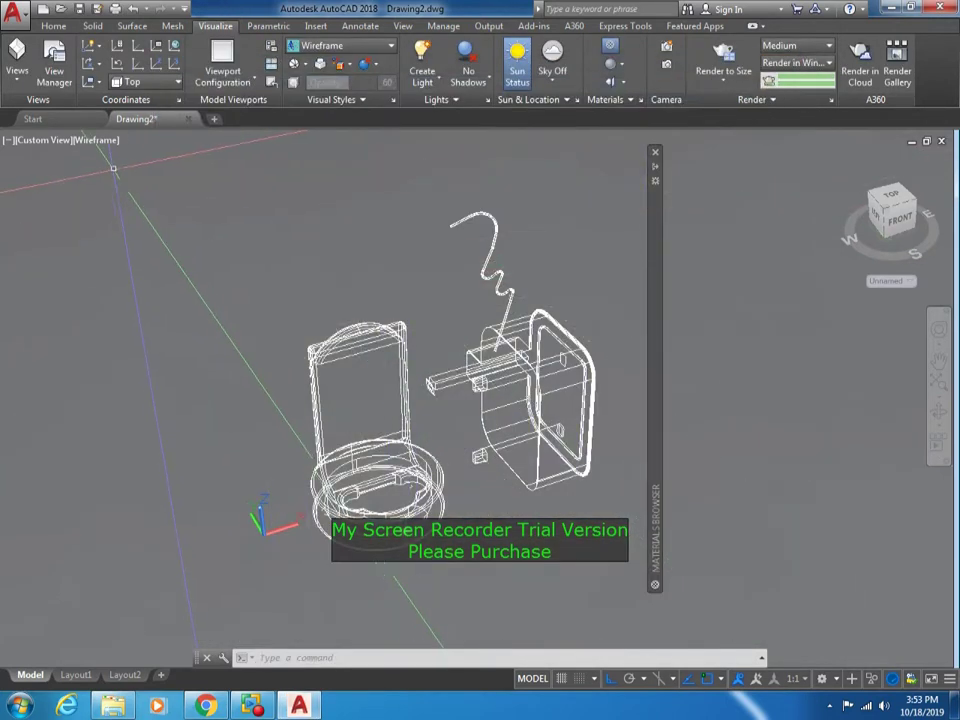
{"action": "left_click", "coordinate": [55, 140]}
{"action": "left_click", "coordinate": [80, 371]}
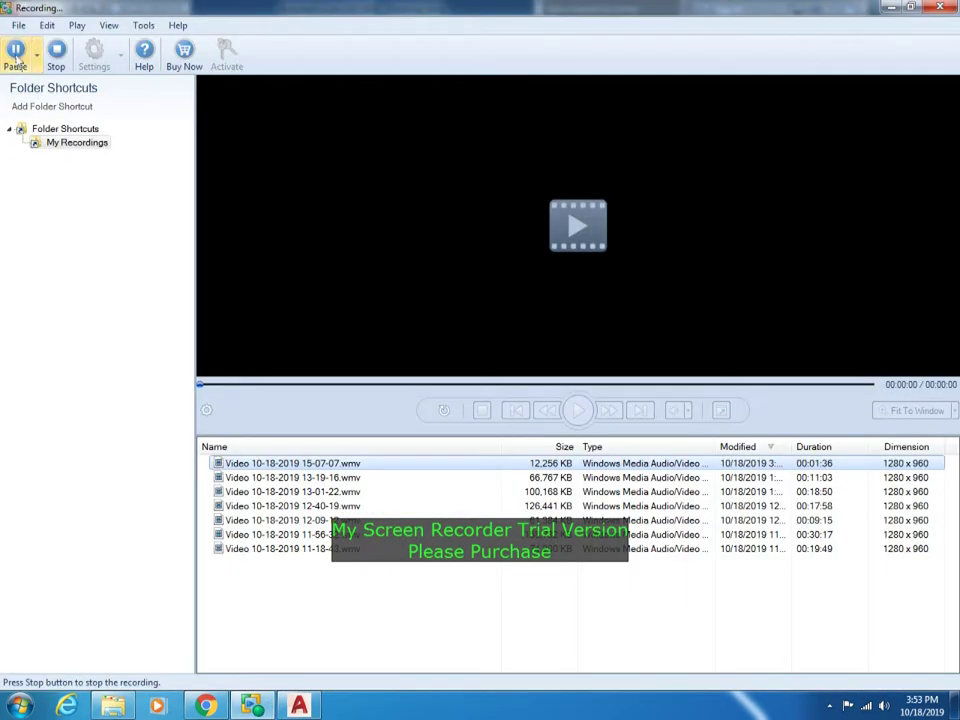